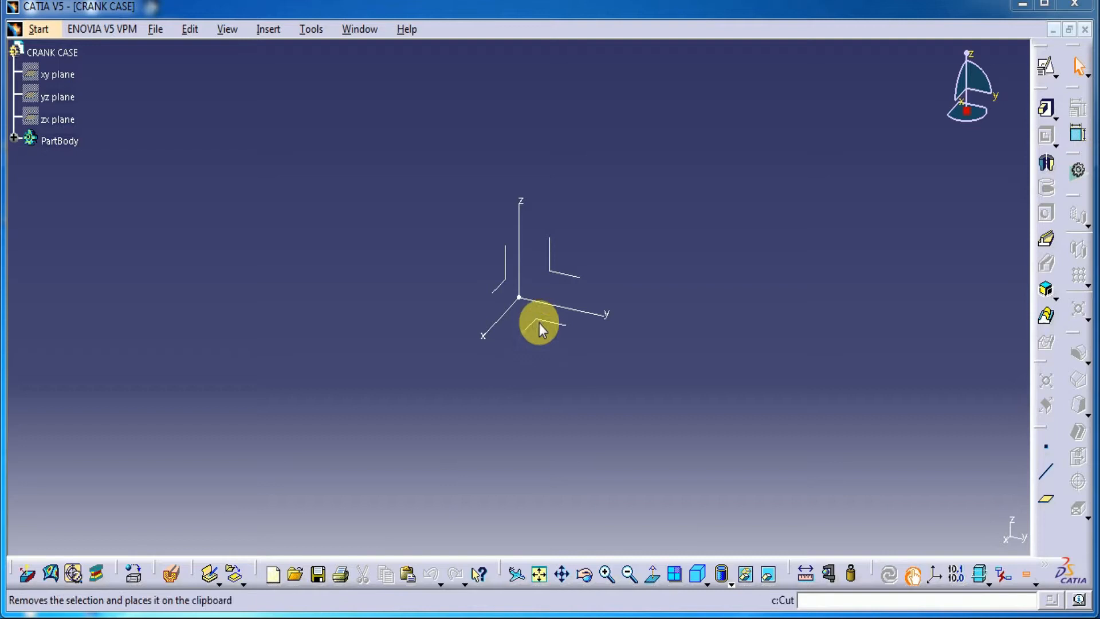
# Create a positioned sketch on the YZ plane and draw a rectangle about 118 mm wide and 104 mm high above the horizontal axis
pyautogui.click(559, 275)
pyautogui.click(1044, 66)
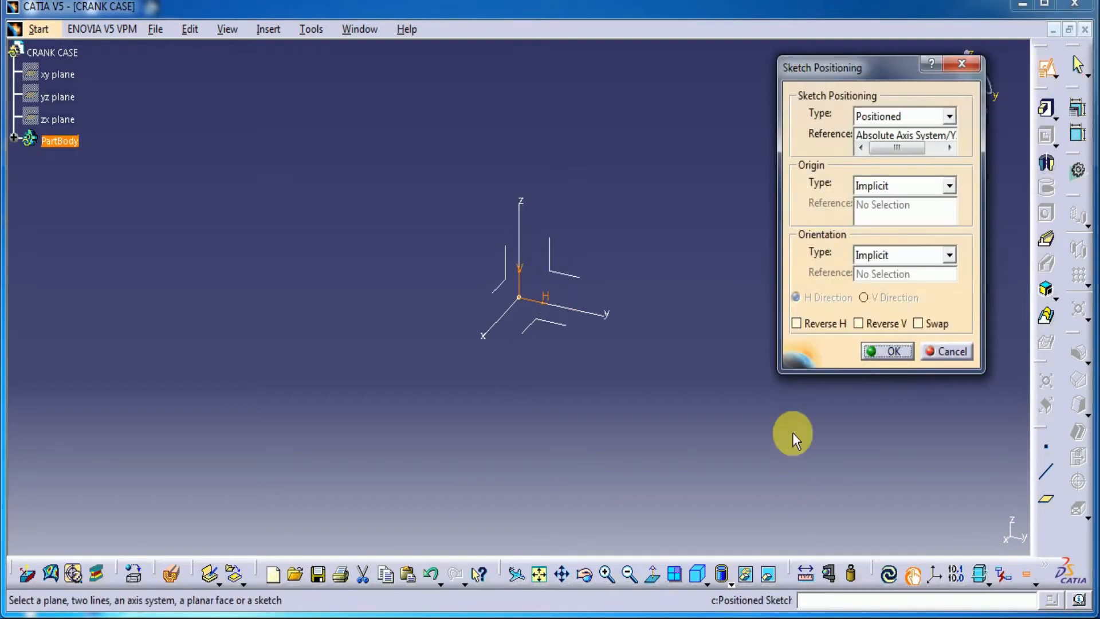
pyautogui.click(888, 350)
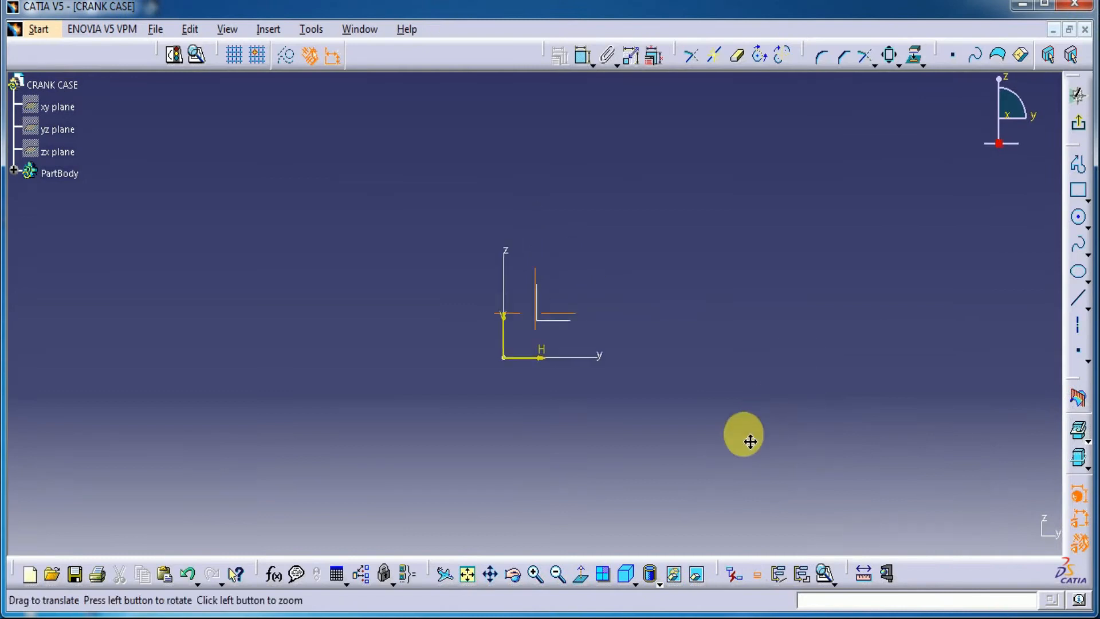
pyautogui.click(1077, 190)
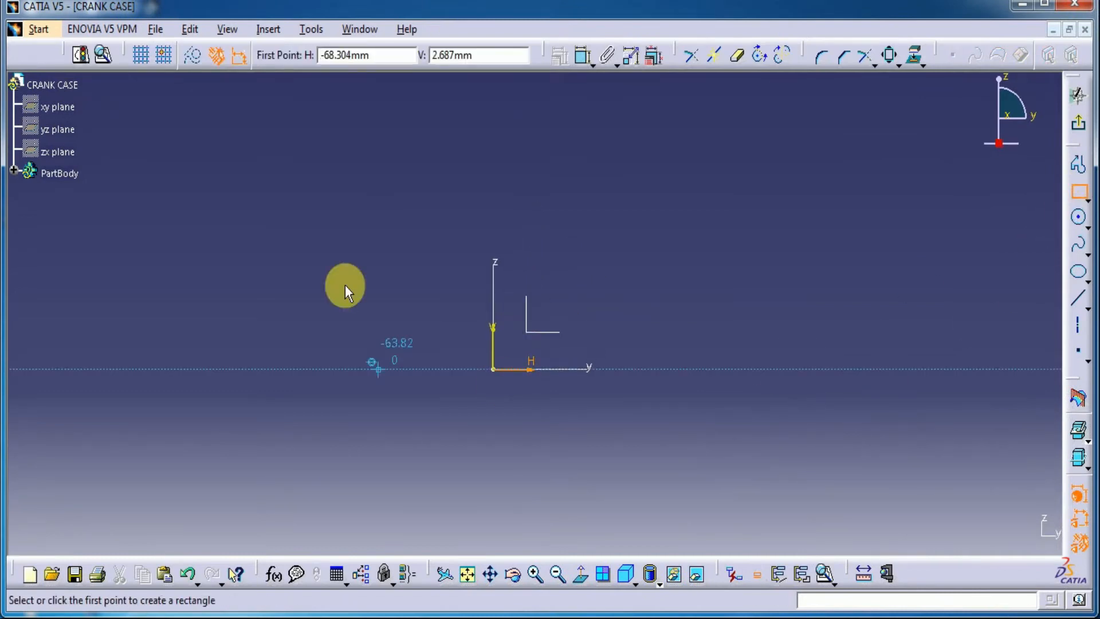
pyautogui.click(401, 130)
pyautogui.click(614, 339)
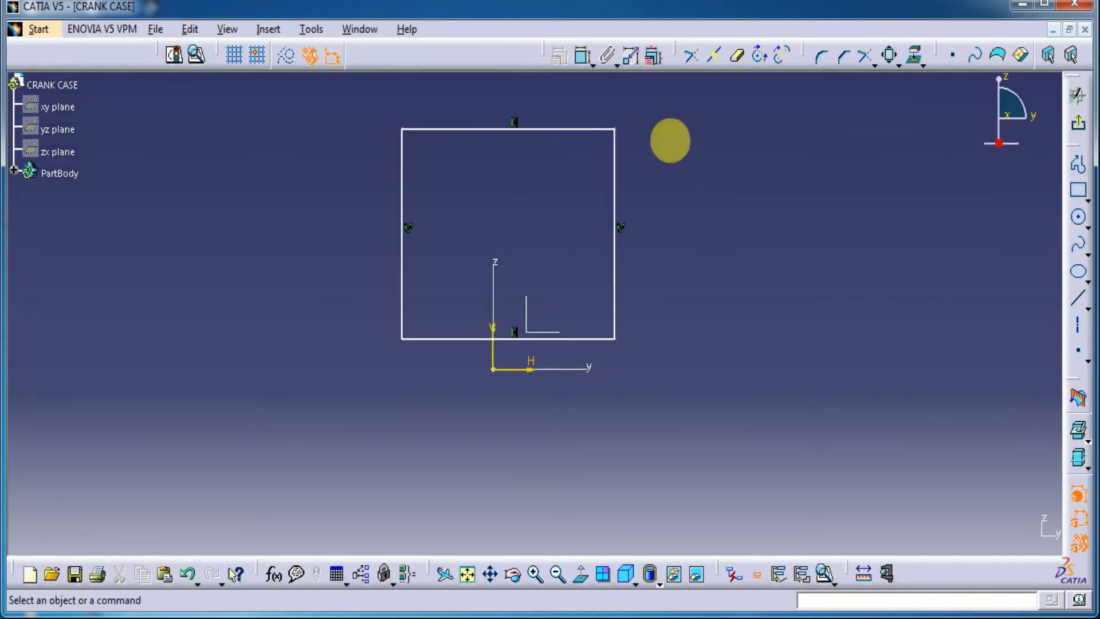
# Constrain the rectangle's bottom edge to be coincident with the sketch's horizontal axis
pyautogui.click(582, 56)
pyautogui.click(581, 337)
pyautogui.click(516, 370)
pyautogui.rightClick(769, 354)
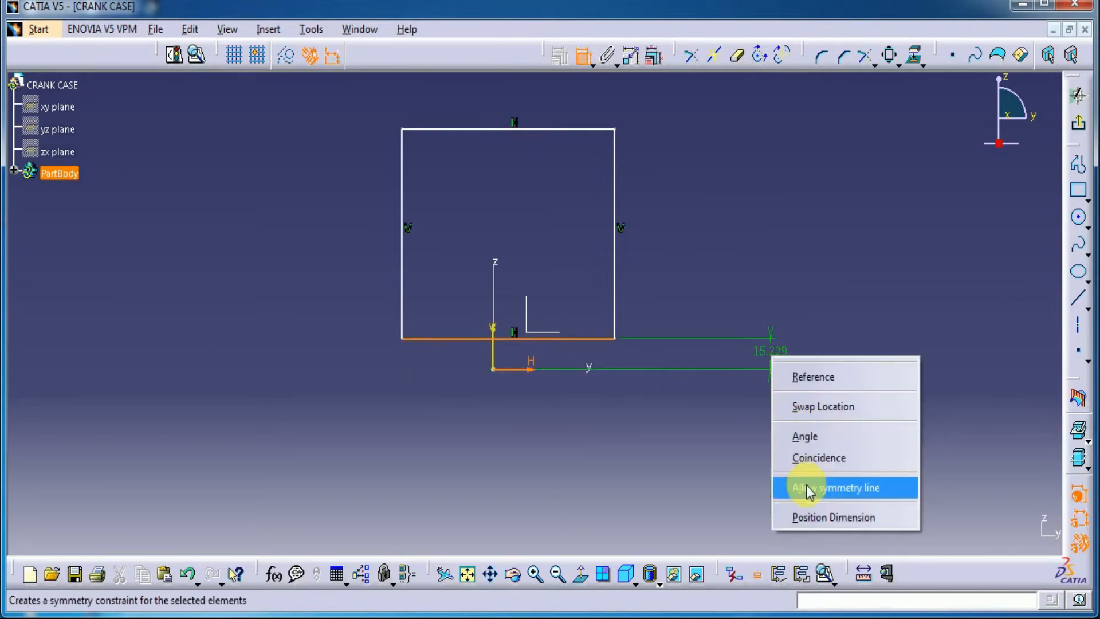
pyautogui.click(816, 458)
# Constrain the rectangle's two vertical sides to be symmetric about the vertical axis
pyautogui.click(614, 304)
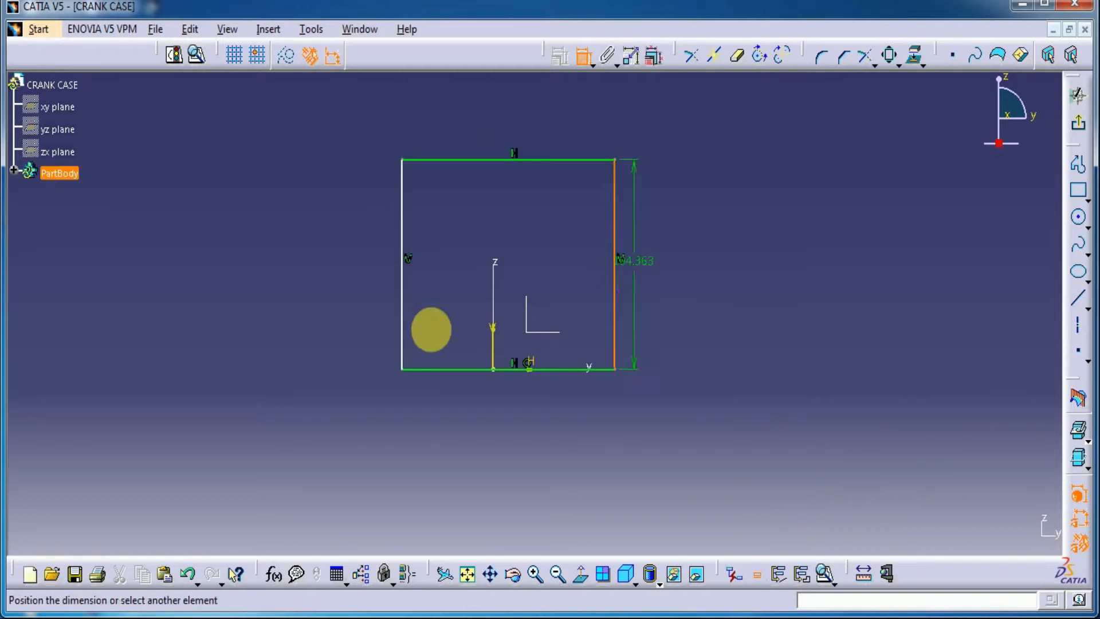
pyautogui.click(401, 314)
pyautogui.rightClick(780, 298)
pyautogui.click(819, 471)
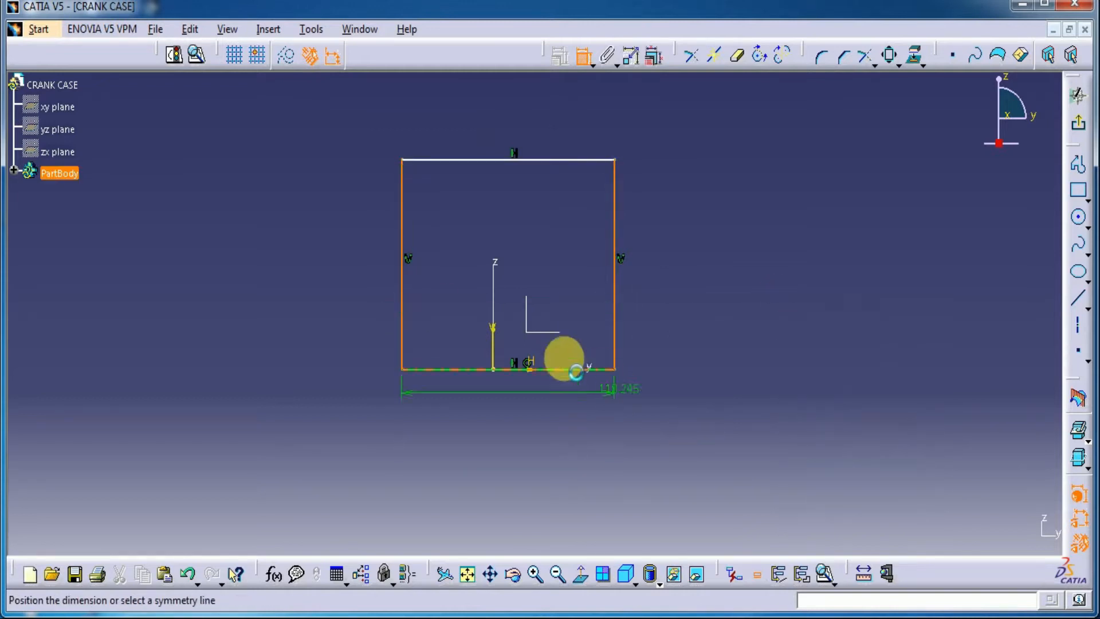
pyautogui.click(492, 338)
# Dimension the rectangle's height and set it to 52 mm
pyautogui.moveTo(700, 262); pyautogui.dragTo(710, 375, button='middle')
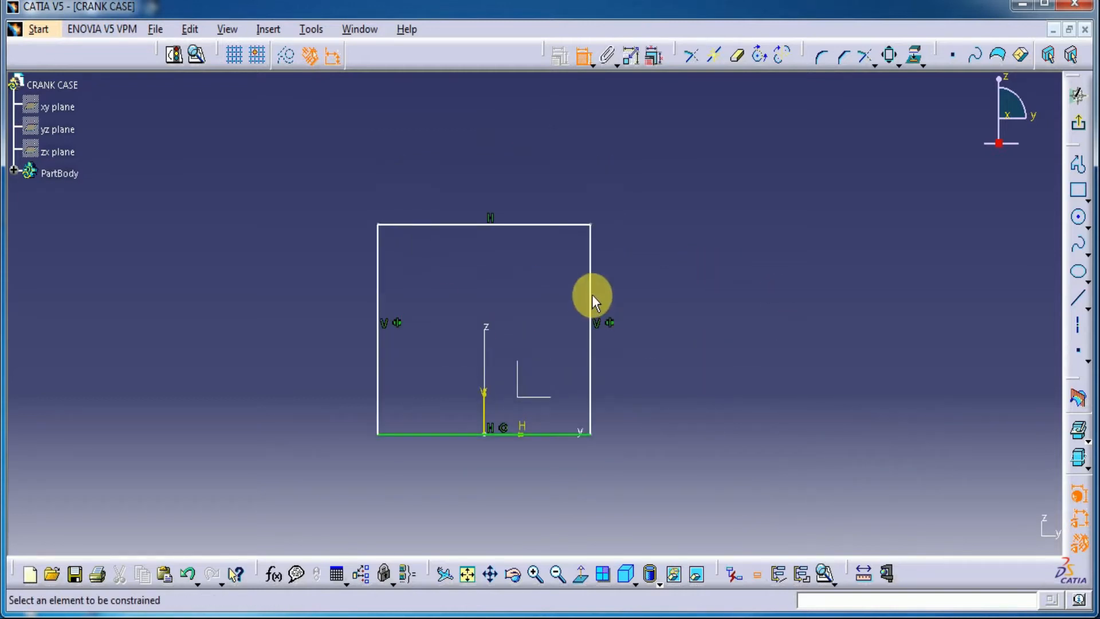
pyautogui.click(591, 295)
pyautogui.click(741, 326)
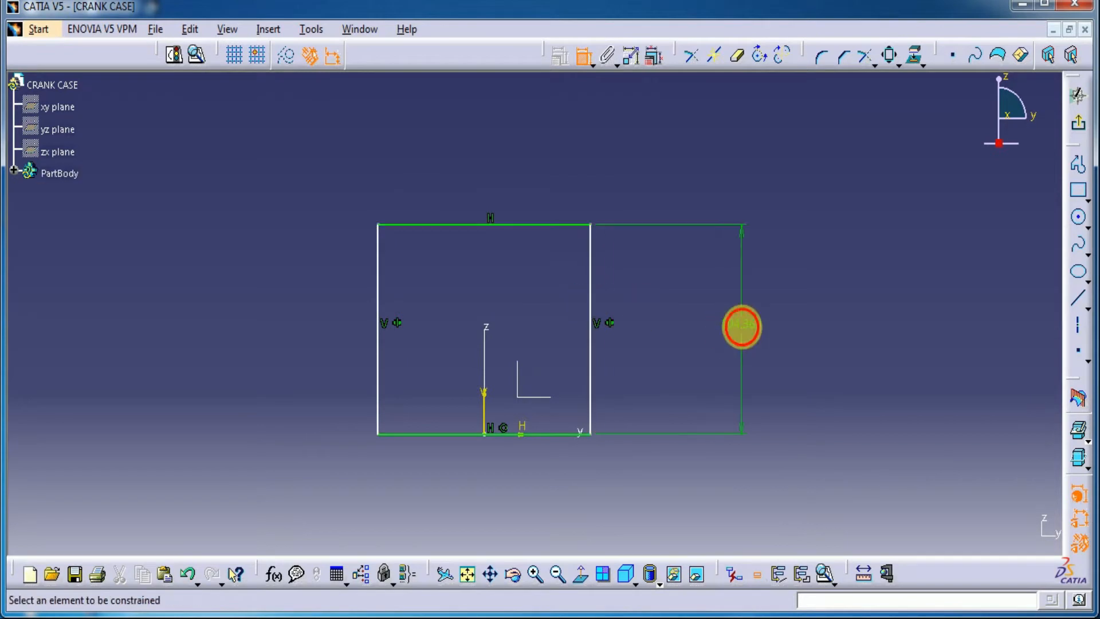
pyautogui.doubleClick(741, 327)
pyautogui.write('50')
pyautogui.press('Return')
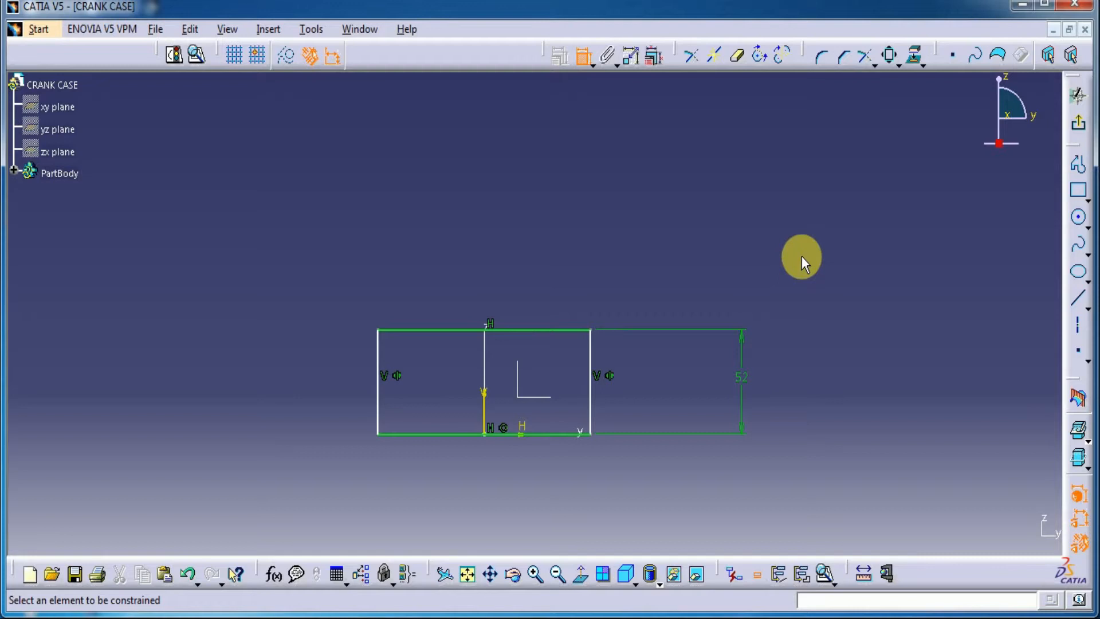
# Dimension the rectangle's top edge and set its width to 52 mm
pyautogui.click(571, 331)
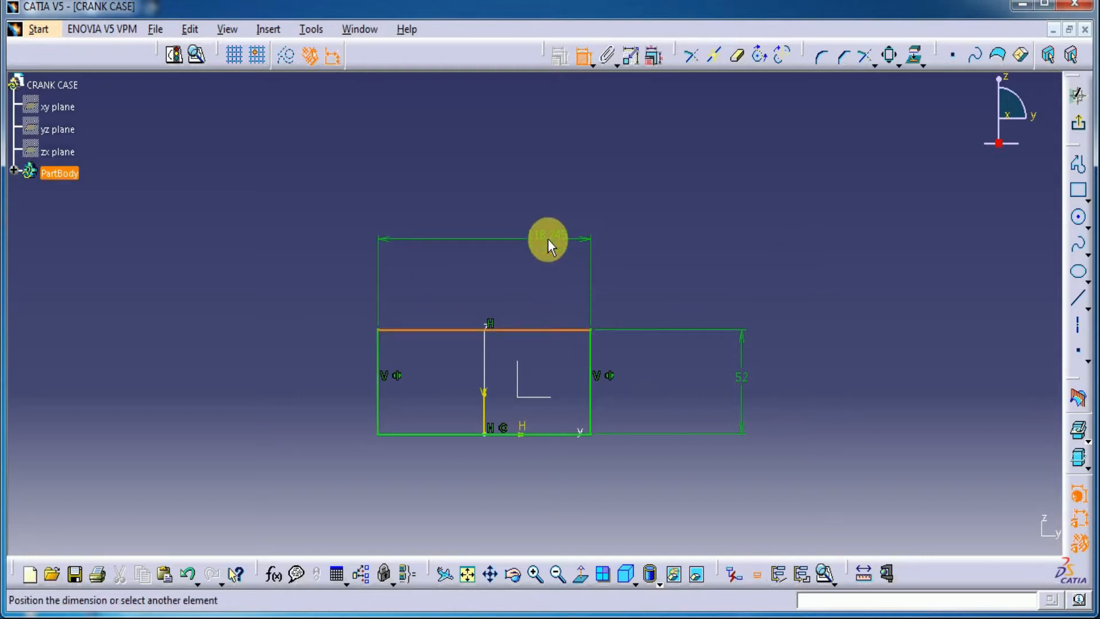
pyautogui.click(547, 239)
pyautogui.doubleClick(549, 238)
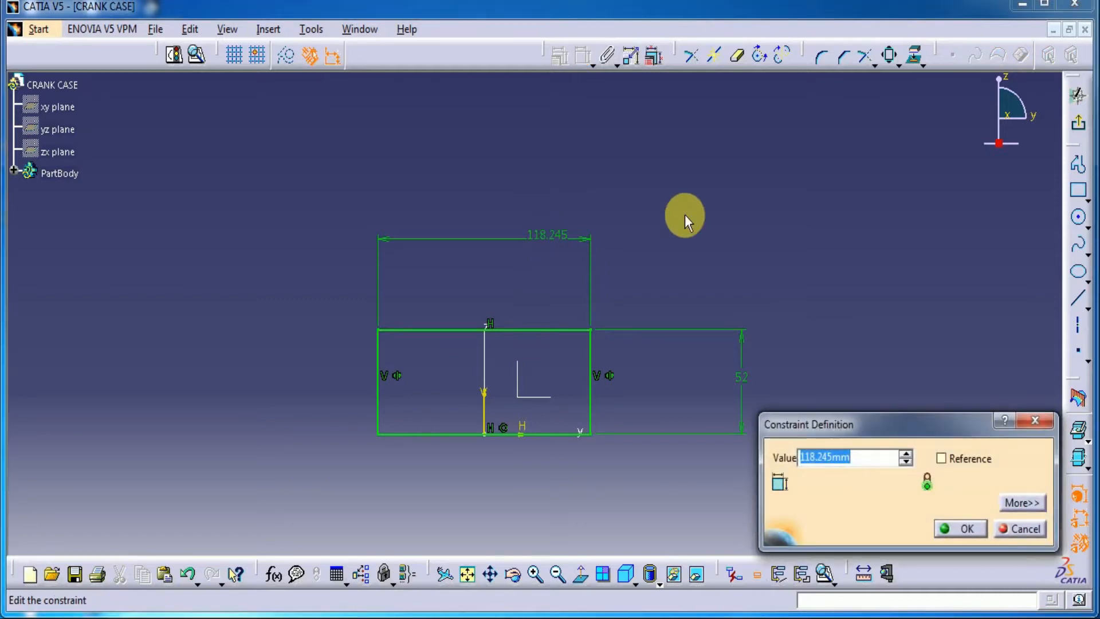
pyautogui.write('52')
pyautogui.press('Return')
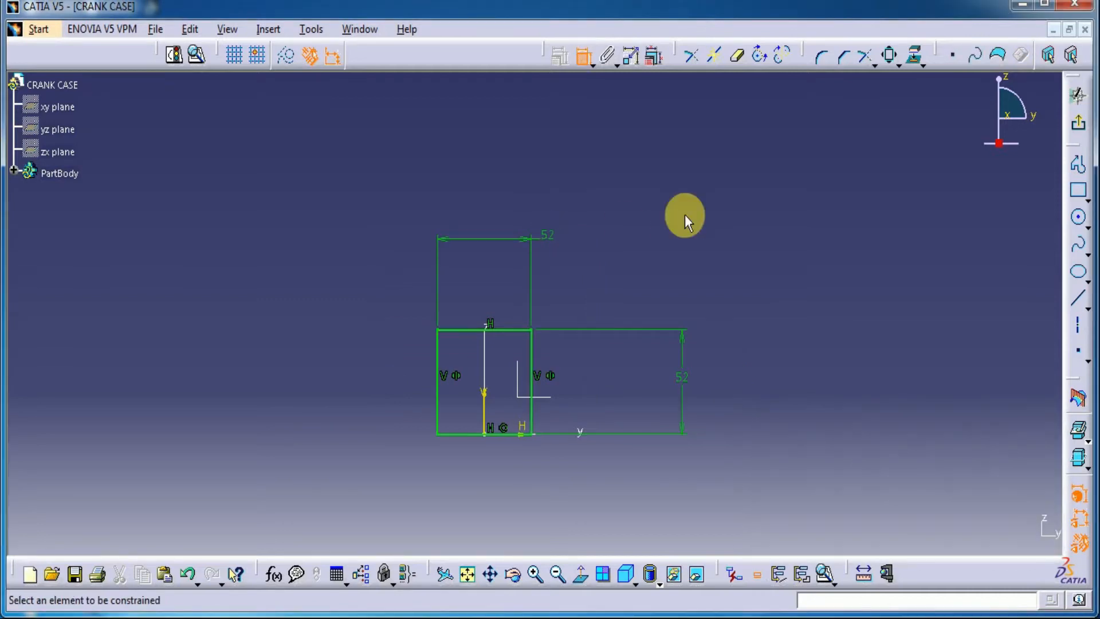
pyautogui.press('Escape')
# Round the rectangle's upper-left corner with a 6 mm radius
pyautogui.moveTo(589, 388)
pyautogui.mouseDown(button='middle')
pyautogui.moveTo(564, 487)
pyautogui.moveTo(569, 368)
pyautogui.moveTo(786, 143)
pyautogui.mouseUp(button='middle')
pyautogui.click(821, 56)
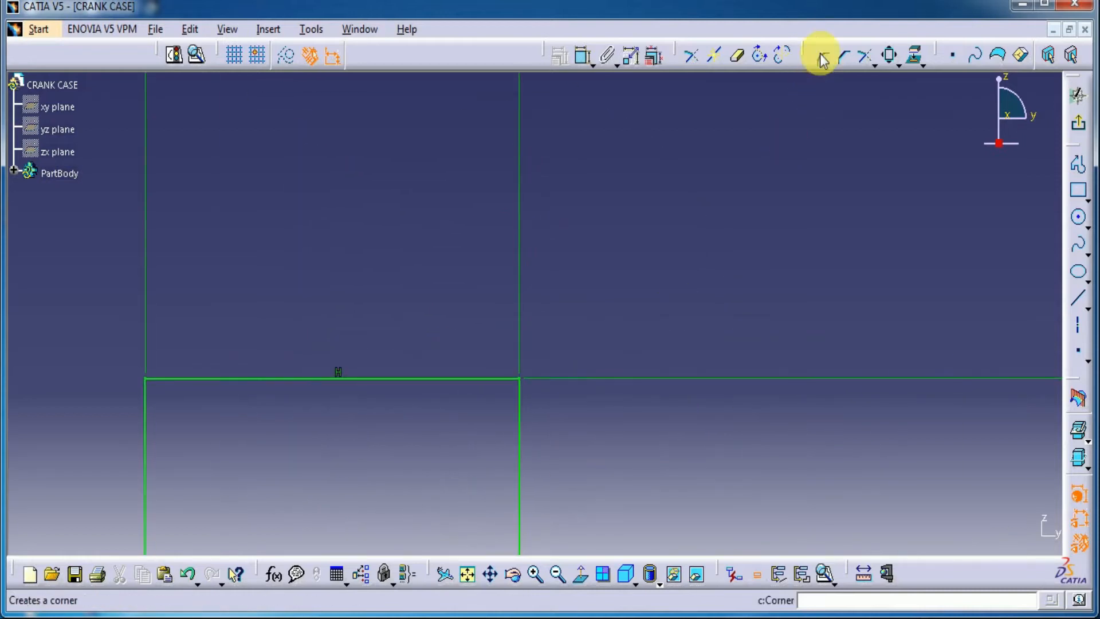
pyautogui.click(146, 411)
pyautogui.click(162, 380)
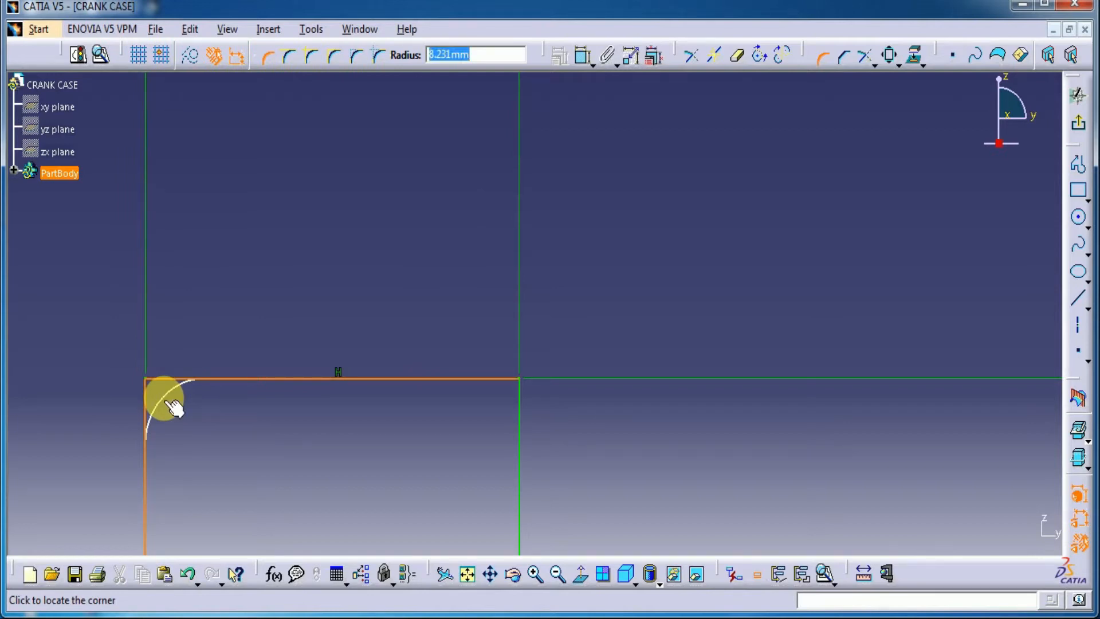
pyautogui.write('6')
pyautogui.click(169, 400)
pyautogui.click(616, 360)
# Round the rectangle's upper-right corner with the same 6 mm radius and exit the sketch
pyautogui.click(823, 56)
pyautogui.click(485, 378)
pyautogui.click(518, 424)
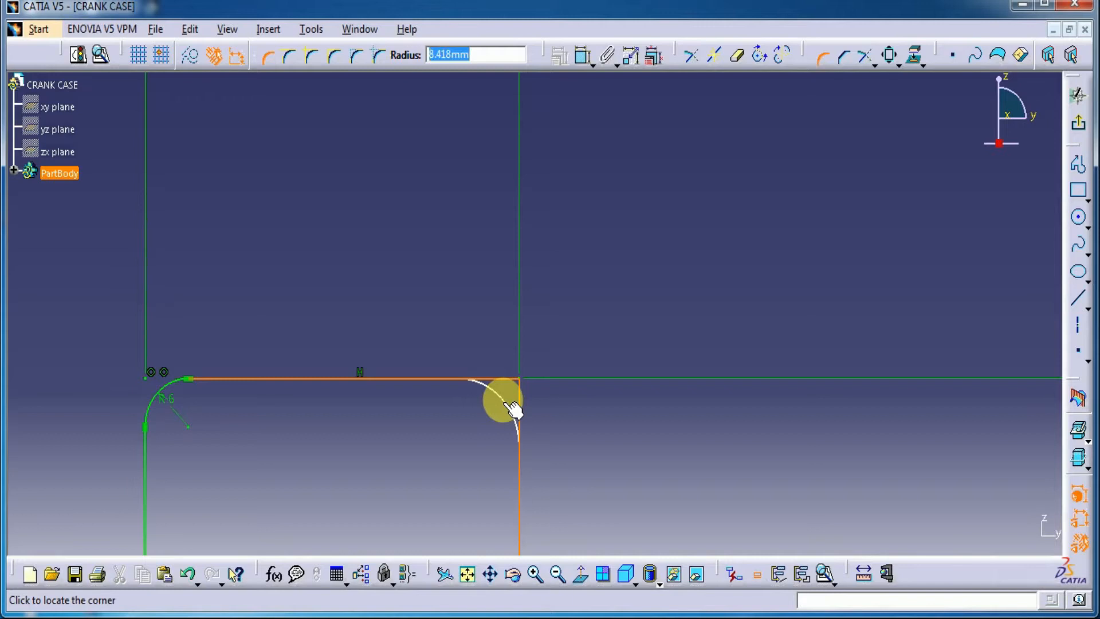
pyautogui.press('Return')
pyautogui.press('Return')
pyautogui.moveTo(878, 235)
pyautogui.mouseDown(button='middle')
pyautogui.moveTo(859, 372)
pyautogui.moveTo(817, 346)
pyautogui.mouseUp(button='middle')
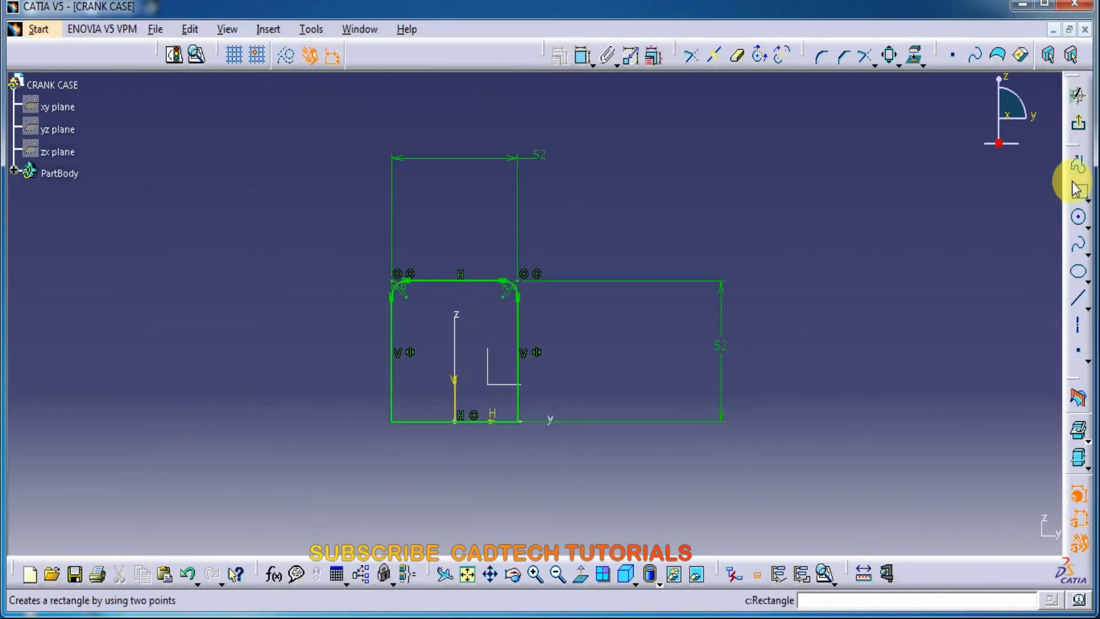
pyautogui.click(1079, 127)
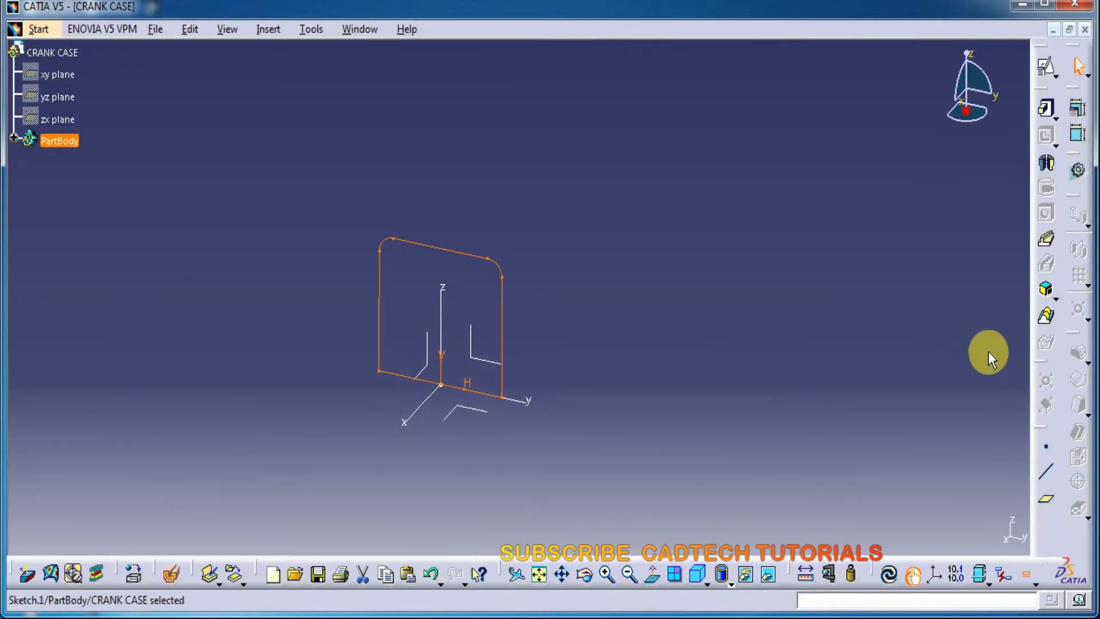
# Create a reference plane offset 46 mm from the YZ plane
pyautogui.click(1051, 505)
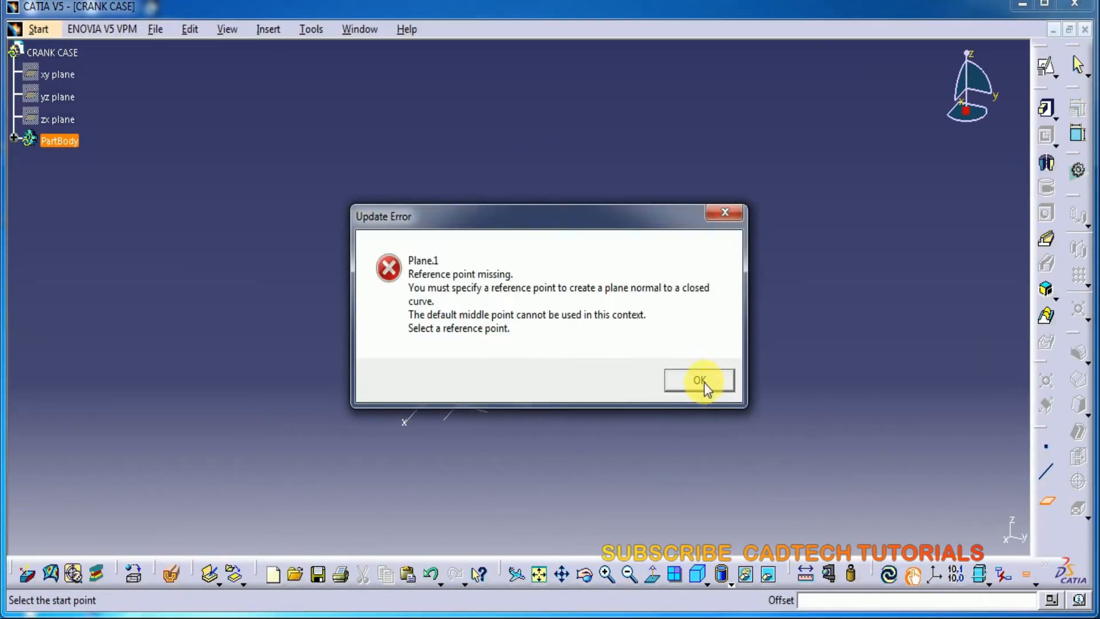
pyautogui.click(701, 382)
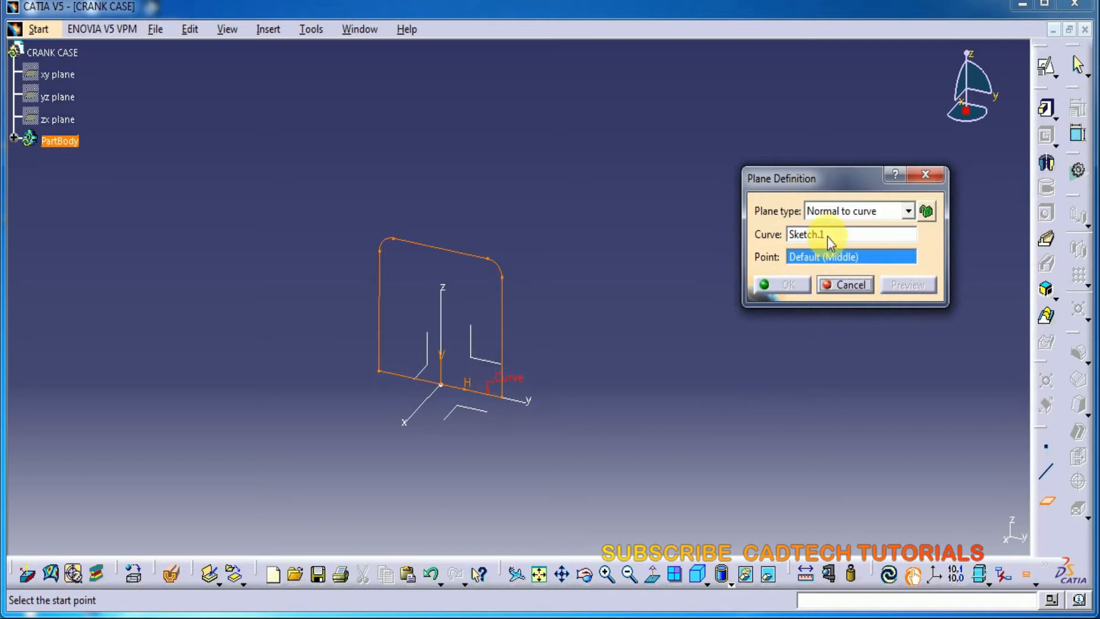
pyautogui.click(907, 210)
pyautogui.click(830, 222)
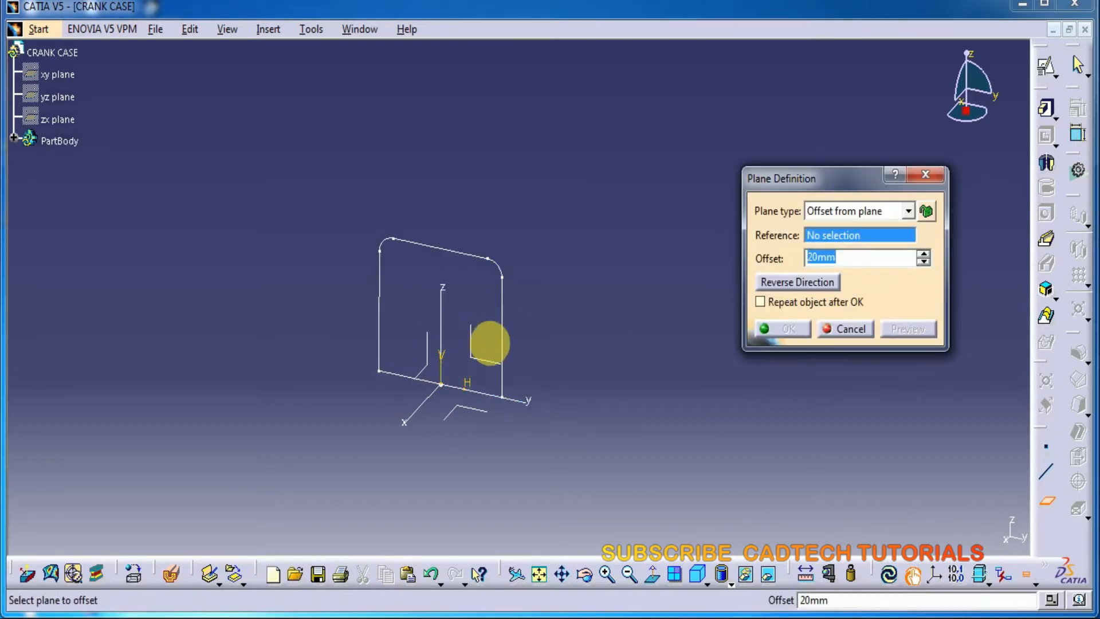
pyautogui.click(484, 358)
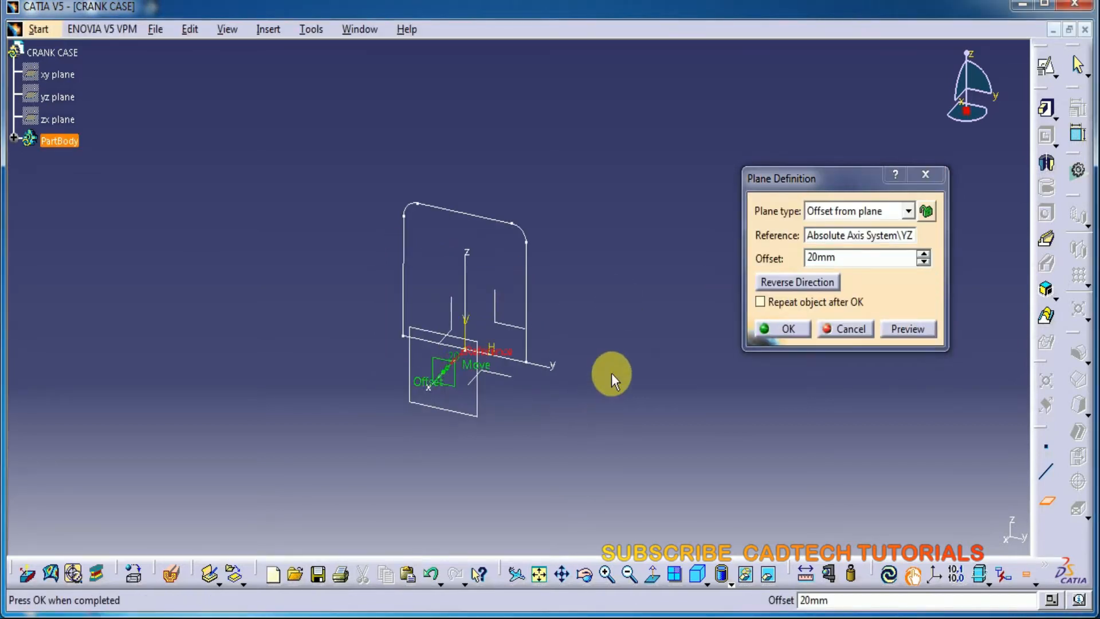
pyautogui.doubleClick(854, 262)
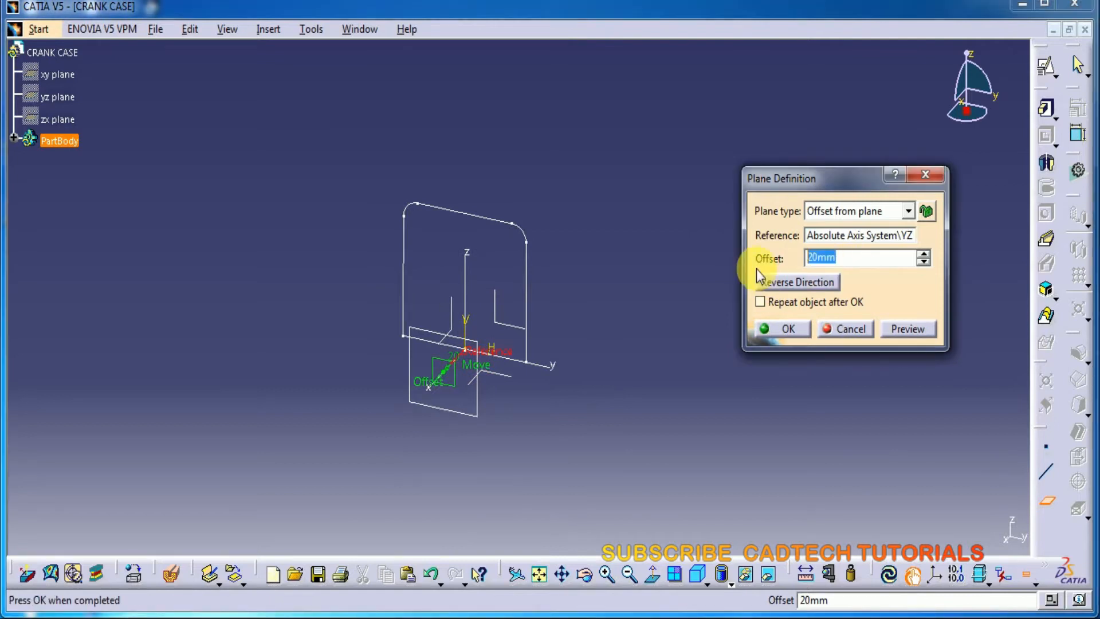
pyautogui.write('46')
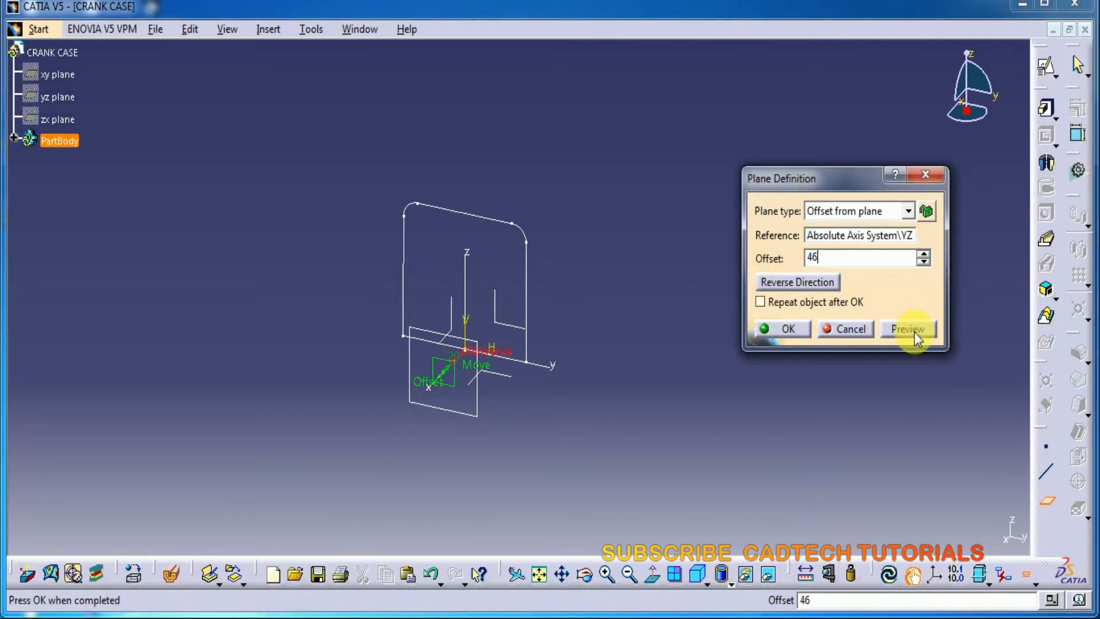
pyautogui.click(914, 331)
pyautogui.click(790, 332)
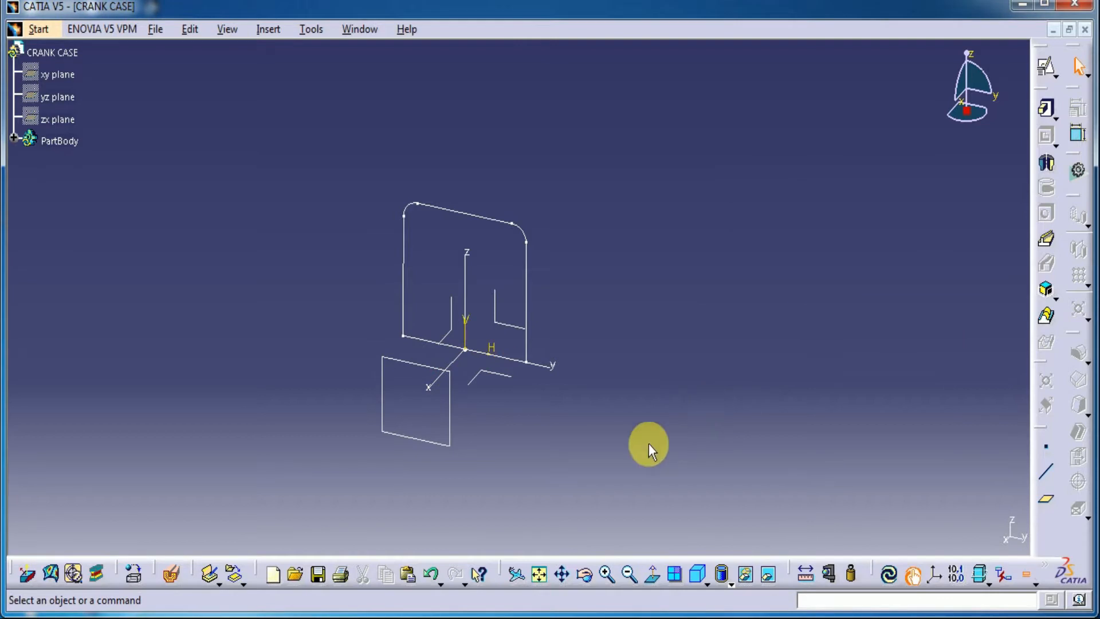
# Create a positioned sketch on the new offset plane and draw a rectangle about 22 mm wide inside the first profile's outline
pyautogui.click(449, 418)
pyautogui.click(1045, 66)
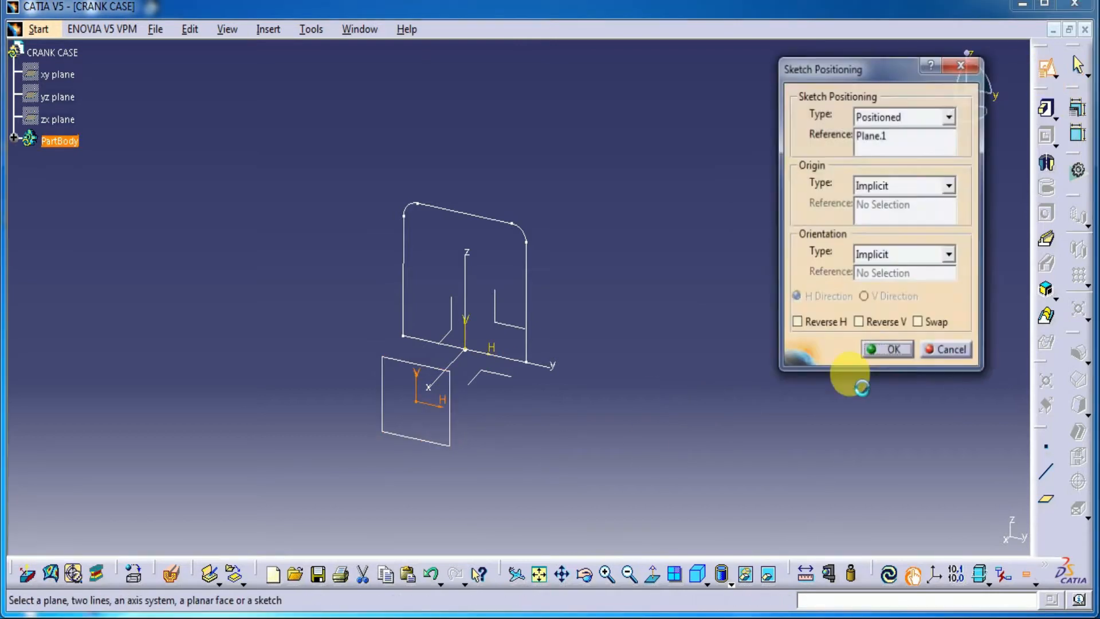
pyautogui.click(891, 349)
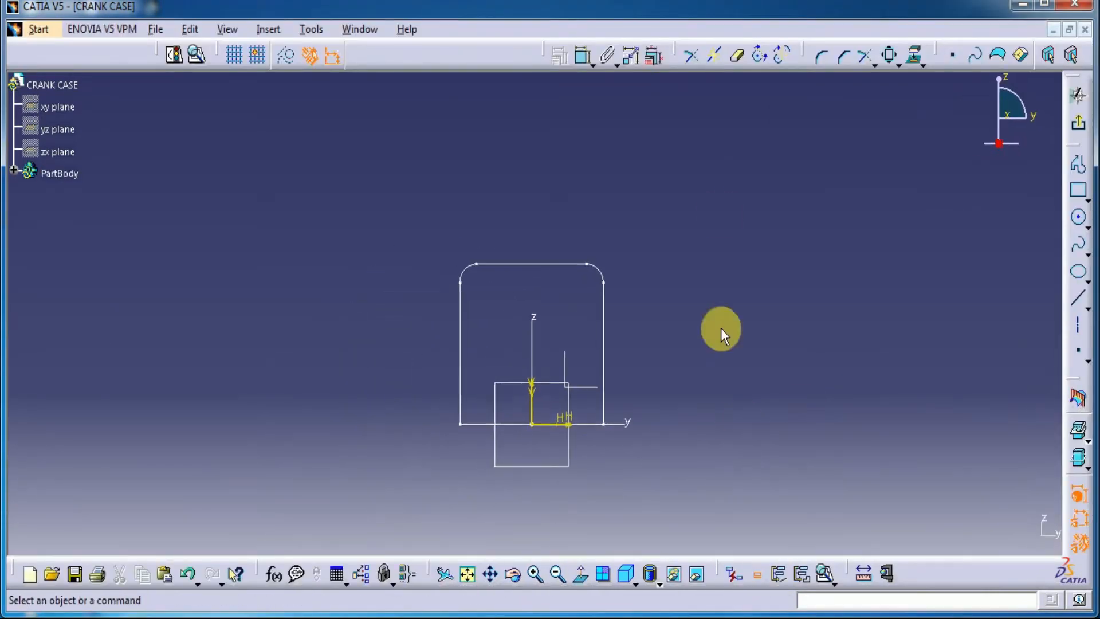
pyautogui.click(1079, 190)
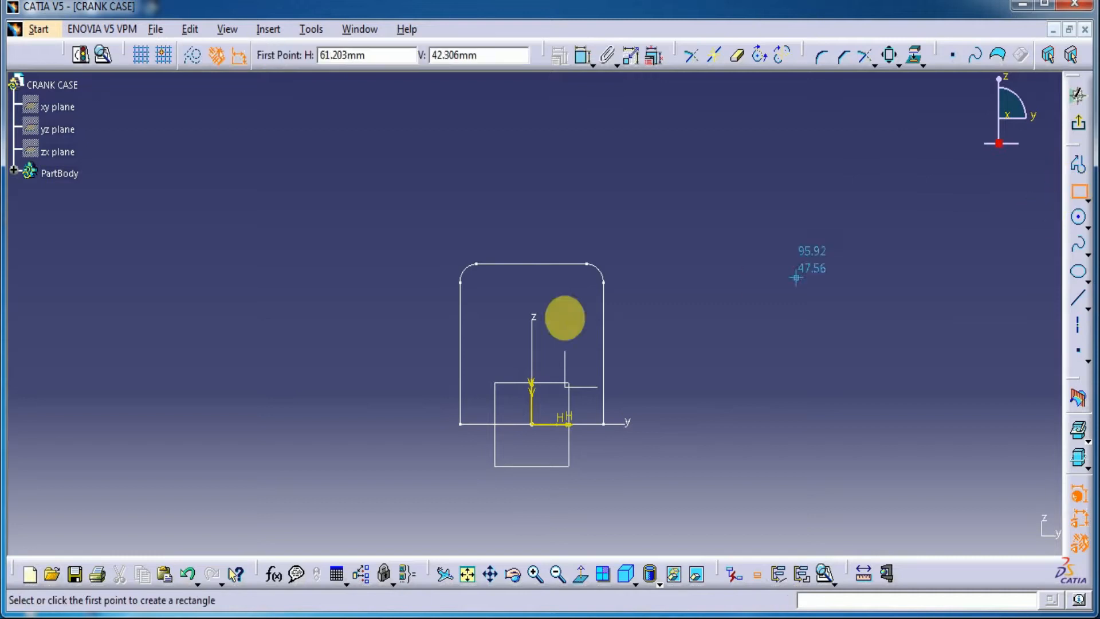
pyautogui.click(499, 285)
pyautogui.click(560, 401)
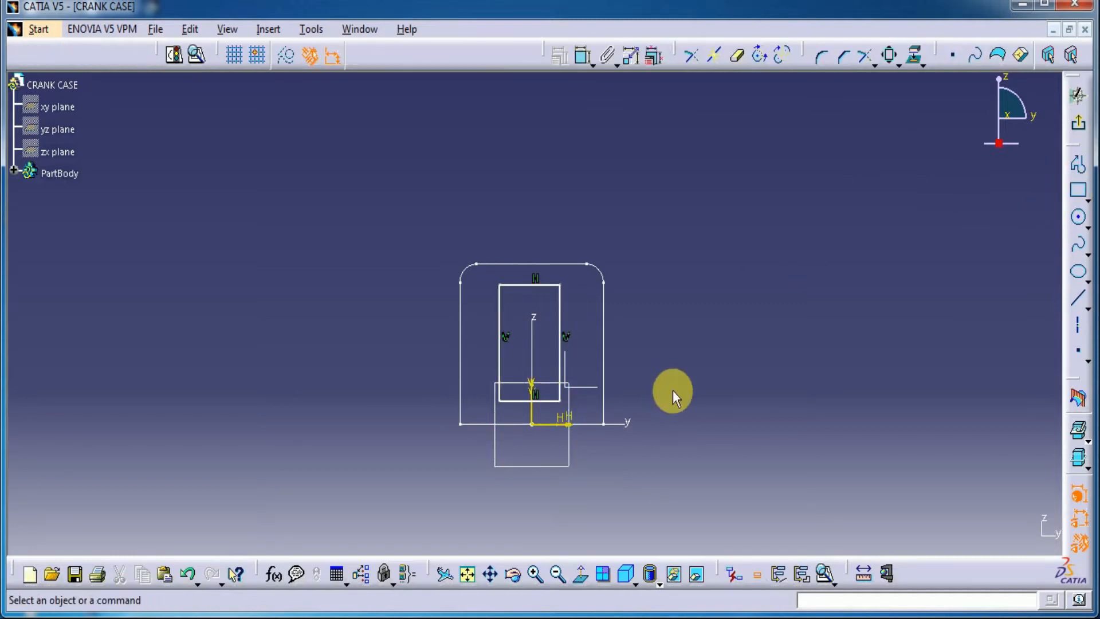
# Constrain the inner rectangle's bottom edge to be coincident with the horizontal axis
pyautogui.keyDown('ctrl'); pyautogui.moveTo(674, 395); pyautogui.dragTo(663, 336, button='middle'); pyautogui.keyUp('ctrl')
pyautogui.click(582, 56)
pyautogui.click(548, 438)
pyautogui.click(549, 476)
pyautogui.rightClick(754, 445)
pyautogui.click(791, 545)
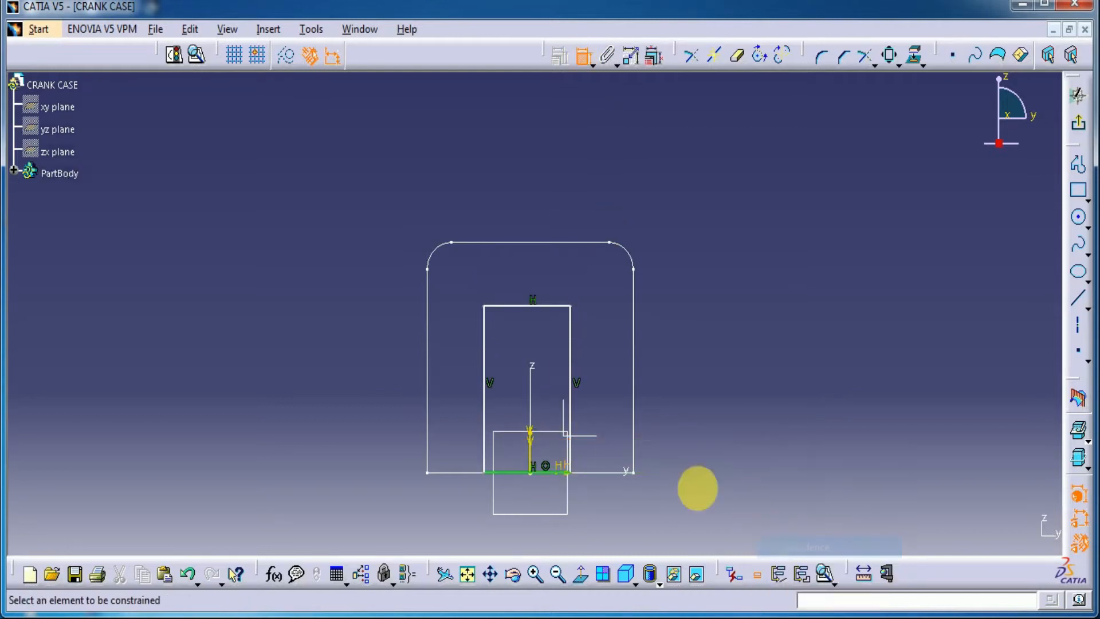
# Constrain the inner rectangle's vertical sides to be symmetric about the vertical axis
pyautogui.click(570, 338)
pyautogui.click(485, 360)
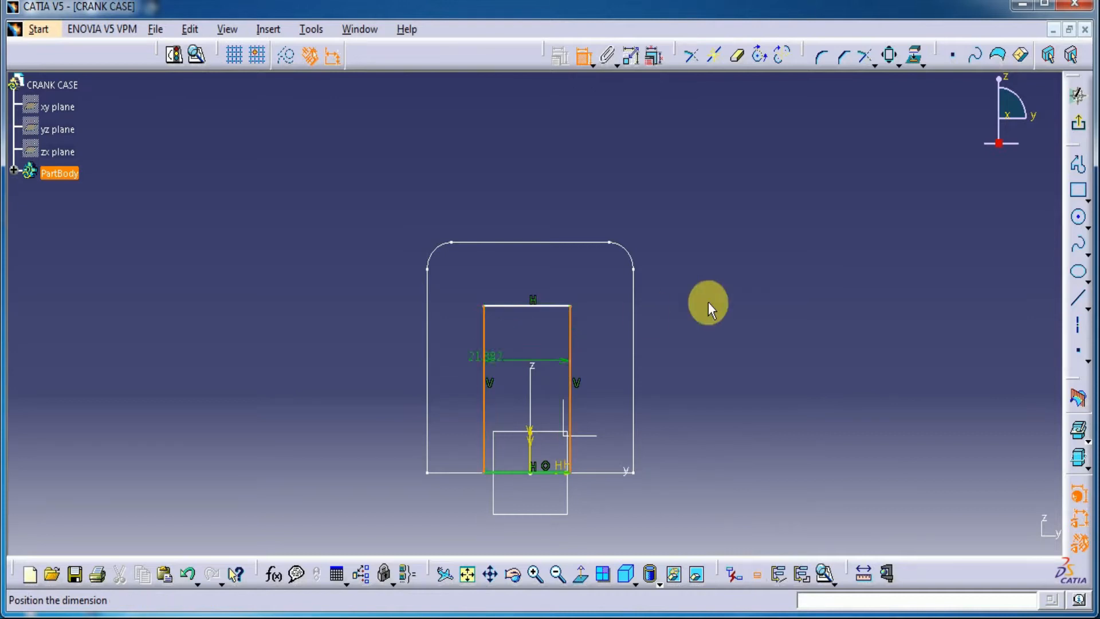
pyautogui.rightClick(744, 261)
pyautogui.click(790, 457)
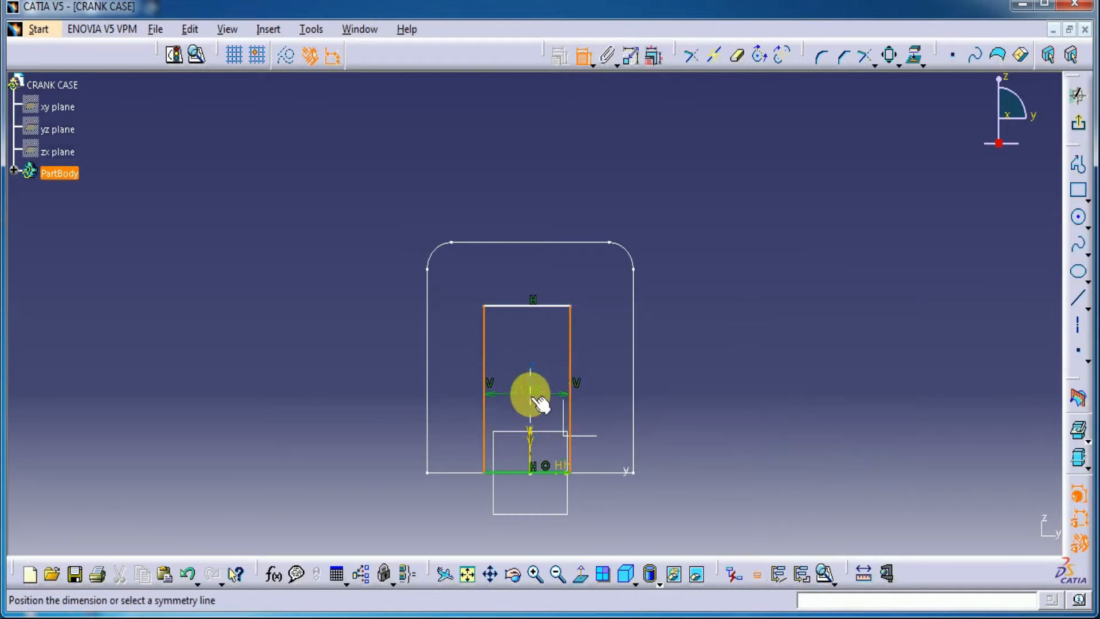
pyautogui.click(534, 399)
# Dimension the inner rectangle's top edge and set its width to 35 mm
pyautogui.click(559, 305)
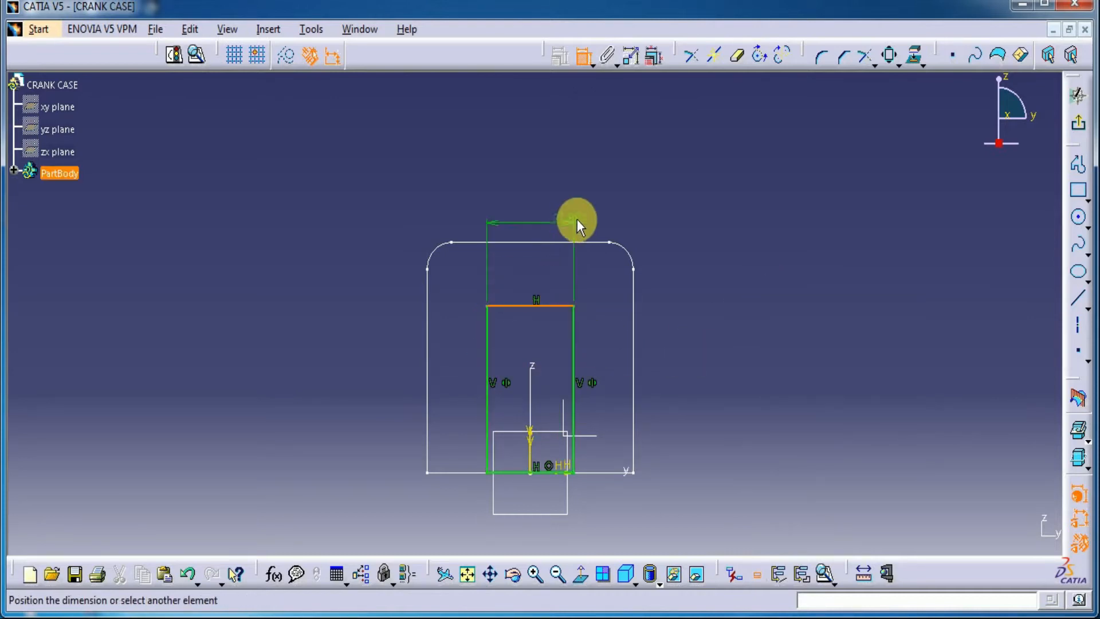
pyautogui.click(669, 201)
pyautogui.doubleClick(673, 202)
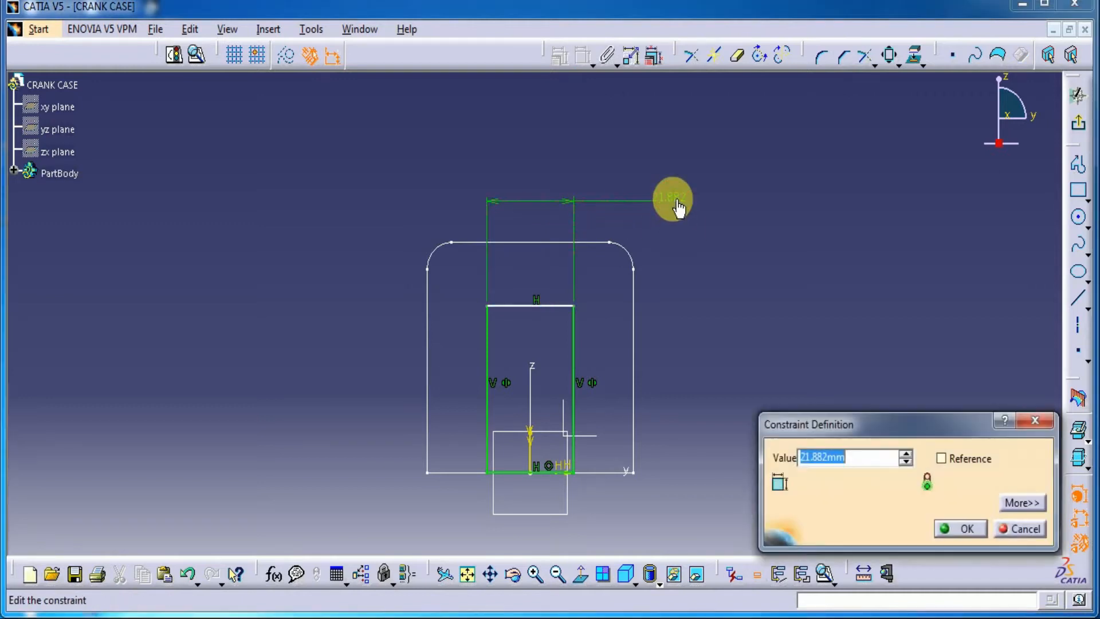
pyautogui.write('35')
pyautogui.press('Return')
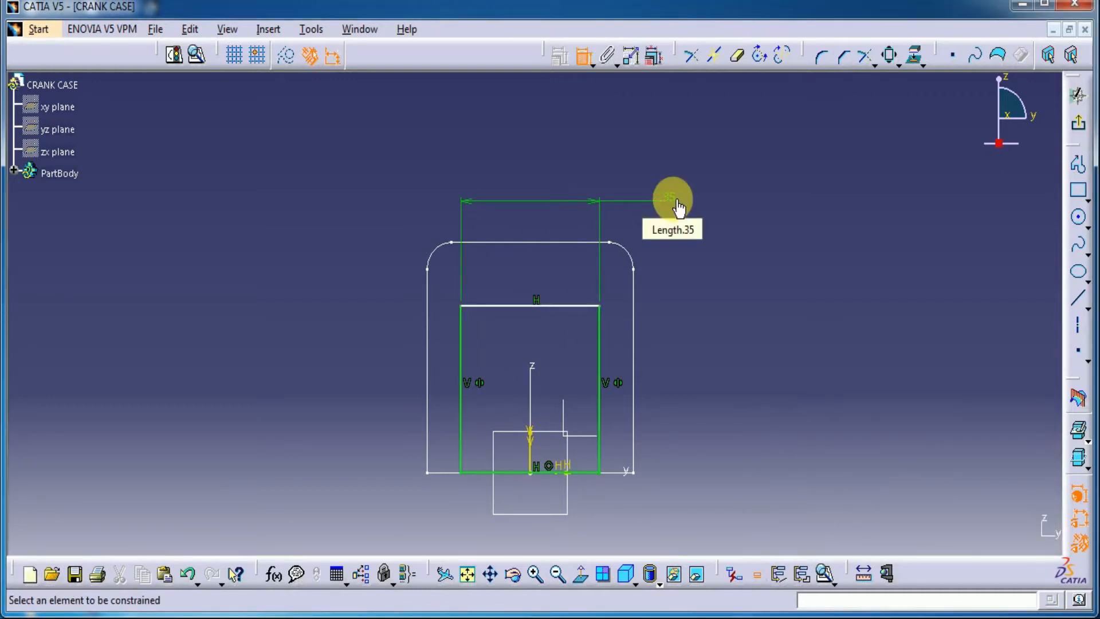
# Dimension the inner rectangle's vertical side and set its height to 41.5 mm
pyautogui.click(584, 55)
pyautogui.click(599, 350)
pyautogui.click(704, 362)
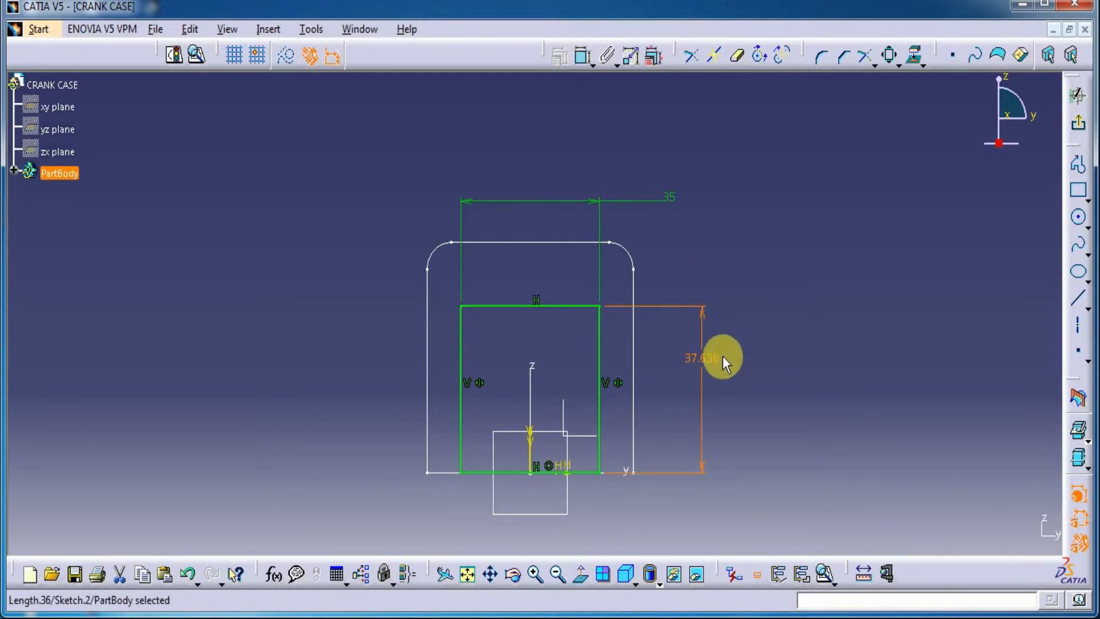
pyautogui.doubleClick(704, 358)
pyautogui.write('41.5')
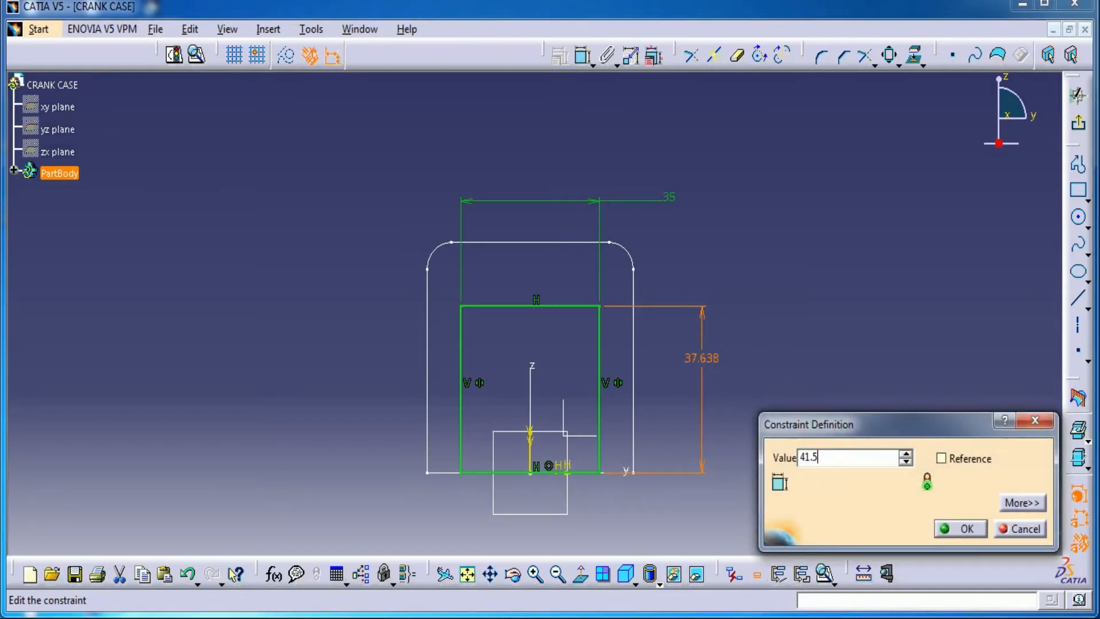
pyautogui.press('Return')
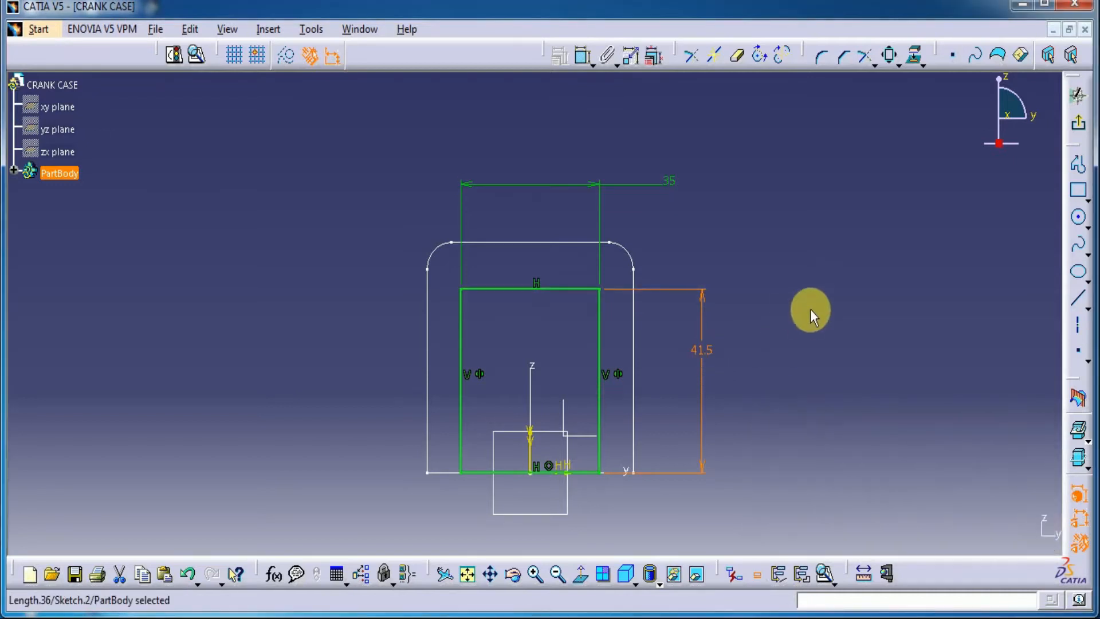
# Draw an arc of about 19 mm radius over the inner rectangle's top edge, with its centre on the vertical axis
pyautogui.middleClick(697, 464)
pyautogui.moveTo(696, 463)
pyautogui.mouseDown(button='middle')
pyautogui.moveTo(693, 410)
pyautogui.moveTo(701, 401)
pyautogui.moveTo(720, 411)
pyautogui.mouseUp(button='middle')
pyautogui.click(1089, 236)
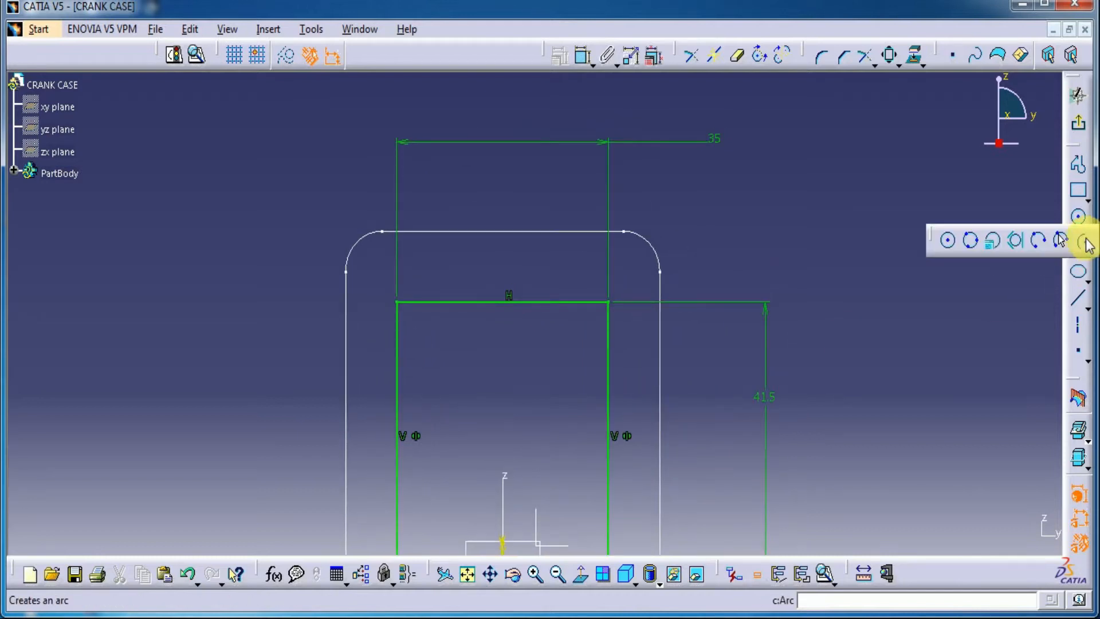
pyautogui.click(1085, 241)
pyautogui.click(502, 350)
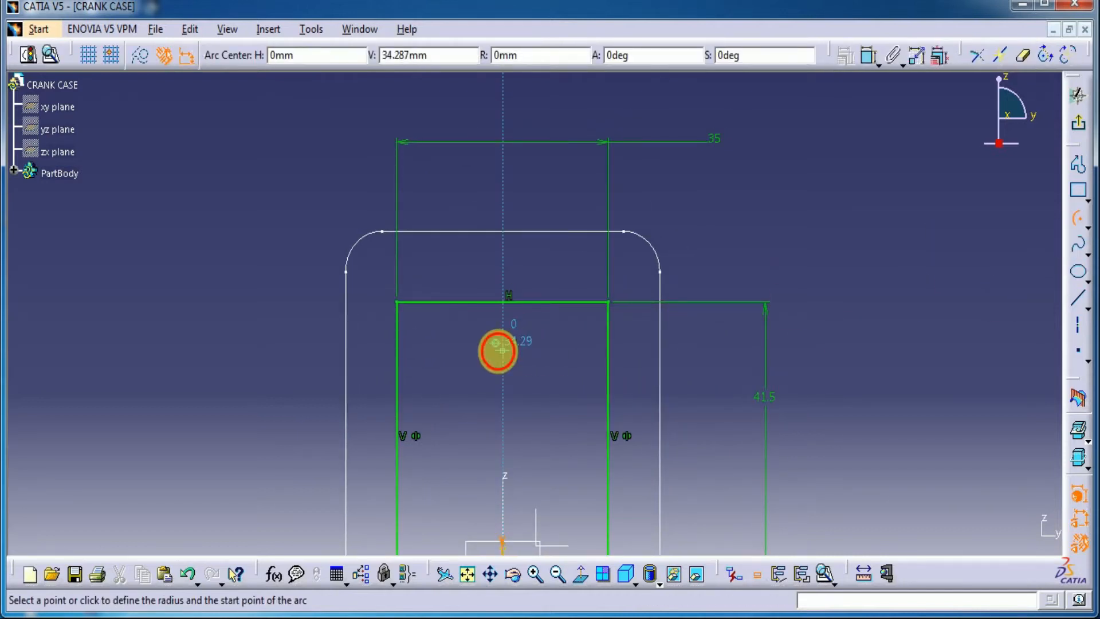
pyautogui.click(414, 267)
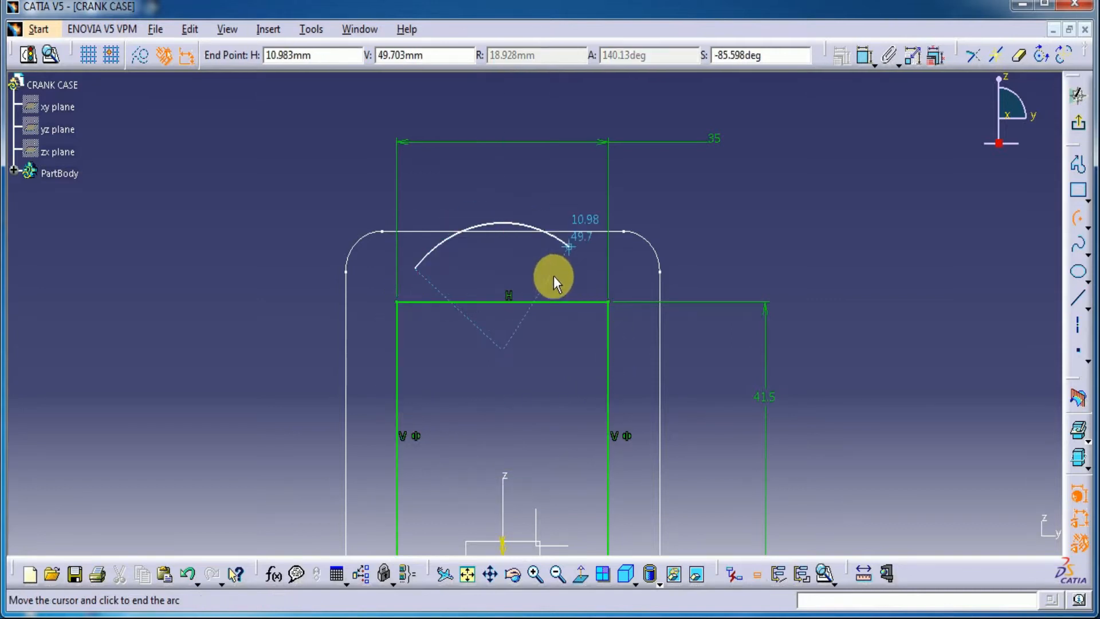
pyautogui.click(568, 290)
pyautogui.click(717, 208)
# Dimension the arc's radius and set it to 20 mm
pyautogui.click(584, 56)
pyautogui.click(503, 222)
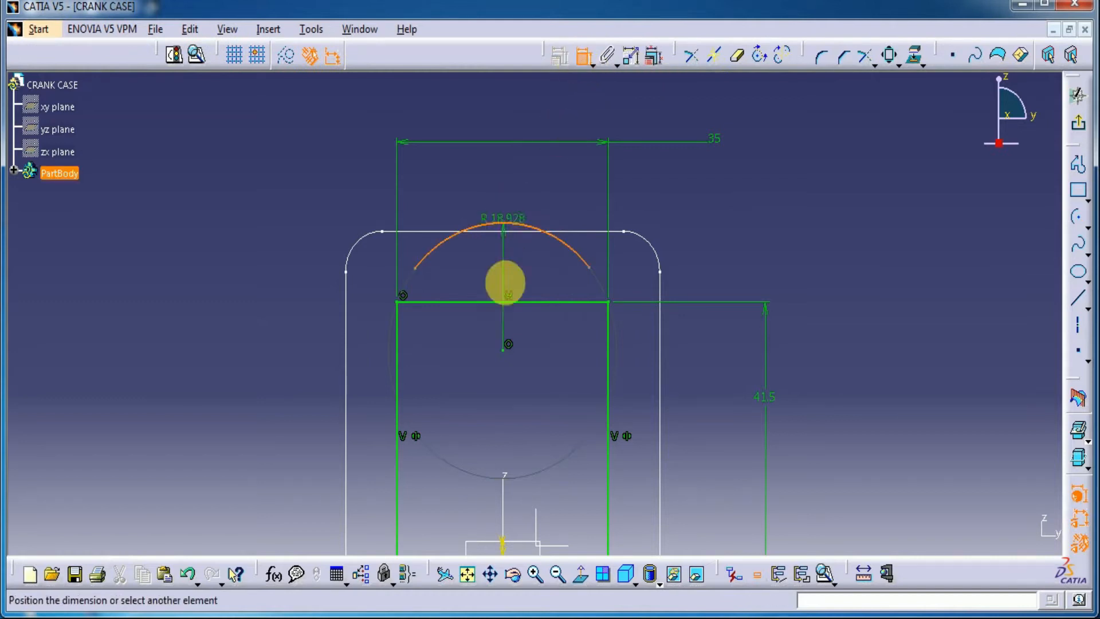
pyautogui.click(532, 265)
pyautogui.doubleClick(530, 268)
pyautogui.write('20mm')
pyautogui.press('Return')
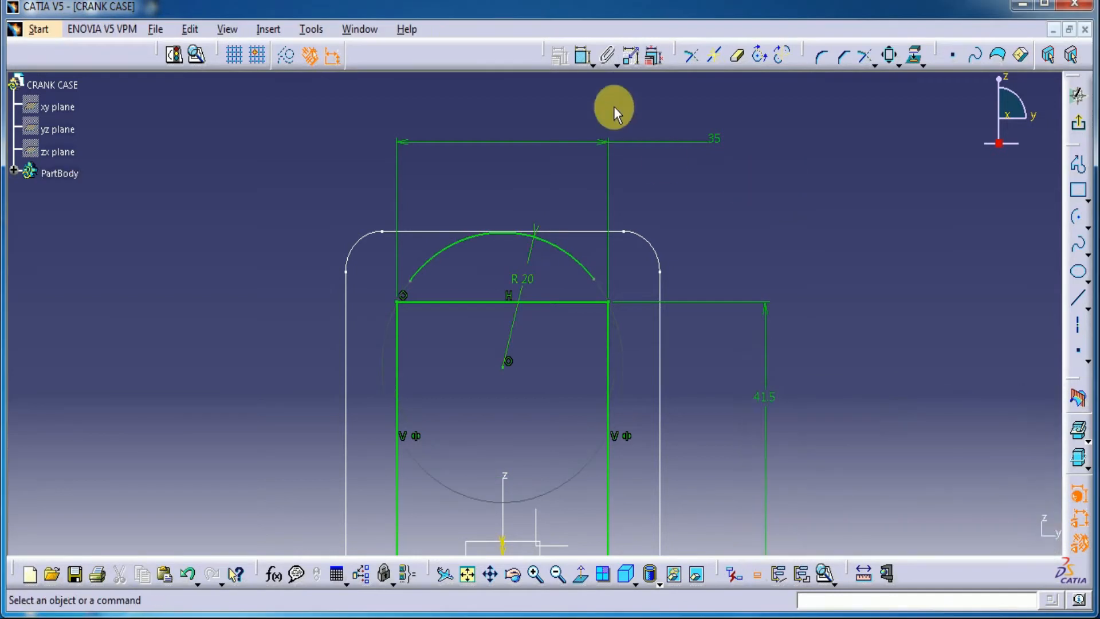
# Constrain the arc's right endpoint to be coincident with the inner rectangle's top-right corner
pyautogui.click(584, 61)
pyautogui.click(594, 280)
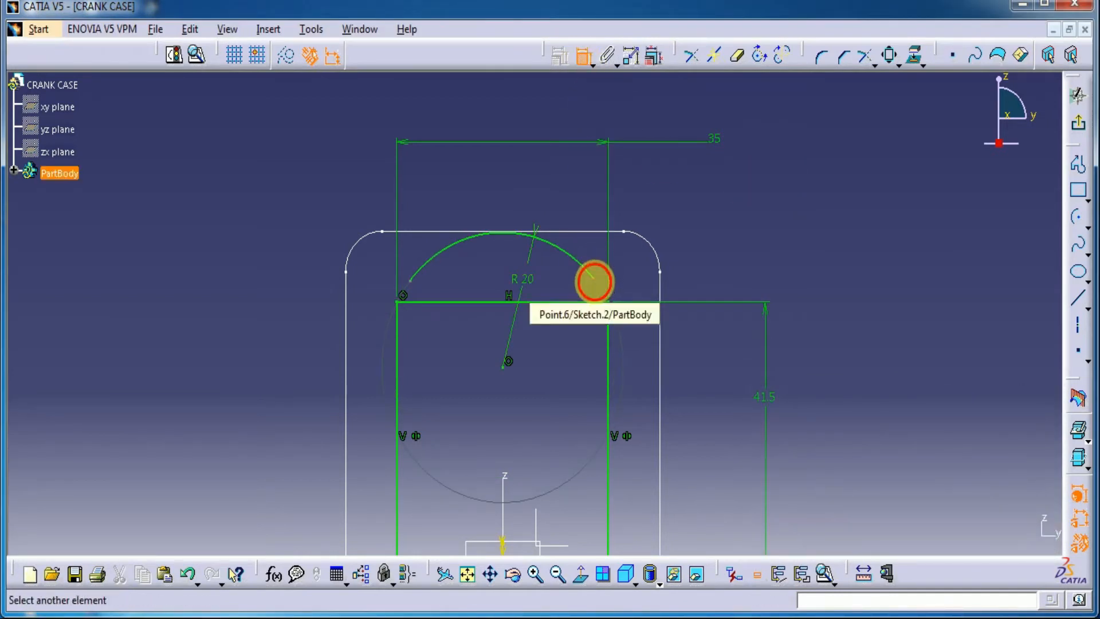
pyautogui.click(609, 302)
pyautogui.rightClick(800, 261)
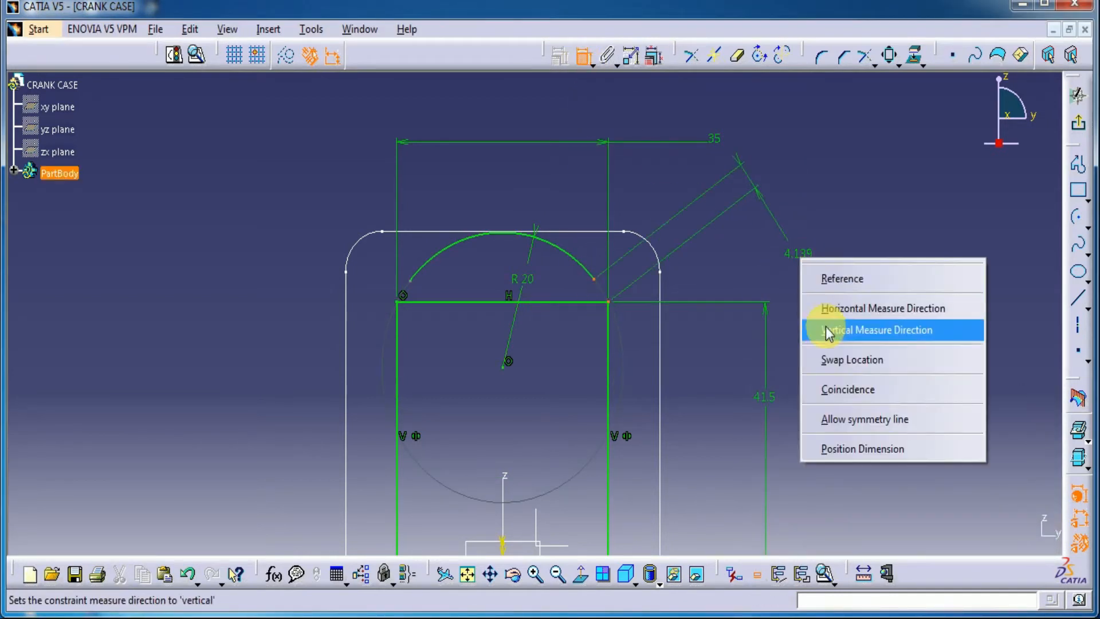
pyautogui.click(842, 385)
# Constrain the arc's left endpoint to be coincident with the inner rectangle's top-left corner
pyautogui.click(410, 281)
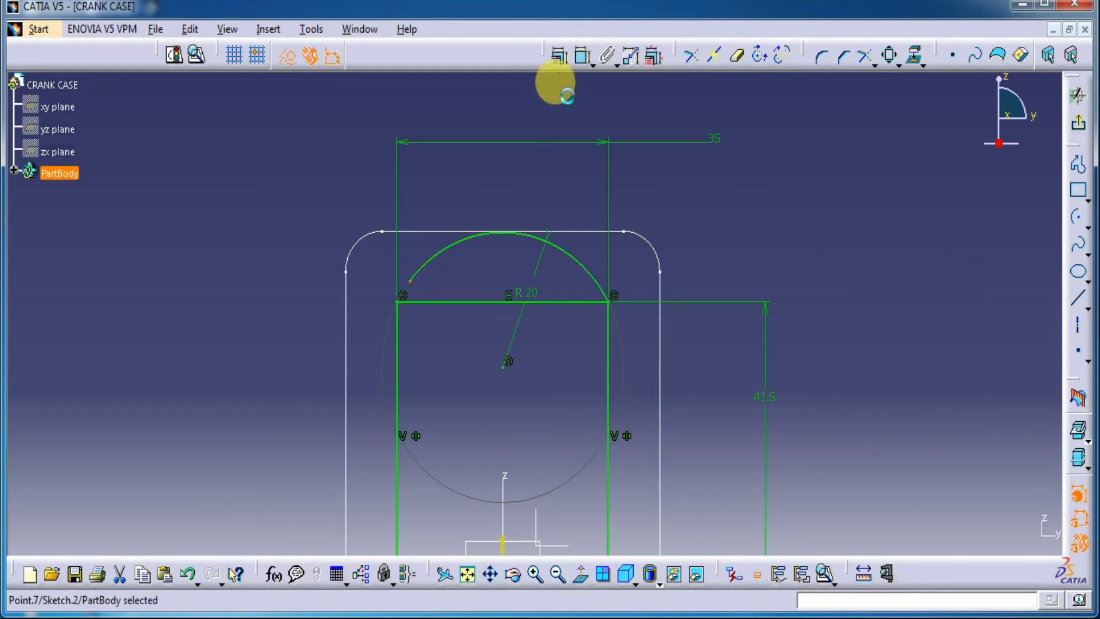
pyautogui.click(582, 69)
pyautogui.click(398, 302)
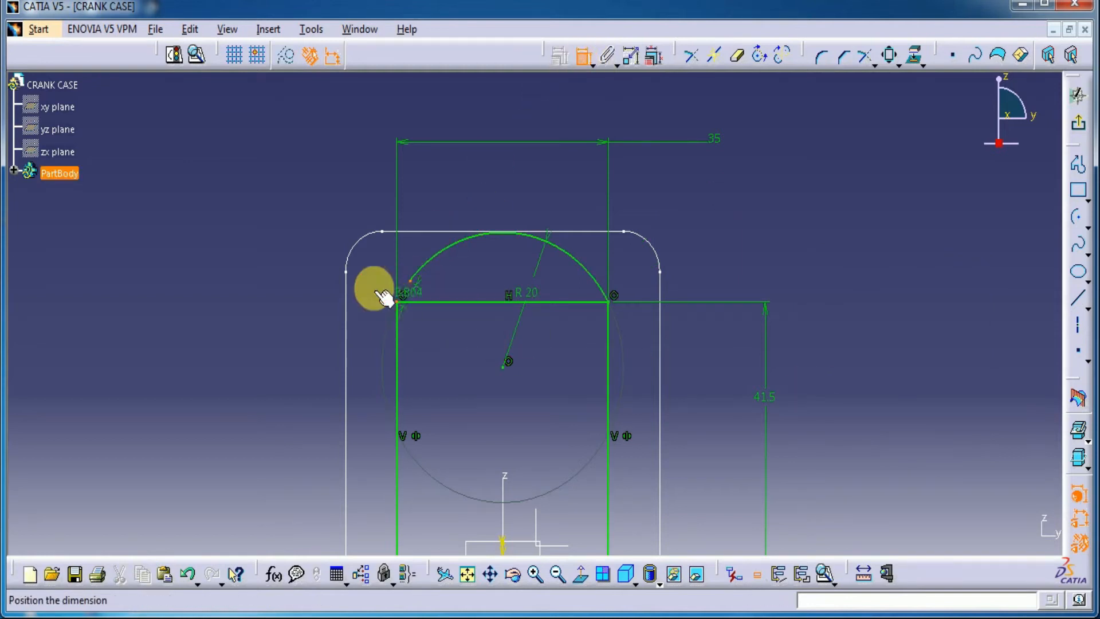
pyautogui.rightClick(263, 175)
pyautogui.click(287, 307)
# Convert the inner rectangle's top edge into a construction element and exit the sketch
pyautogui.moveTo(789, 231); pyautogui.dragTo(655, 290, button='middle')
pyautogui.click(474, 305)
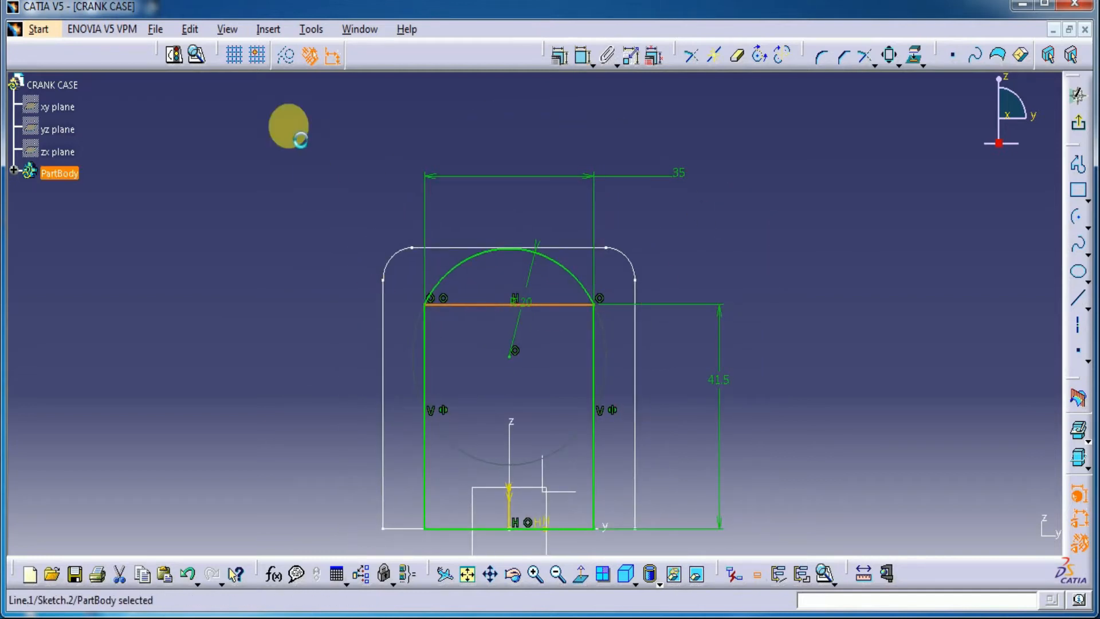
pyautogui.click(286, 71)
pyautogui.moveTo(859, 221); pyautogui.dragTo(859, 258, button='middle')
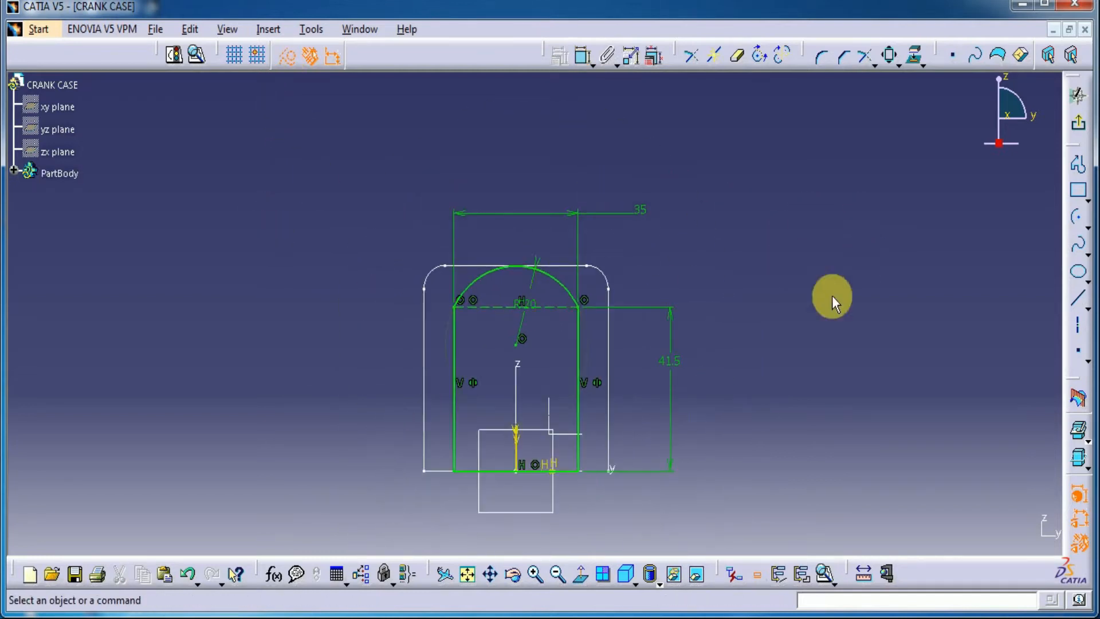
pyautogui.click(1077, 122)
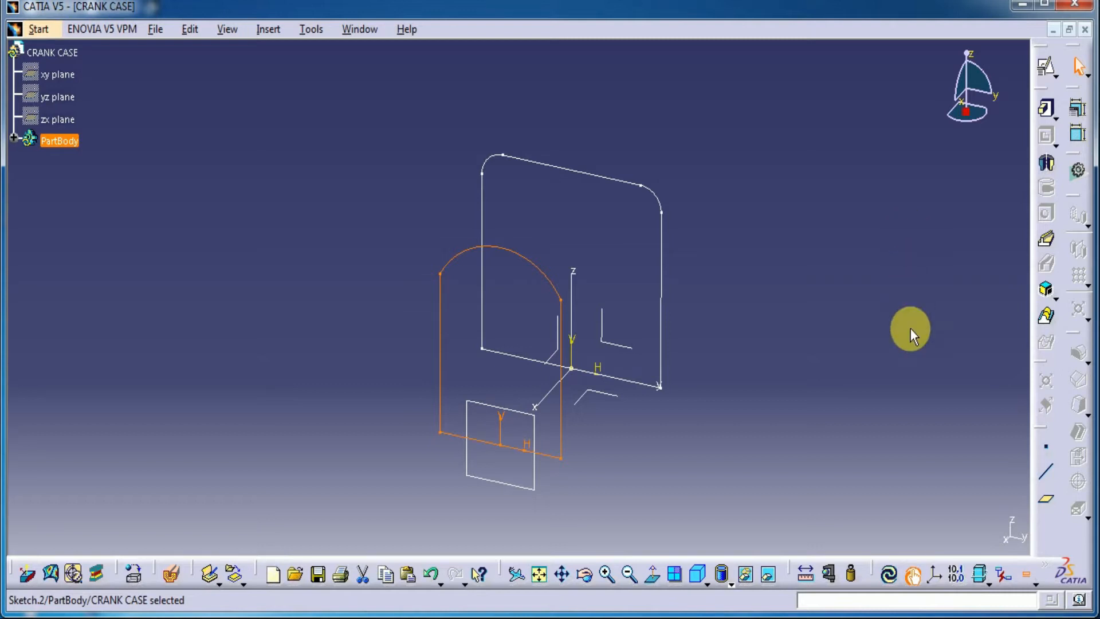
pyautogui.click(1047, 319)
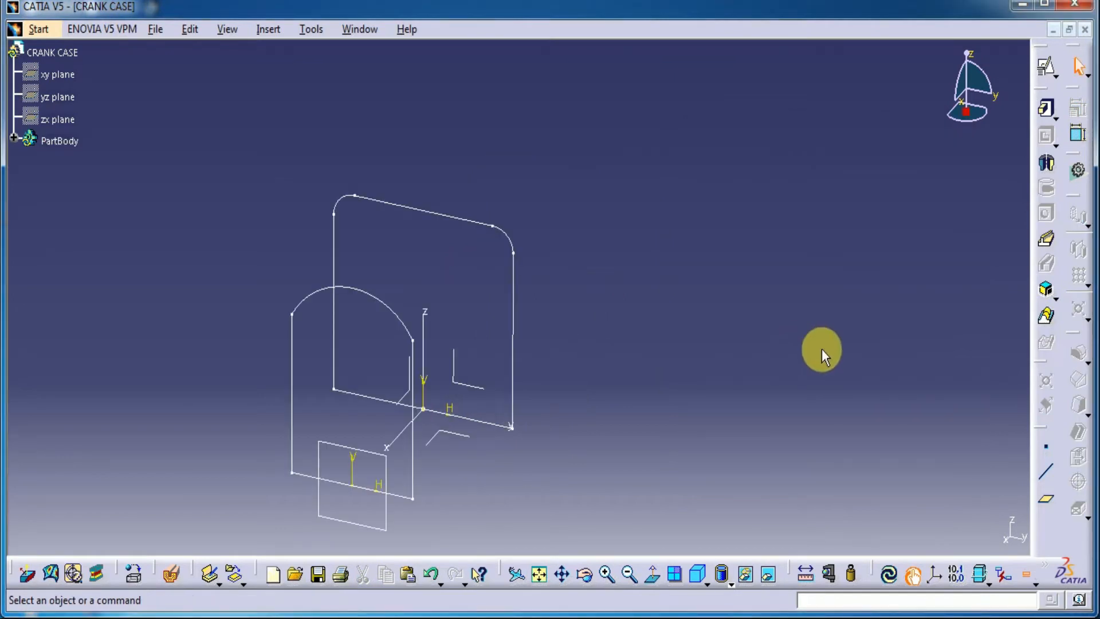
pyautogui.click(1047, 317)
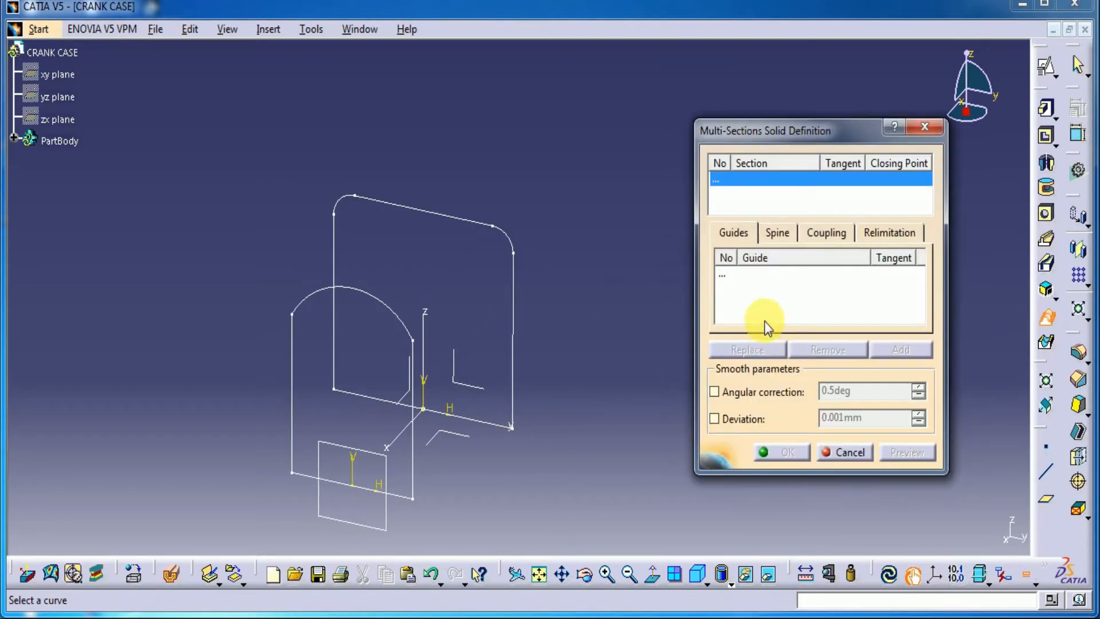
pyautogui.click(511, 342)
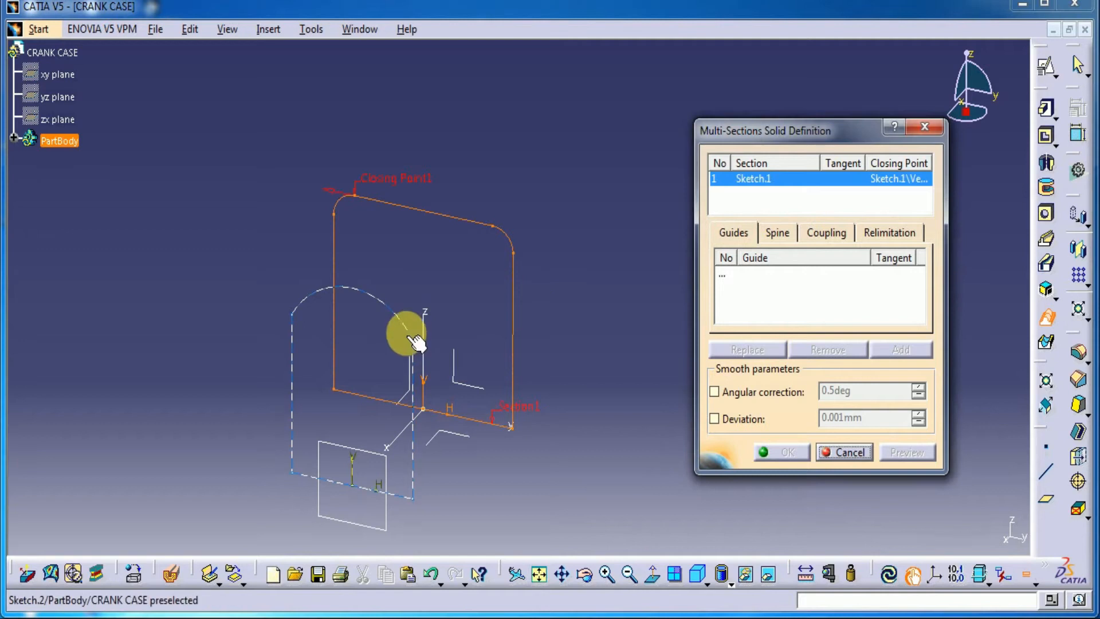
pyautogui.click(427, 338)
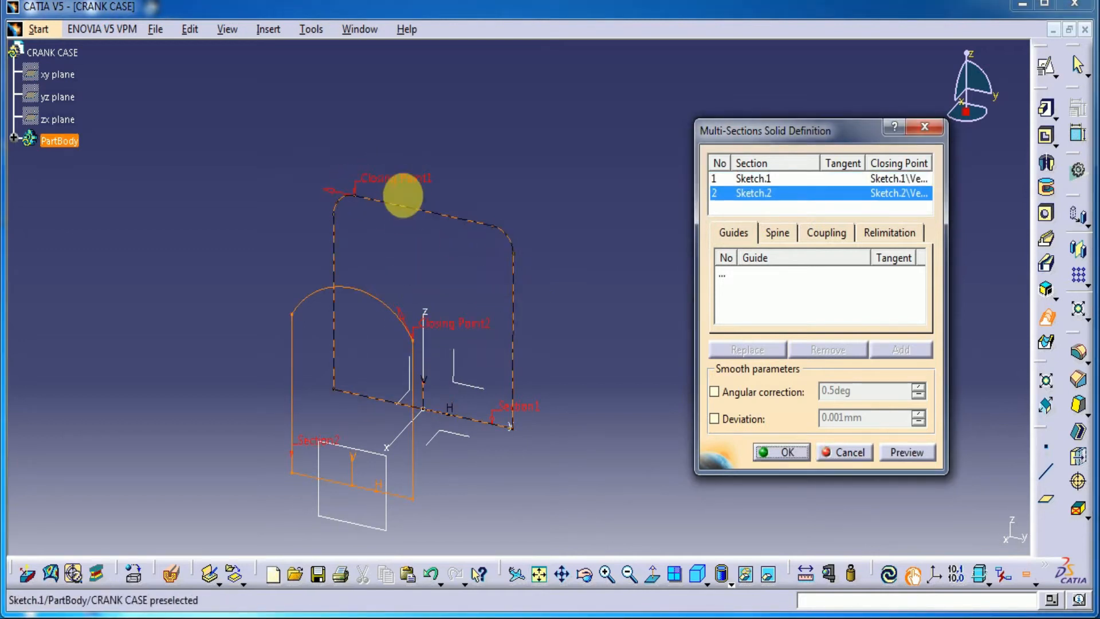
pyautogui.rightClick(405, 180)
pyautogui.click(469, 284)
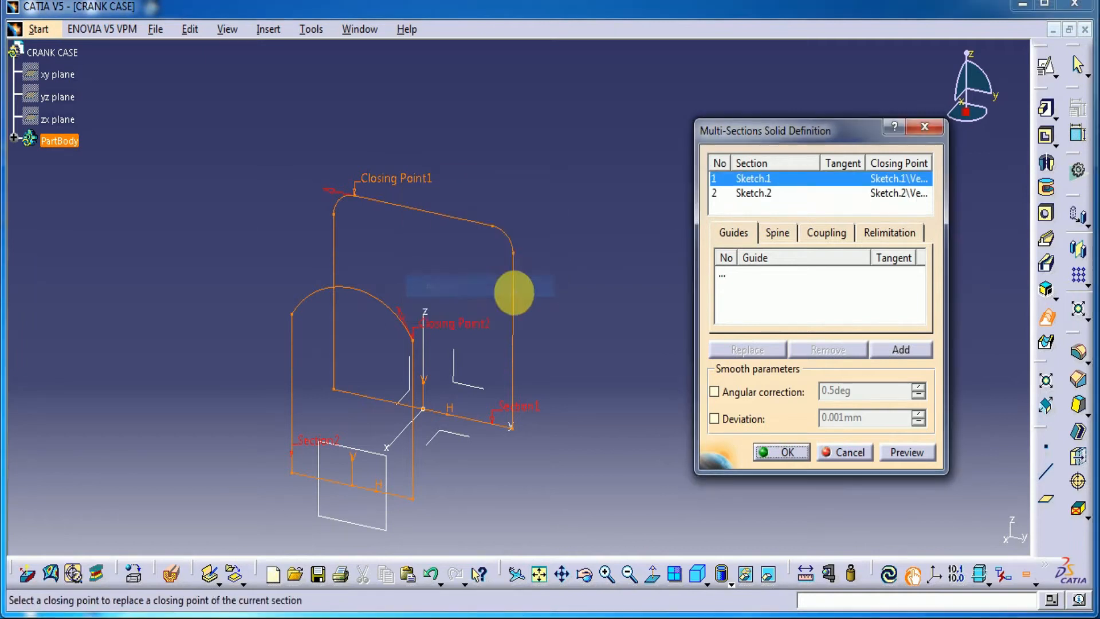
pyautogui.click(513, 252)
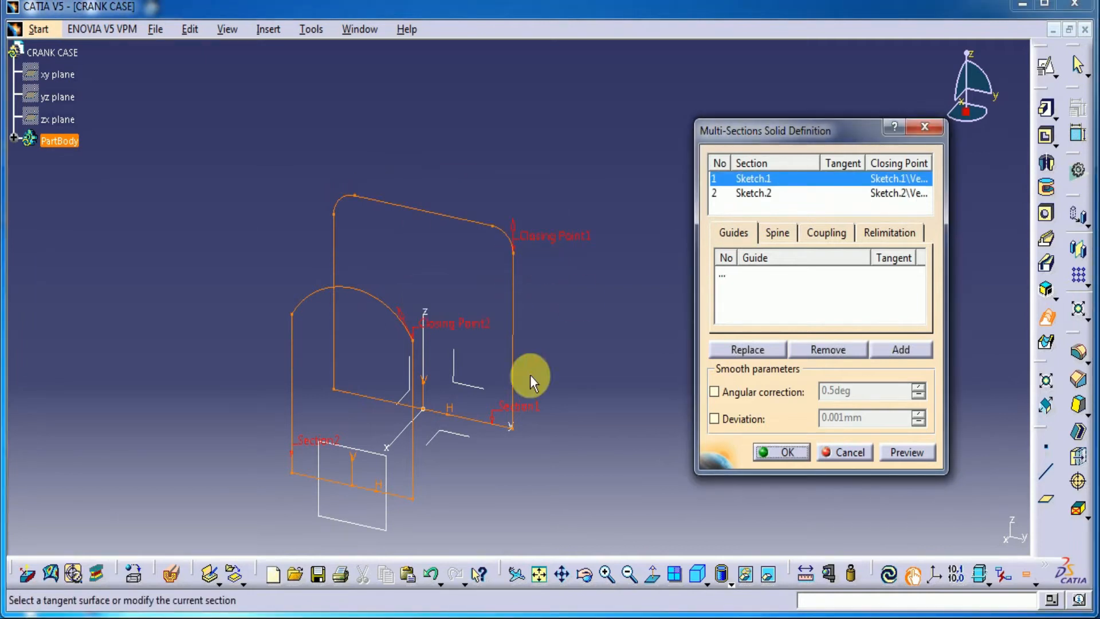
pyautogui.click(926, 455)
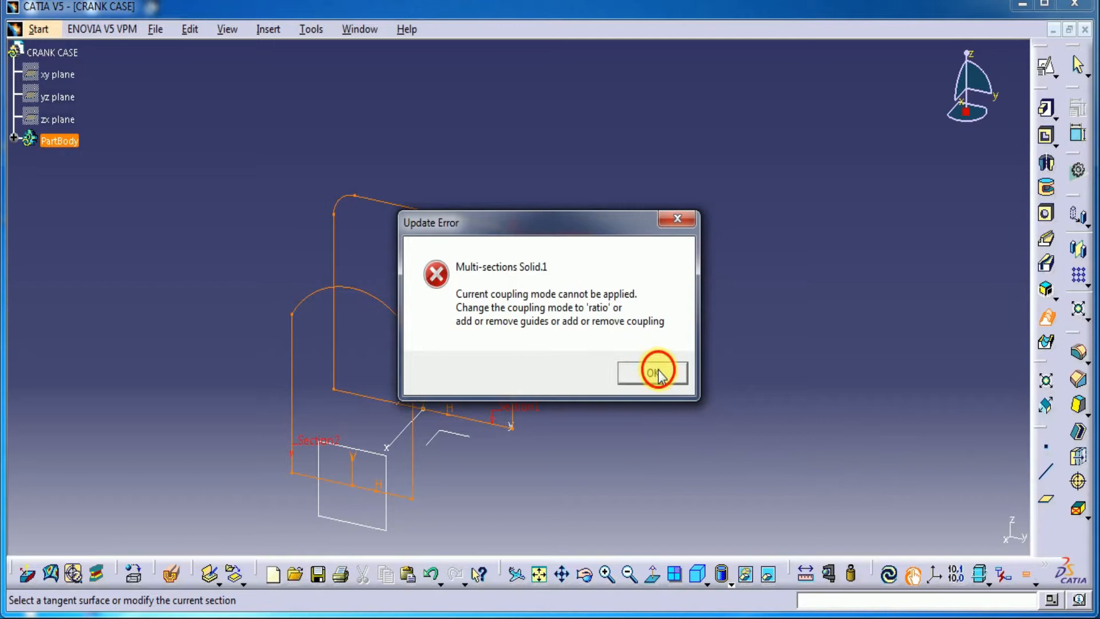
pyautogui.click(654, 373)
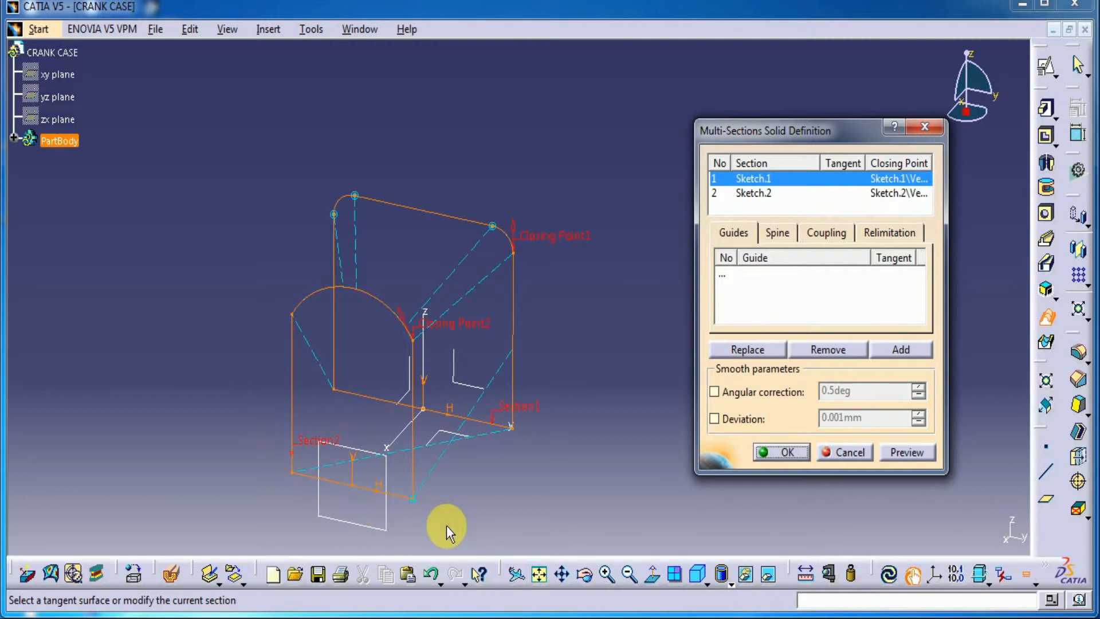
pyautogui.click(844, 452)
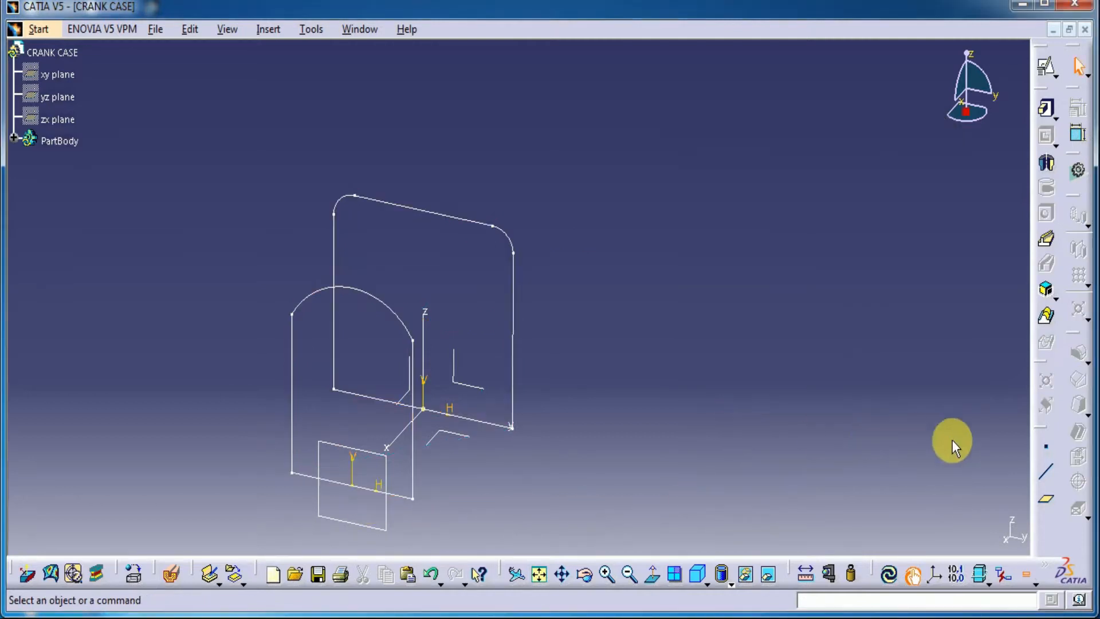
# Create two point-to-point lines joining the arched profile's lower-right and upper-right vertices to the matching right-side vertices of the rounded profile
pyautogui.click(1046, 472)
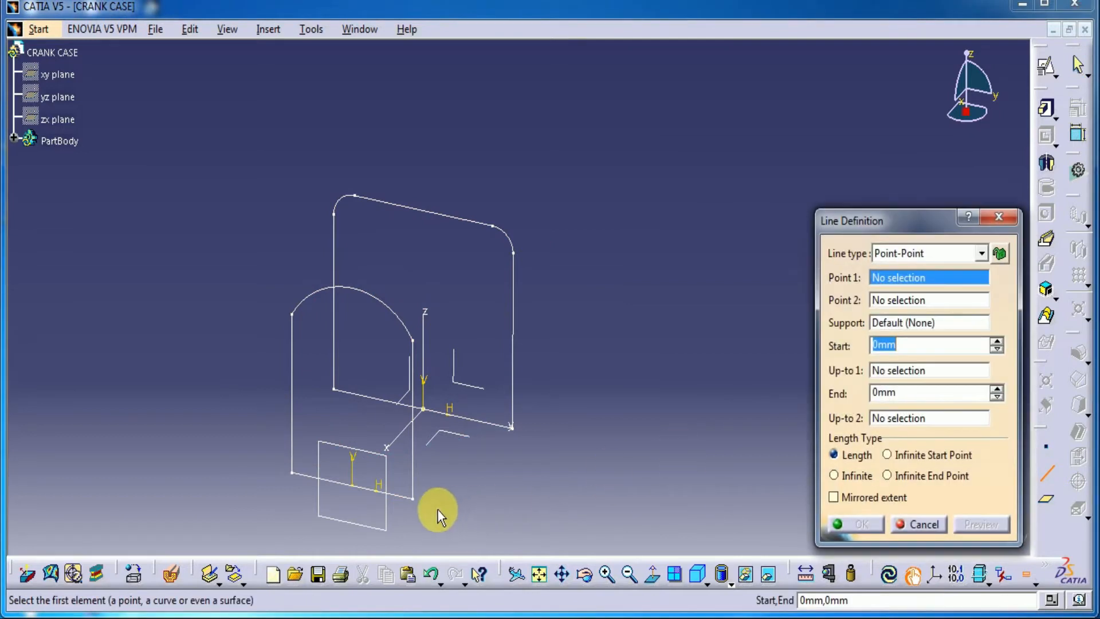
pyautogui.click(412, 498)
pyautogui.click(511, 427)
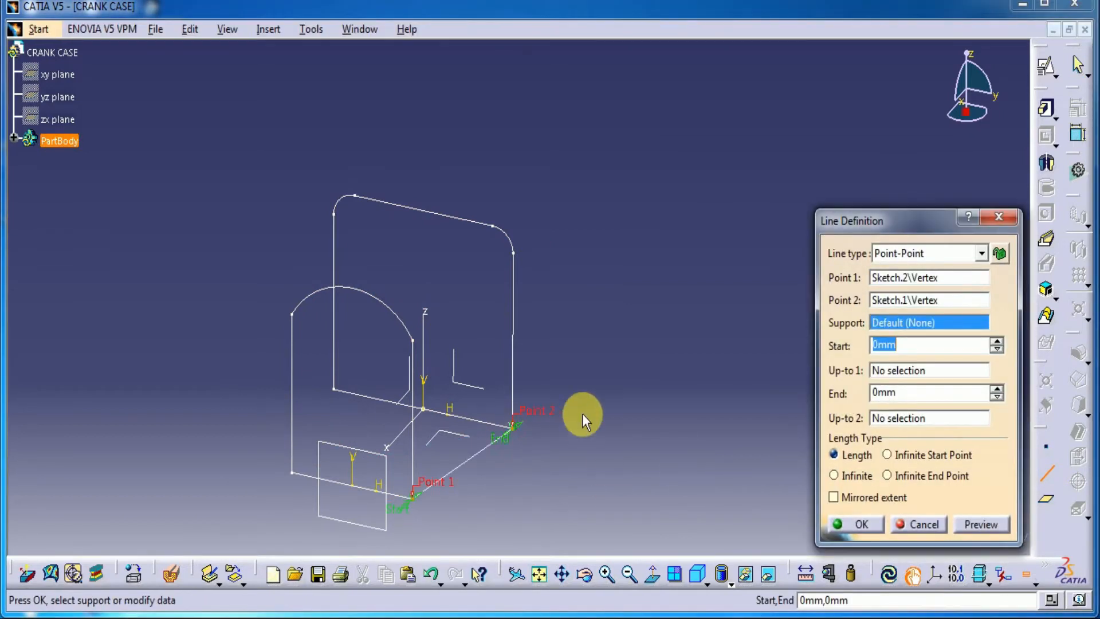
pyautogui.click(863, 524)
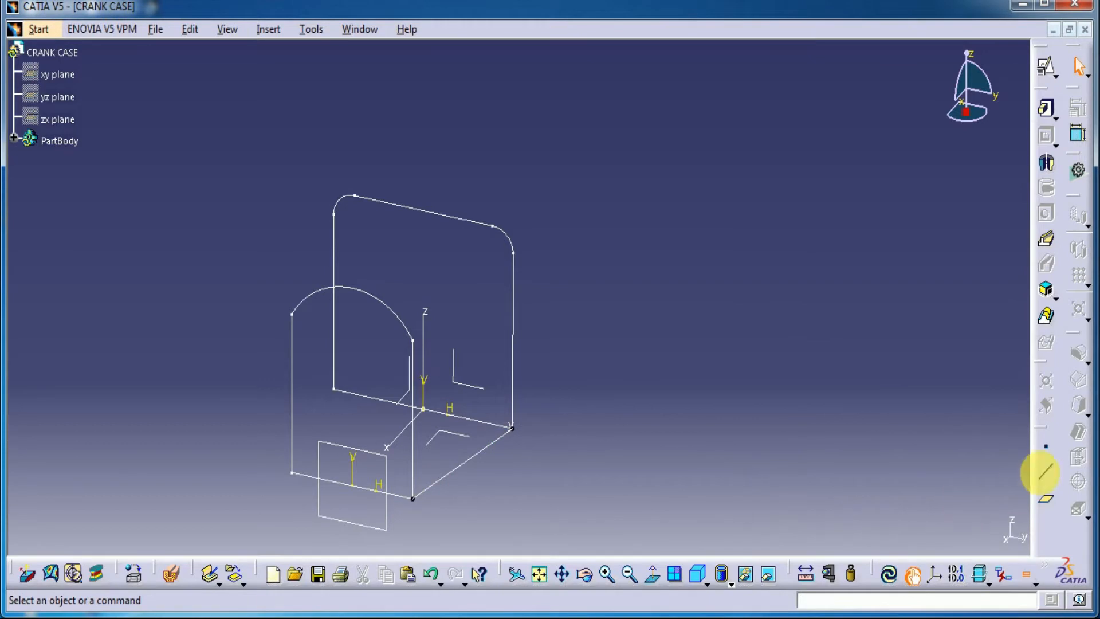
pyautogui.click(1046, 471)
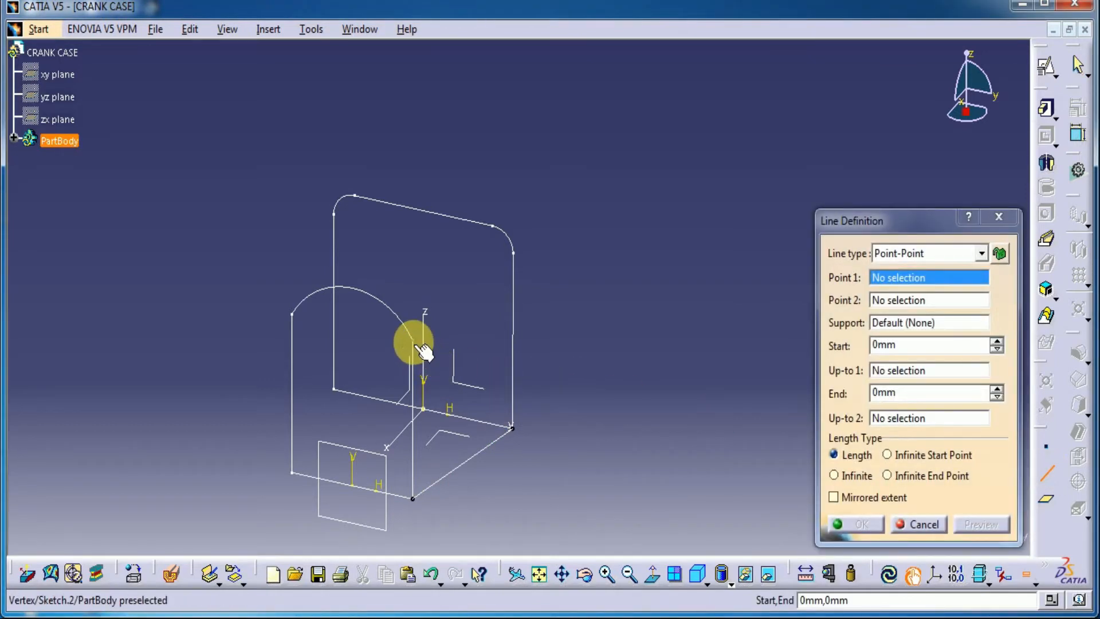
pyautogui.click(415, 342)
pyautogui.click(512, 251)
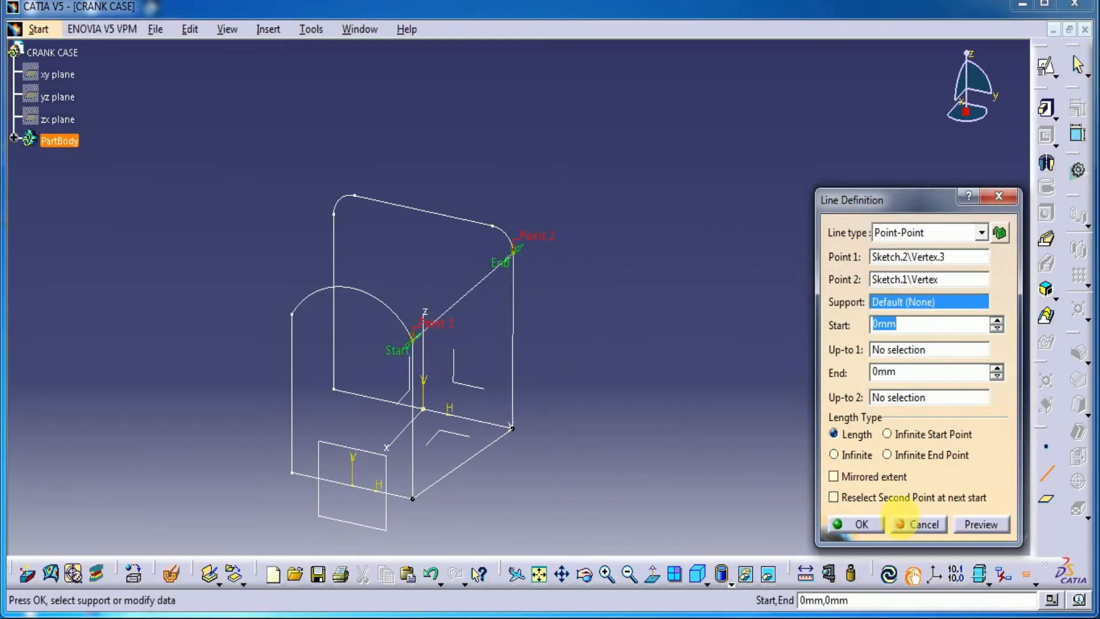
pyautogui.click(863, 523)
# Create two point-to-point lines joining the arched profile's upper-left and lower-left vertices to the matching left-side vertices of the rounded profile
pyautogui.click(294, 314)
pyautogui.click(337, 211)
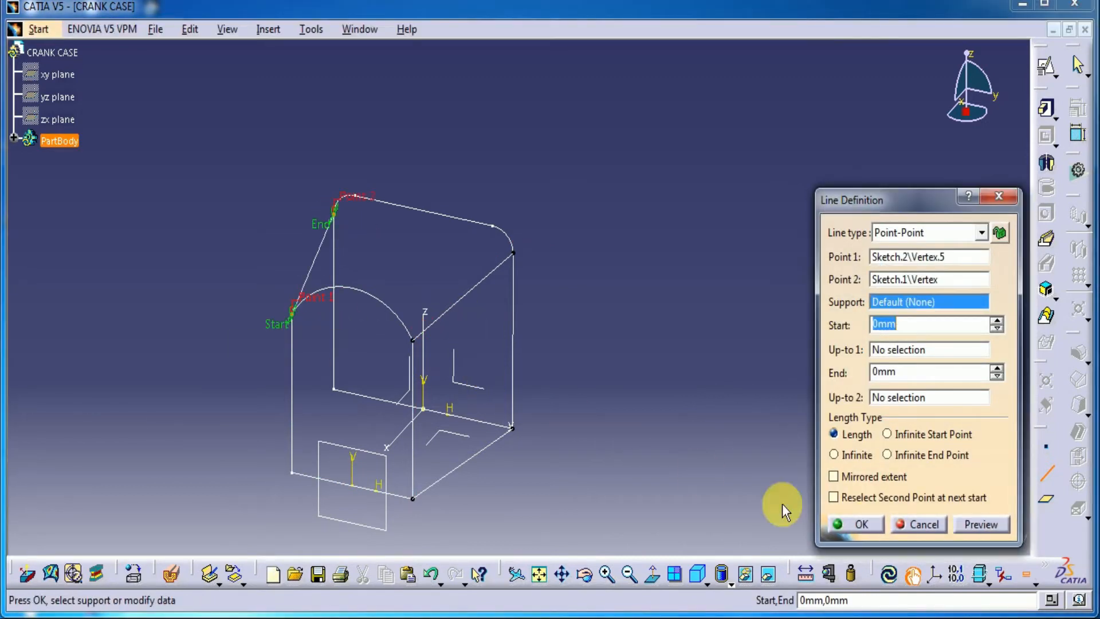
pyautogui.click(859, 523)
pyautogui.click(291, 467)
pyautogui.click(332, 387)
pyautogui.click(862, 523)
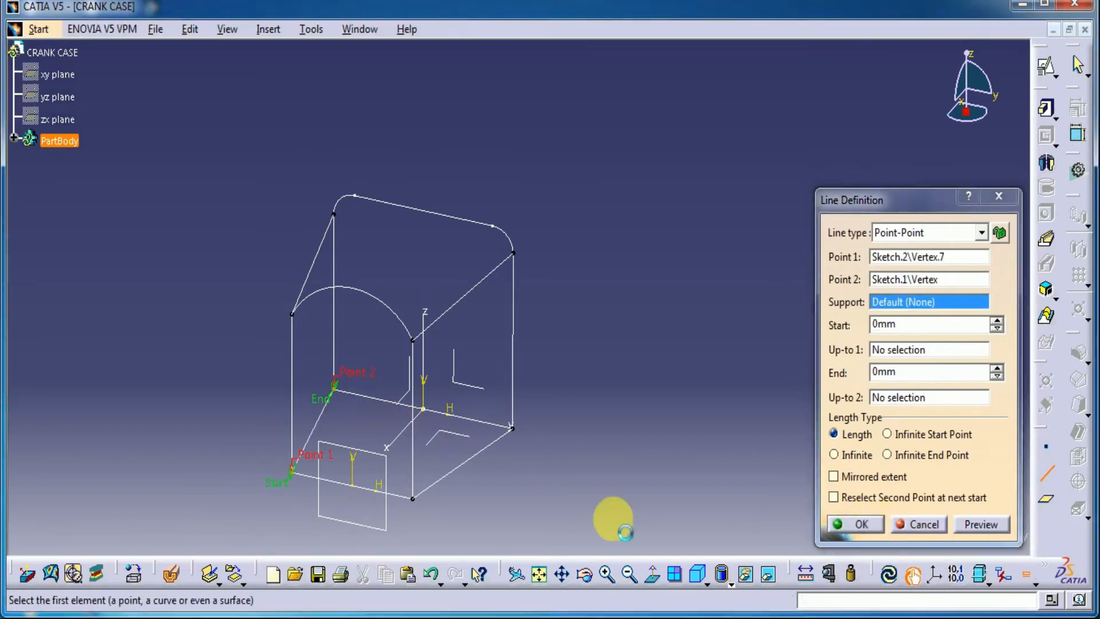
pyautogui.click(926, 524)
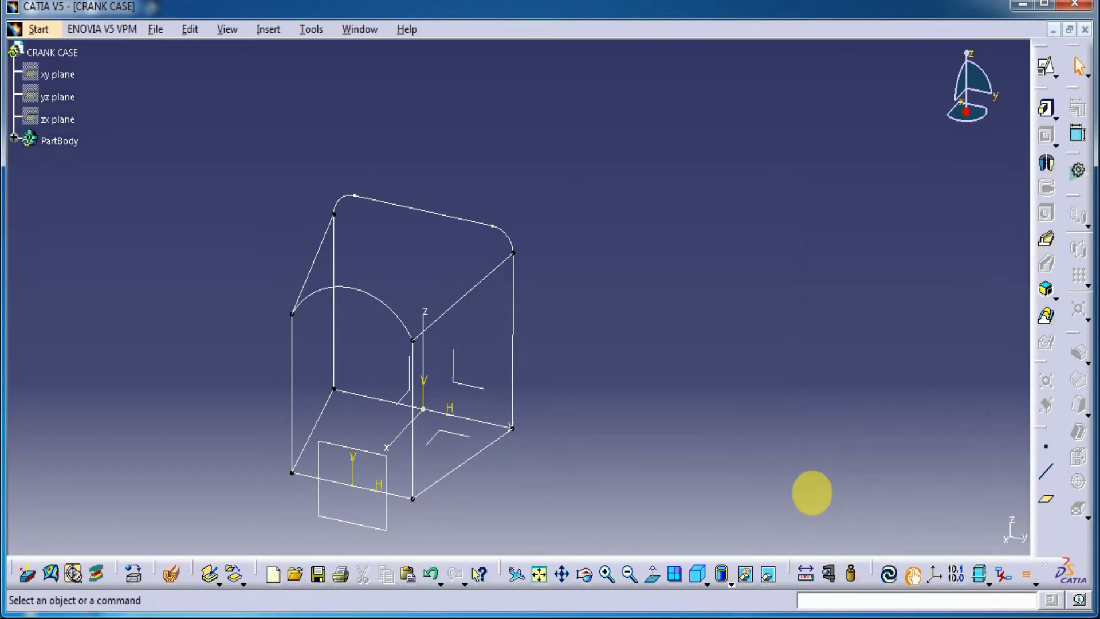
# Start a multi-sections solid through the rounded and arched profiles, replacing the rounded profile's closing point with its upper-right side vertex
pyautogui.click(1046, 315)
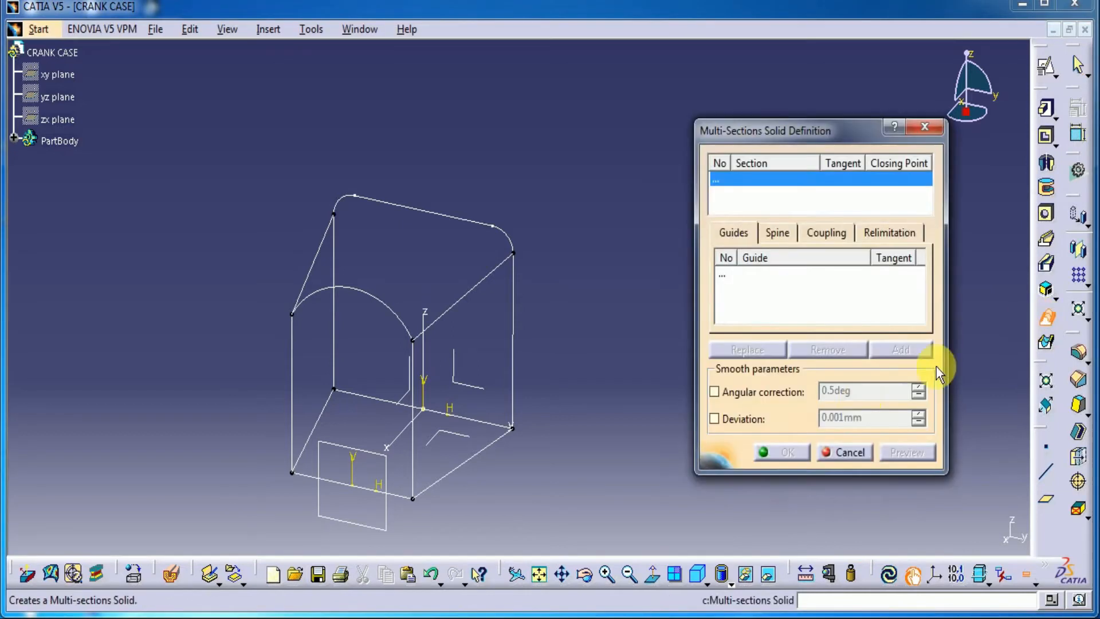
pyautogui.click(512, 321)
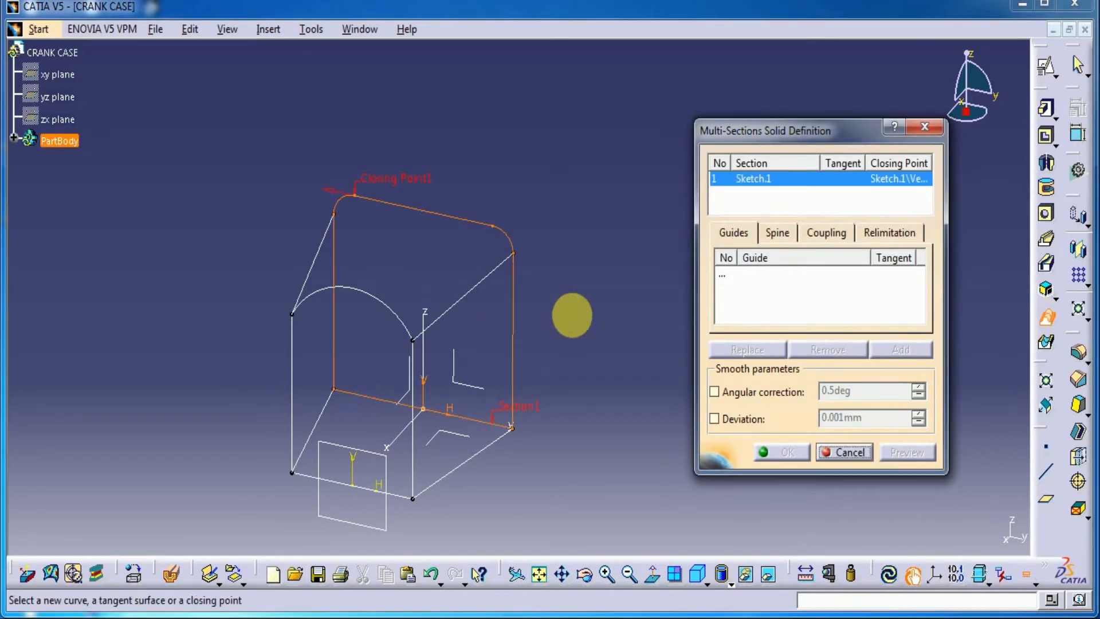
pyautogui.click(415, 467)
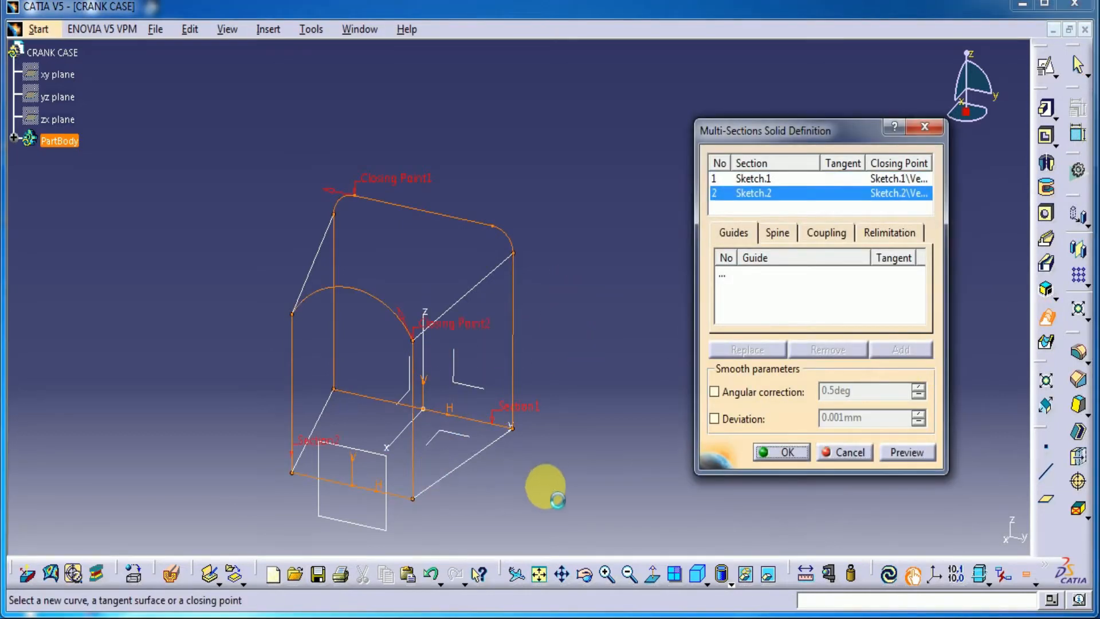
pyautogui.rightClick(418, 184)
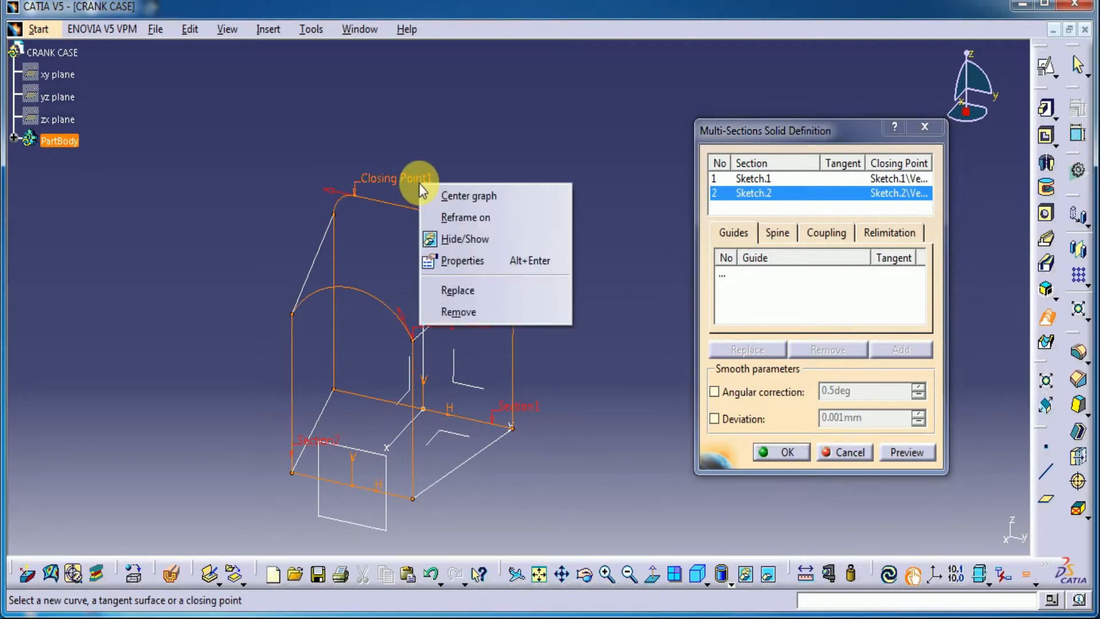
pyautogui.click(479, 288)
pyautogui.click(514, 250)
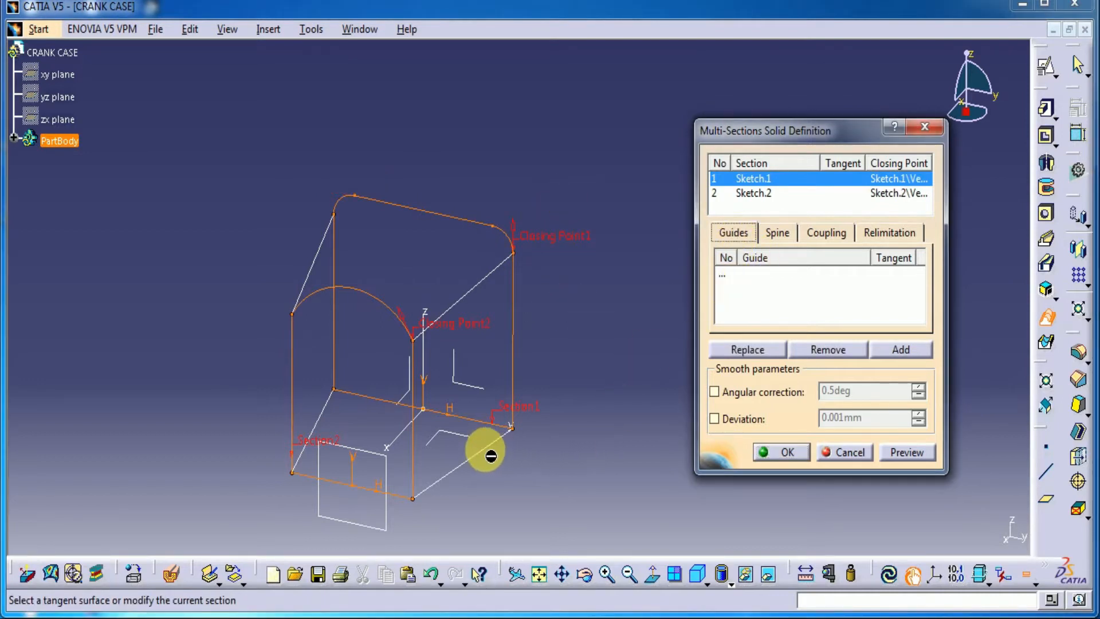
# Add the four lines connecting the two profiles as guides of the multi-sections solid
pyautogui.click(761, 274)
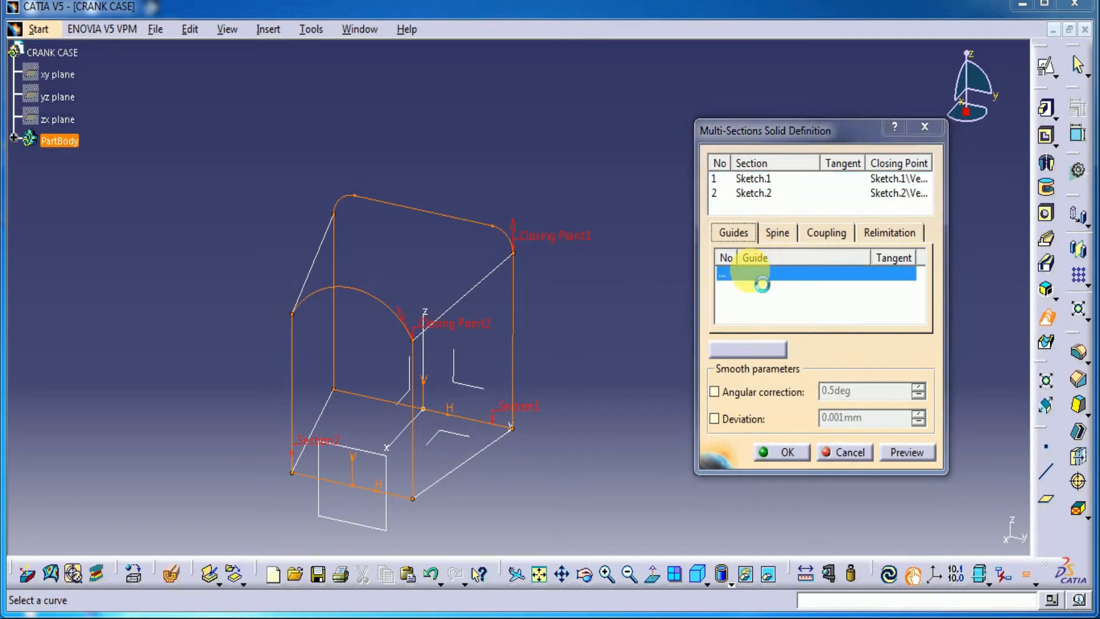
pyautogui.click(473, 455)
pyautogui.click(474, 288)
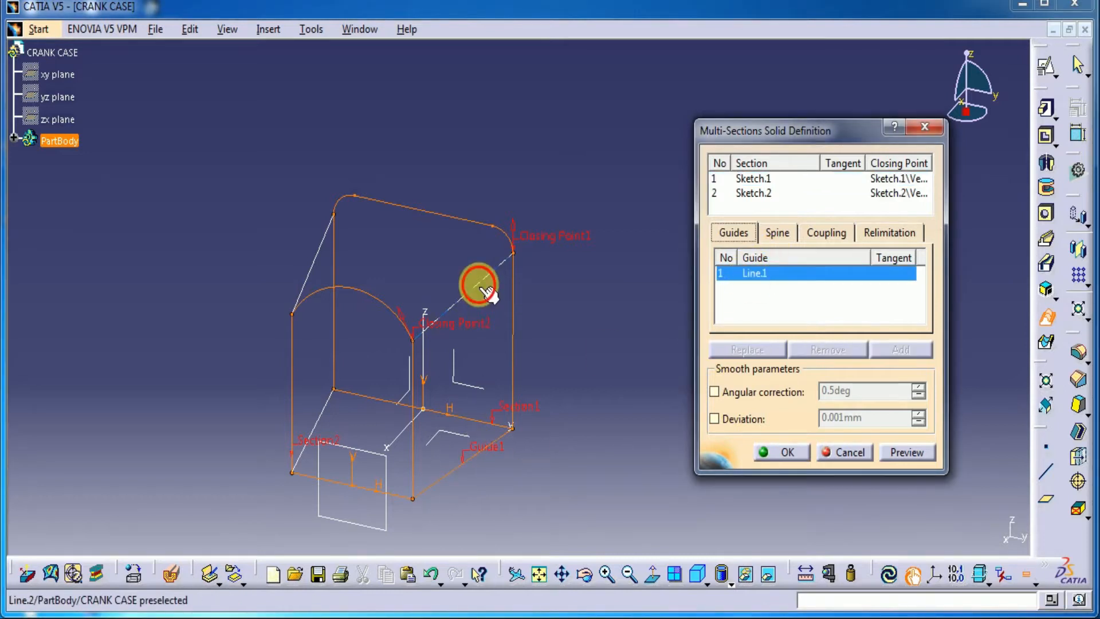
pyautogui.click(313, 265)
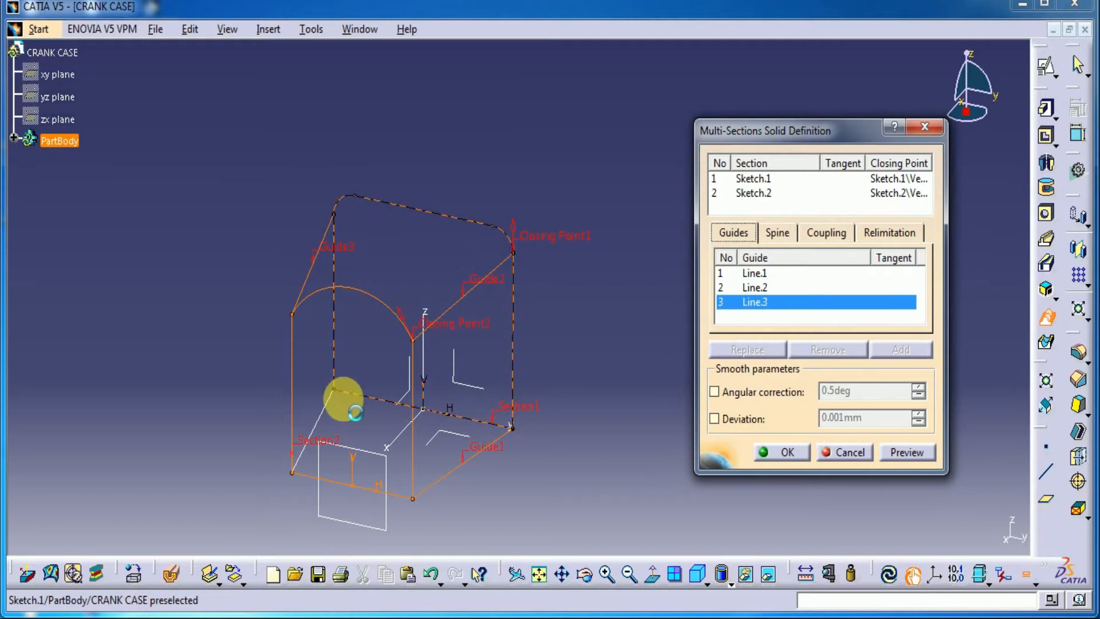
pyautogui.click(322, 412)
# Try to build the multi-sections solid with the Tangency then curvature coupling
pyautogui.click(788, 450)
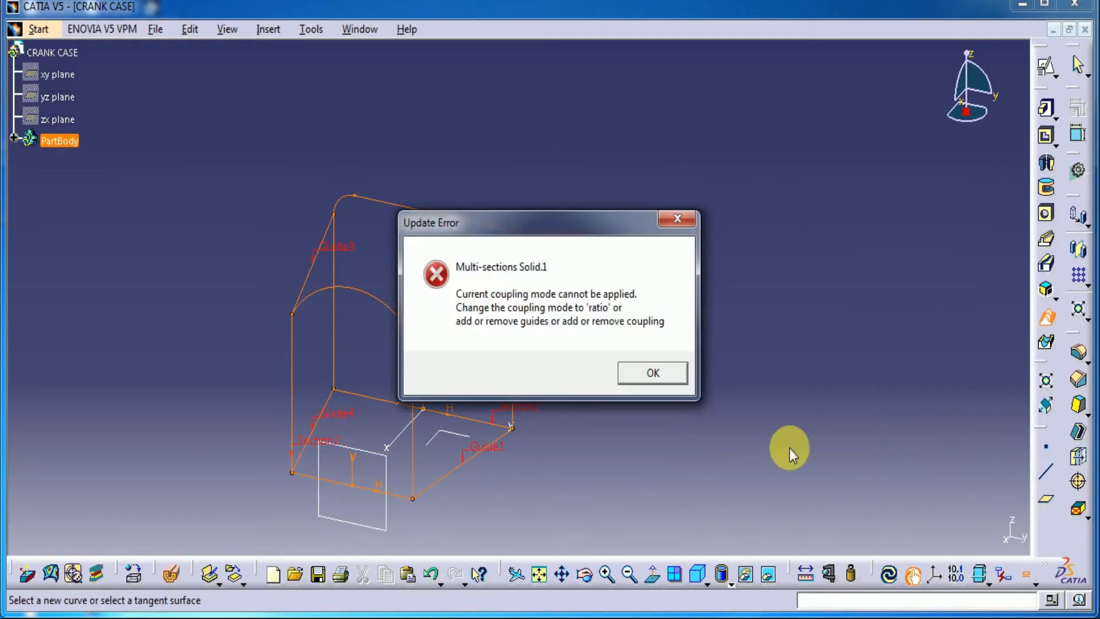
pyautogui.click(659, 375)
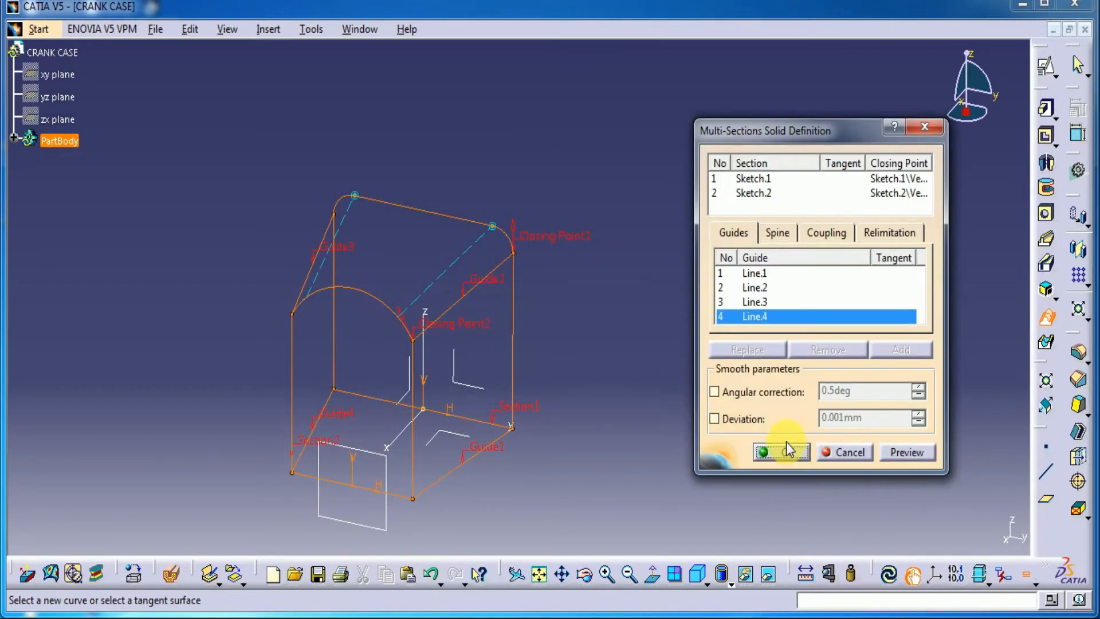
pyautogui.click(784, 451)
pyautogui.click(657, 376)
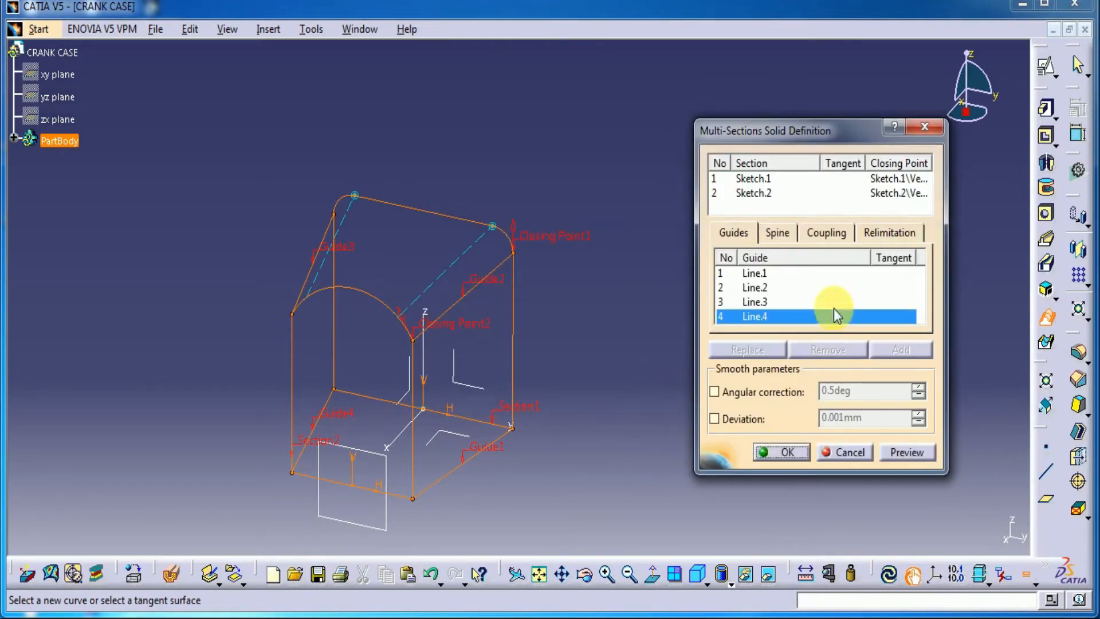
# Set the sections coupling to Ratio, preview the multi-sections solid and create it
pyautogui.click(886, 233)
pyautogui.click(825, 234)
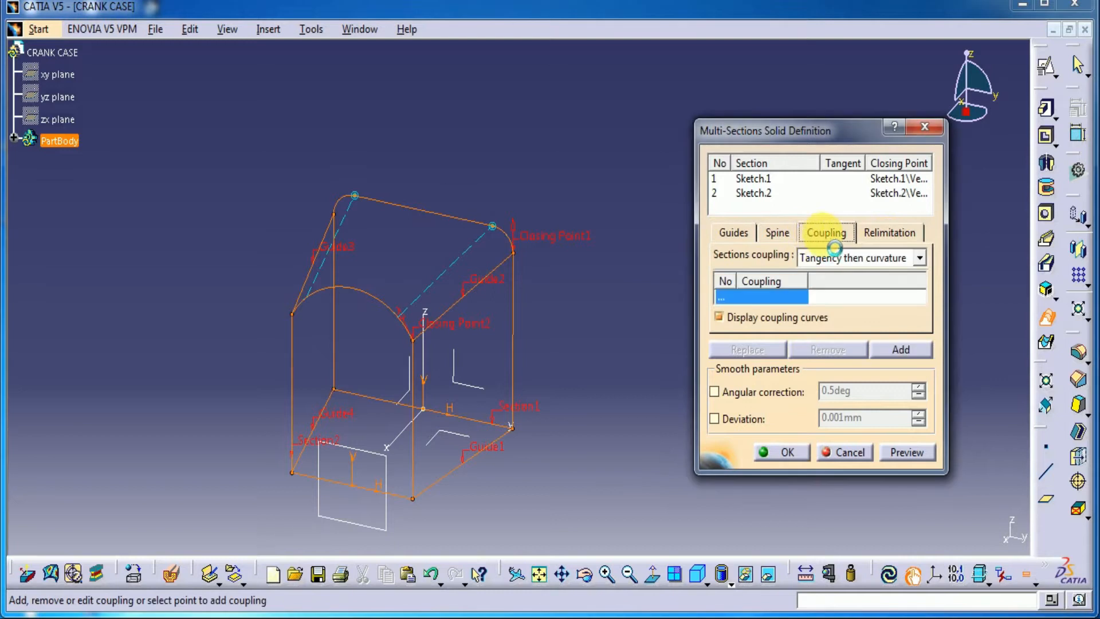
pyautogui.click(889, 264)
pyautogui.click(819, 272)
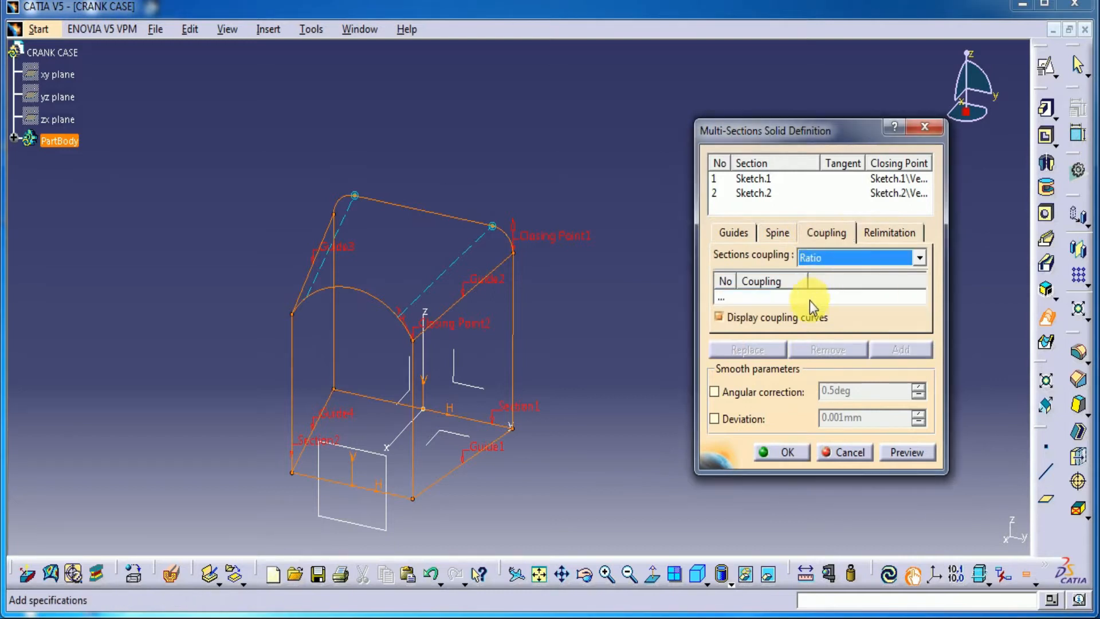
pyautogui.click(914, 458)
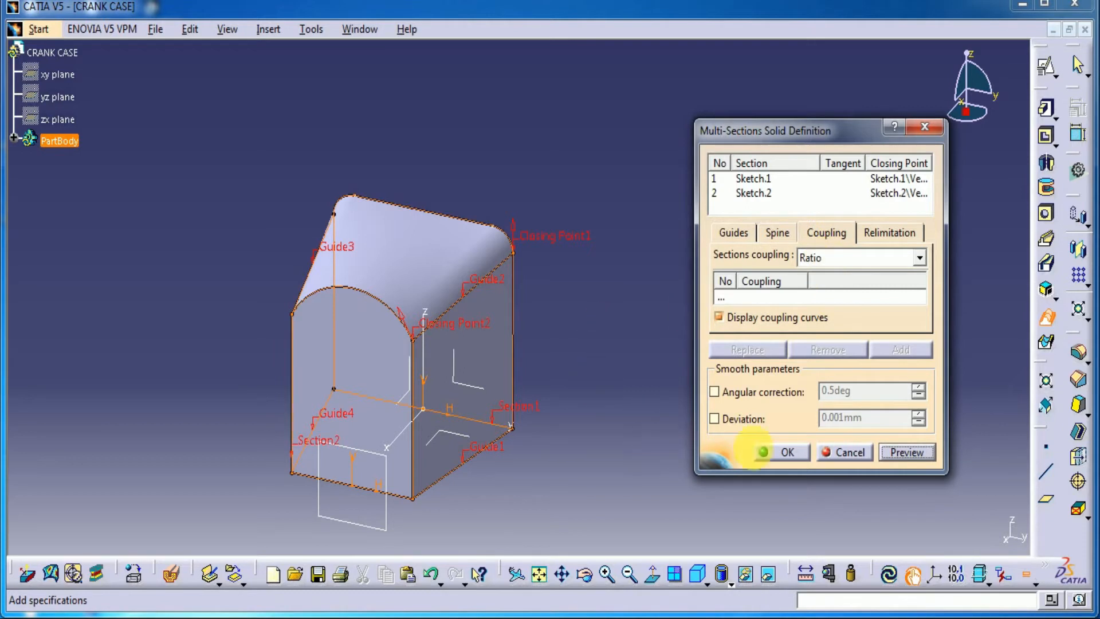
pyautogui.click(767, 452)
# Start a positioned sketch on the solid's arched front face
pyautogui.moveTo(663, 388); pyautogui.dragTo(728, 327, button='middle')
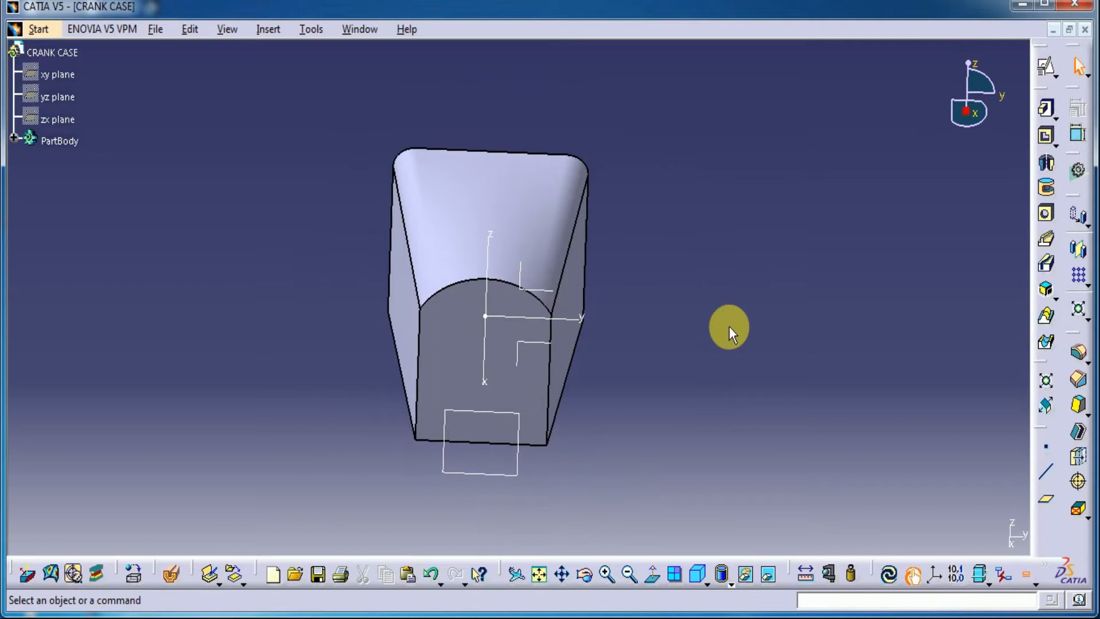
pyautogui.click(697, 574)
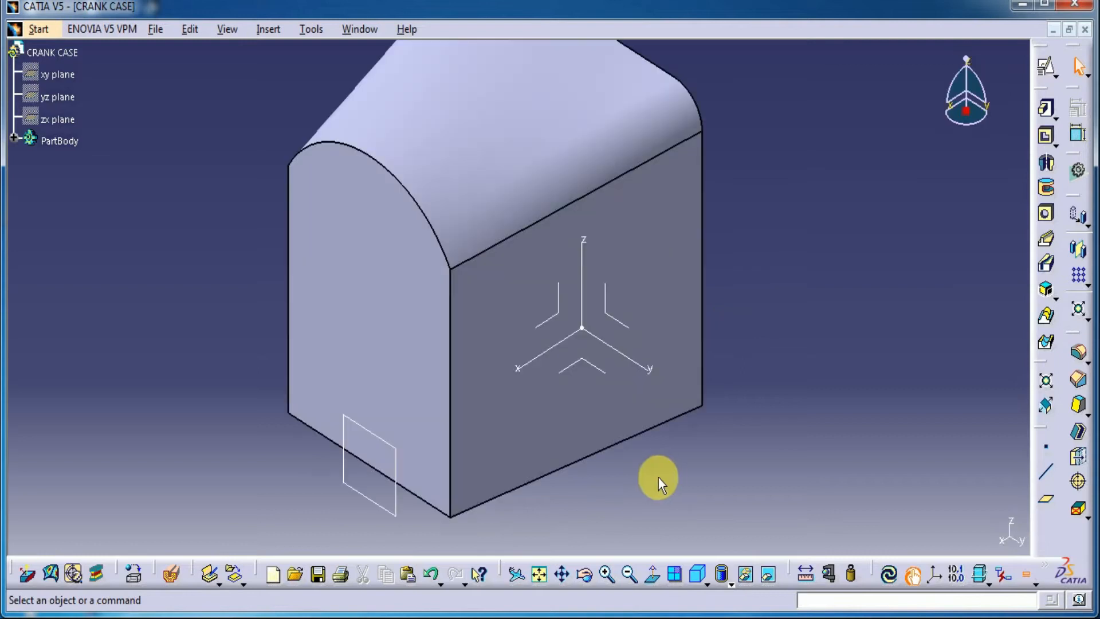
pyautogui.click(425, 209)
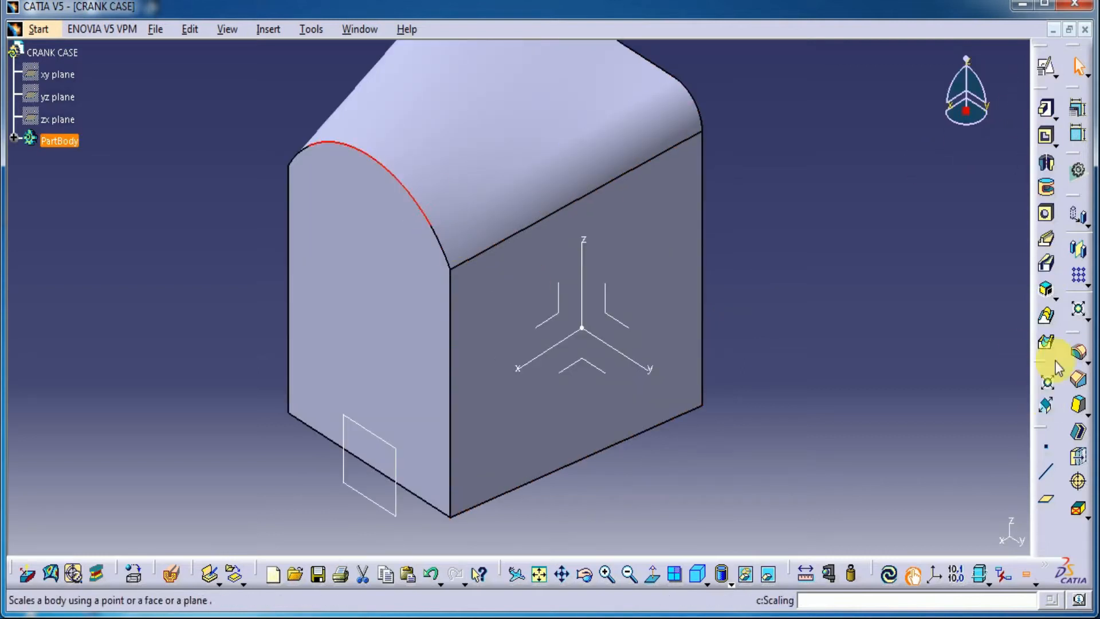
pyautogui.click(905, 255)
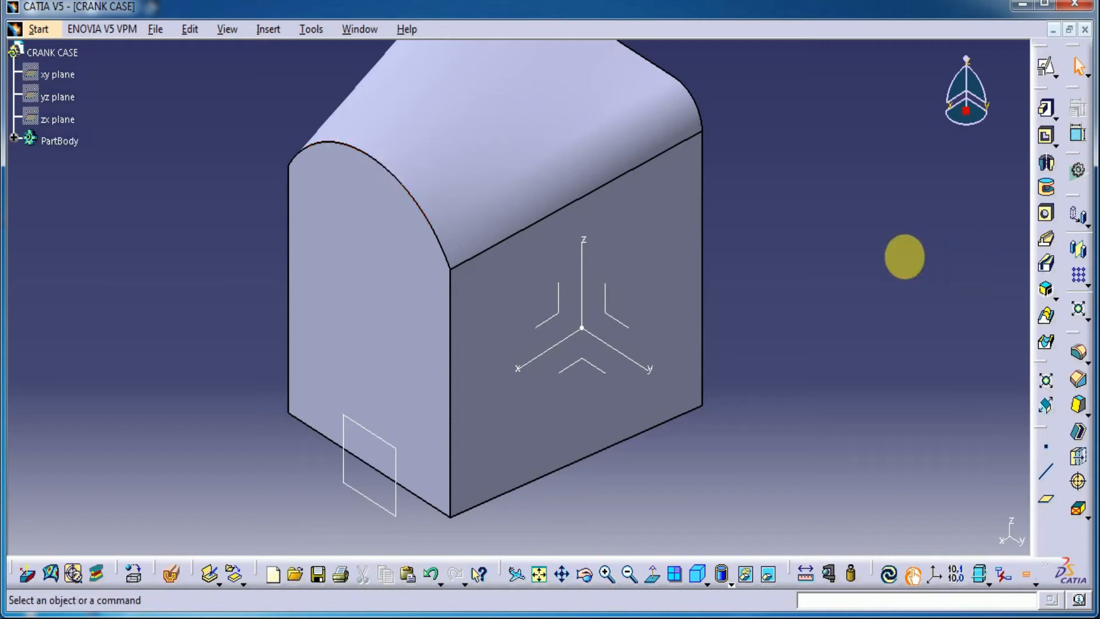
pyautogui.click(367, 285)
pyautogui.click(1046, 66)
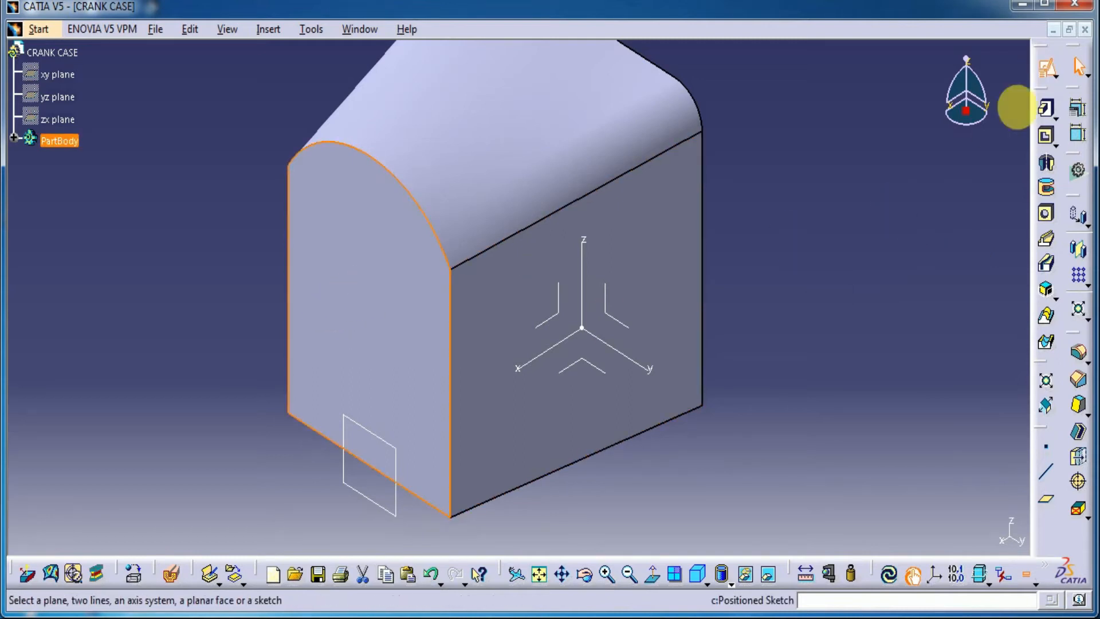
pyautogui.click(884, 351)
pyautogui.moveTo(801, 378); pyautogui.dragTo(933, 258, button='middle')
# Project the front face's arched top edge into the sketch and convert it into a construction element
pyautogui.click(518, 166)
pyautogui.click(911, 57)
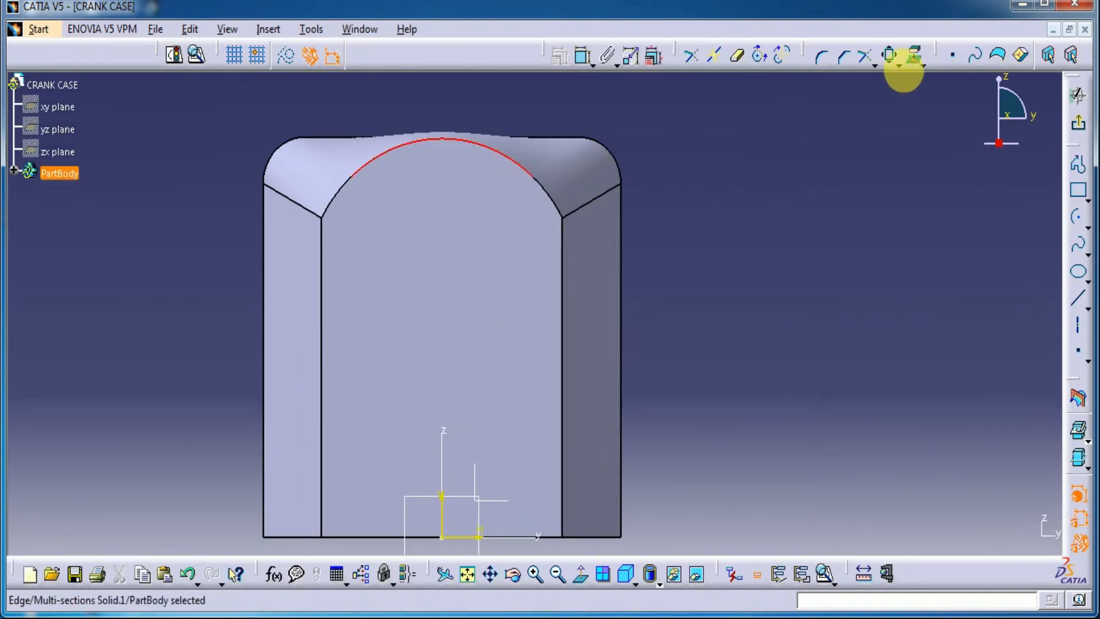
pyautogui.click(467, 143)
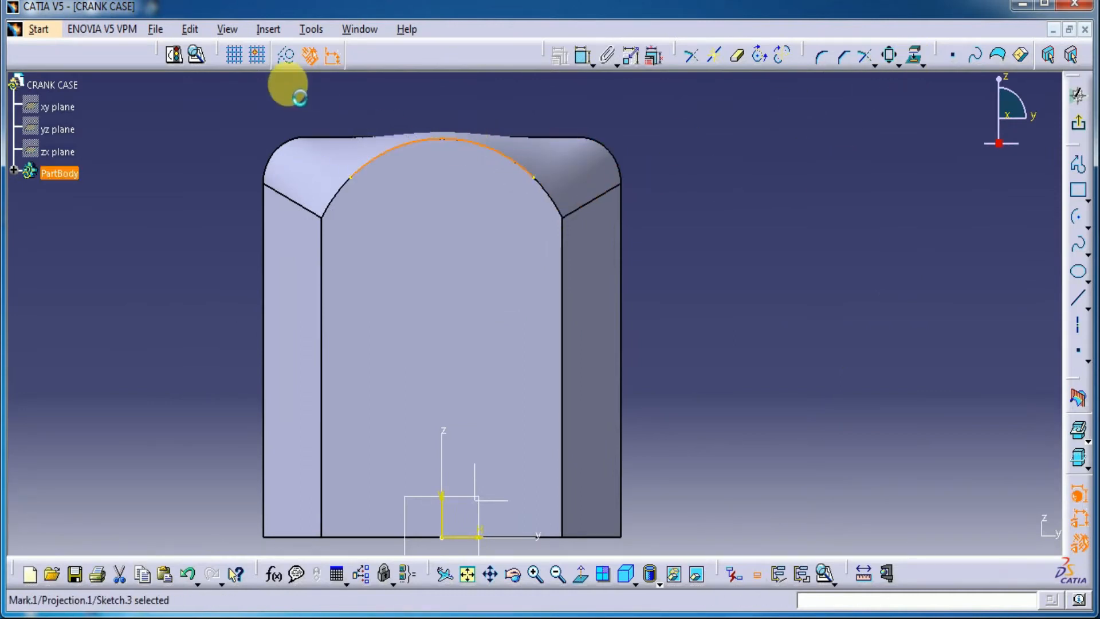
pyautogui.click(285, 56)
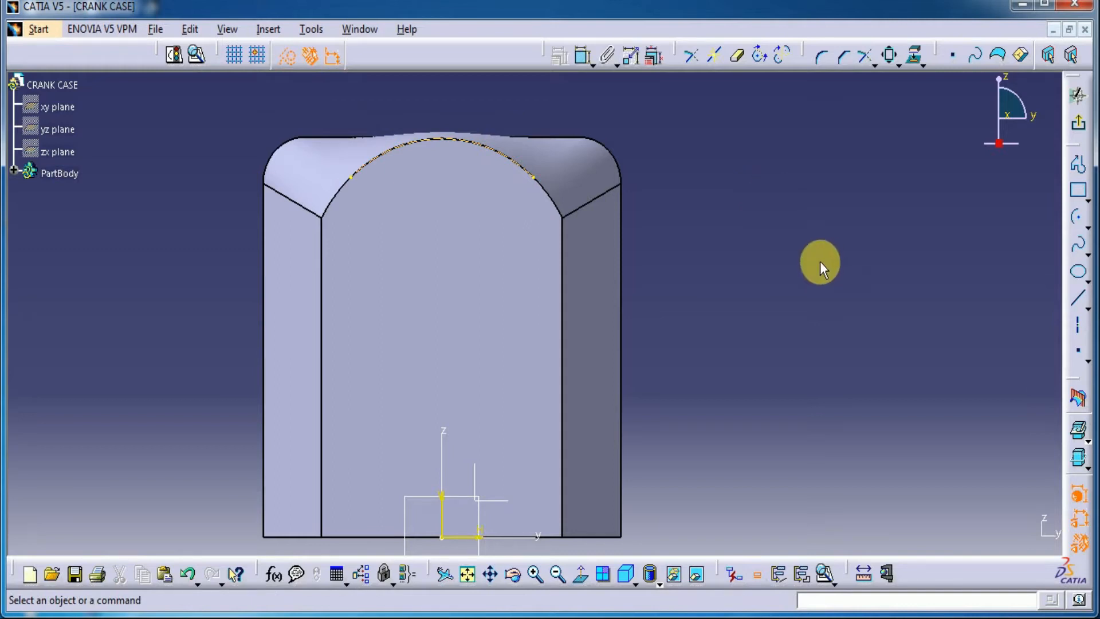
# Draw a standard circle of about 10.7 mm radius on the front face, concentric with the projected arc
pyautogui.click(1086, 228)
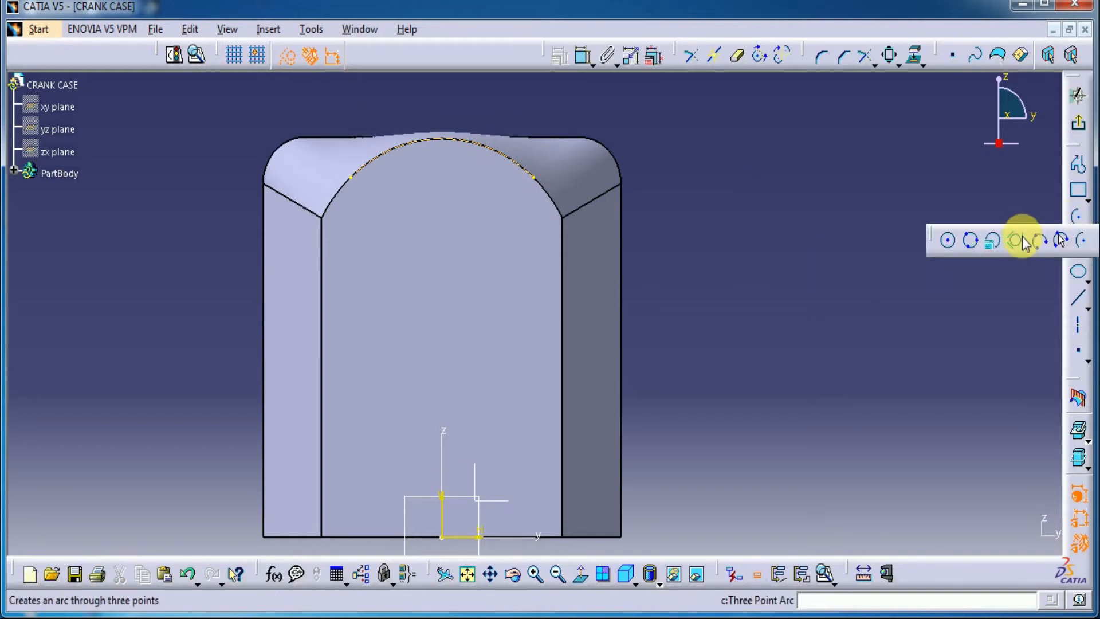
pyautogui.click(948, 240)
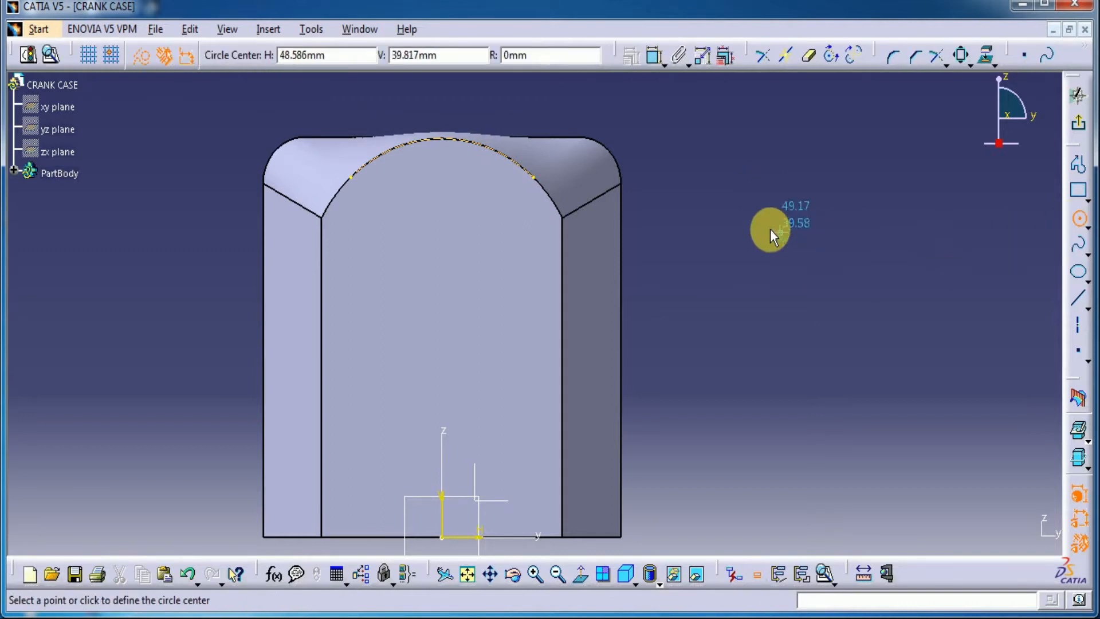
pyautogui.rightClick(498, 153)
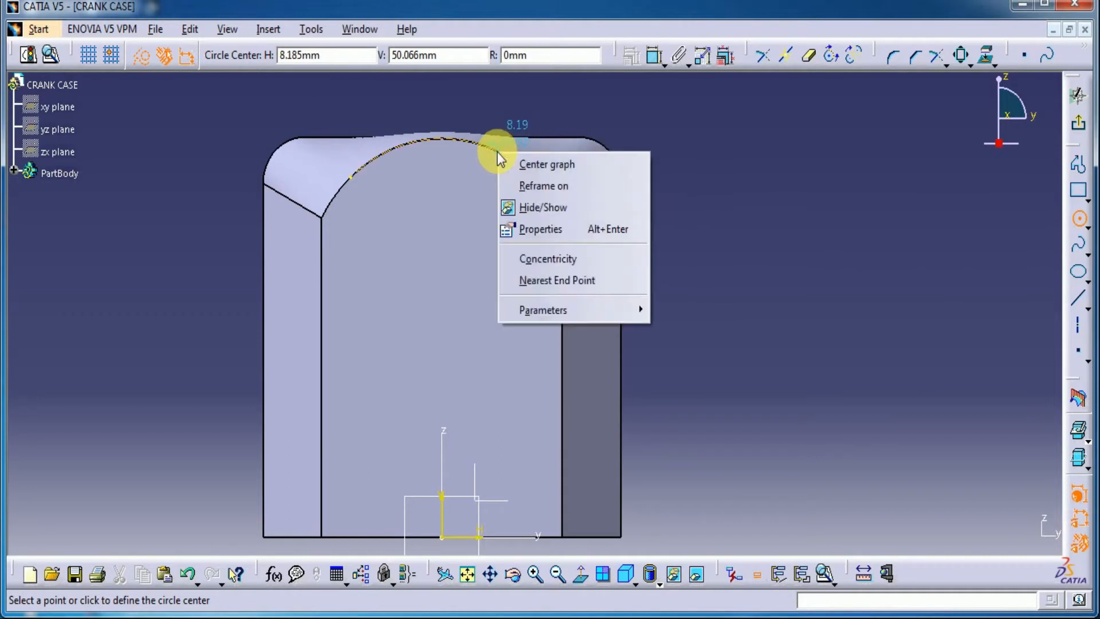
pyautogui.click(560, 260)
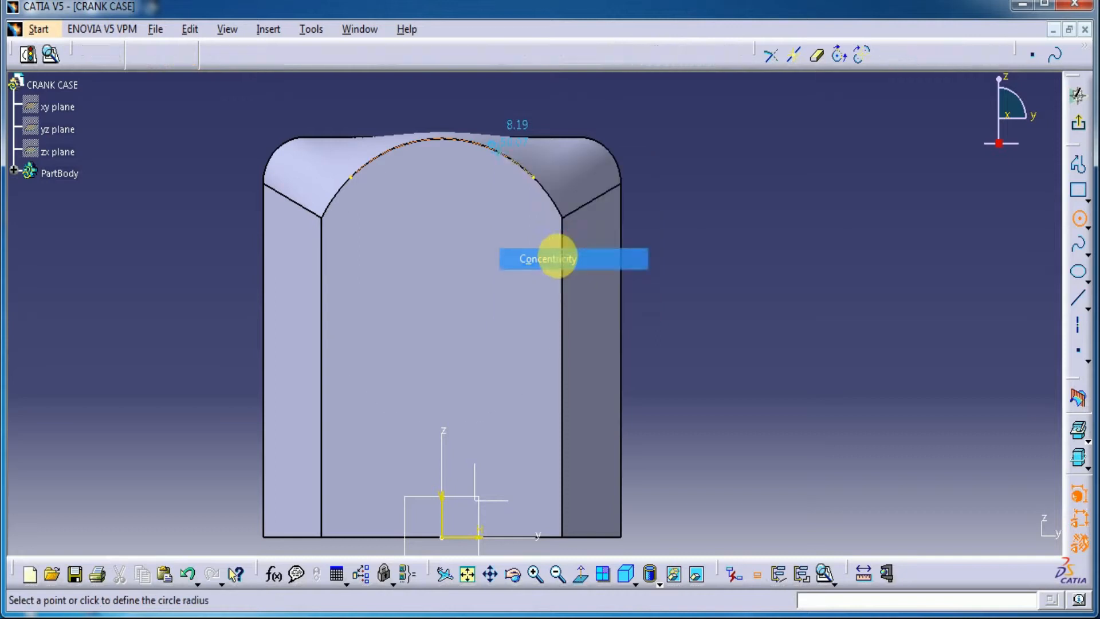
pyautogui.click(145, 59)
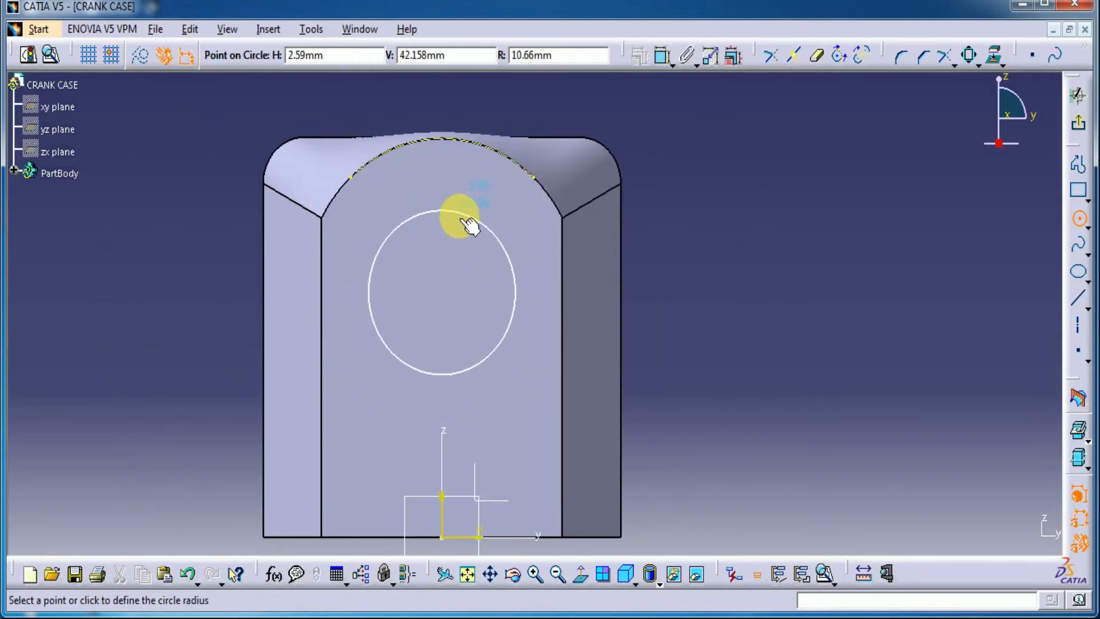
pyautogui.click(468, 225)
# Dimension the circle's diameter as 35 mm and exit the sketch
pyautogui.click(583, 56)
pyautogui.click(674, 202)
pyautogui.doubleClick(675, 200)
pyautogui.write('35')
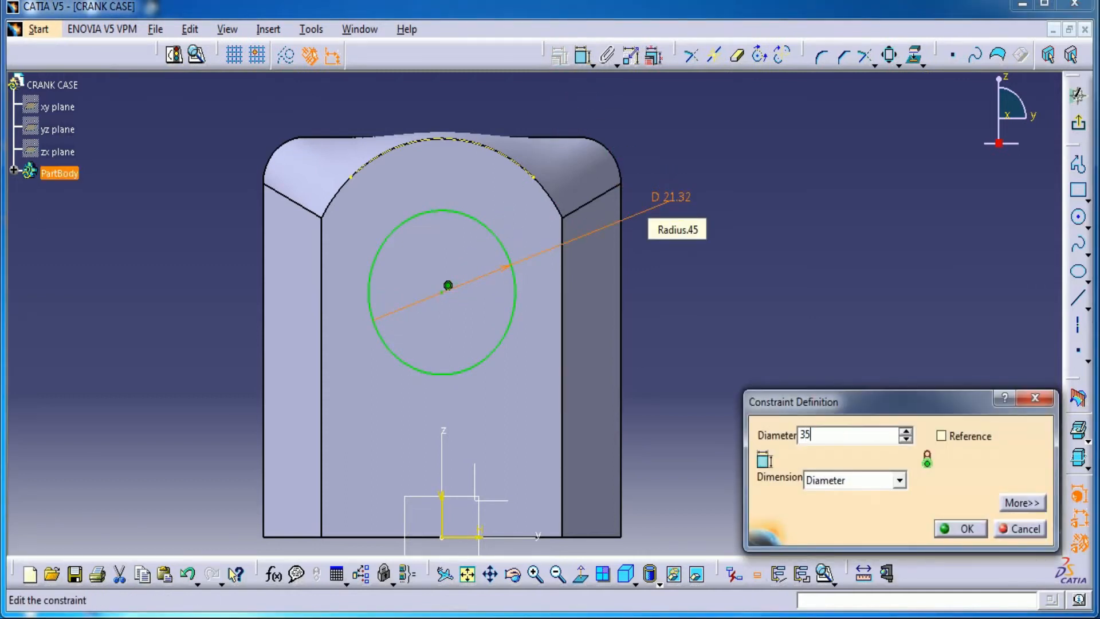
pyautogui.press('Return')
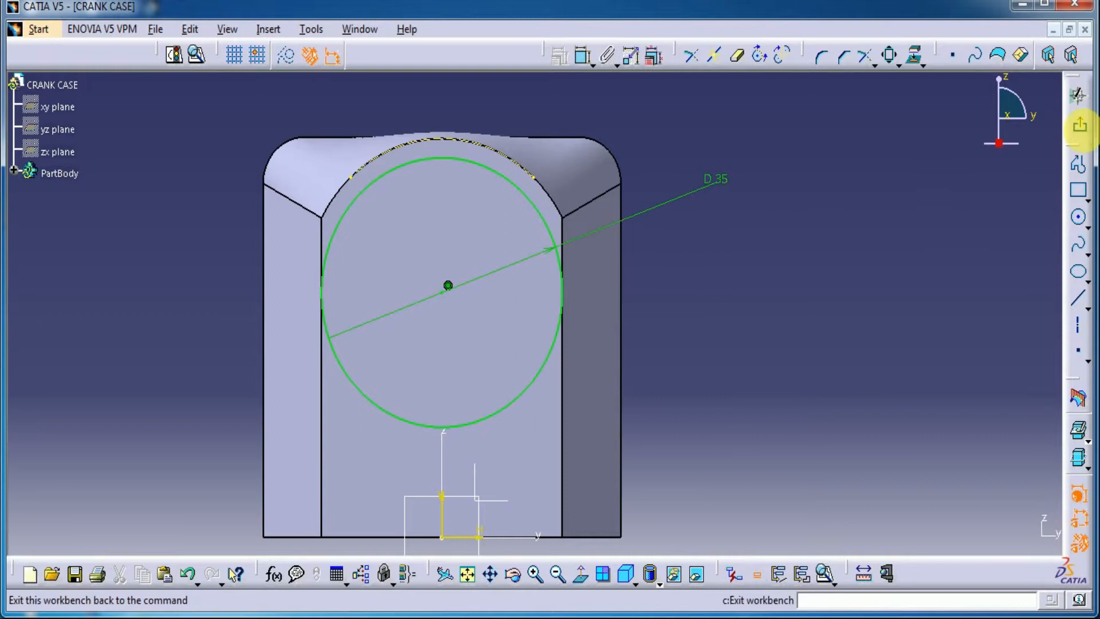
pyautogui.click(1079, 124)
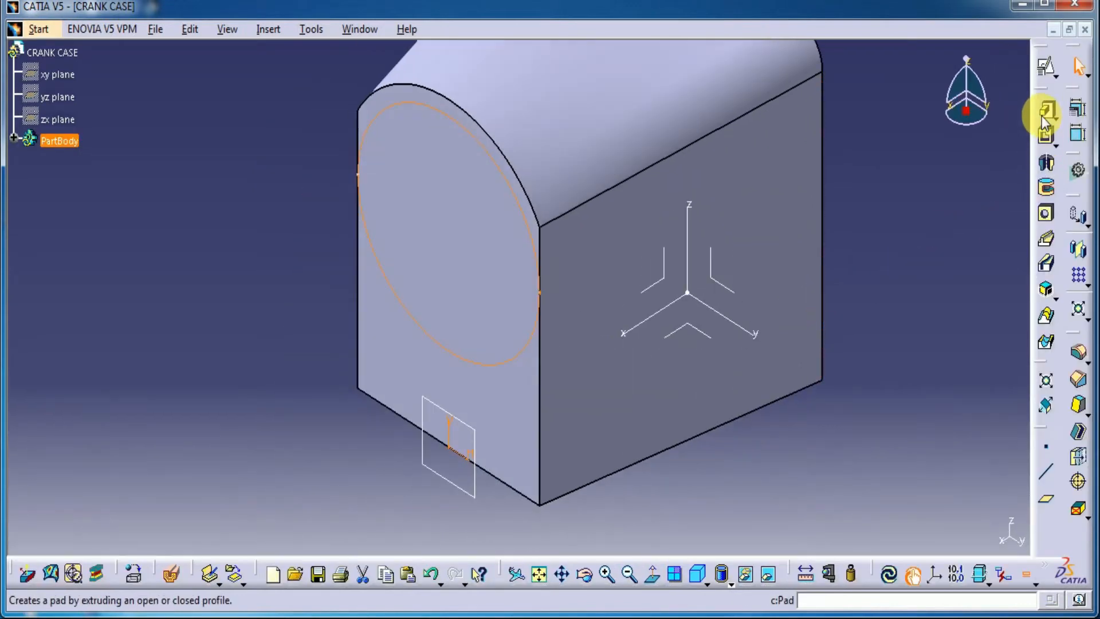
# Pad the circle sketch 6 mm outward from the arched front face
pyautogui.click(1044, 111)
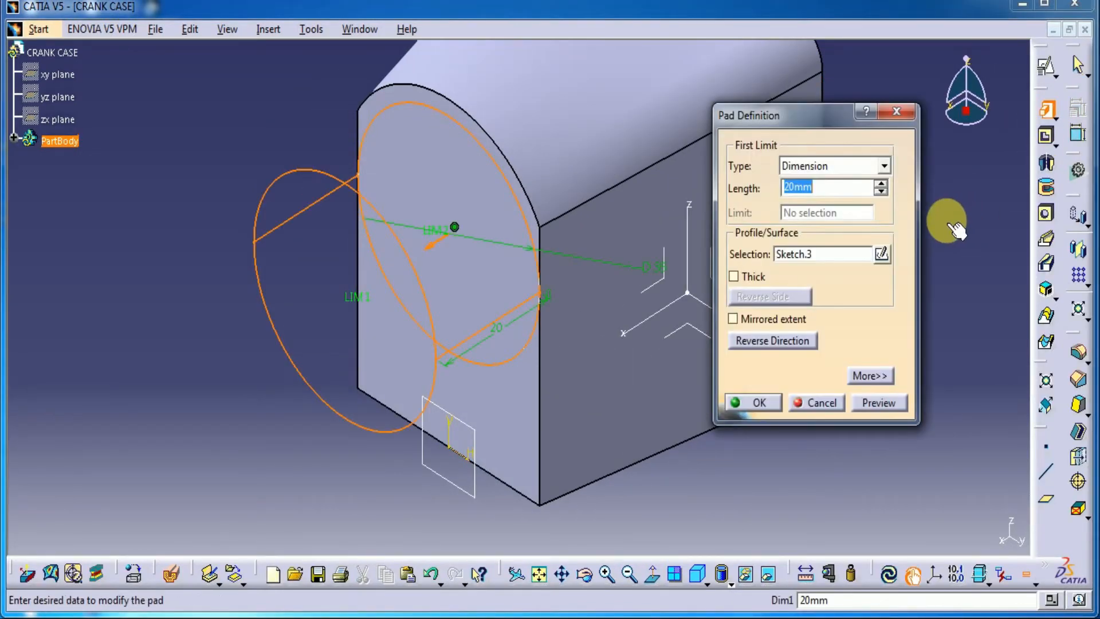
pyautogui.write('6')
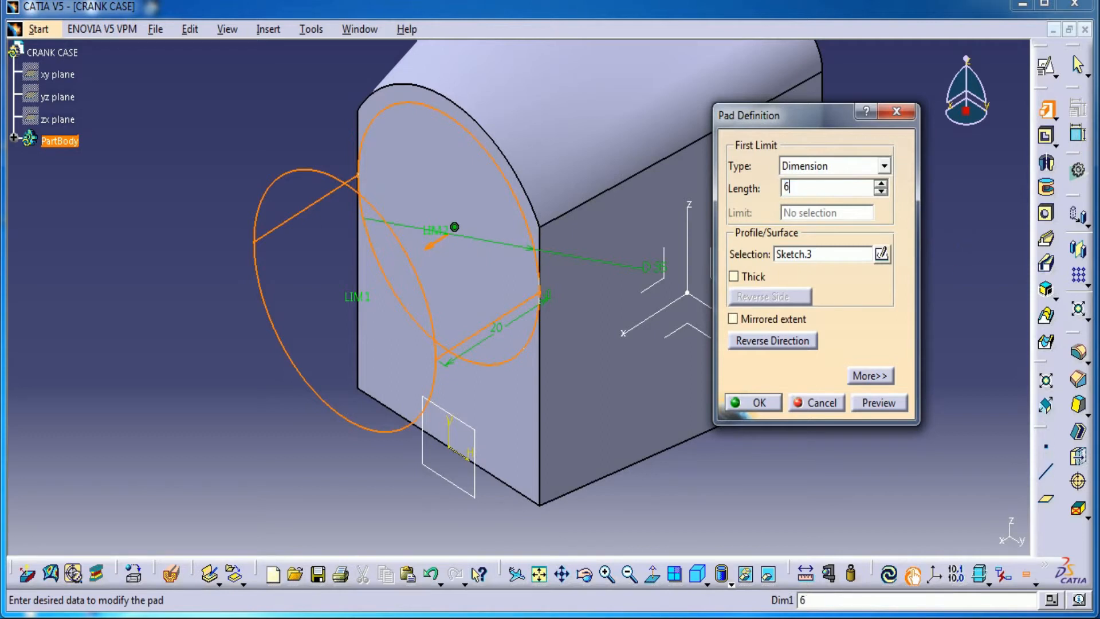
pyautogui.click(879, 402)
pyautogui.click(754, 403)
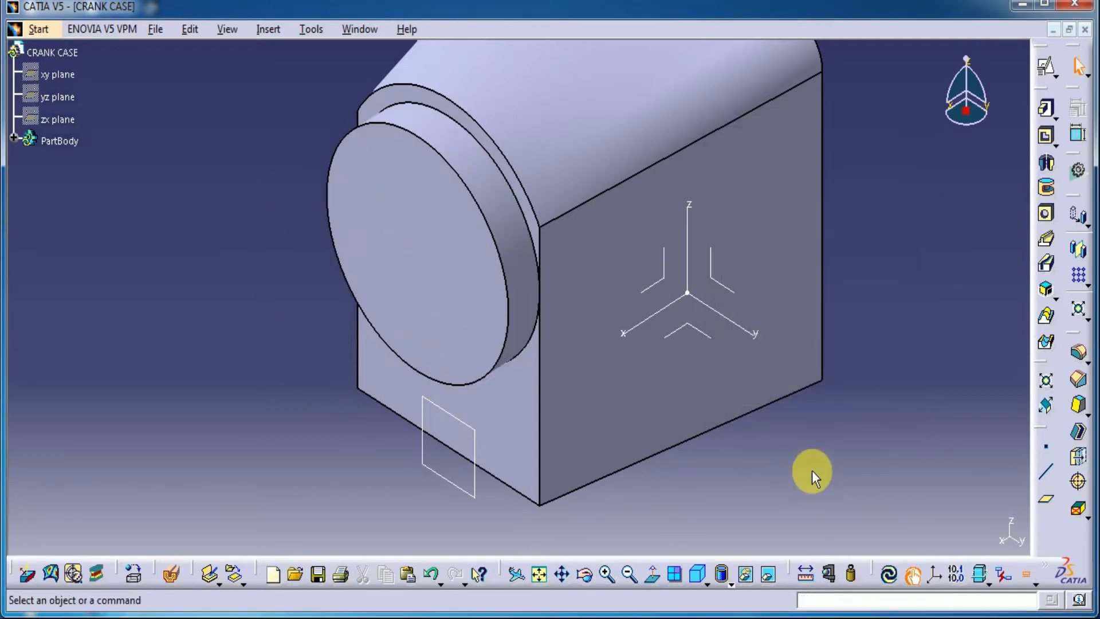
# Create a plane offset 2 mm outward from the existing front plane and hide the original plane
pyautogui.moveTo(812, 470); pyautogui.dragTo(778, 492, button='middle')
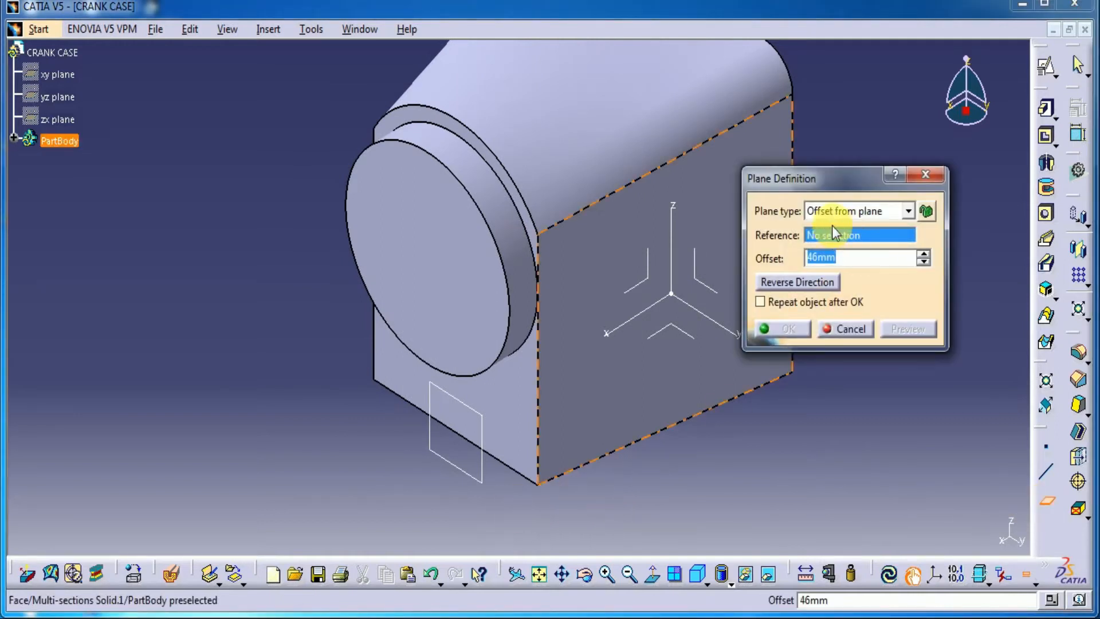
pyautogui.click(483, 480)
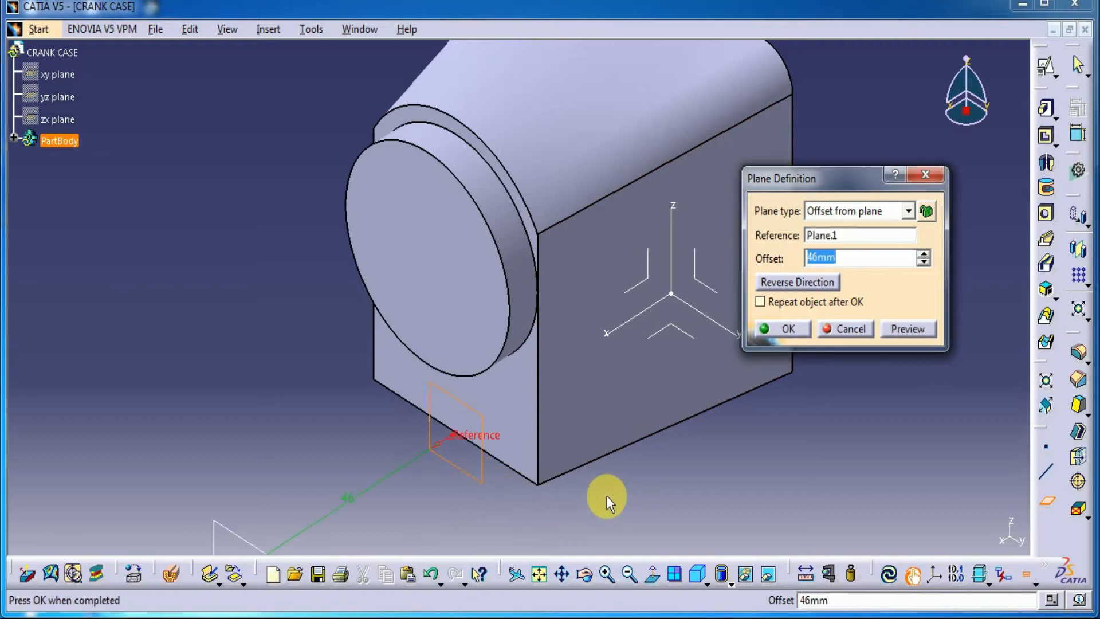
pyautogui.write('2')
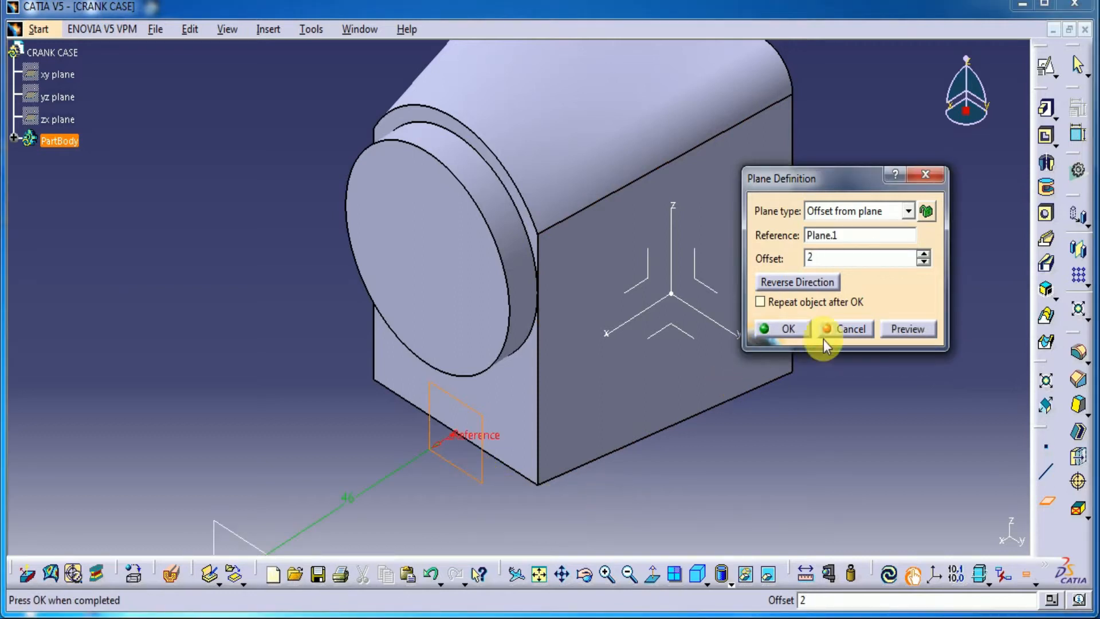
pyautogui.click(897, 329)
pyautogui.click(796, 327)
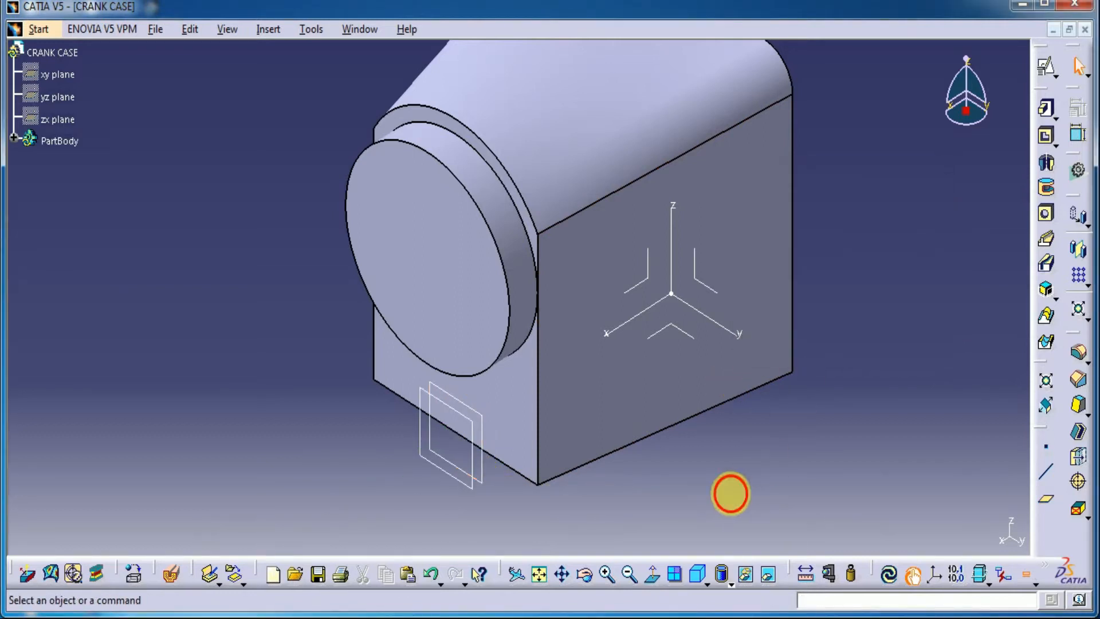
pyautogui.rightClick(483, 457)
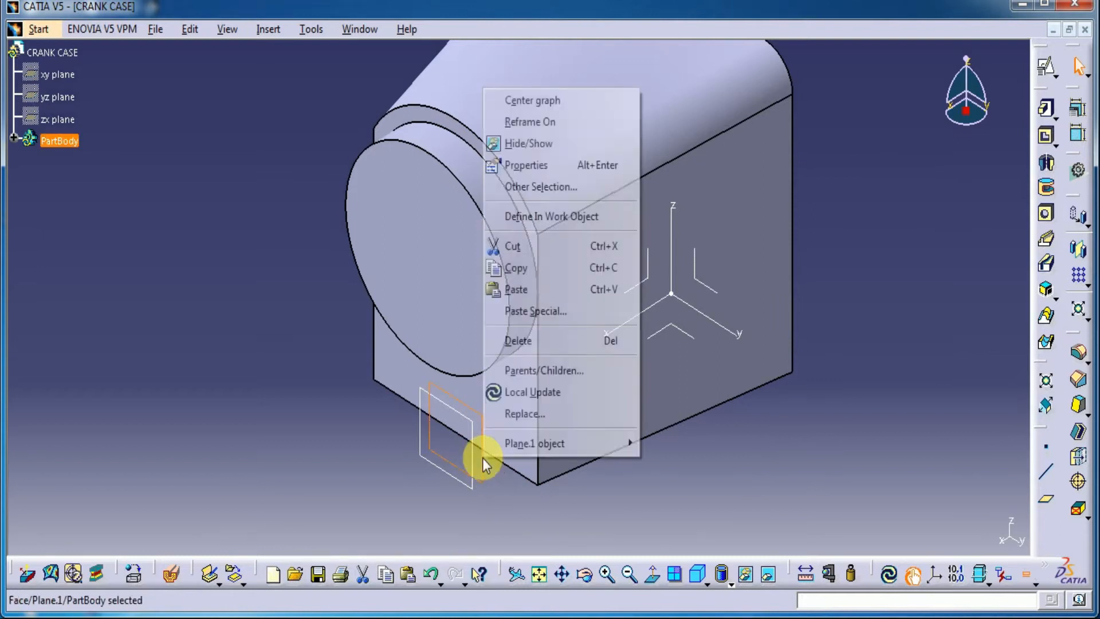
pyautogui.click(519, 143)
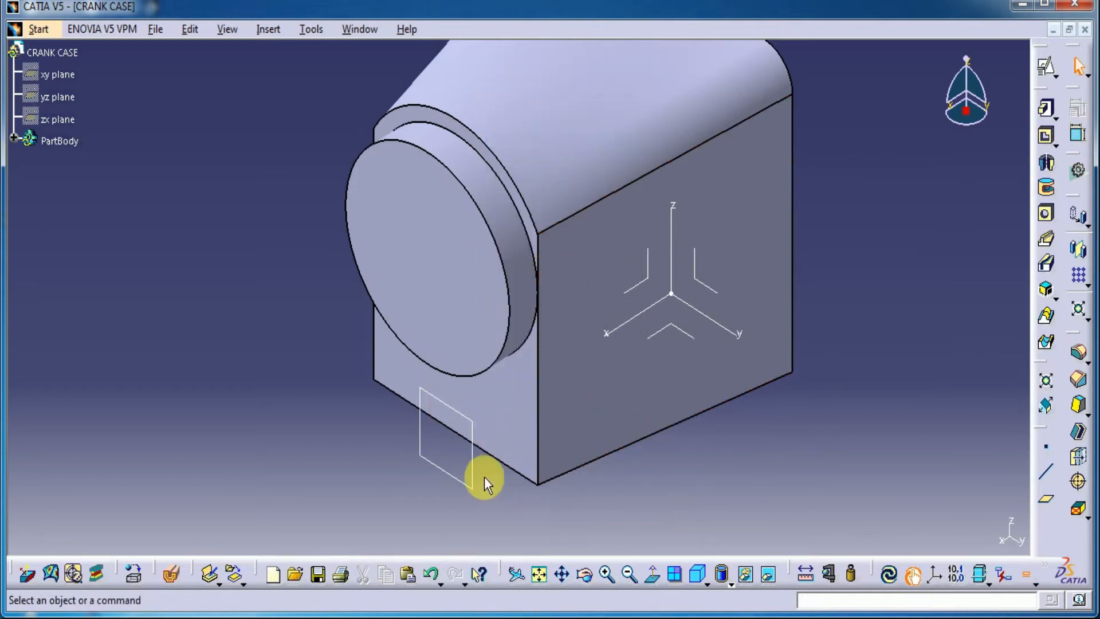
# Start a positioned sketch on the new front plane and project the body's arched top edge as a construction element
pyautogui.click(468, 458)
pyautogui.click(1043, 65)
pyautogui.click(886, 350)
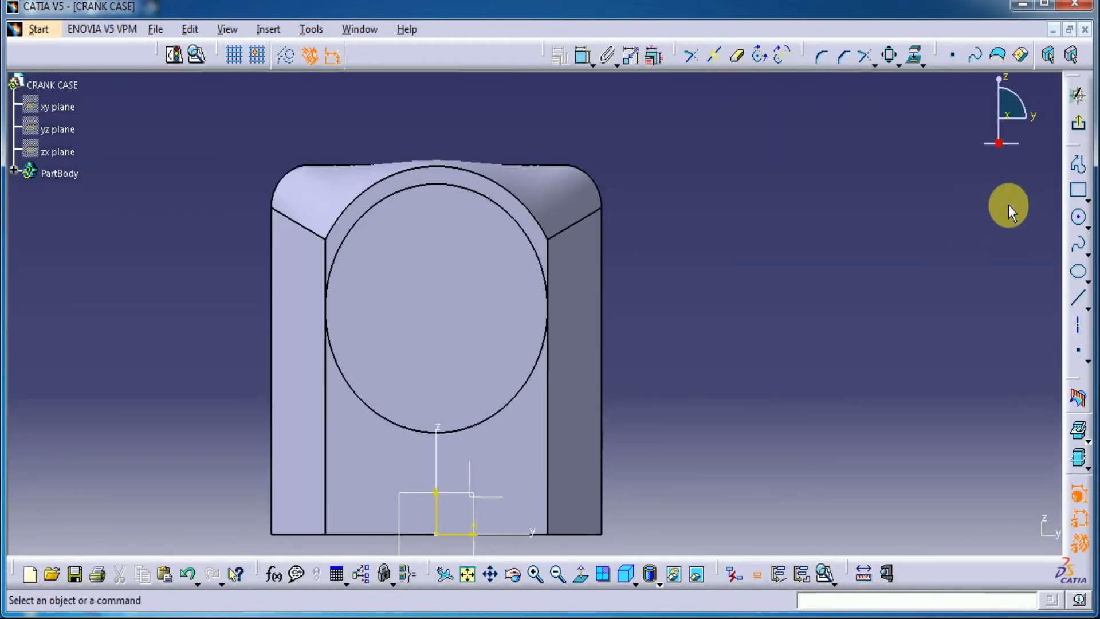
pyautogui.click(914, 56)
pyautogui.click(521, 202)
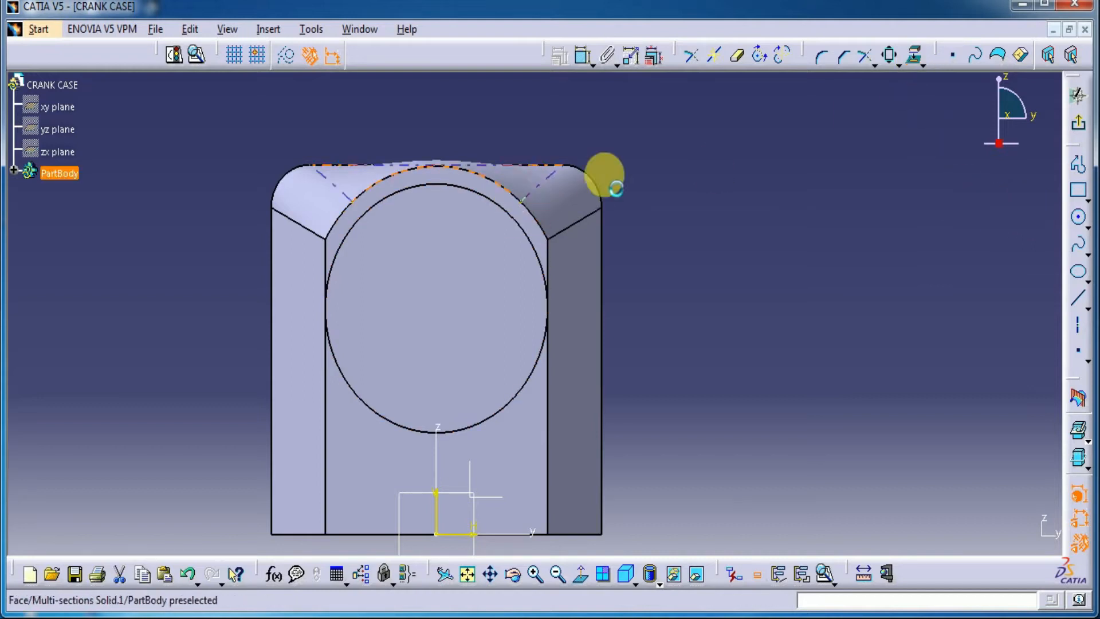
pyautogui.click(490, 176)
pyautogui.click(286, 57)
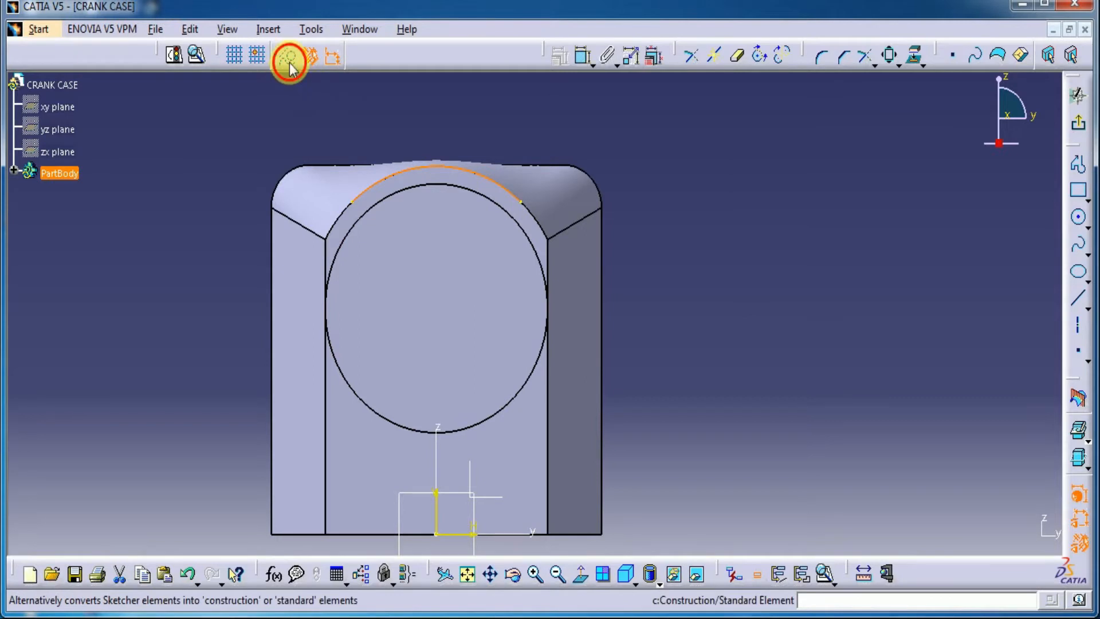
pyautogui.click(648, 118)
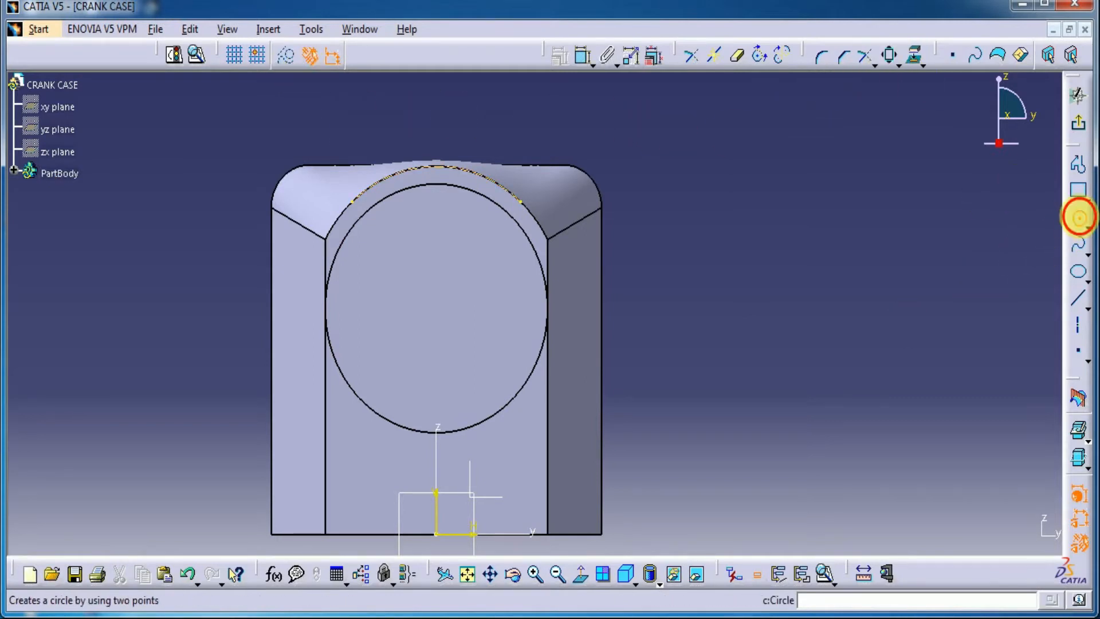
# Draw a circle about 26 mm in diameter, concentric with the projected arc
pyautogui.click(1077, 216)
pyautogui.rightClick(497, 181)
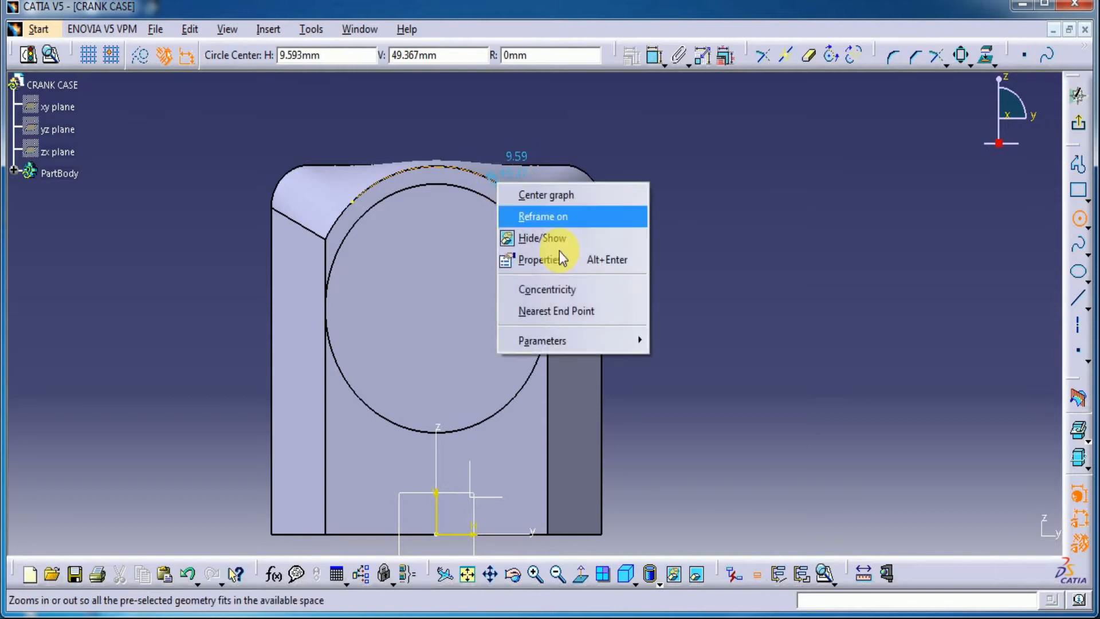
pyautogui.click(558, 289)
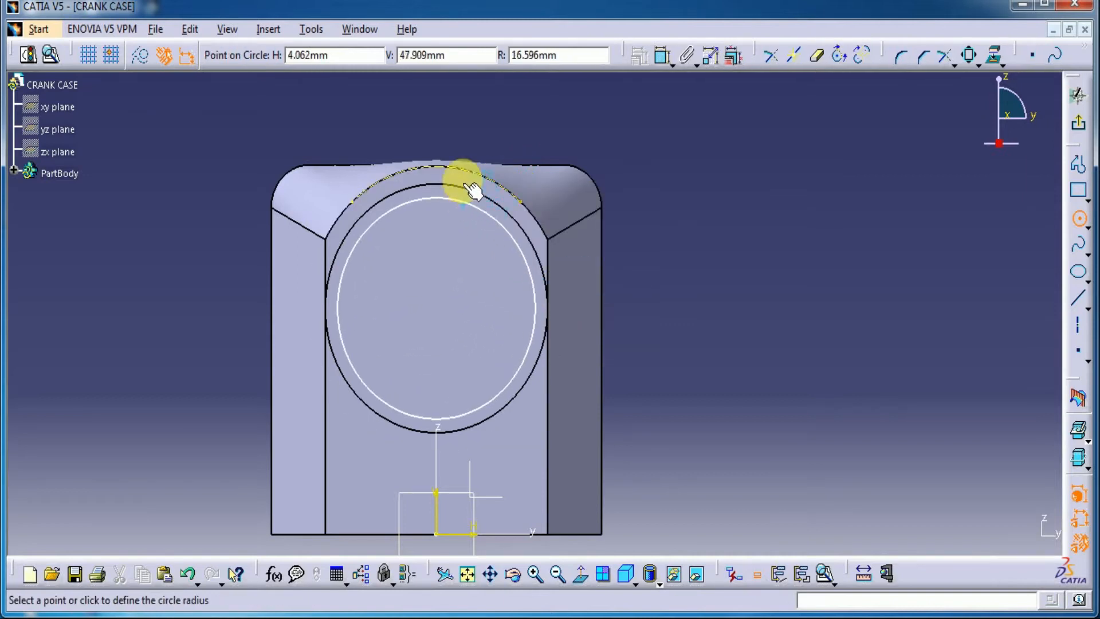
pyautogui.click(467, 229)
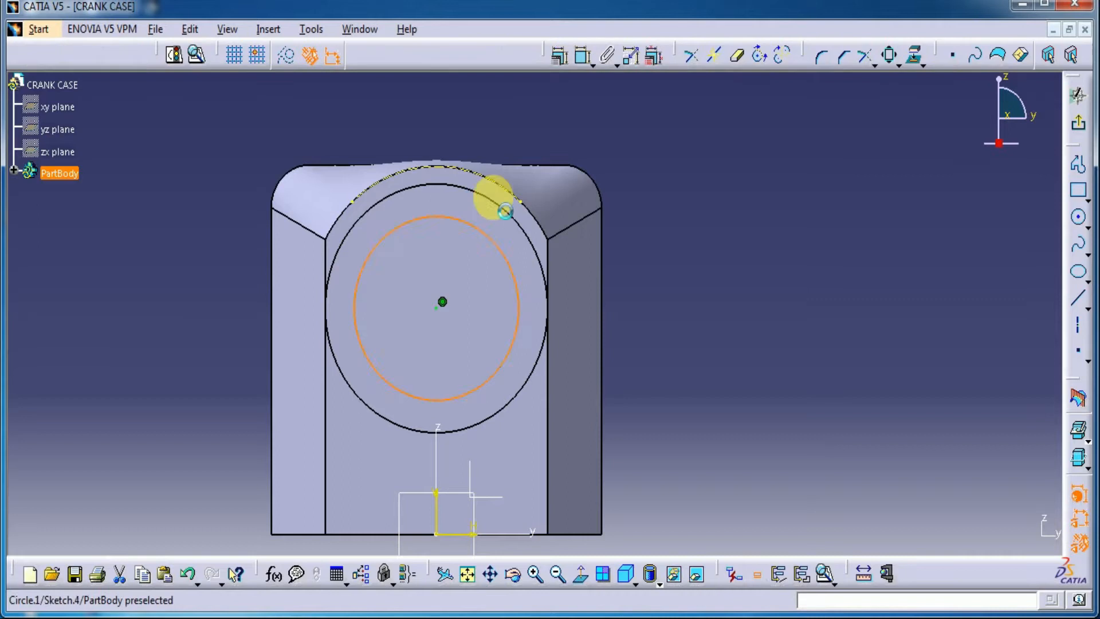
# Dimension the circle's diameter as 40 mm and exit the sketch
pyautogui.click(583, 55)
pyautogui.click(647, 188)
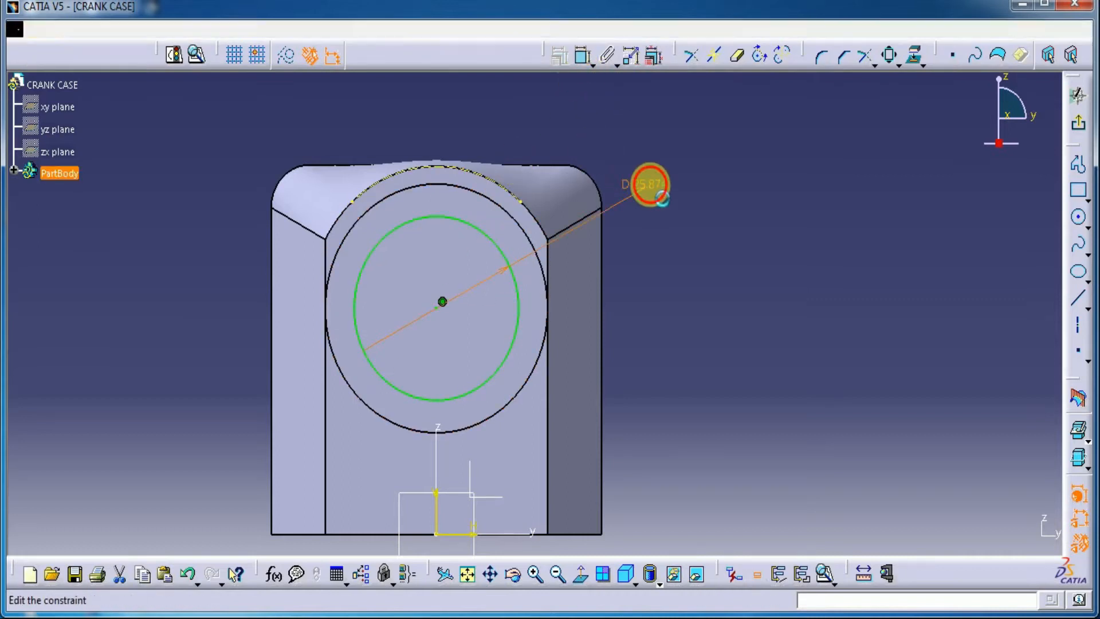
pyautogui.doubleClick(648, 188)
pyautogui.write('40')
pyautogui.press('Tab')
pyautogui.press('Return')
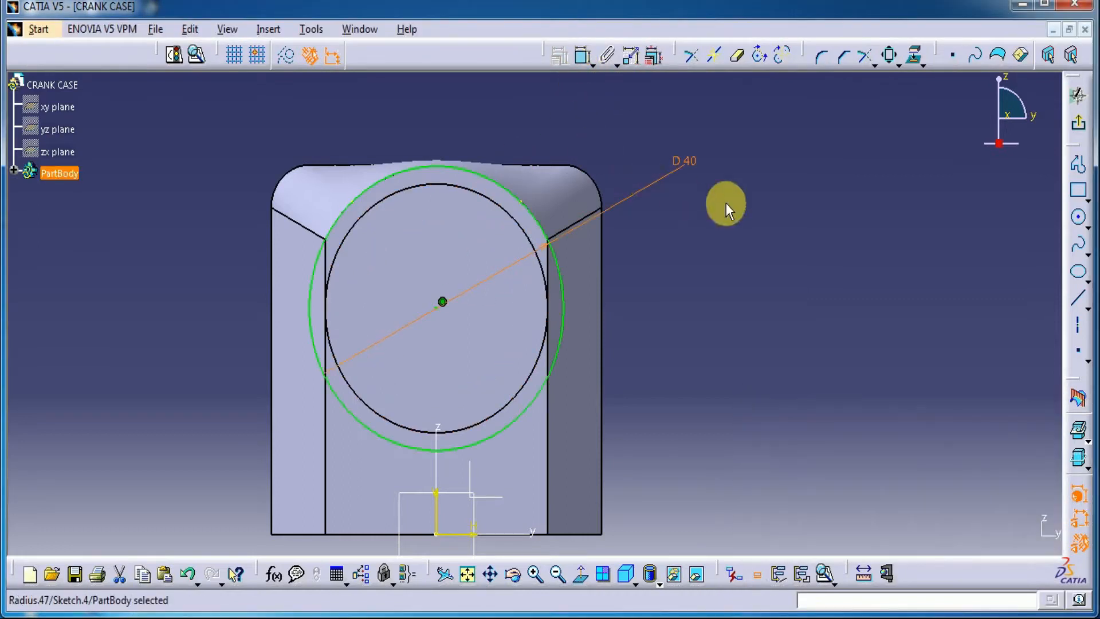
pyautogui.click(1078, 123)
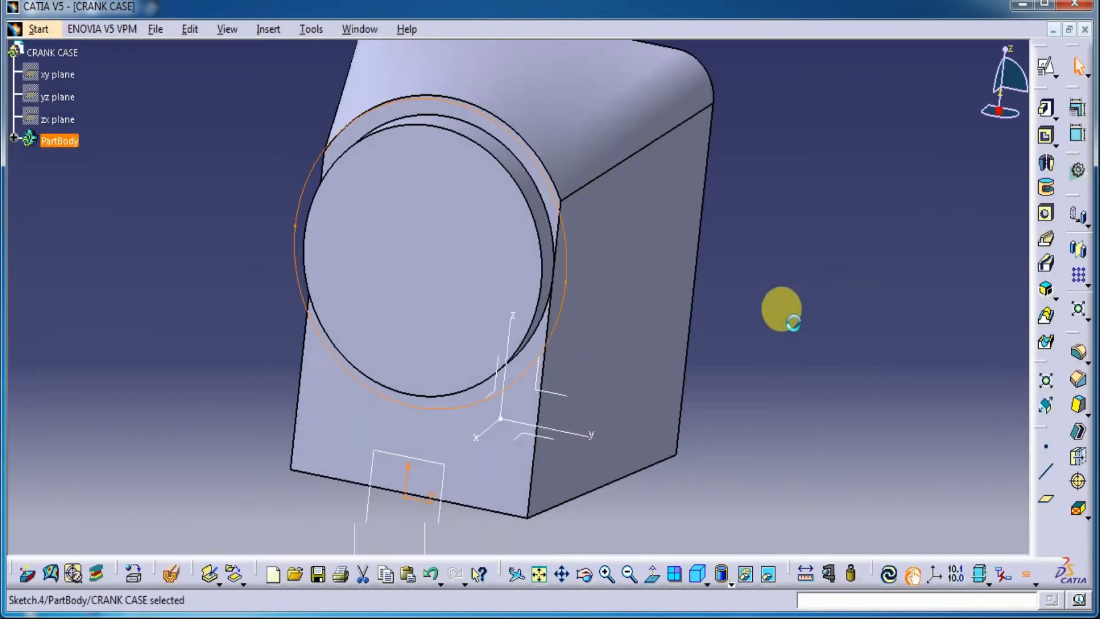
# Pad the 40 mm circle sketch 2 mm to form a collar around the front boss
pyautogui.click(1044, 110)
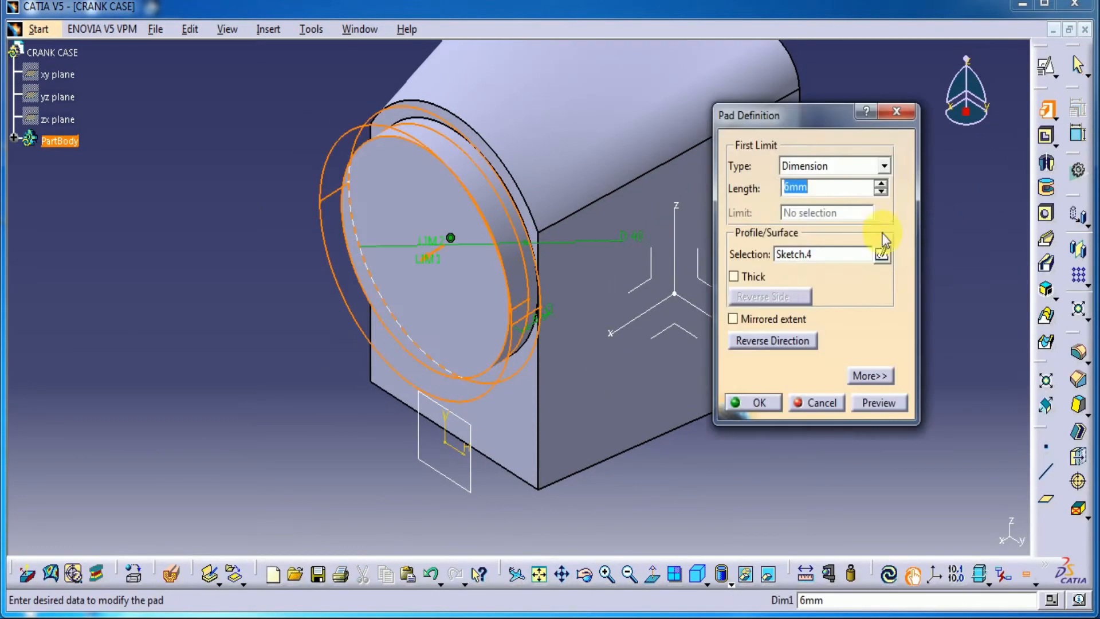
pyautogui.click(887, 408)
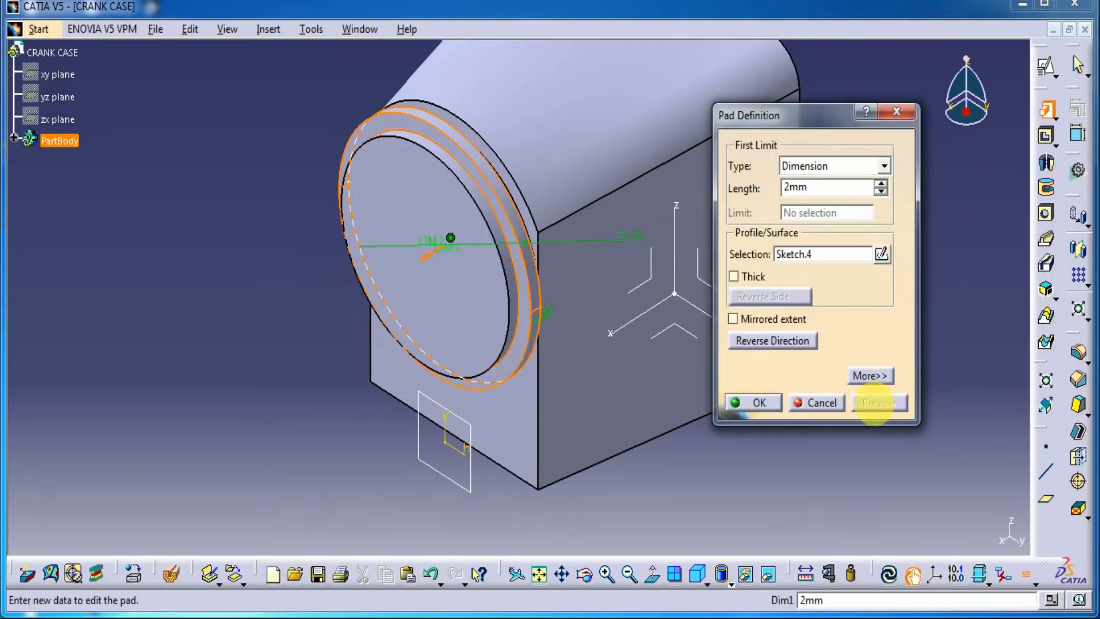
pyautogui.click(776, 410)
# Hide the offset plane at the front of the body
pyautogui.moveTo(785, 456); pyautogui.dragTo(856, 331, button='middle')
pyautogui.moveTo(764, 294); pyautogui.dragTo(797, 297, button='middle')
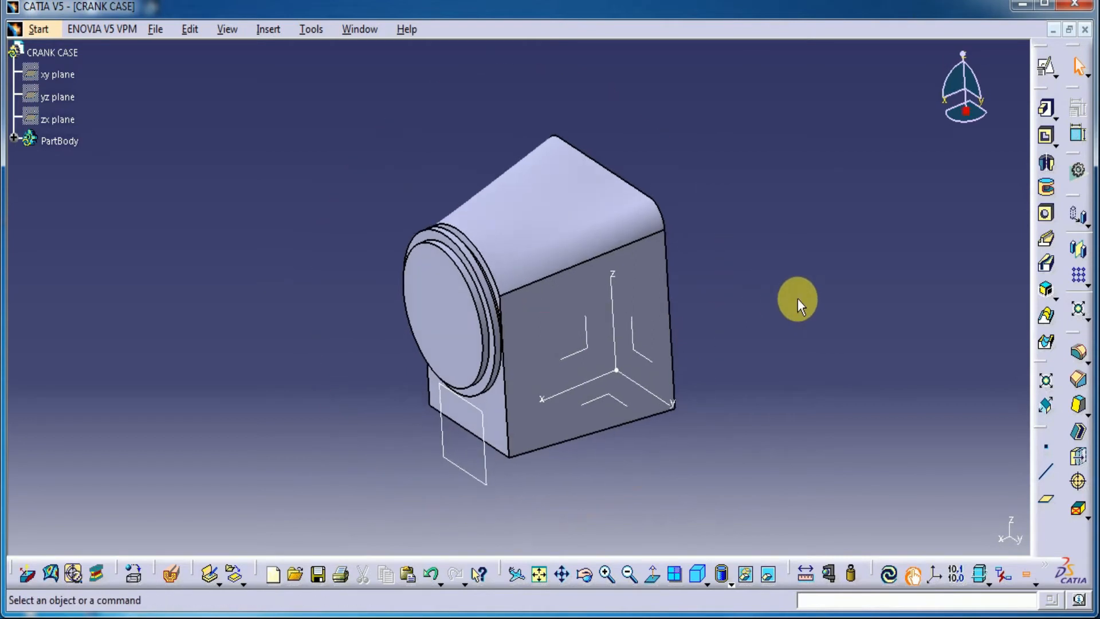
pyautogui.click(486, 474)
pyautogui.rightClick(486, 474)
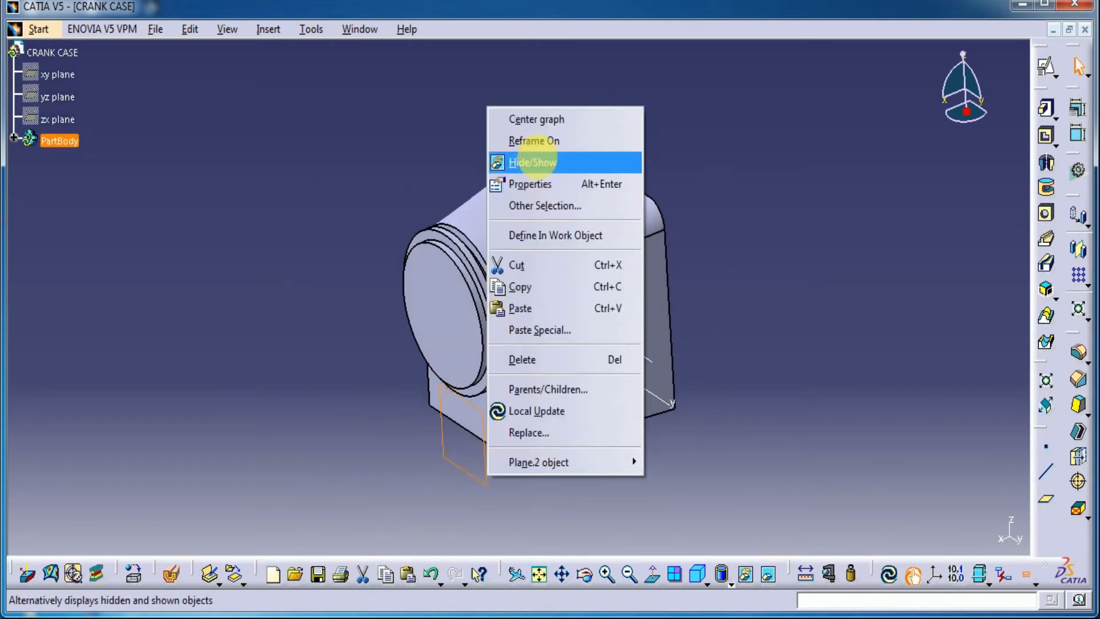
pyautogui.click(532, 162)
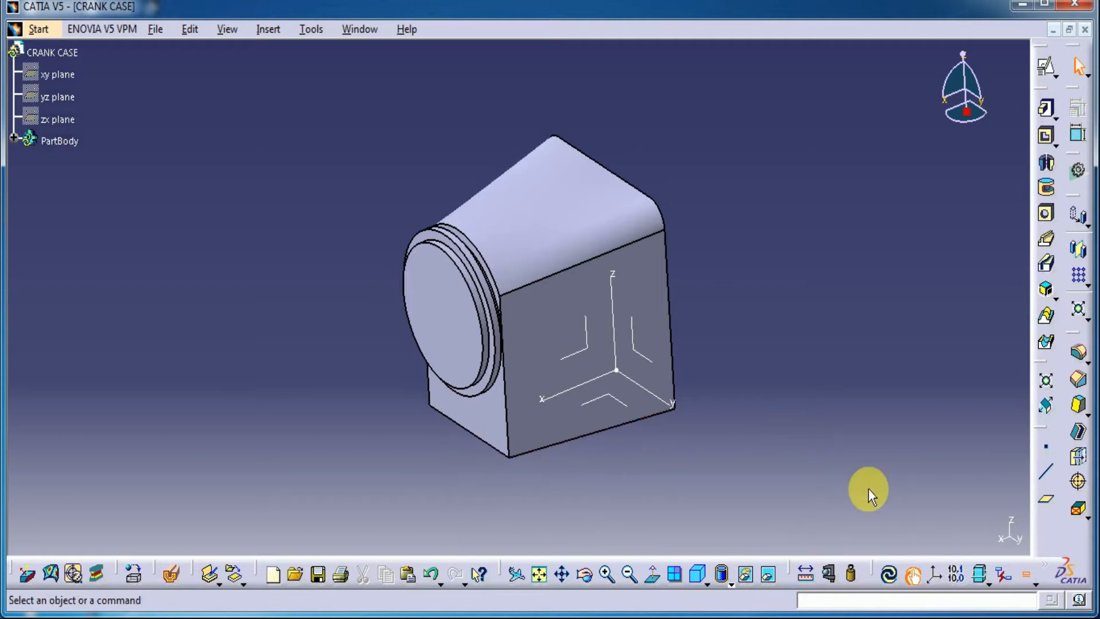
# Create a plane offset 33 mm upward from the body's bottom face, reversing the offset direction
pyautogui.click(1046, 504)
pyautogui.moveTo(688, 496); pyautogui.dragTo(629, 340, button='middle')
pyautogui.click(609, 449)
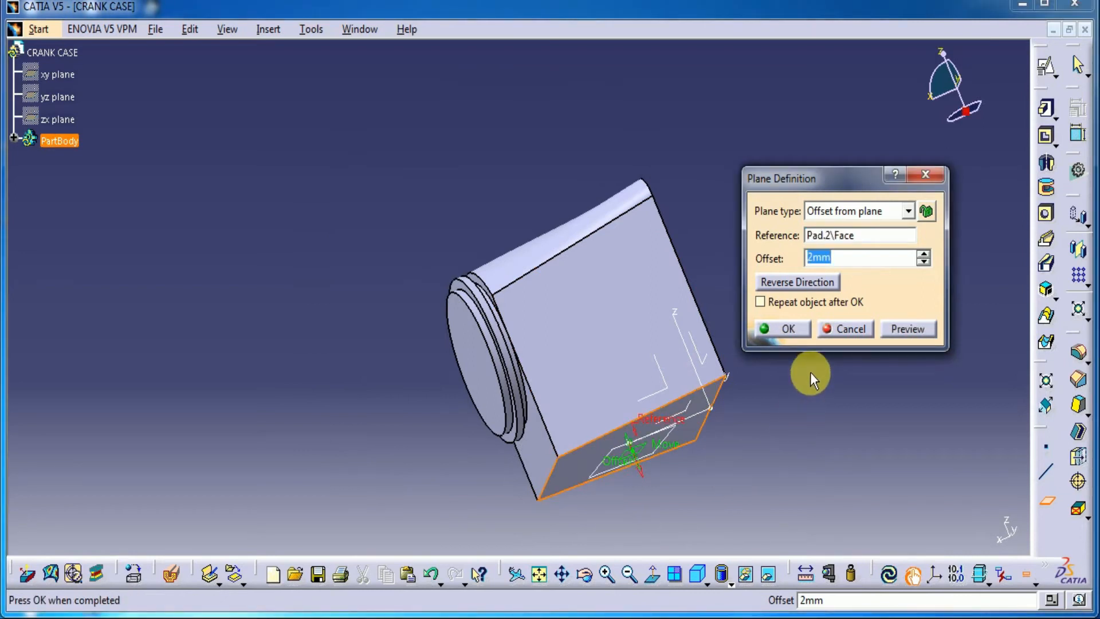
pyautogui.write('33')
pyautogui.click(906, 328)
pyautogui.click(839, 258)
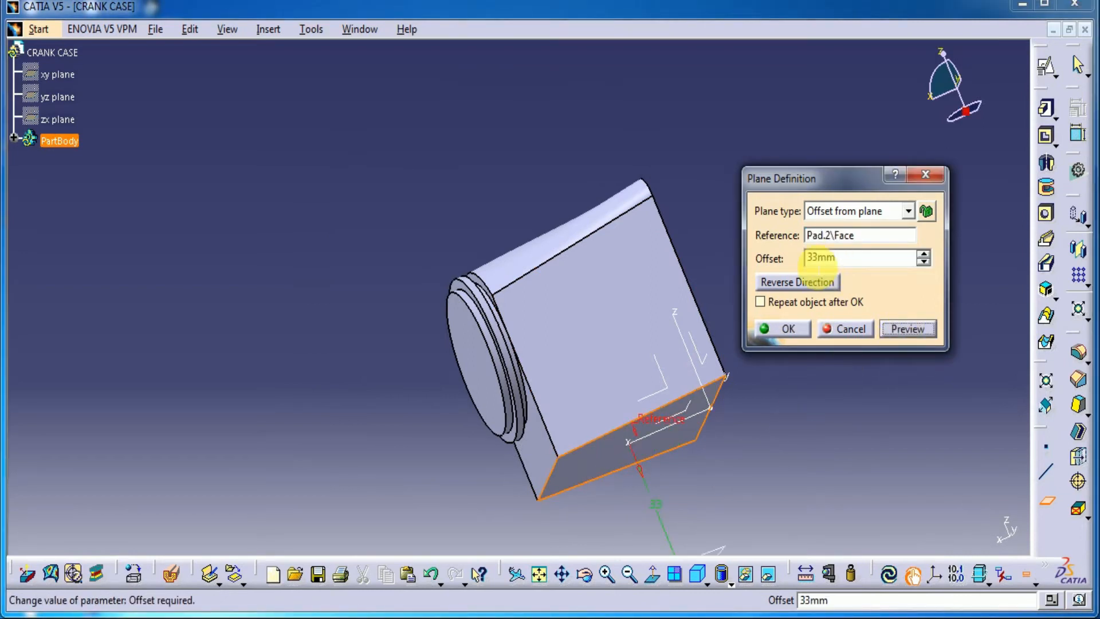
pyautogui.click(825, 286)
pyautogui.moveTo(700, 418); pyautogui.dragTo(820, 532, button='middle')
pyautogui.moveTo(578, 163); pyautogui.dragTo(714, 384, button='middle')
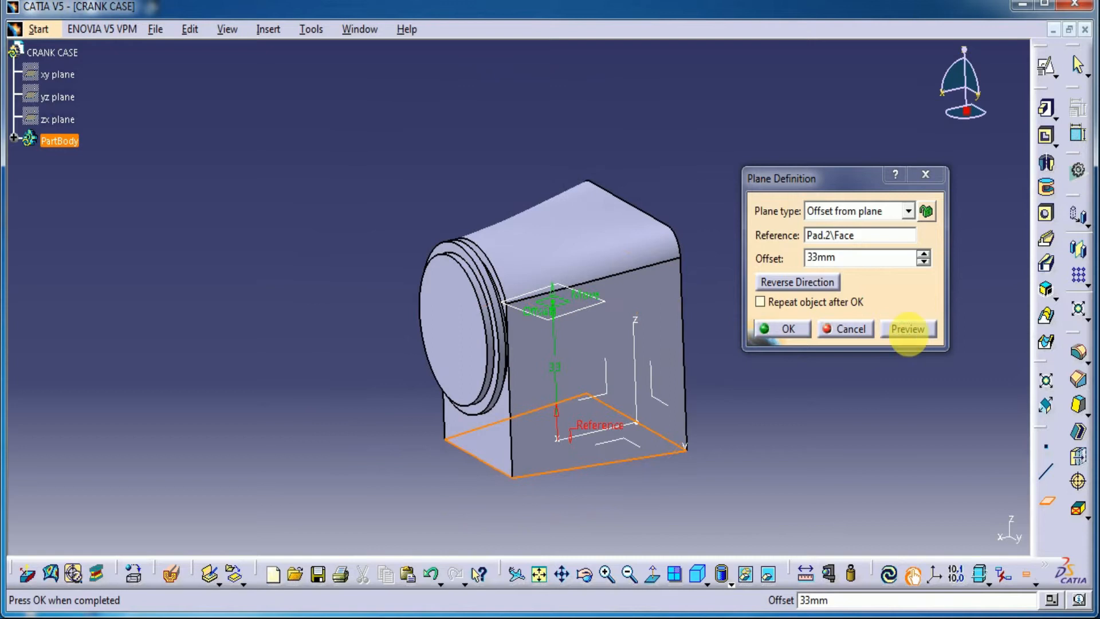
pyautogui.click(789, 328)
# Start a positioned sketch on the new horizontal plane with its H axis along the y direction
pyautogui.click(579, 309)
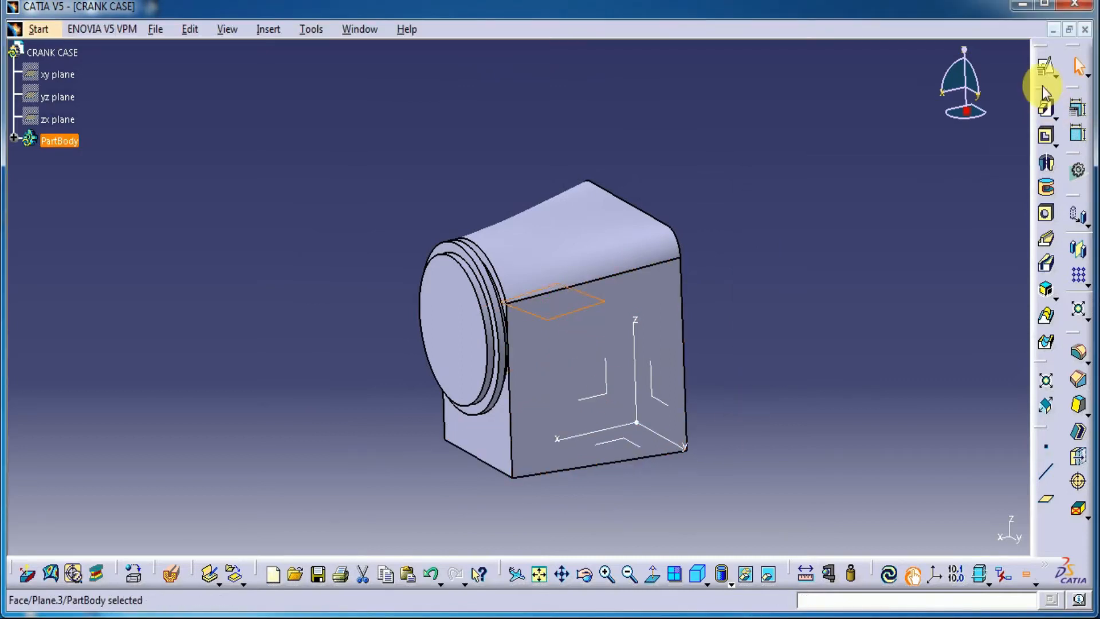
pyautogui.click(1044, 69)
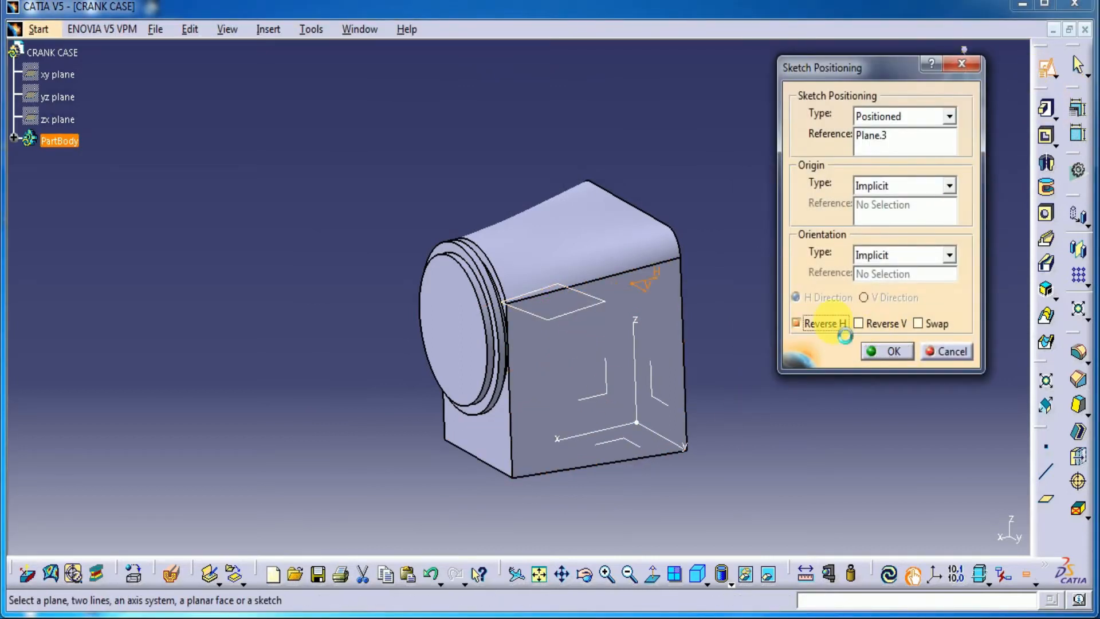
pyautogui.click(897, 353)
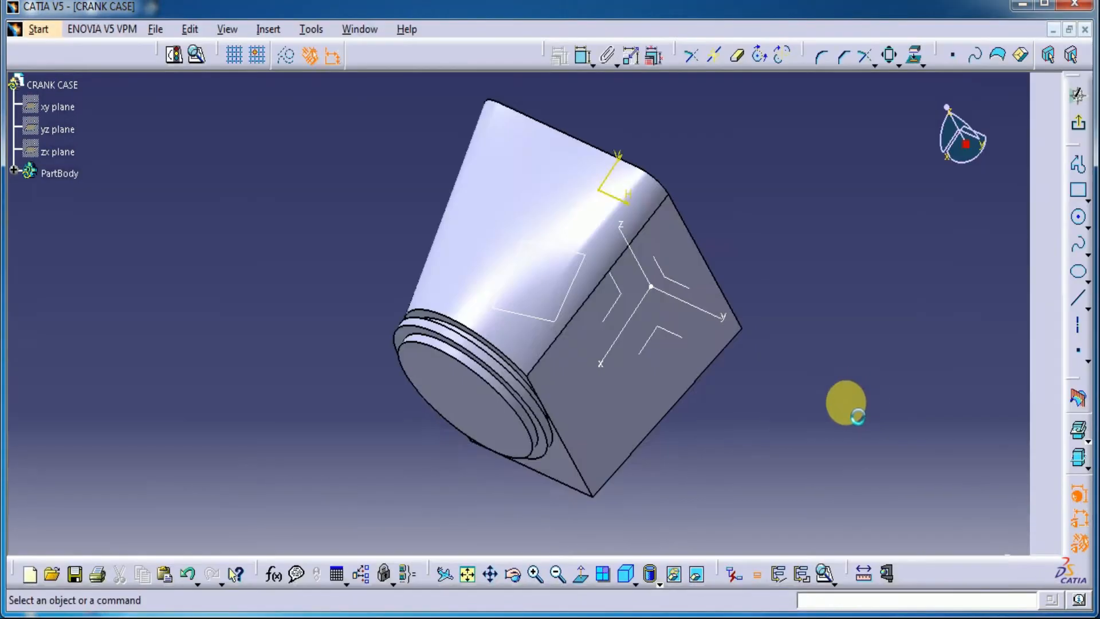
pyautogui.moveTo(597, 448)
pyautogui.mouseDown(button='middle')
pyautogui.moveTo(594, 498)
pyautogui.moveTo(585, 405)
pyautogui.moveTo(749, 314)
pyautogui.moveTo(741, 278)
pyautogui.mouseUp(button='middle')
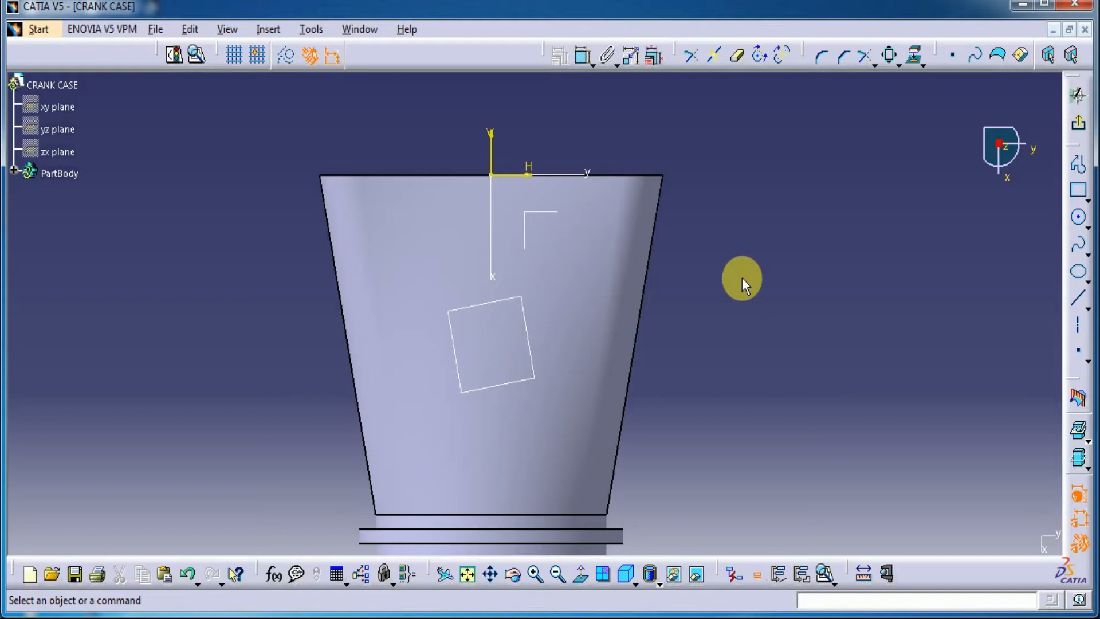
# Draw an open U-shaped profile beside the body: two horizontal lines joined by a tangent arc of about 6.8 mm radius
pyautogui.click(1067, 179)
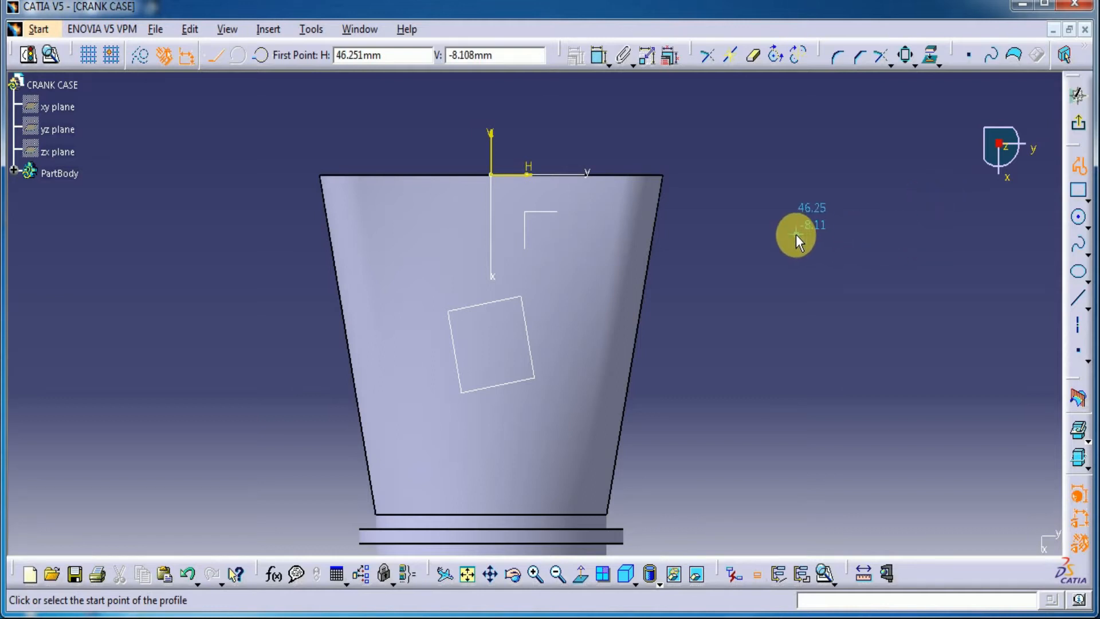
pyautogui.click(702, 174)
pyautogui.click(803, 173)
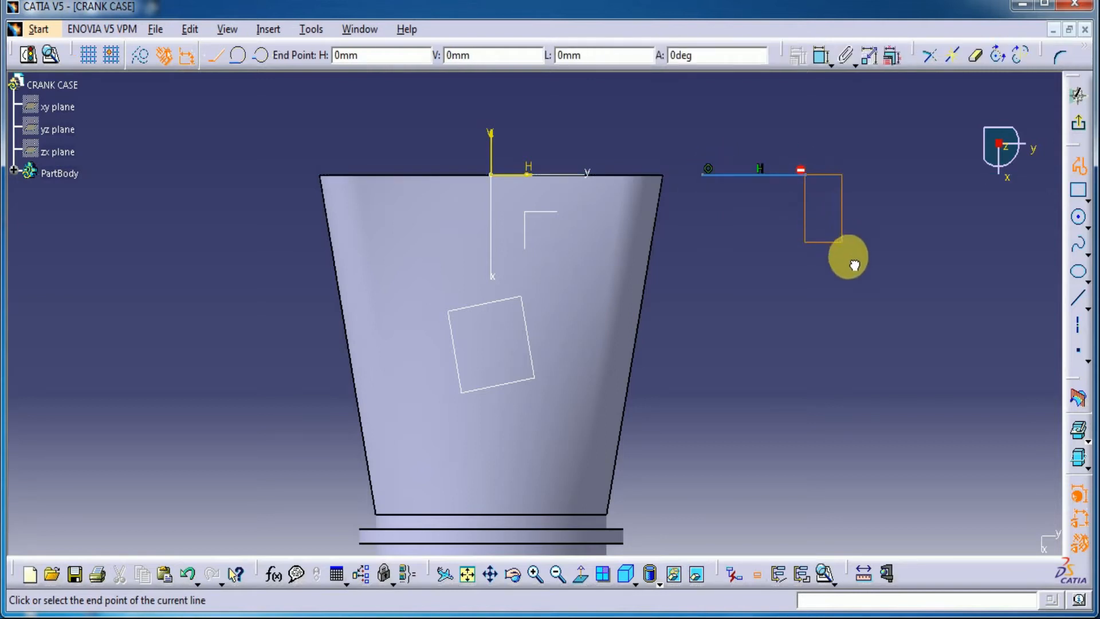
pyautogui.moveTo(851, 263); pyautogui.dragTo(846, 272)
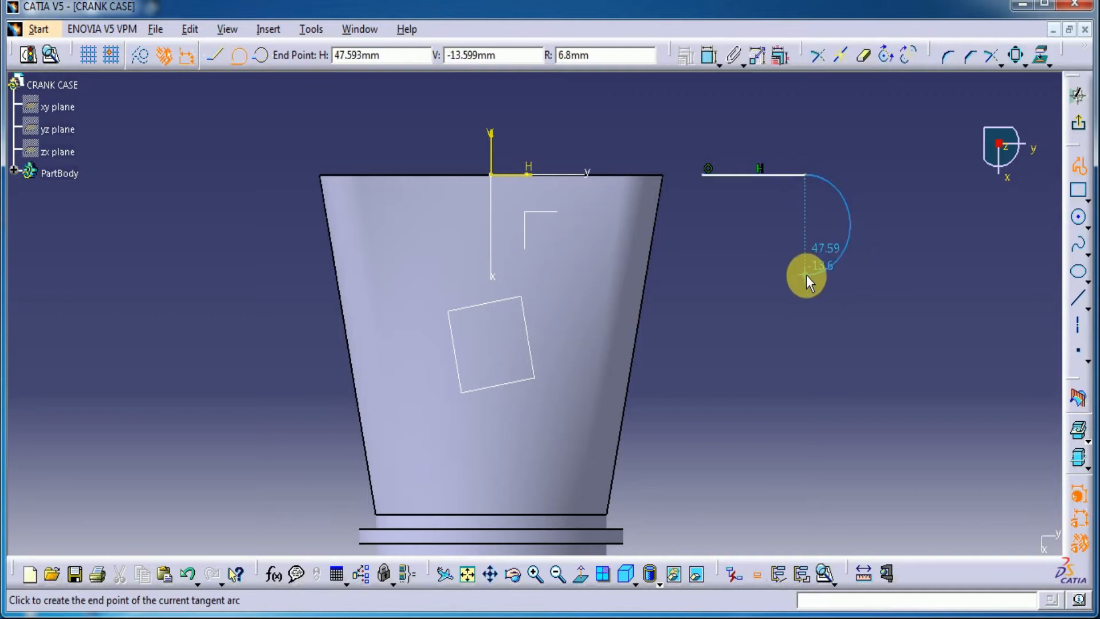
pyautogui.click(806, 274)
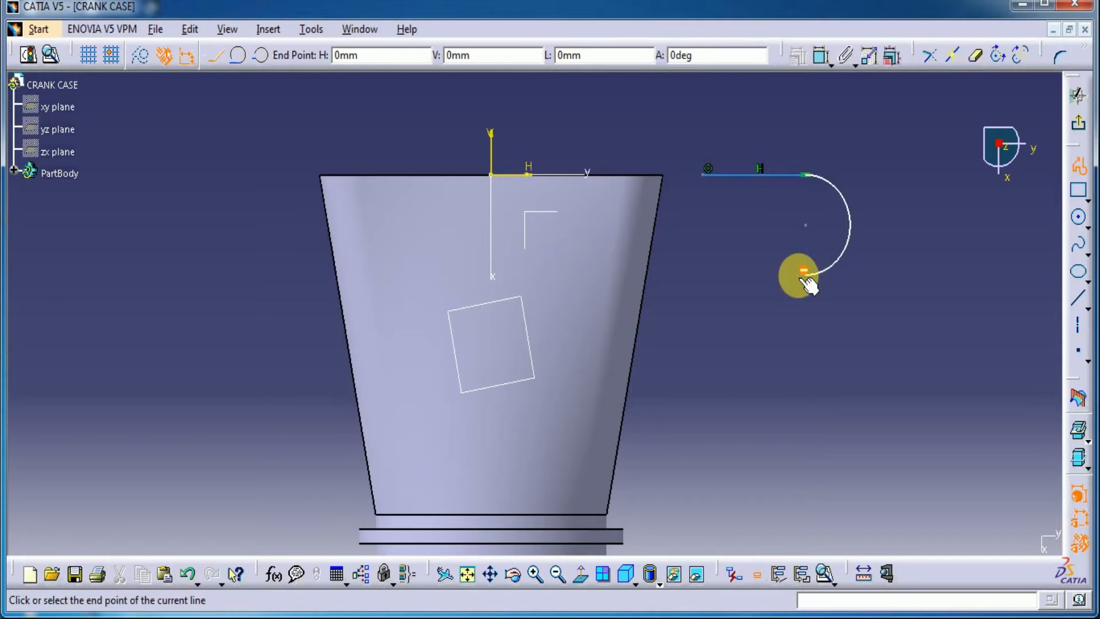
pyautogui.click(685, 274)
pyautogui.click(1079, 168)
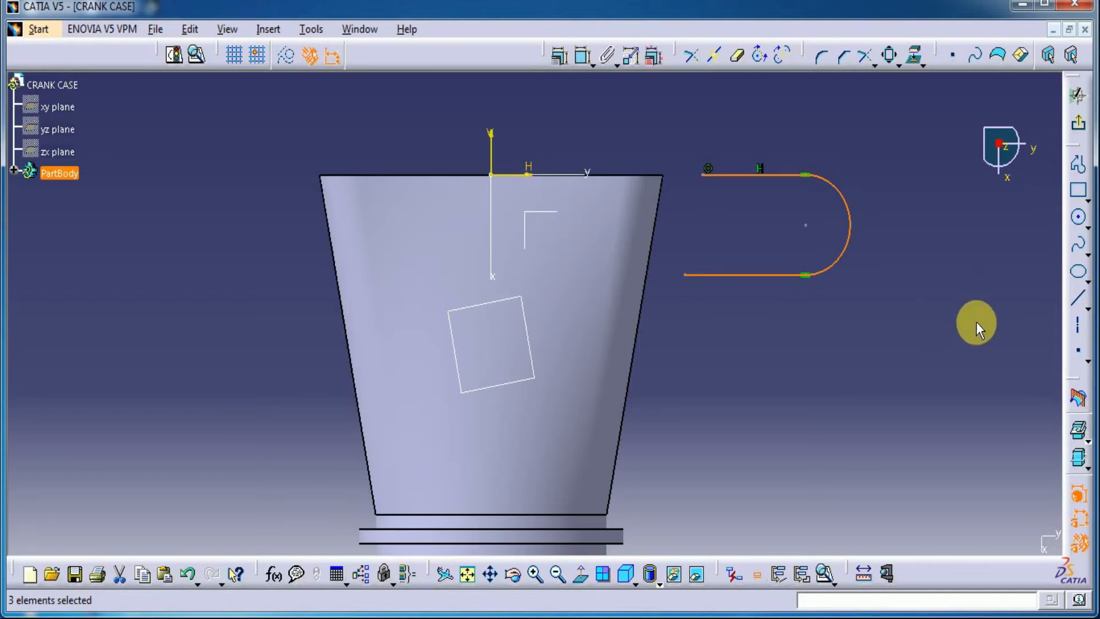
pyautogui.click(983, 312)
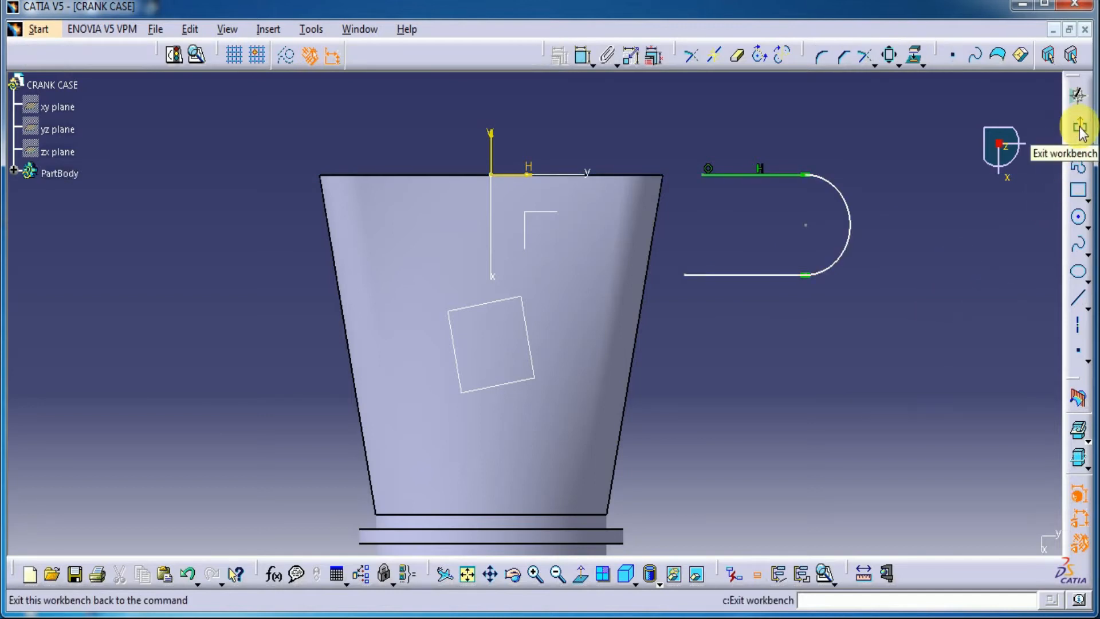
# Draw a second, smaller open U-shaped profile below the first, starting about 24 mm below the horizontal axis, with two horizontal lines and a tangent arc
pyautogui.click(1077, 168)
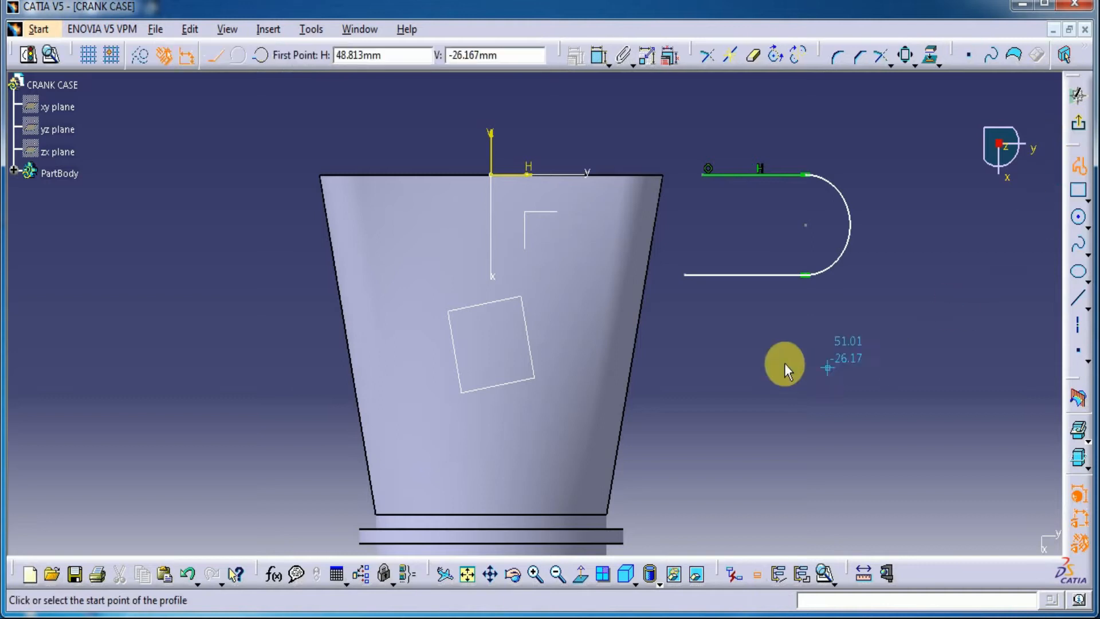
pyautogui.click(658, 354)
pyautogui.click(748, 354)
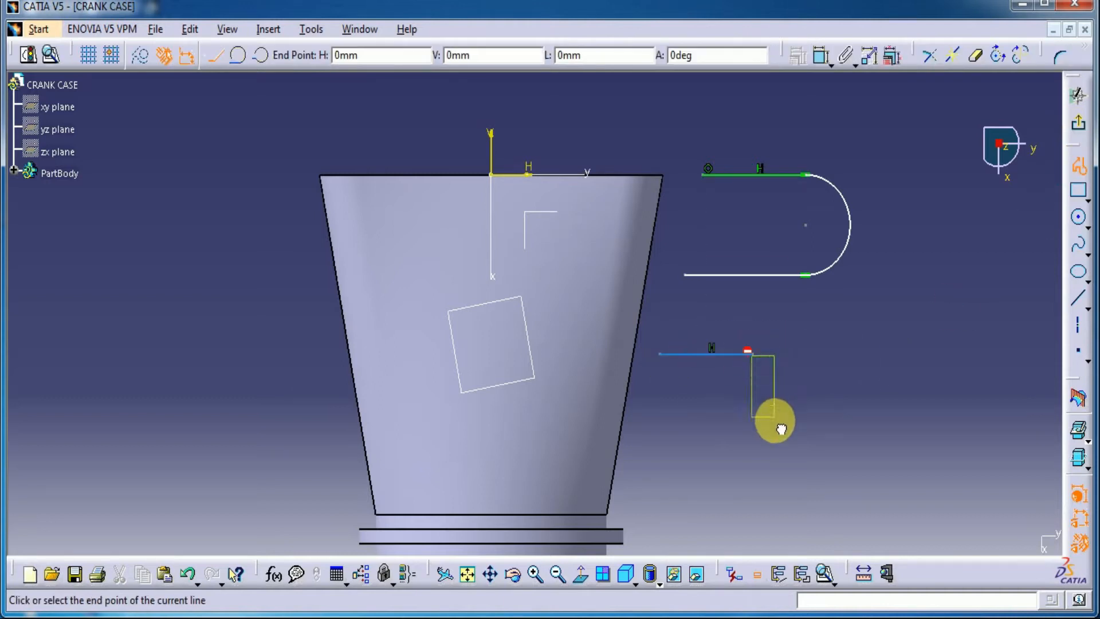
pyautogui.moveTo(775, 421); pyautogui.dragTo(771, 422)
pyautogui.click(752, 424)
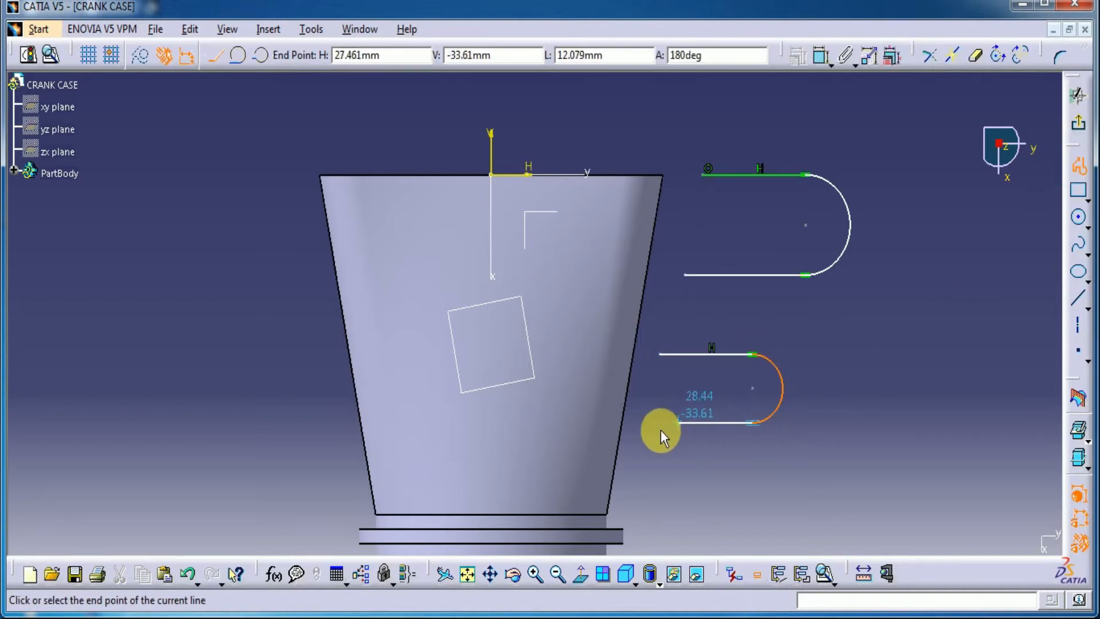
pyautogui.doubleClick(633, 421)
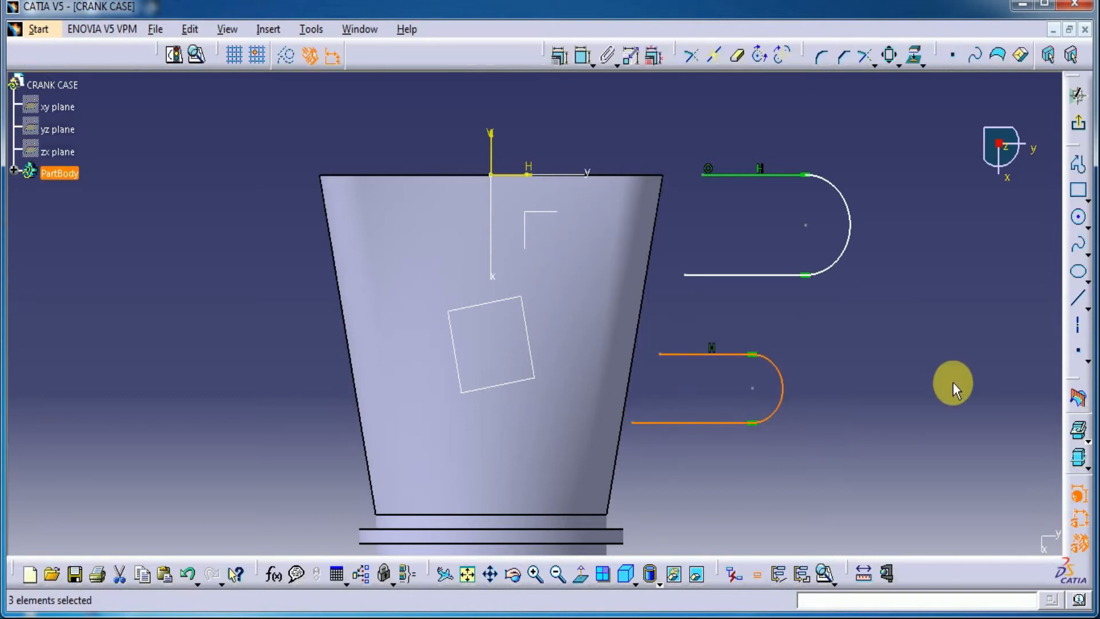
pyautogui.click(953, 382)
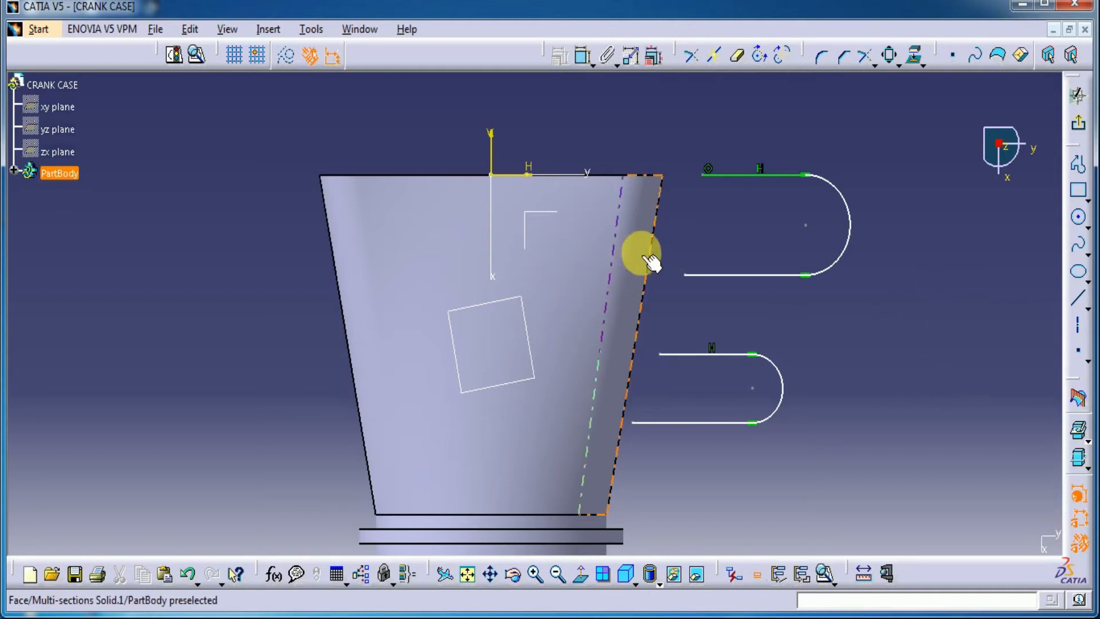
# Project the body's slanted side face into the sketch and make the upper profile's top line start coincident with the projected edge's upper endpoint
pyautogui.click(653, 234)
pyautogui.click(915, 56)
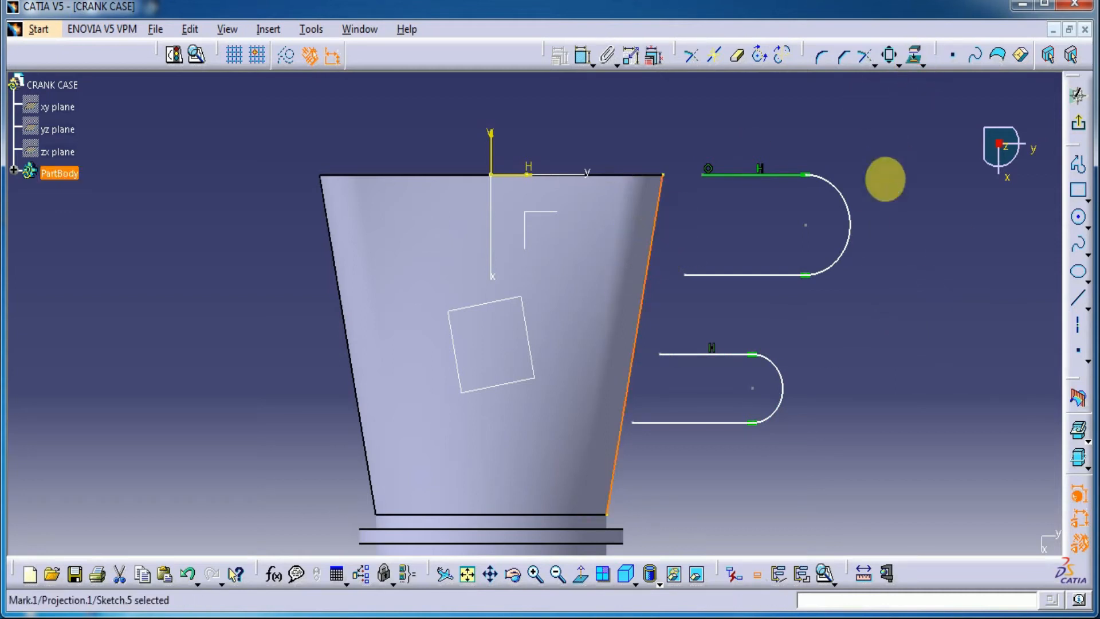
pyautogui.click(583, 56)
pyautogui.click(702, 175)
pyautogui.click(669, 174)
pyautogui.rightClick(826, 109)
pyautogui.click(881, 243)
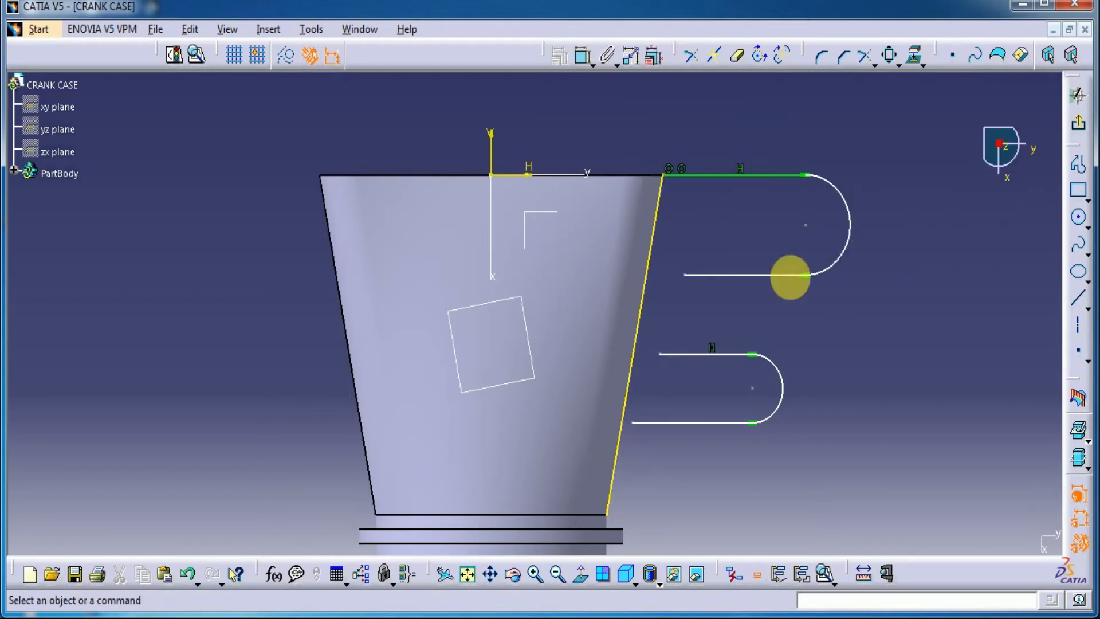
# Constrain the open end of the upper profile's lower line to be coincident with the projected slanted edge
pyautogui.click(685, 275)
pyautogui.click(646, 290)
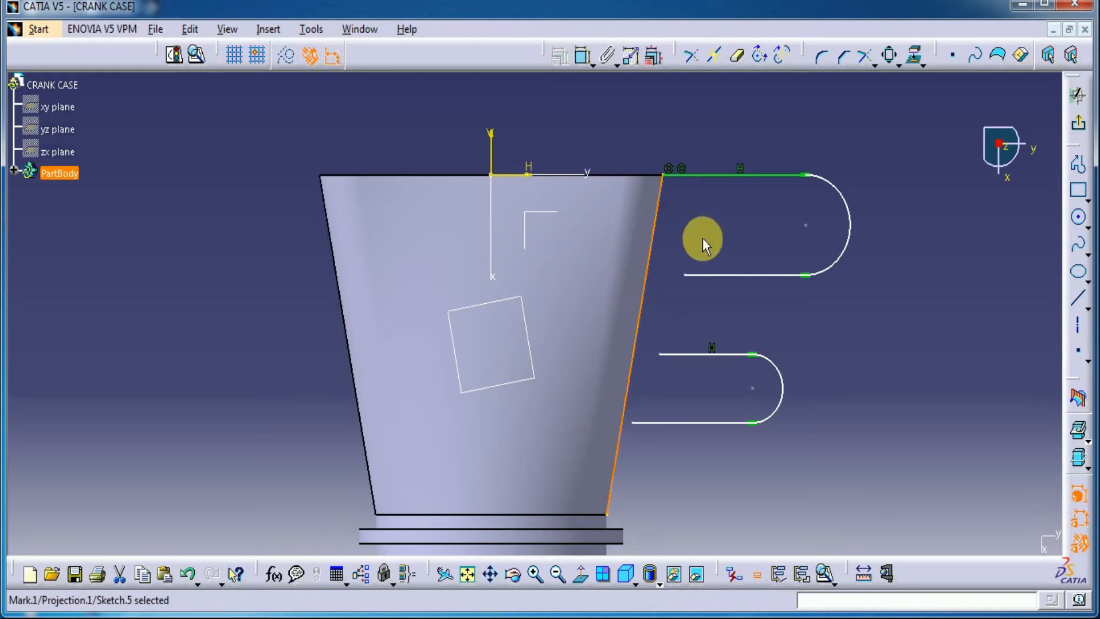
pyautogui.click(583, 56)
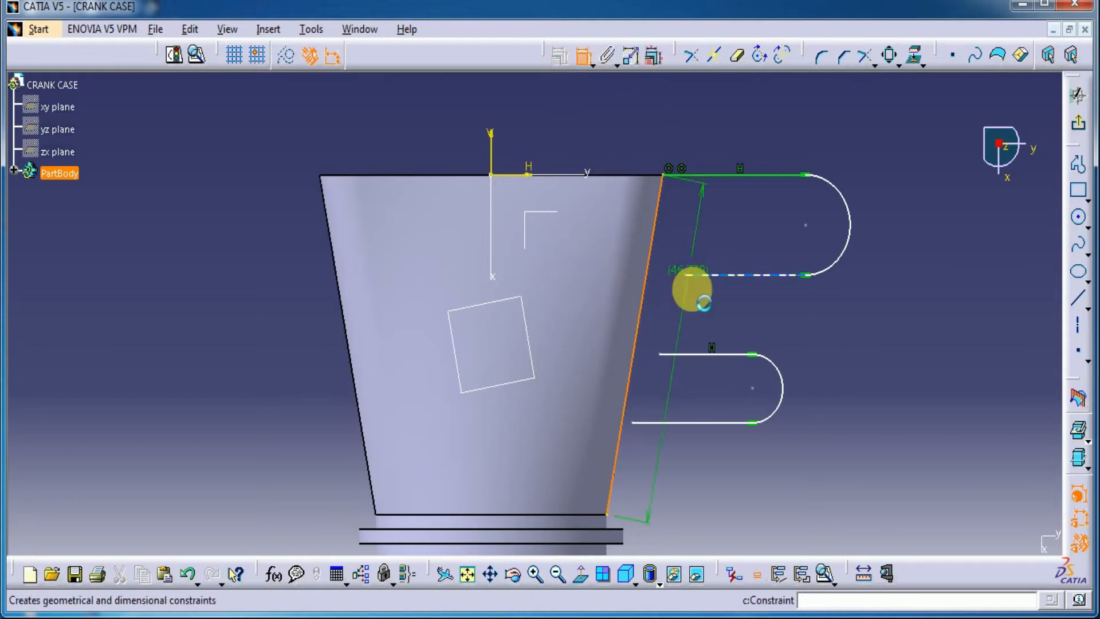
pyautogui.click(685, 276)
pyautogui.rightClick(721, 227)
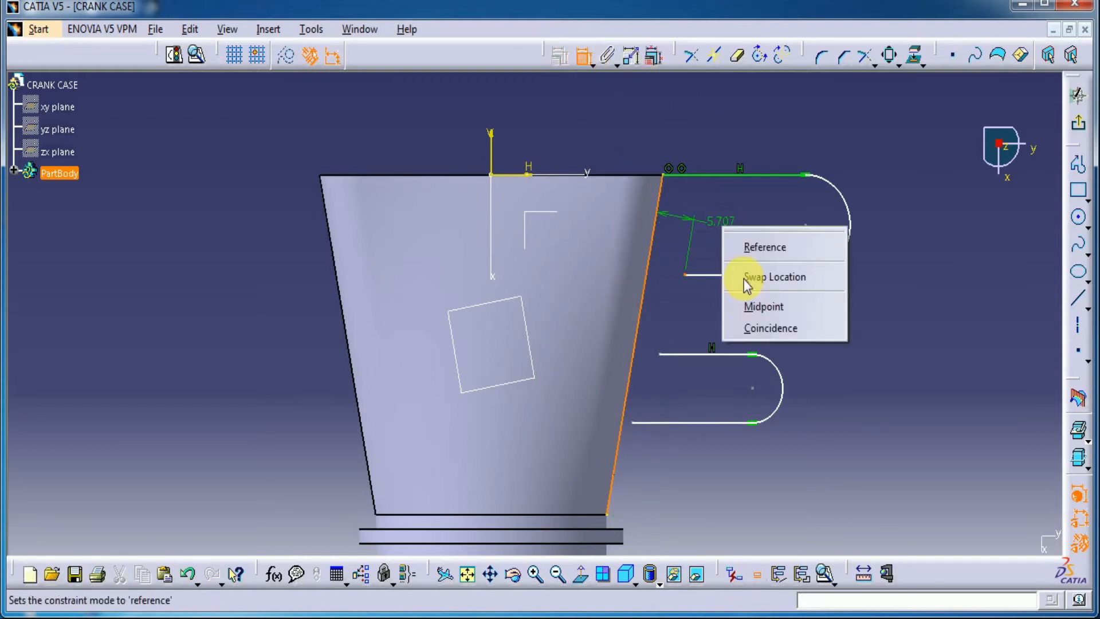
pyautogui.click(754, 324)
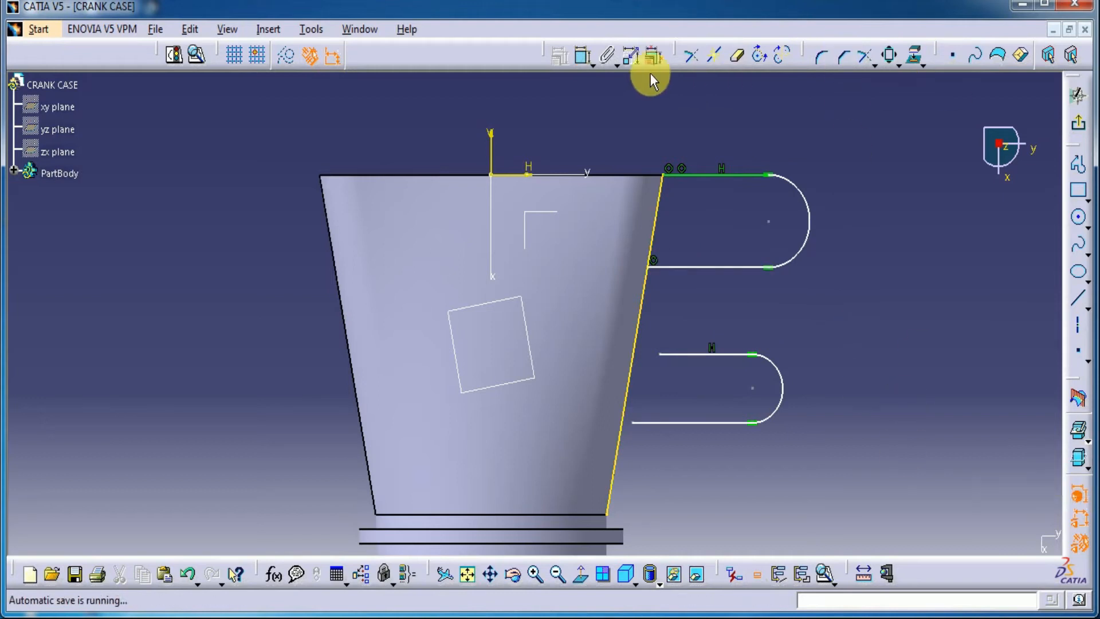
# Constrain both open ends of the lower U-shaped profile to be coincident with the projected slanted edge
pyautogui.click(582, 55)
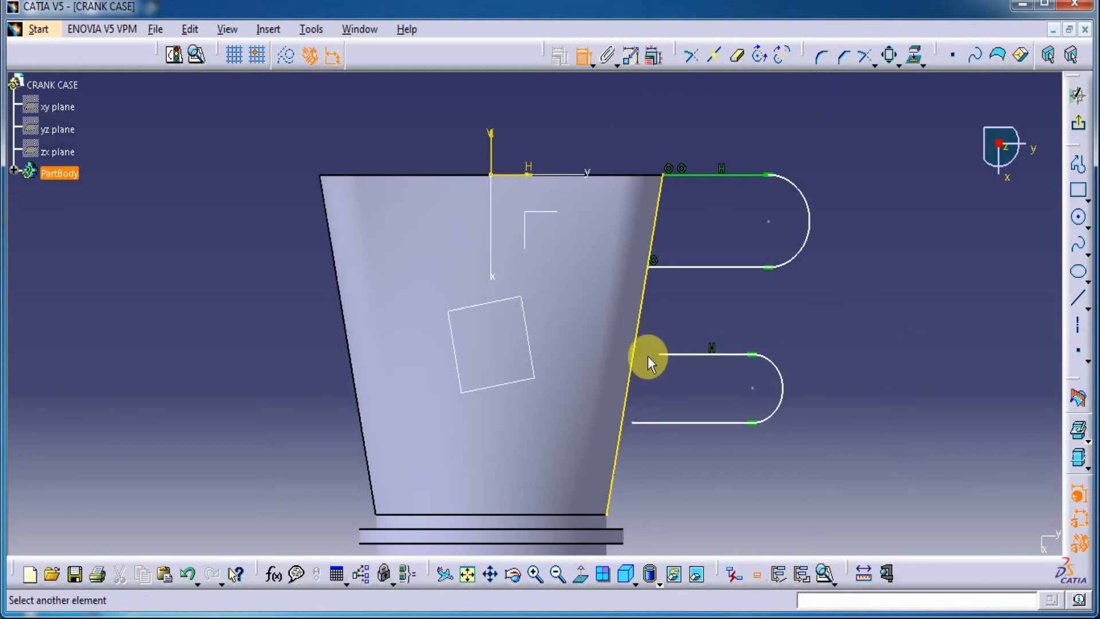
pyautogui.rightClick(741, 322)
pyautogui.click(755, 413)
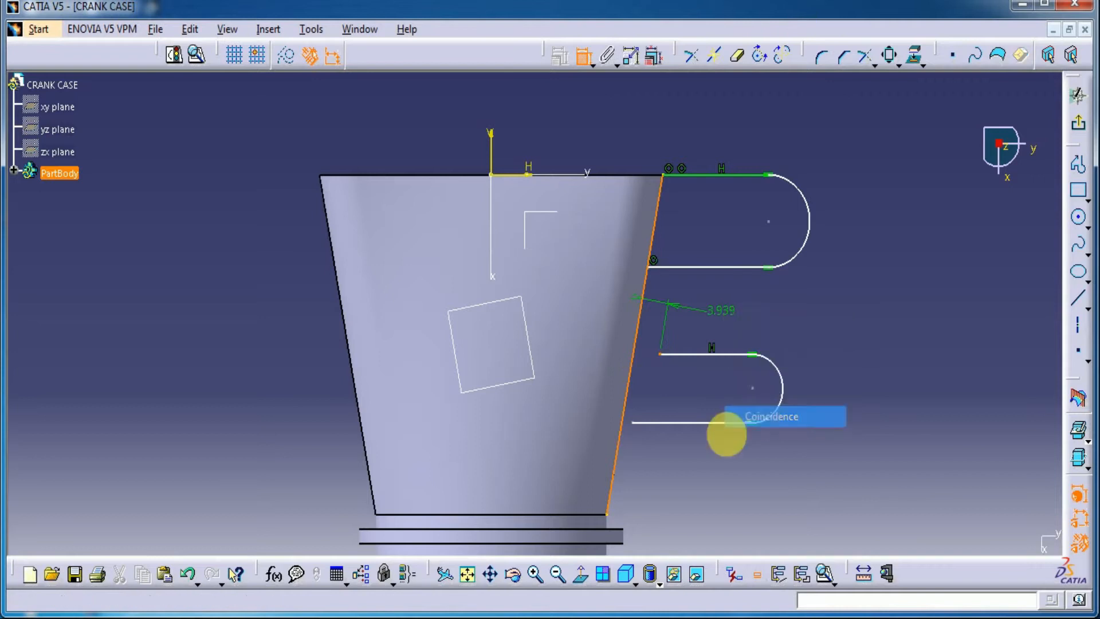
pyautogui.click(582, 55)
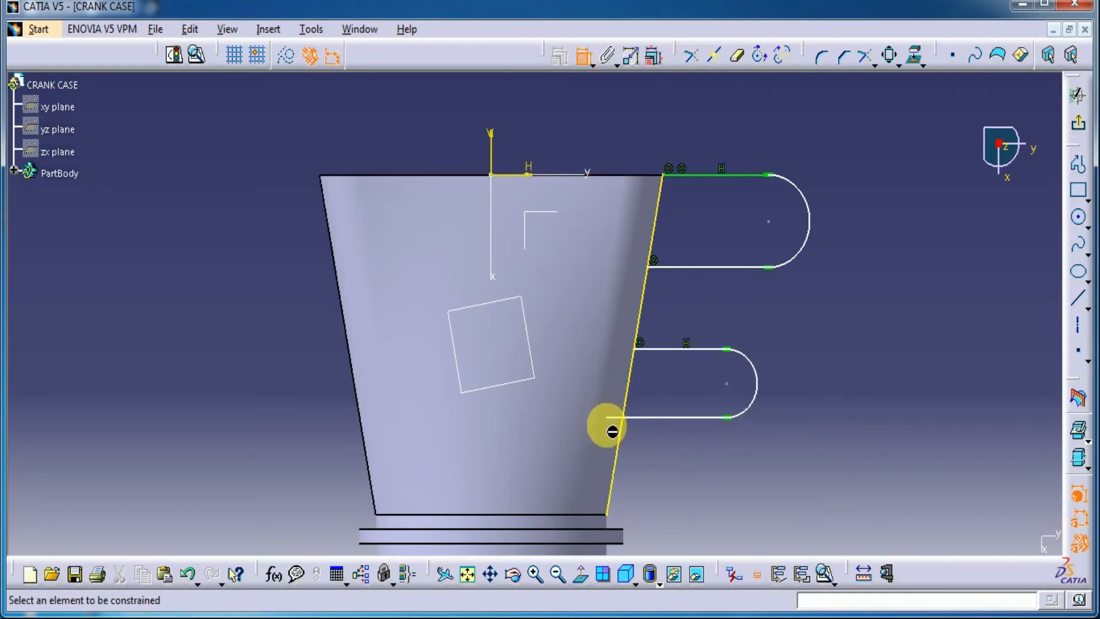
pyautogui.click(608, 418)
pyautogui.click(617, 449)
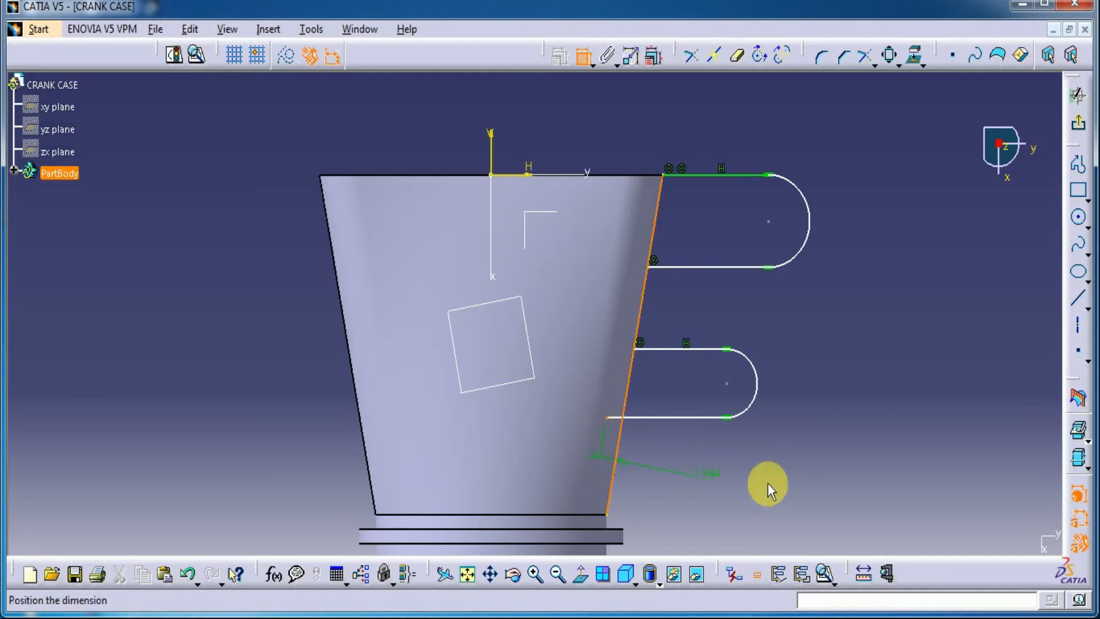
pyautogui.rightClick(768, 486)
pyautogui.click(809, 583)
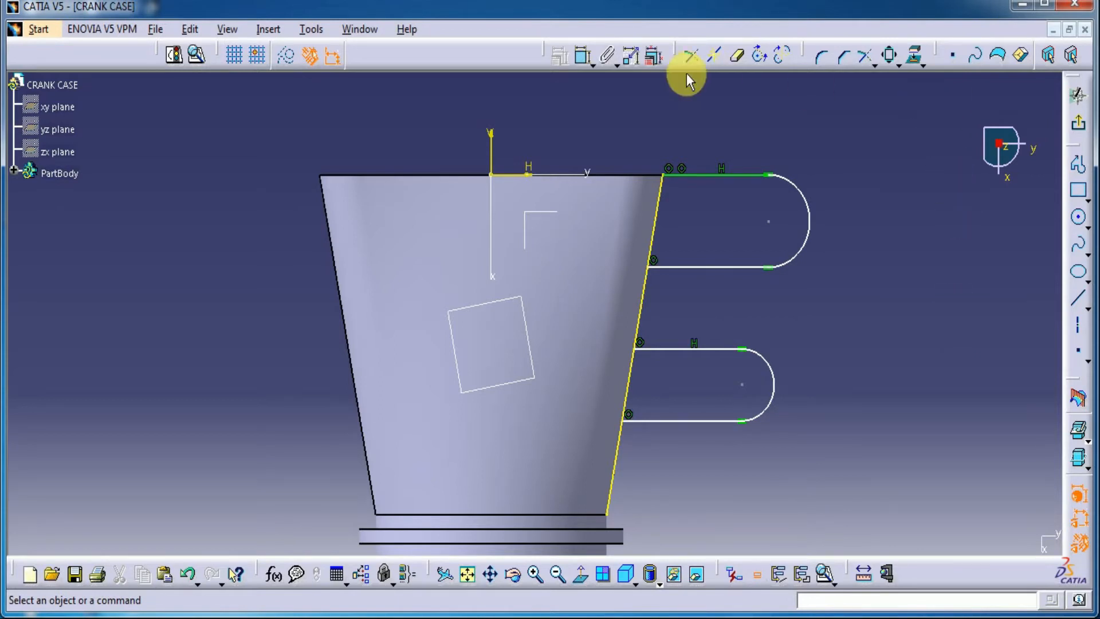
# Dimension the upper profile's arc and set its radius to 3 mm
pyautogui.click(583, 57)
pyautogui.click(805, 200)
pyautogui.click(850, 180)
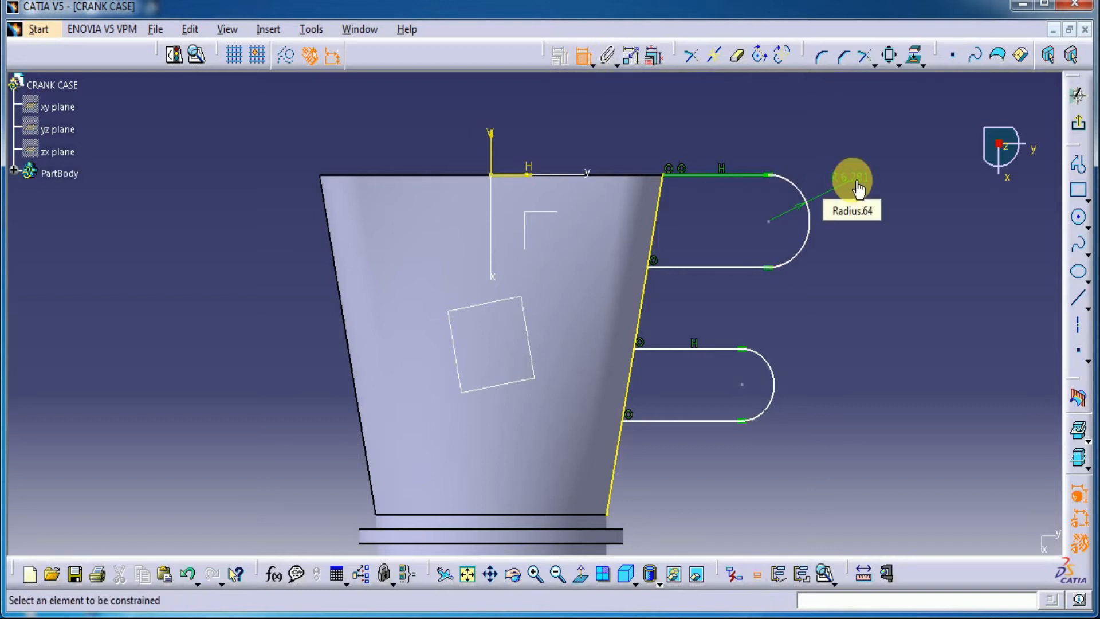
pyautogui.doubleClick(857, 188)
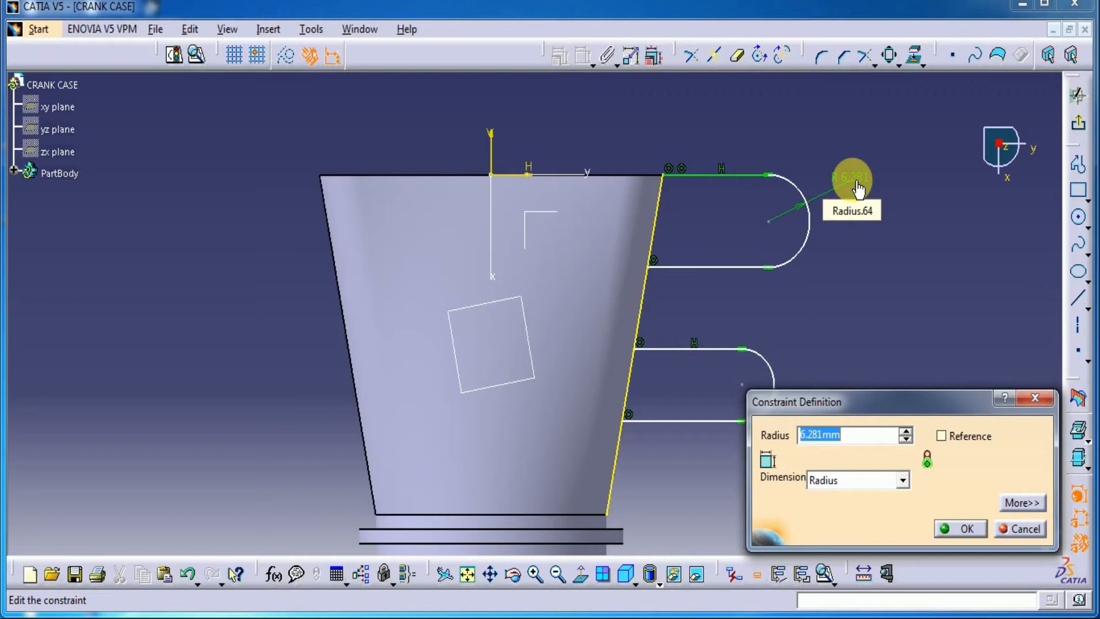
pyautogui.write('3mm')
pyautogui.press('Return')
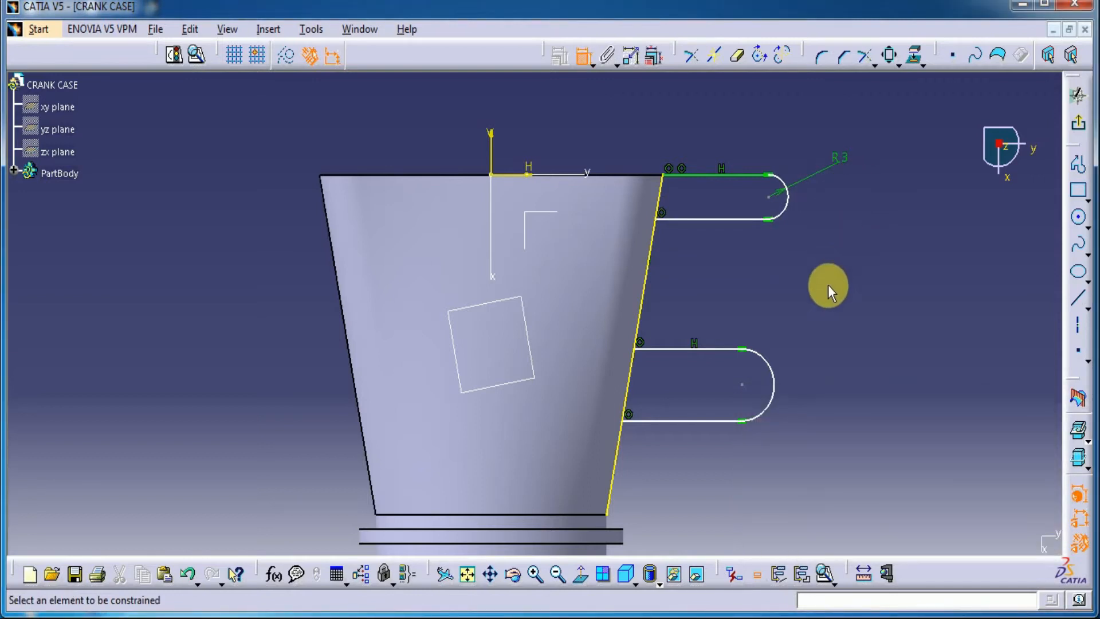
# Dimension the lower profile's arc and set its radius to 3 mm
pyautogui.click(773, 382)
pyautogui.click(845, 313)
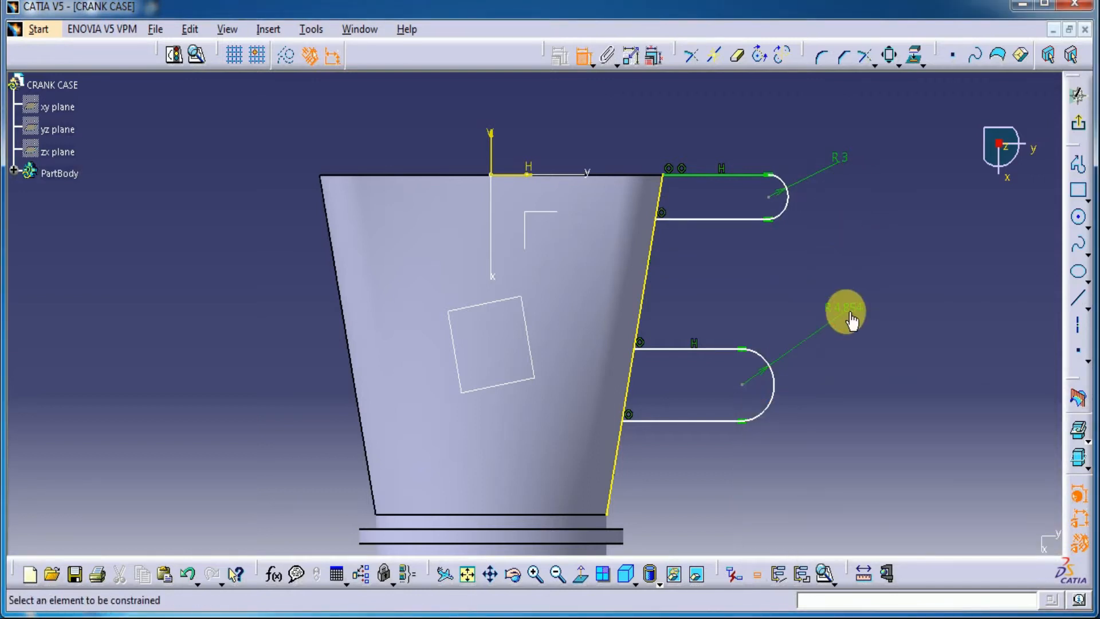
pyautogui.doubleClick(851, 317)
pyautogui.write('3')
pyautogui.press('Return')
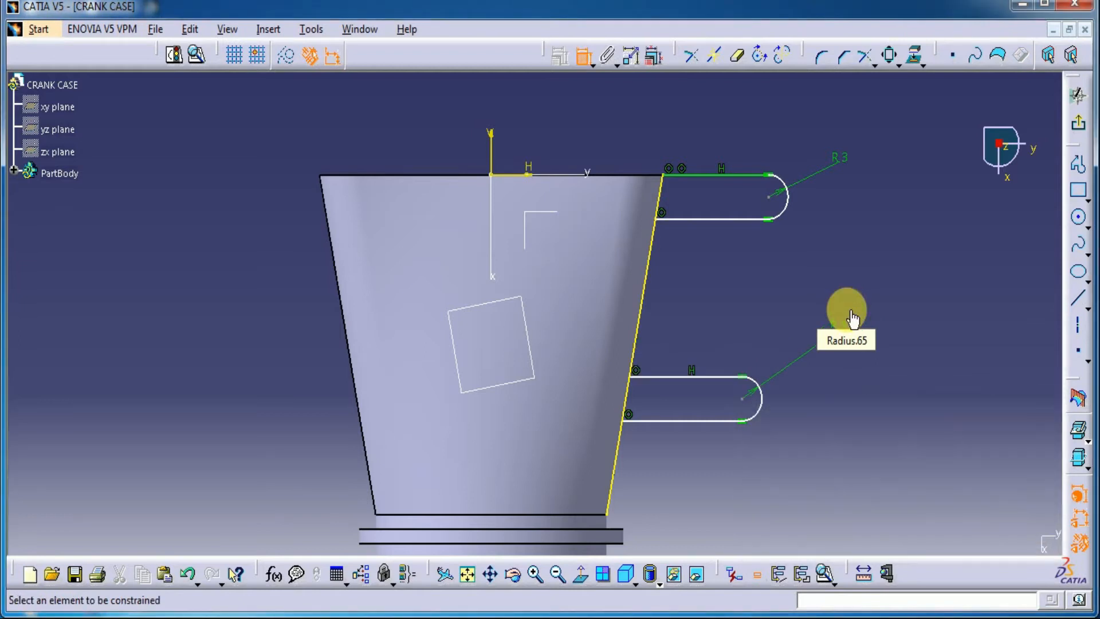
# Add a horizontal-direction distance constraint between the two arc centres and set it to 4 mm
pyautogui.click(770, 198)
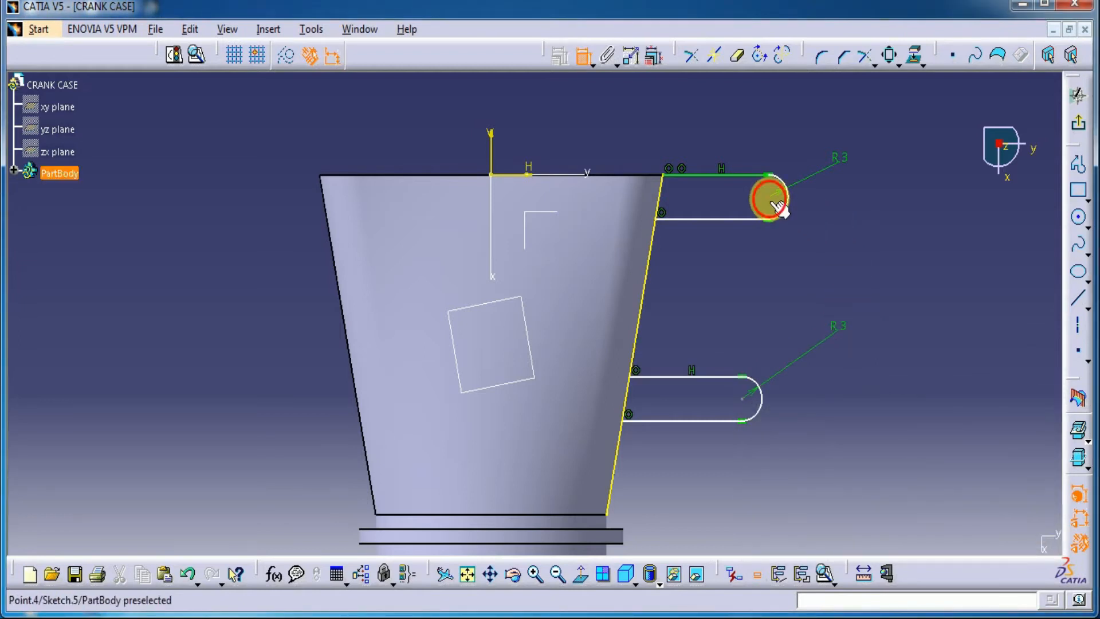
pyautogui.click(742, 399)
pyautogui.rightClick(804, 267)
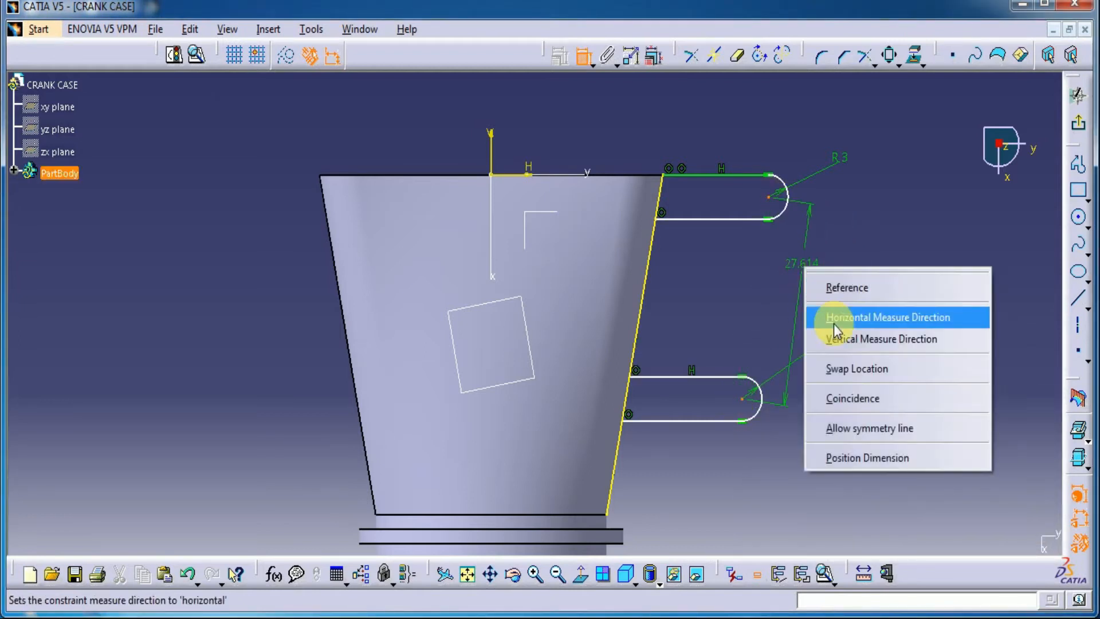
pyautogui.click(833, 323)
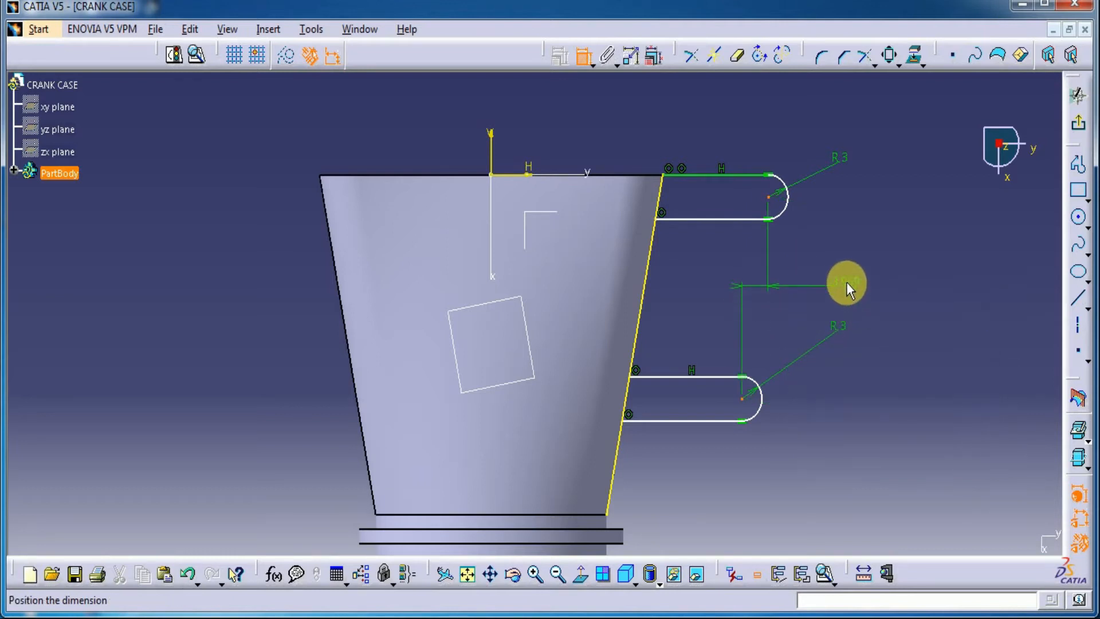
pyautogui.doubleClick(846, 281)
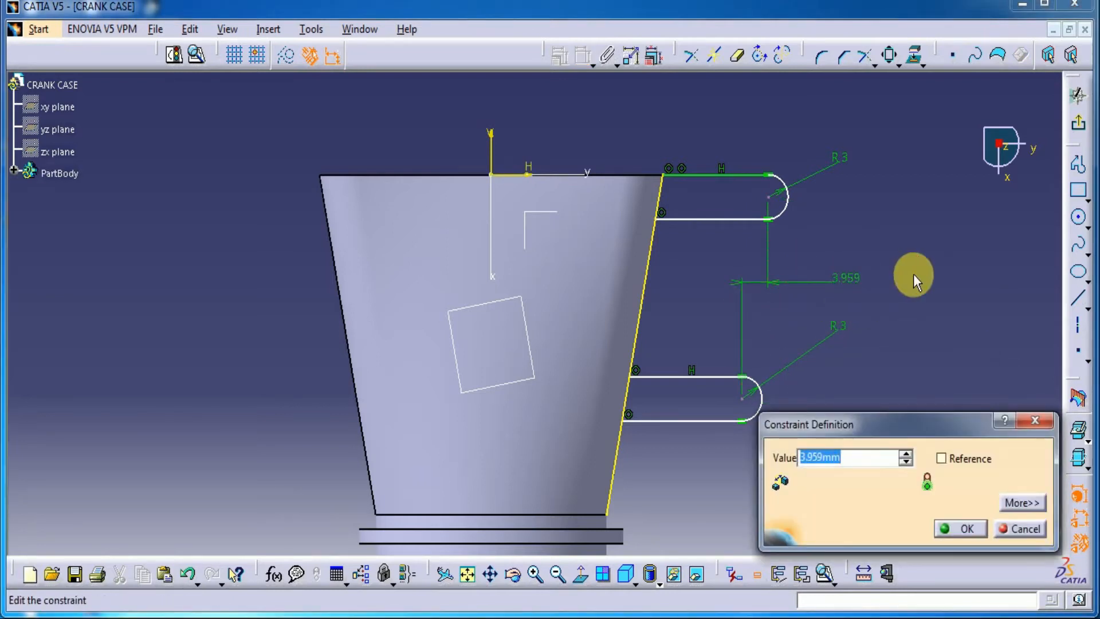
pyautogui.write('4mm')
pyautogui.press('Return')
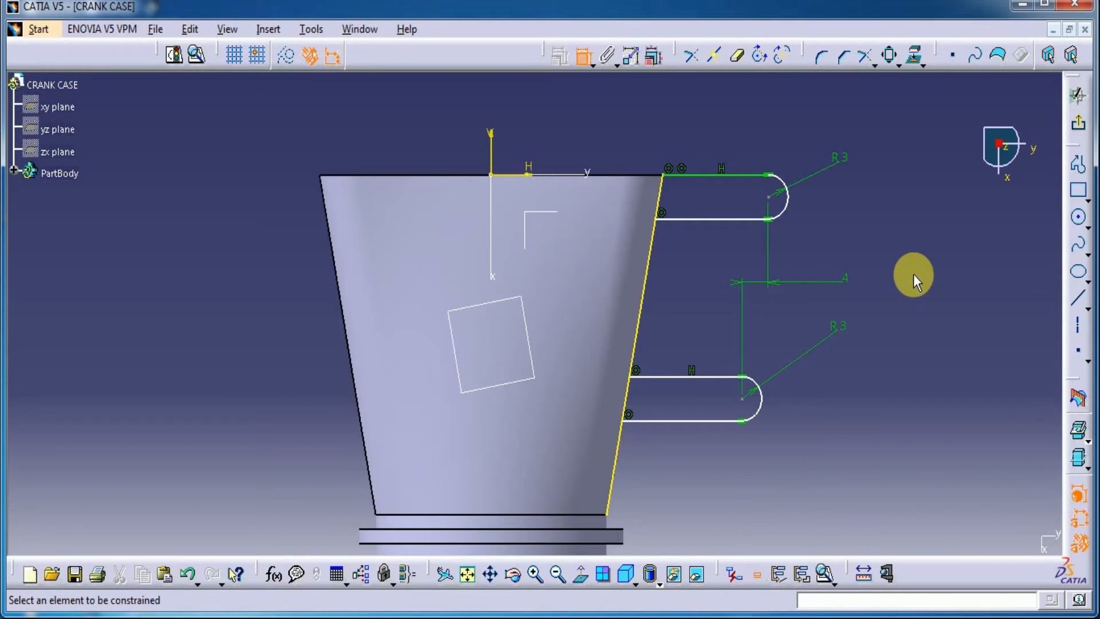
# Undo the last offset value and move the upper arc's centre toward the body to shorten both profiles
pyautogui.click(773, 204)
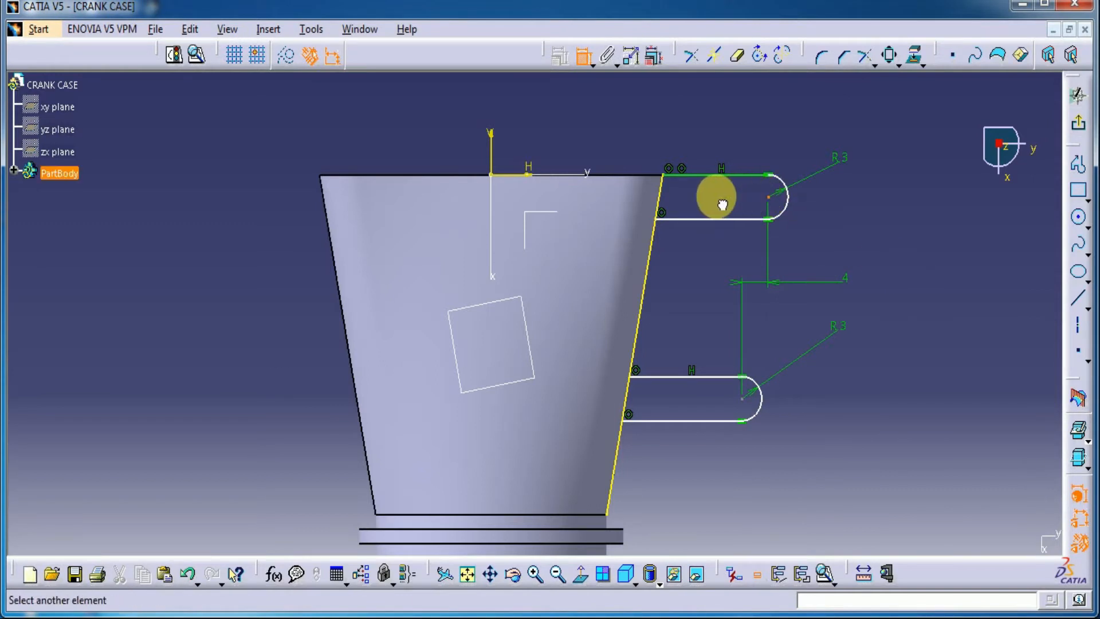
pyautogui.click(583, 55)
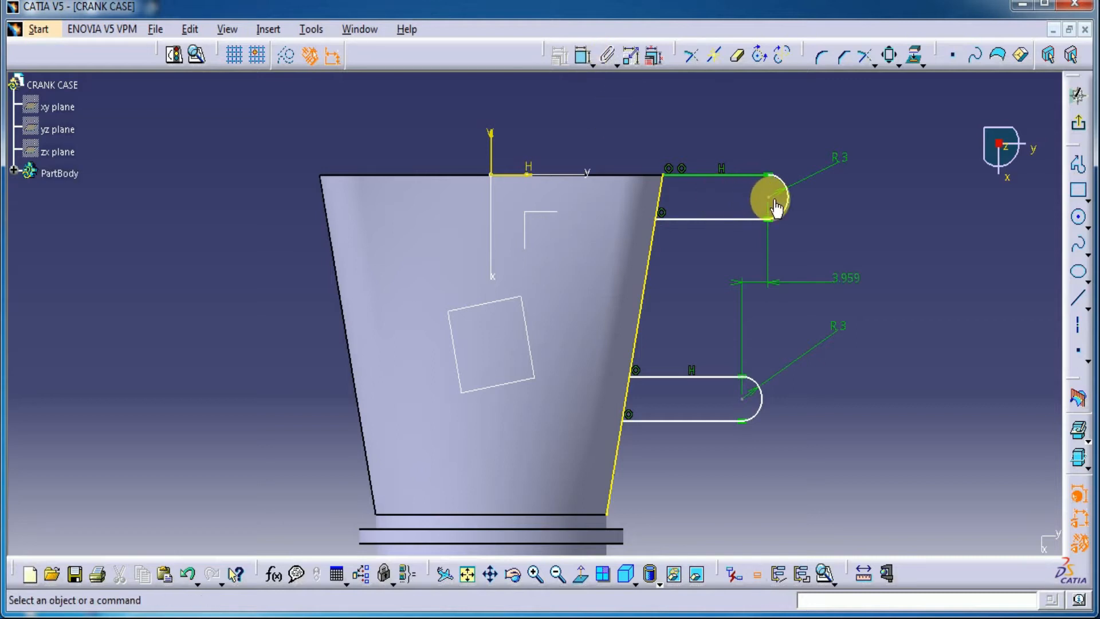
pyautogui.click(776, 208)
pyautogui.moveTo(773, 202); pyautogui.dragTo(707, 212)
pyautogui.click(748, 208)
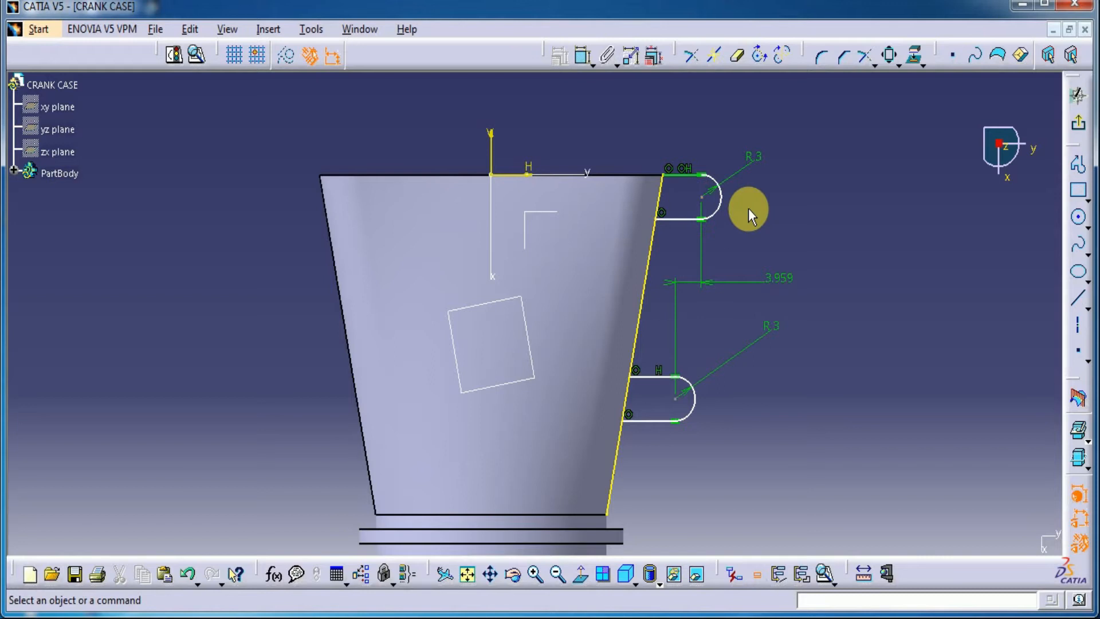
# Set the existing horizontal offset dimension between the arc centres to 4 mm again
pyautogui.doubleClick(778, 283)
pyautogui.write('4')
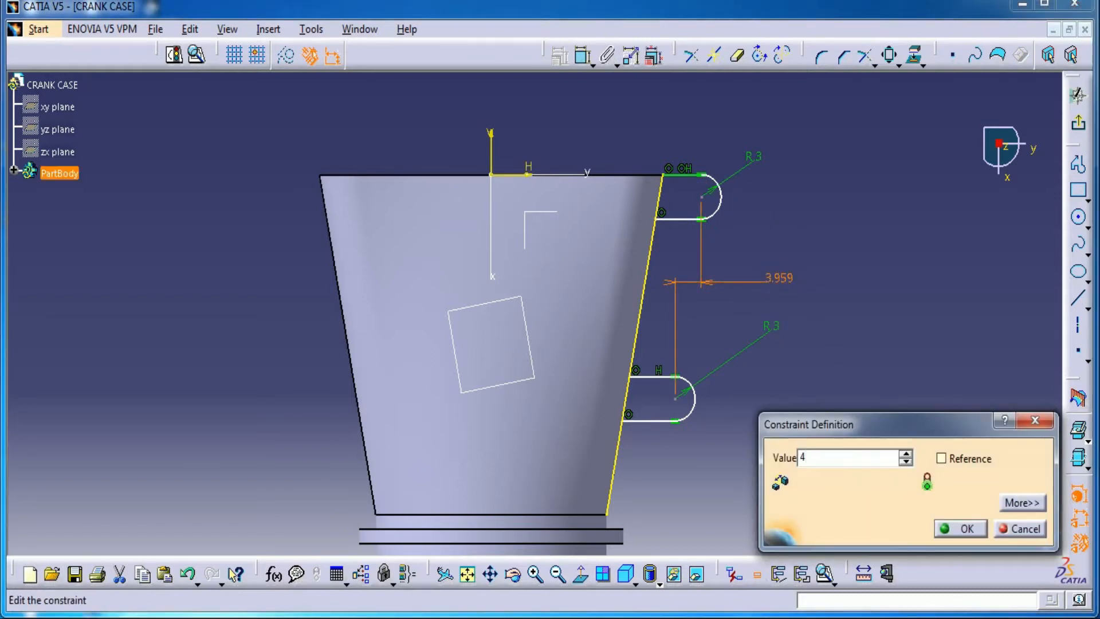
pyautogui.press('Return')
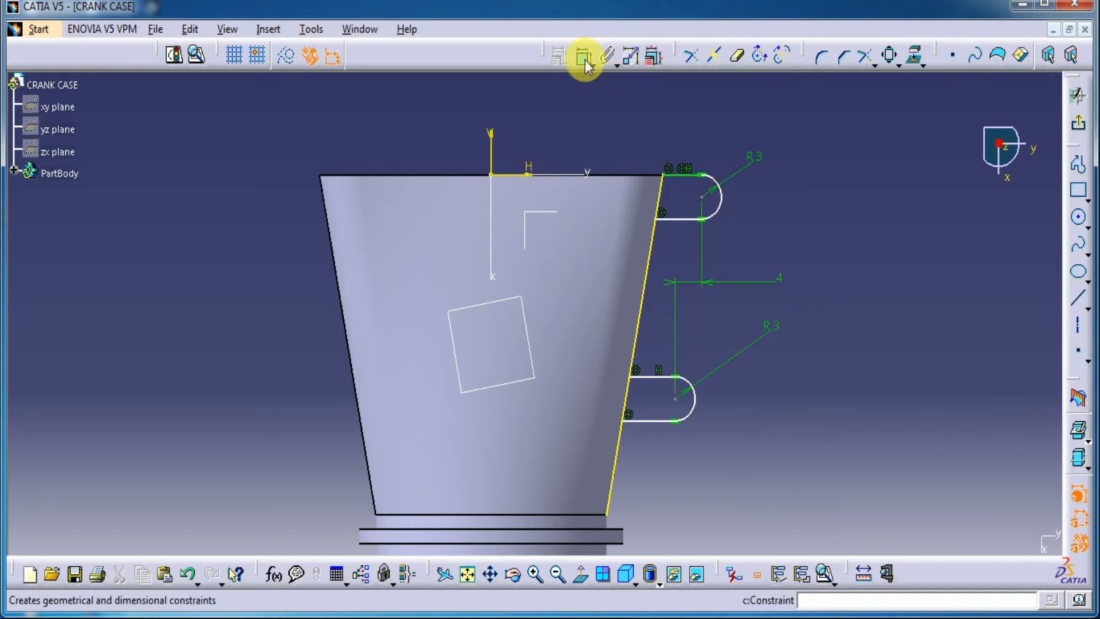
# Add a vertical-direction distance constraint between the two arc centres and set it to 17 mm
pyautogui.click(584, 57)
pyautogui.click(702, 196)
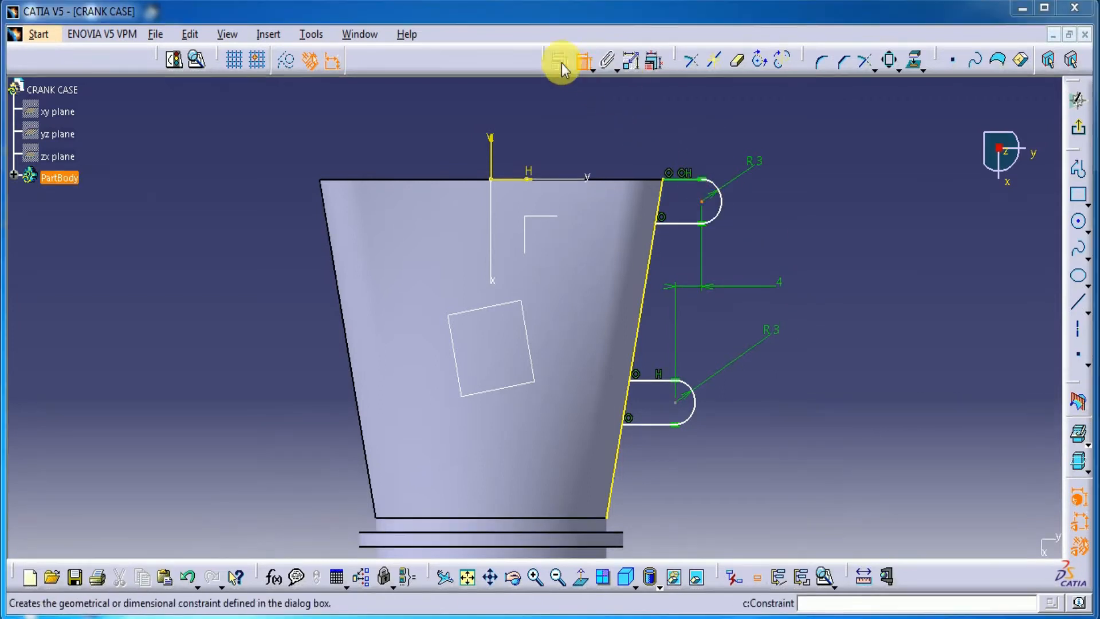
pyautogui.click(676, 402)
pyautogui.rightClick(839, 307)
pyautogui.click(876, 379)
pyautogui.click(856, 303)
pyautogui.doubleClick(857, 304)
pyautogui.write('17mm')
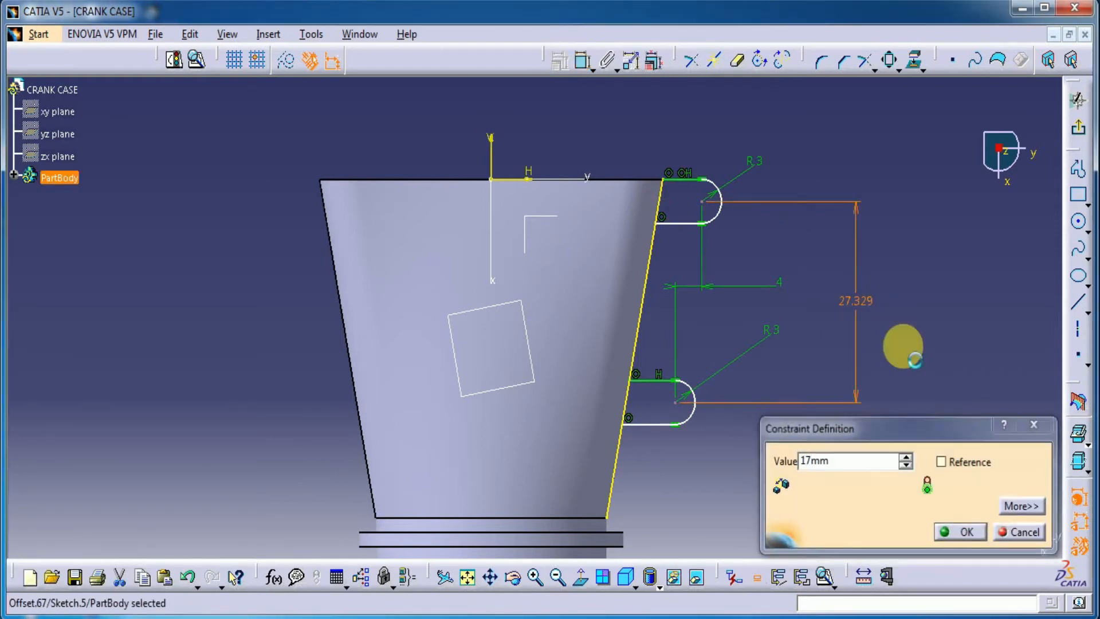
pyautogui.press('Return')
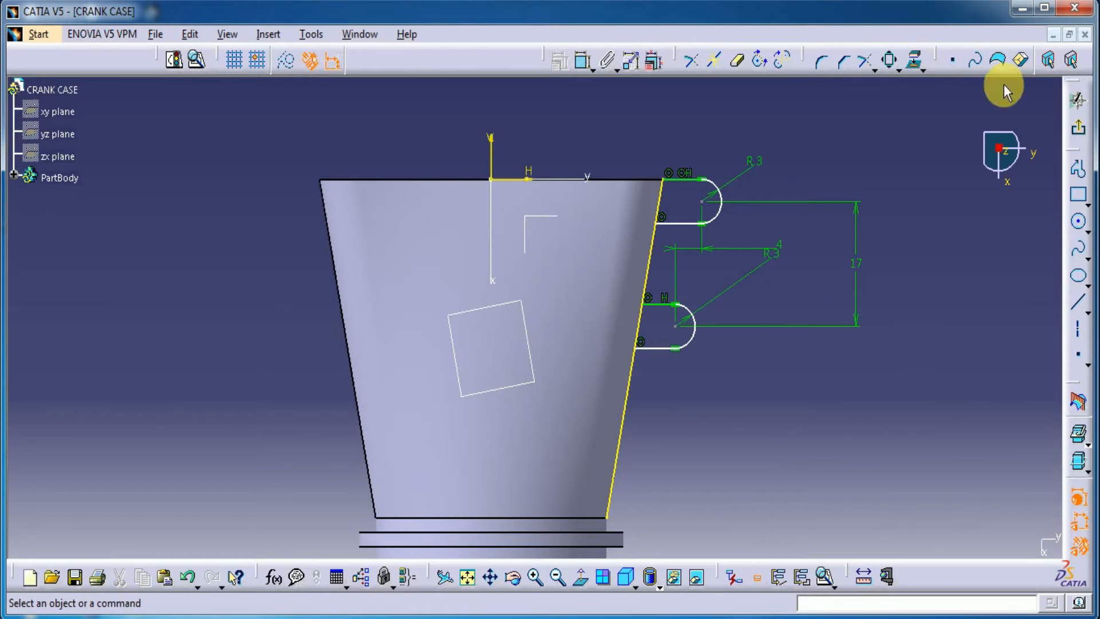
# Dimension the upper arc's centre from the vertical sketch axis and set the distance to 31 mm
pyautogui.click(583, 60)
pyautogui.click(701, 202)
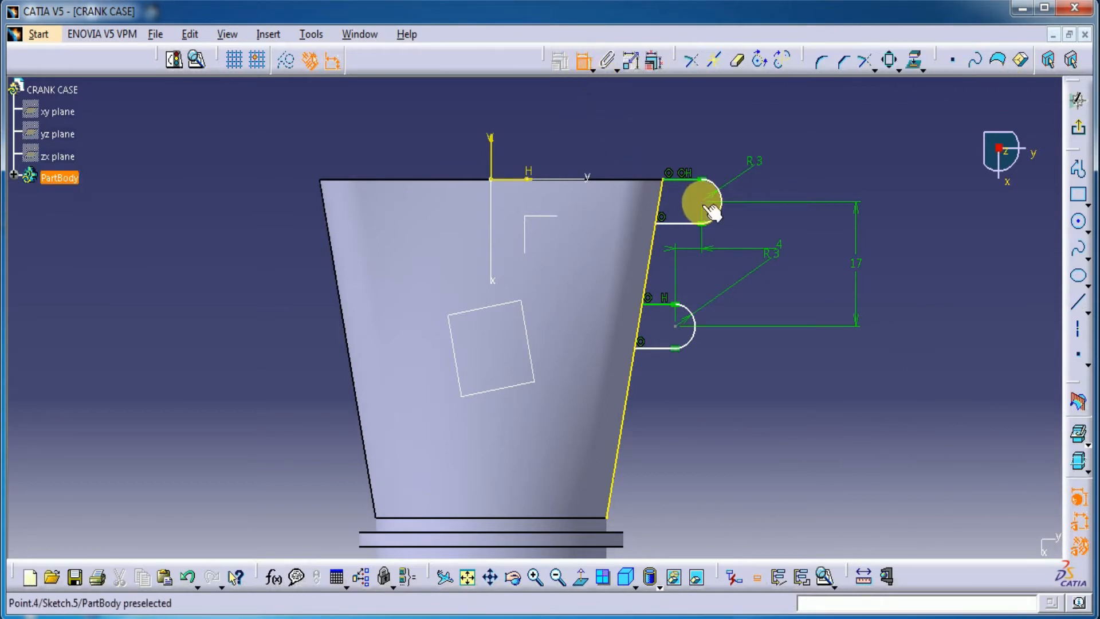
pyautogui.click(491, 155)
pyautogui.click(615, 118)
pyautogui.doubleClick(611, 119)
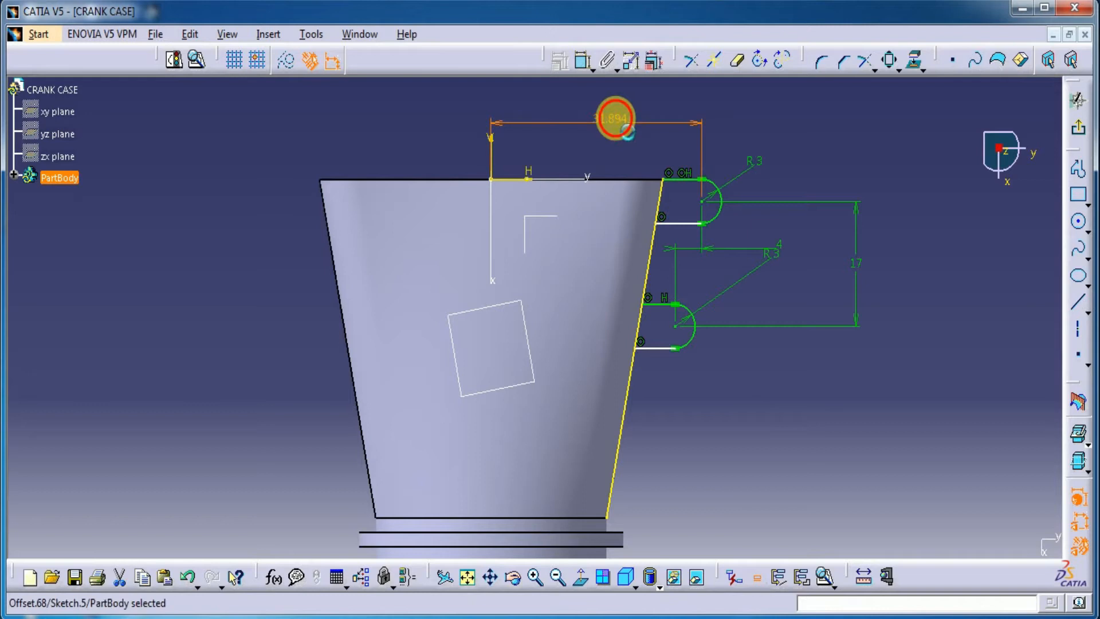
pyautogui.press('Return')
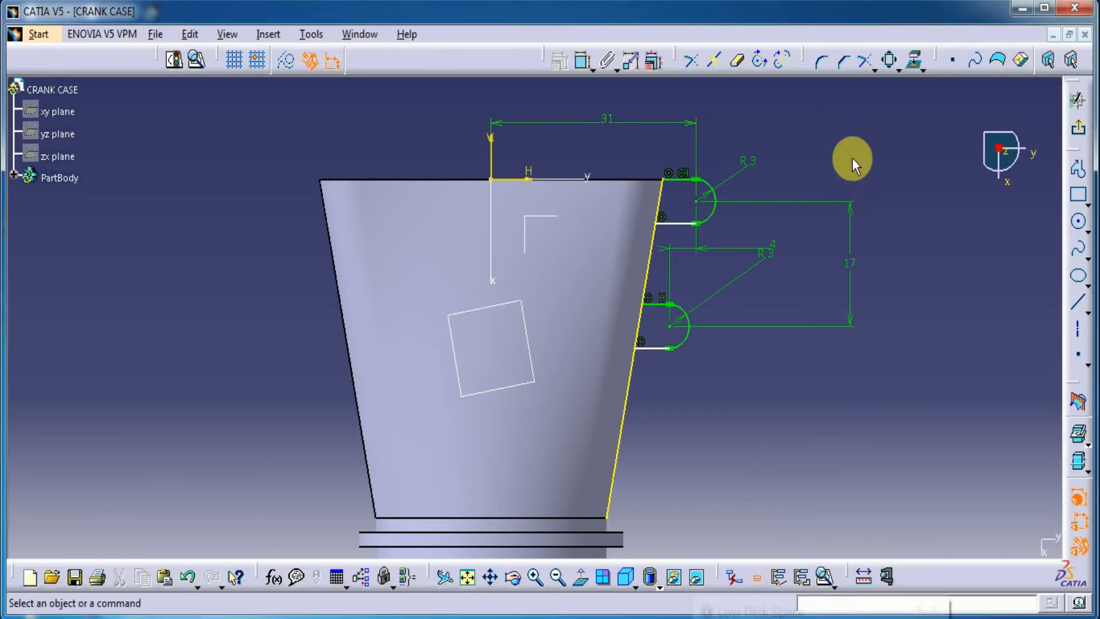
# Apply a horizontal constraint to the unconstrained lower straight edge of the lower U profile
pyautogui.rightClick(651, 346)
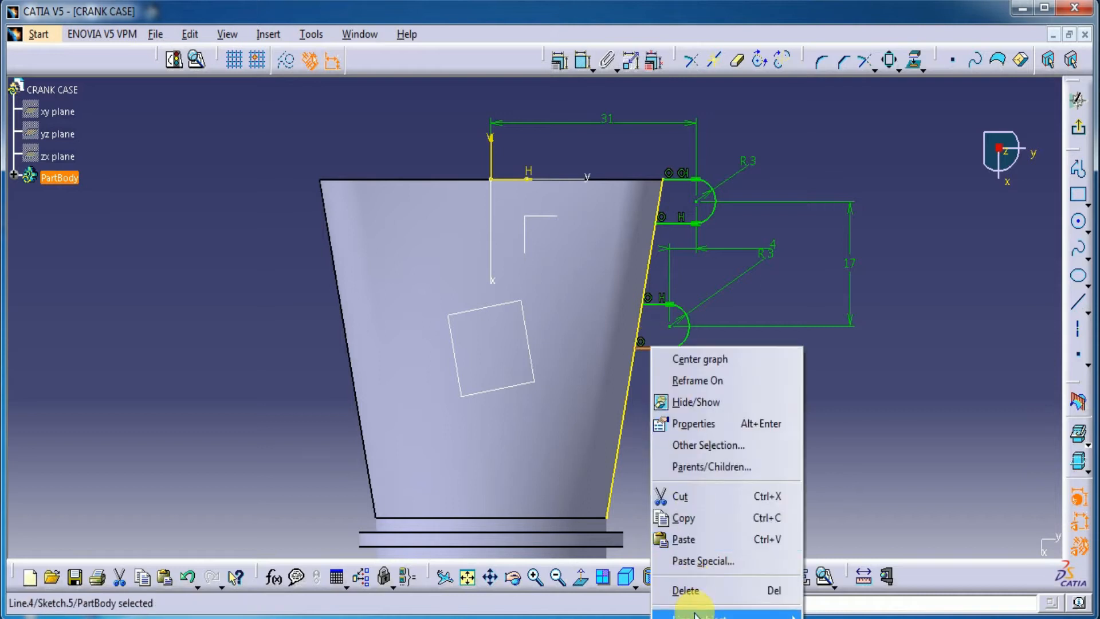
pyautogui.moveTo(745, 615)
pyautogui.click(830, 524)
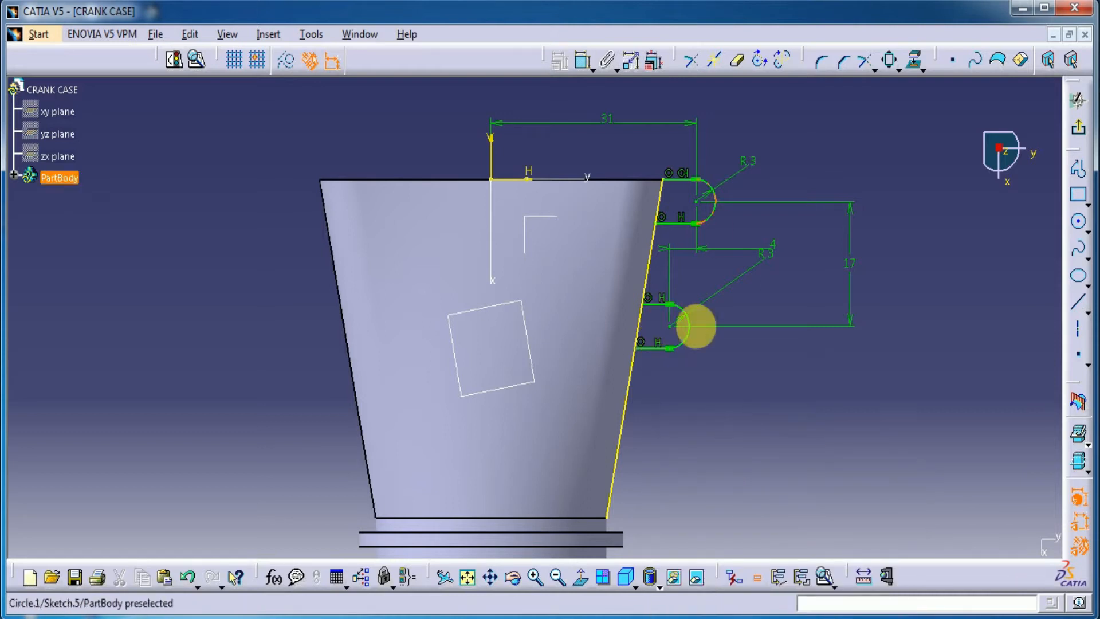
pyautogui.click(783, 390)
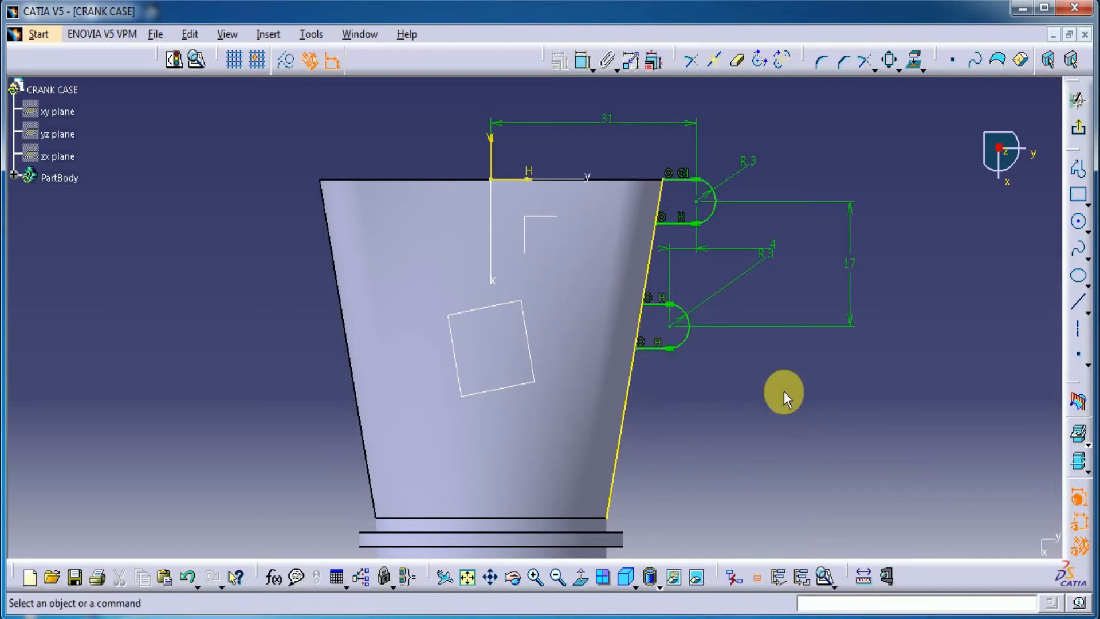
# Quick Trim the projected slanted side edge outside the two U profiles so it only closes them
pyautogui.click(738, 71)
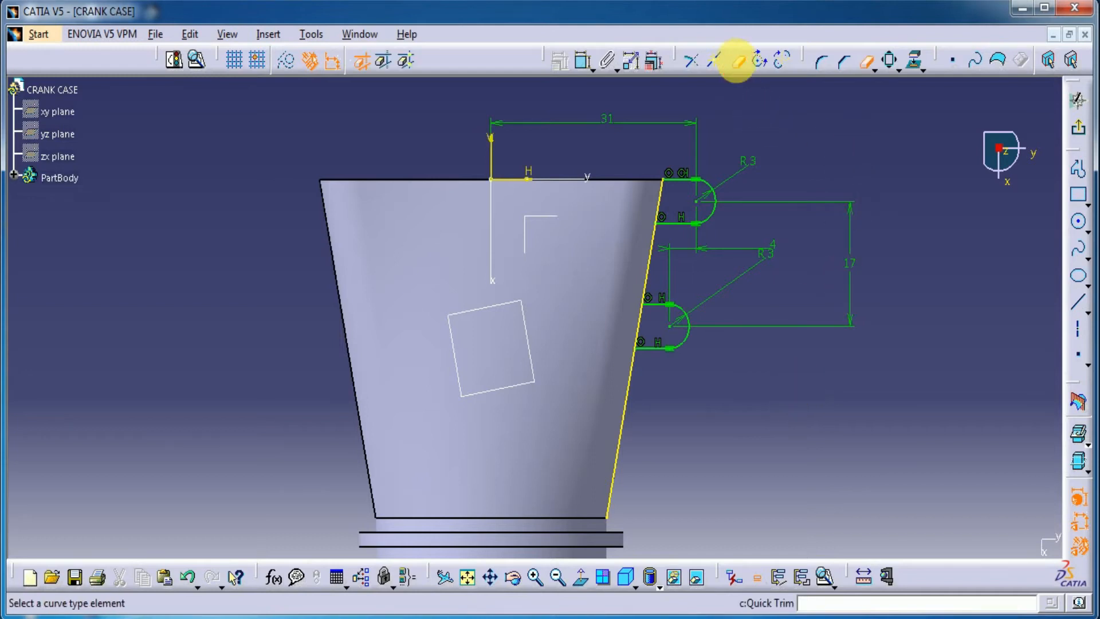
pyautogui.click(631, 408)
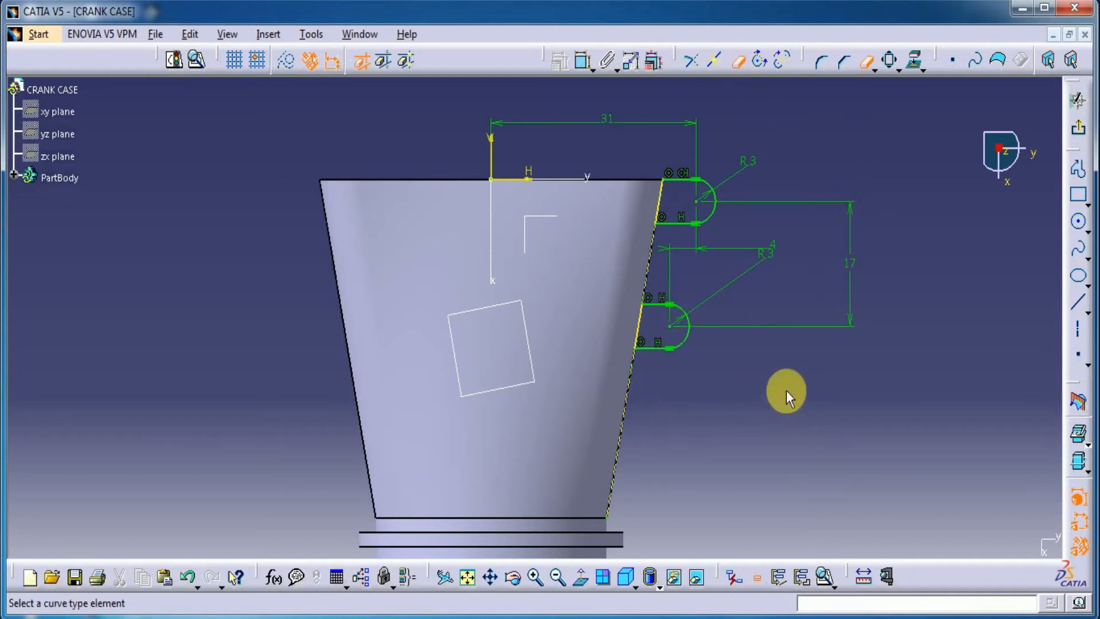
pyautogui.click(772, 108)
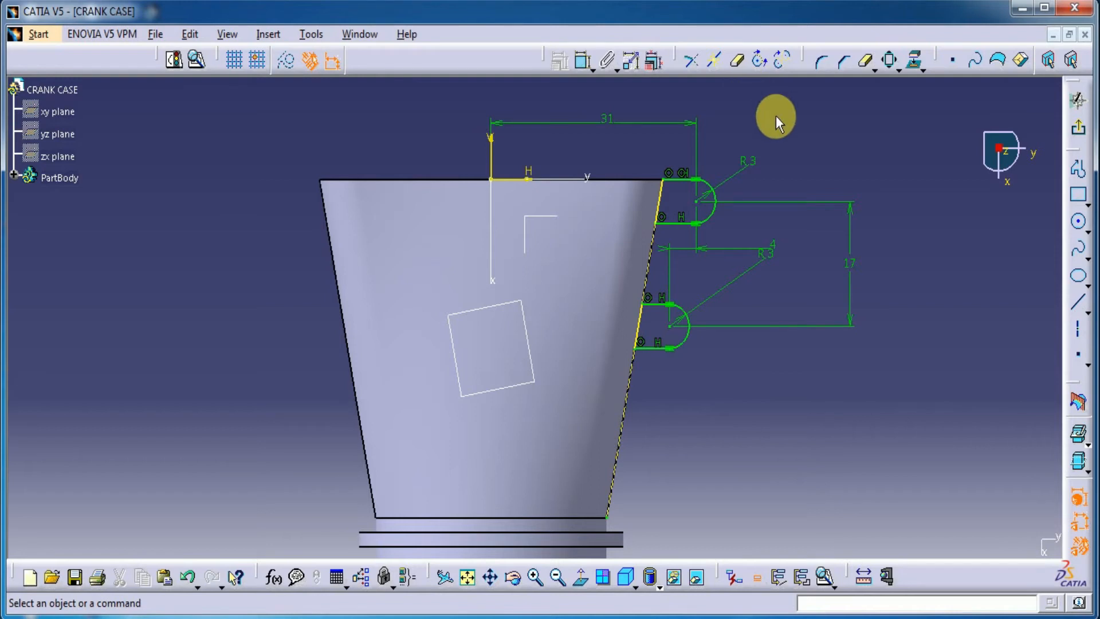
# Mirror the closed upper U profile about the vertical sketch axis to the opposite side of the body
pyautogui.click(718, 216)
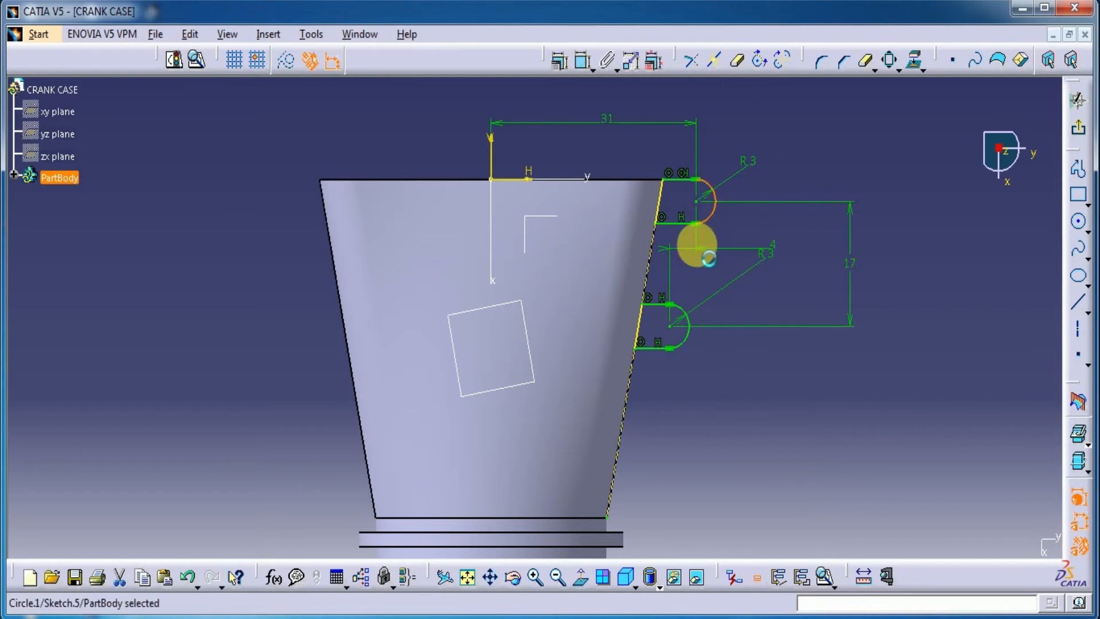
pyautogui.keyDown('ctrl'); pyautogui.click(676, 225); pyautogui.keyUp('ctrl')
pyautogui.keyDown('ctrl'); pyautogui.click(659, 195); pyautogui.keyUp('ctrl')
pyautogui.keyDown('ctrl'); pyautogui.click(676, 180); pyautogui.keyUp('ctrl')
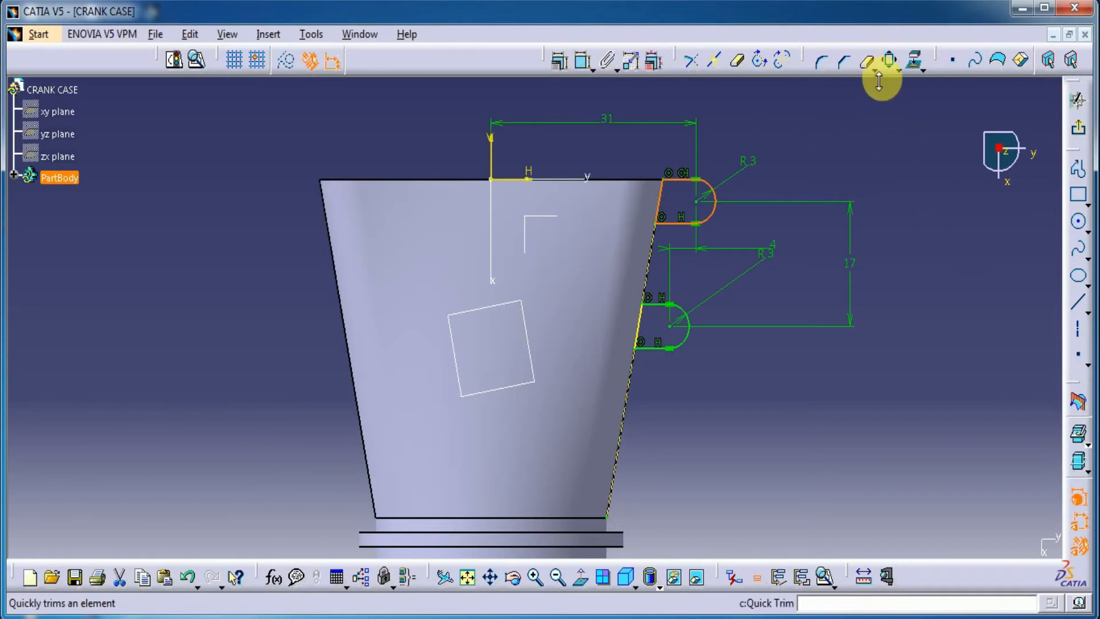
pyautogui.click(900, 71)
pyautogui.click(909, 98)
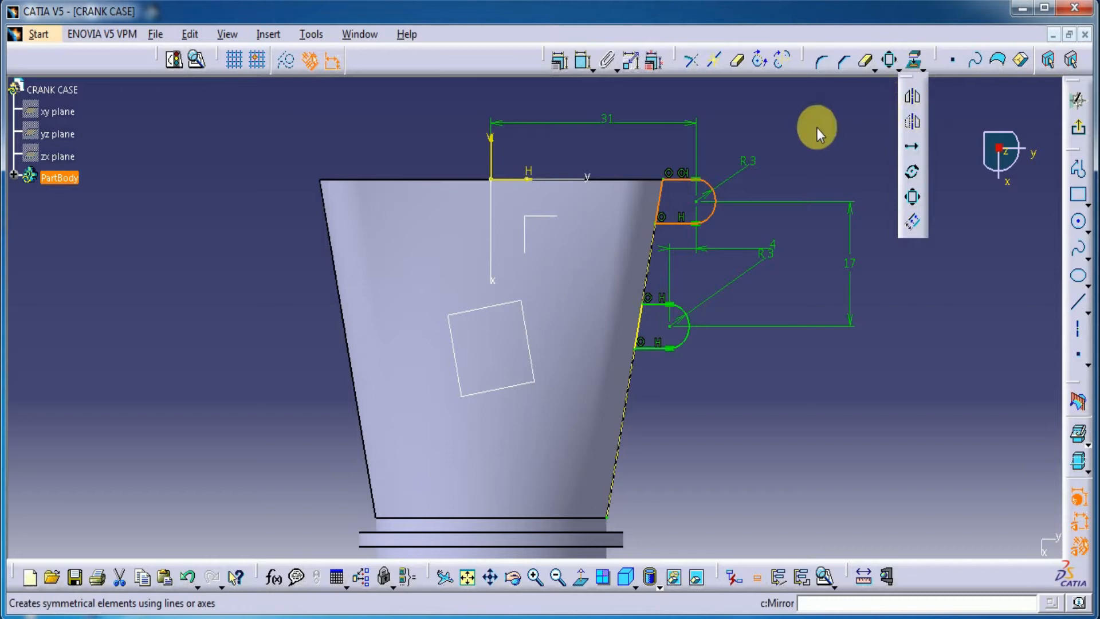
pyautogui.click(491, 154)
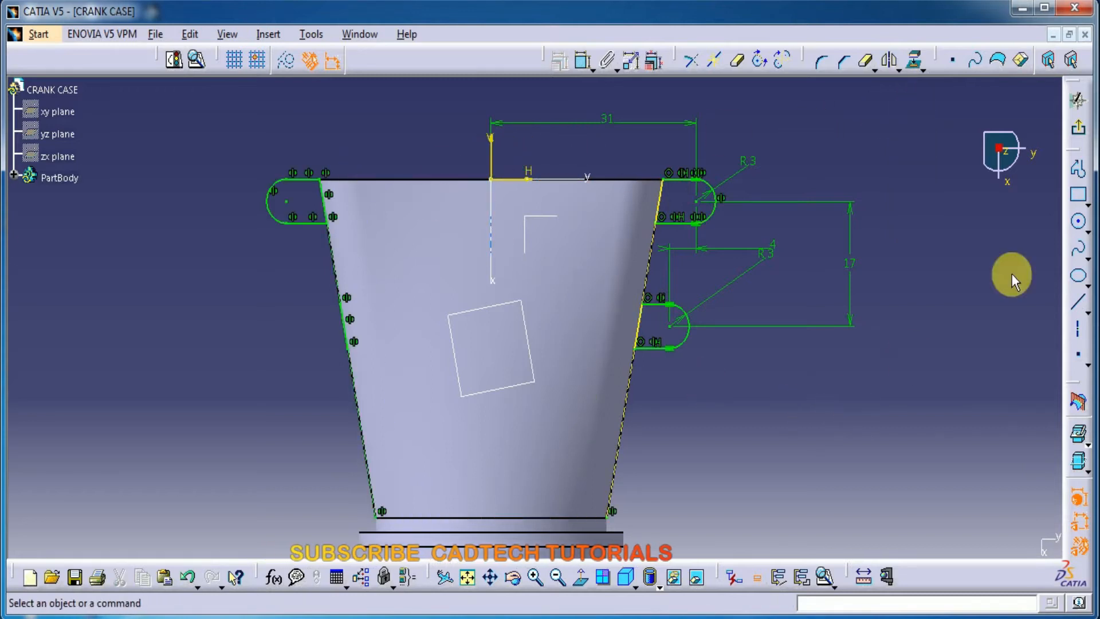
# Exit the sketch and try to pad the lug profiles
pyautogui.click(1075, 127)
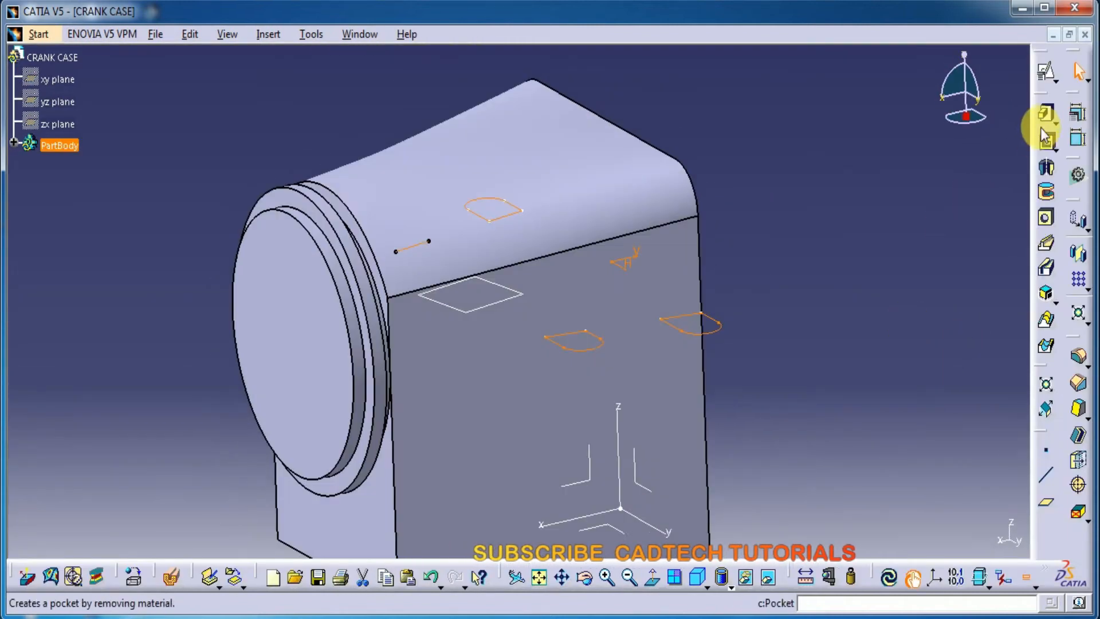
pyautogui.click(1046, 139)
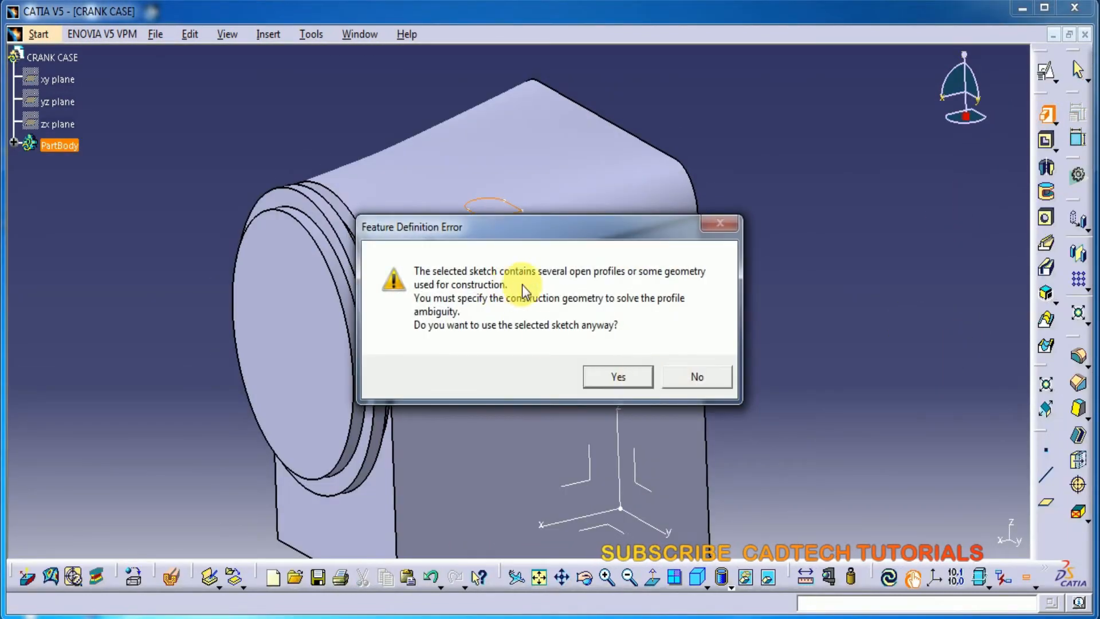
pyautogui.click(644, 380)
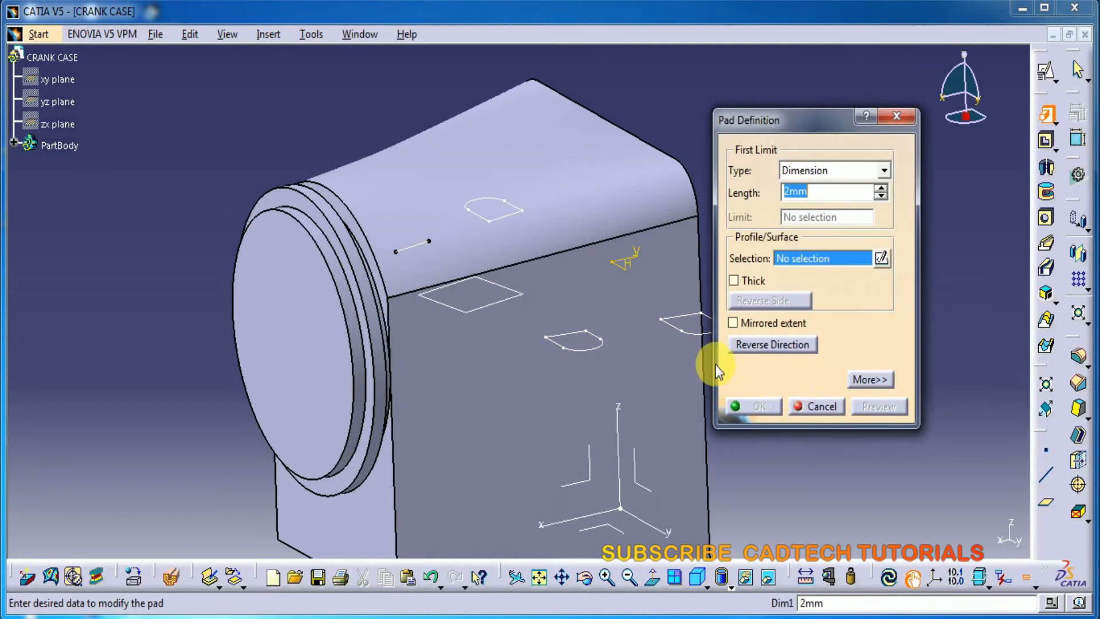
pyautogui.click(810, 405)
# Reopen the lug sketch, run Sketch Analysis and delete the isolated line from its geometry list
pyautogui.doubleClick(719, 347)
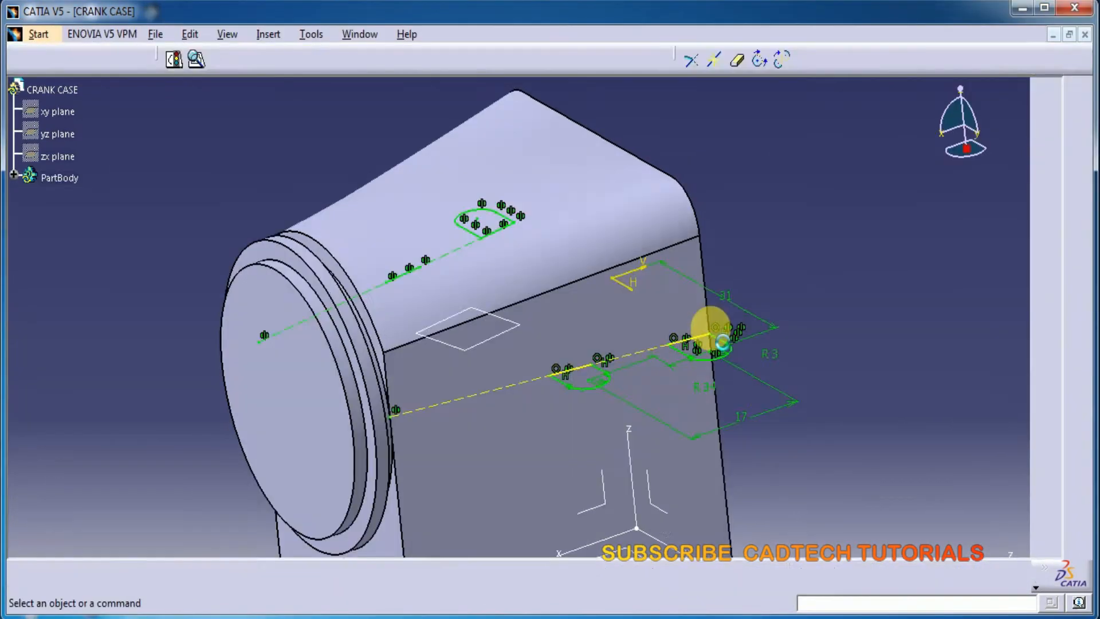
pyautogui.click(196, 59)
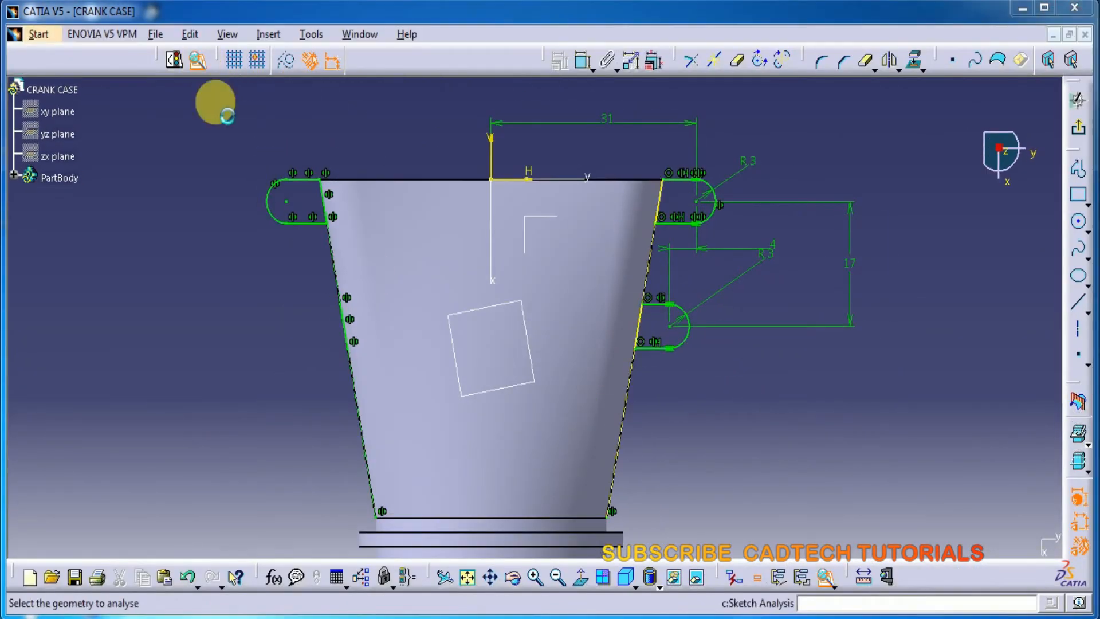
pyautogui.moveTo(373, 393)
pyautogui.mouseDown(button='middle')
pyautogui.moveTo(171, 442)
pyautogui.moveTo(167, 417)
pyautogui.mouseUp(button='middle')
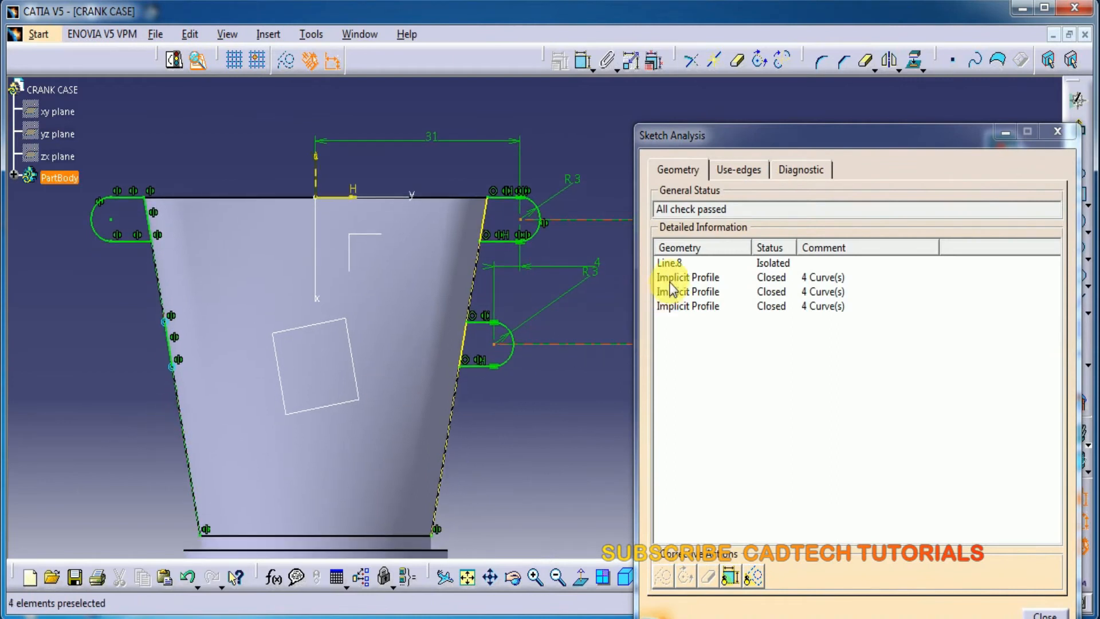
pyautogui.click(672, 263)
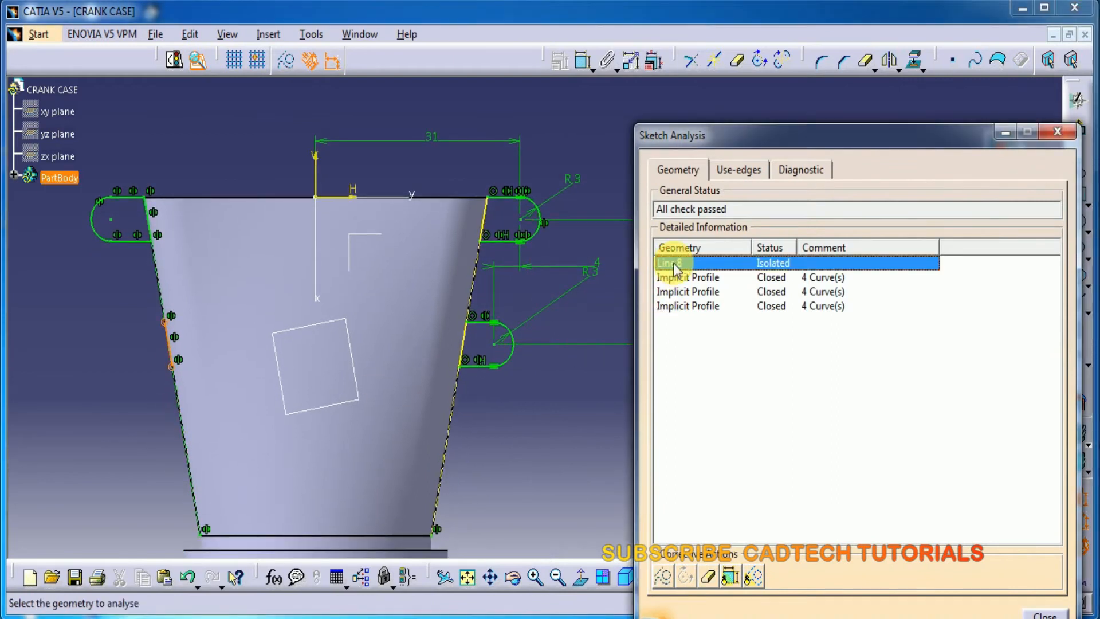
pyautogui.click(707, 576)
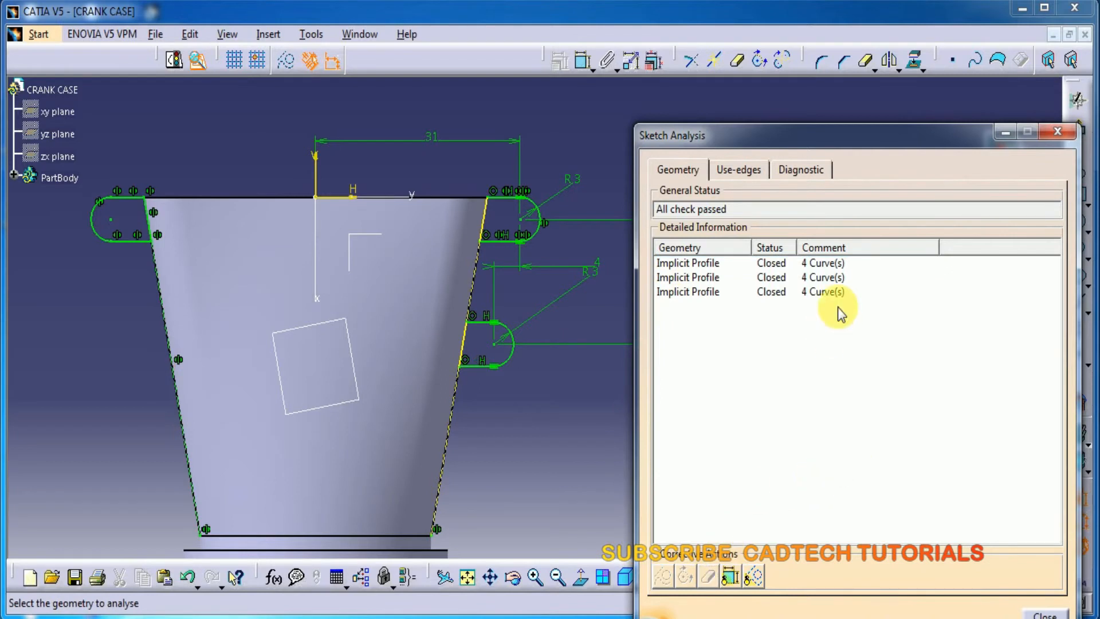
pyautogui.click(1045, 614)
# Exit the sketch and pad the lug profiles 20 mm in the reversed direction, downward along the body's sides
pyautogui.click(1078, 127)
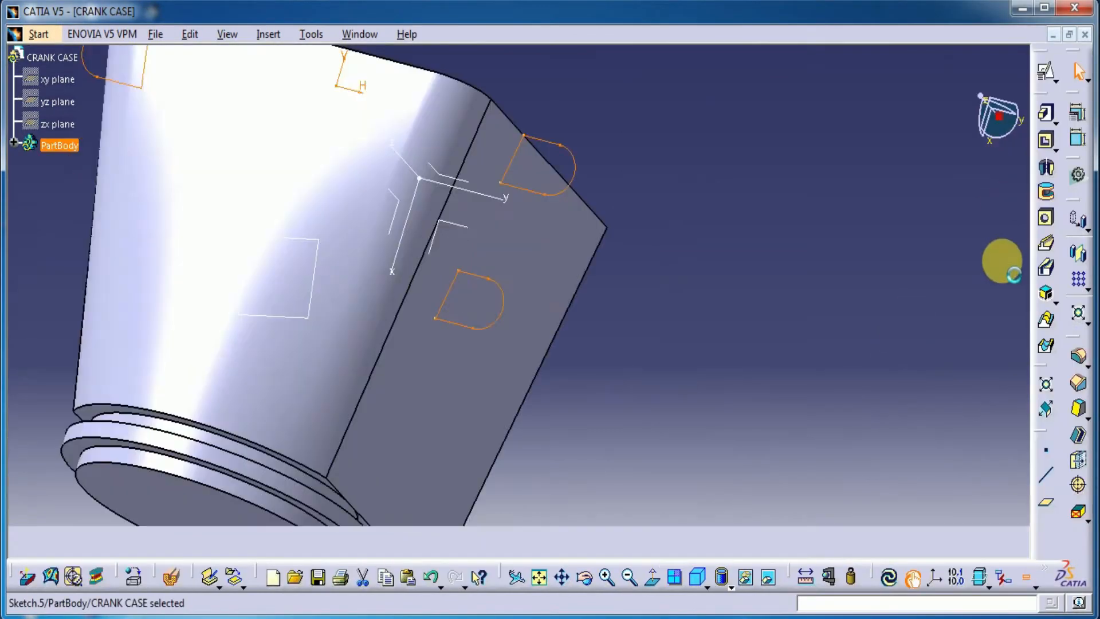
pyautogui.click(1047, 116)
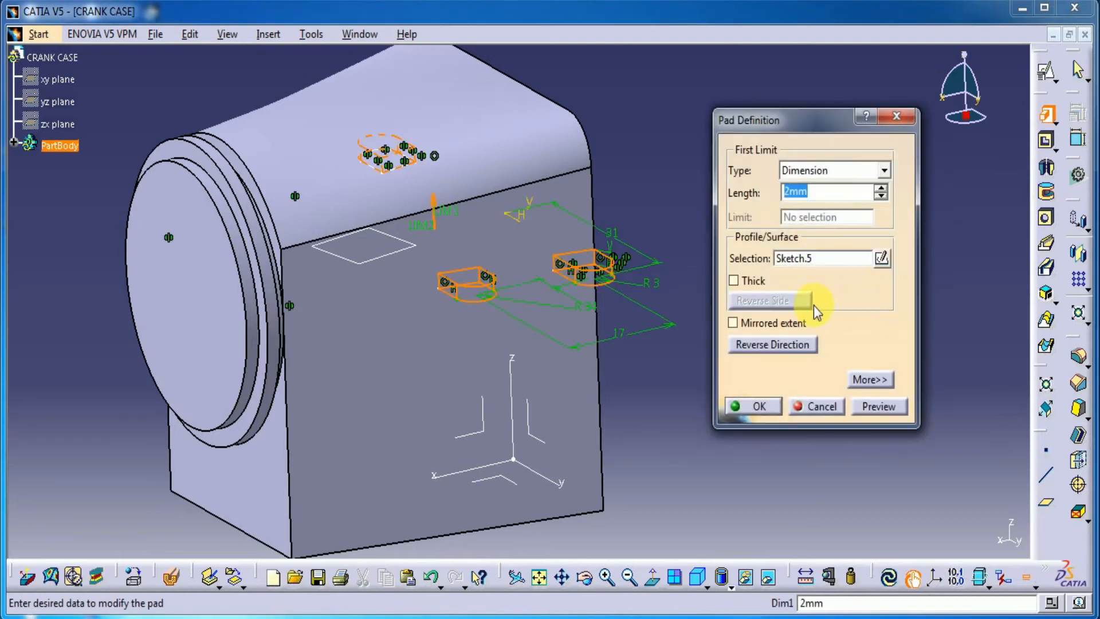
pyautogui.write('20')
pyautogui.click(868, 407)
pyautogui.click(763, 344)
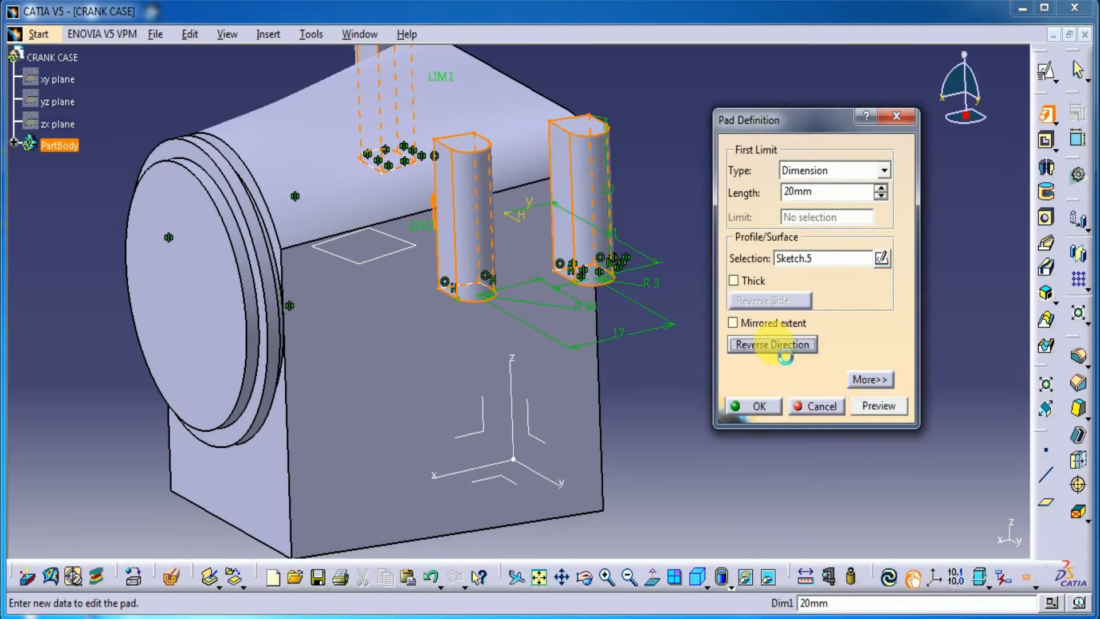
pyautogui.click(882, 408)
pyautogui.click(758, 406)
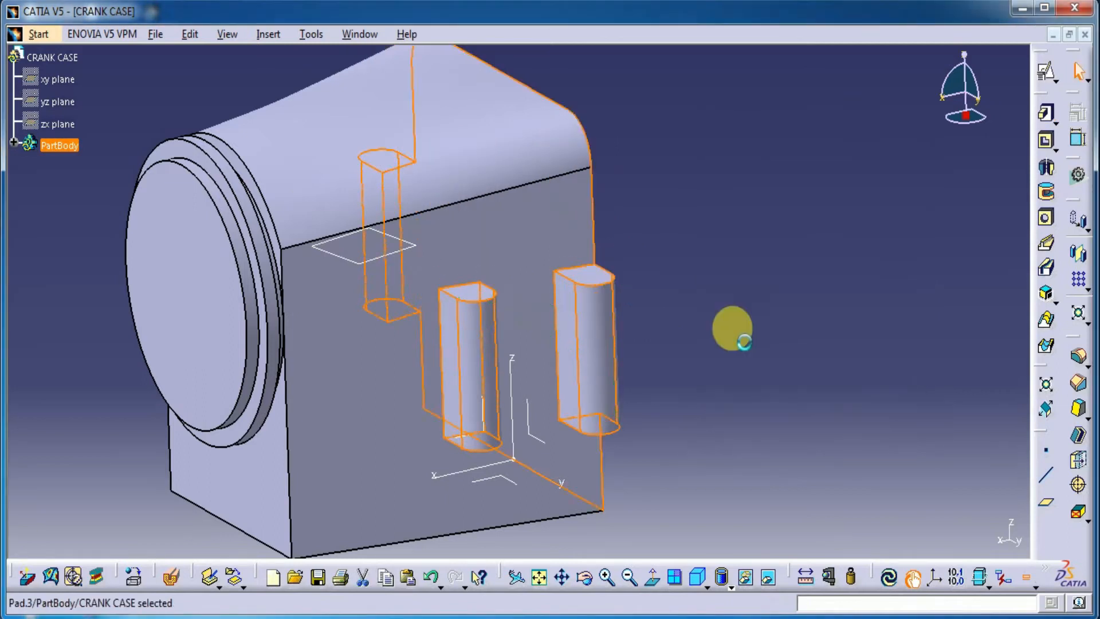
# Change the lug sketch plane's offset from the body's bottom face to 41 mm and update the part
pyautogui.moveTo(351, 442); pyautogui.dragTo(494, 467, button='middle')
pyautogui.moveTo(607, 259); pyautogui.dragTo(630, 382, button='middle')
pyautogui.moveTo(480, 235); pyautogui.dragTo(693, 217, button='middle')
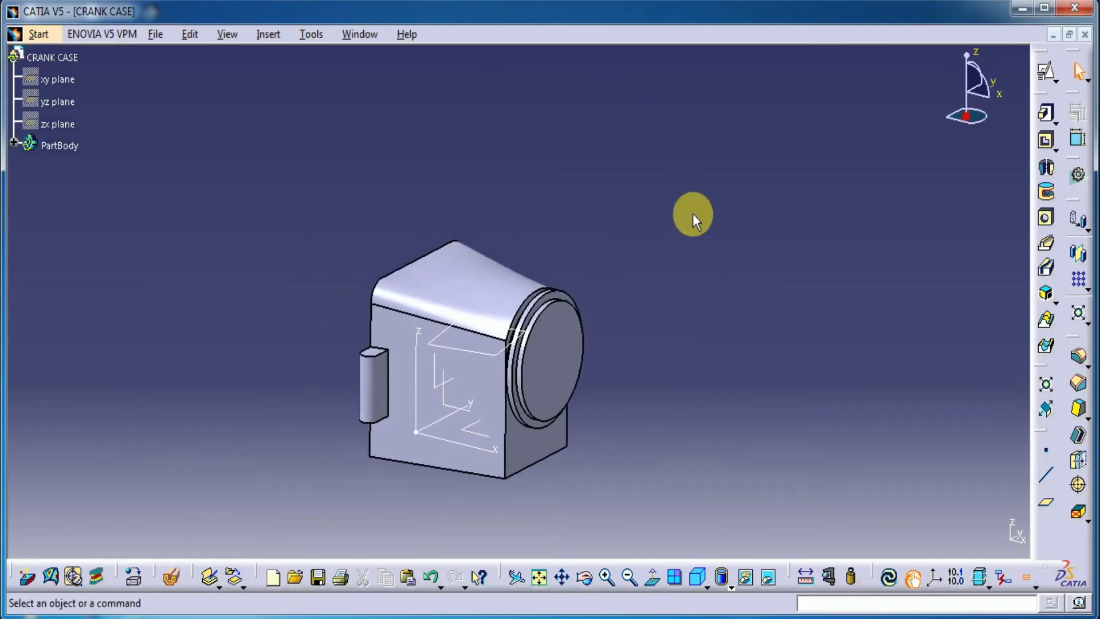
pyautogui.click(389, 346)
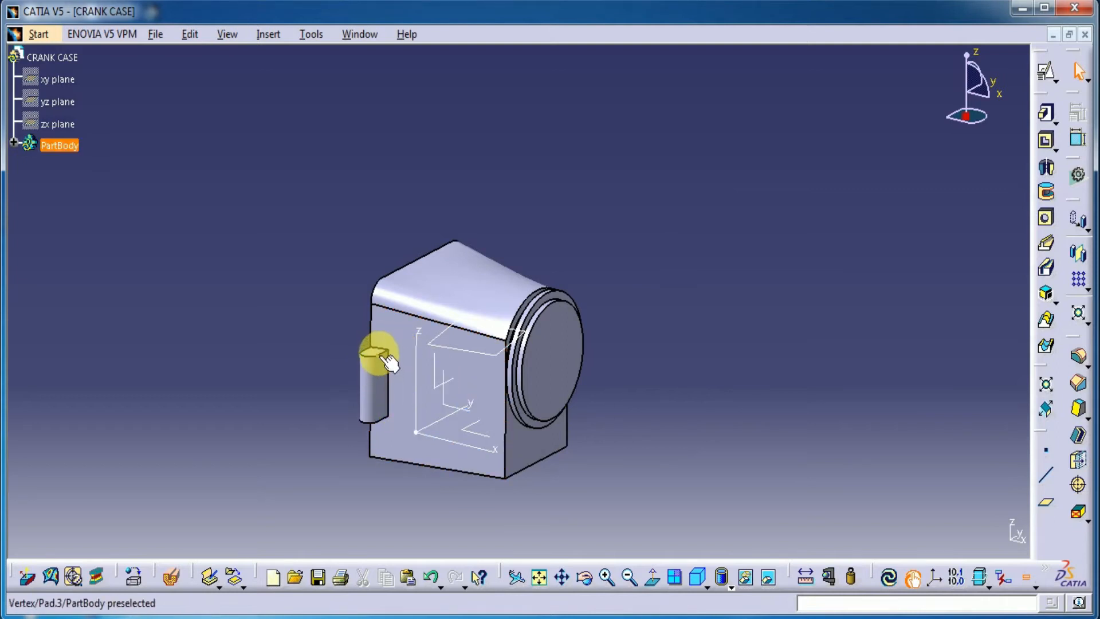
pyautogui.moveTo(673, 255); pyautogui.dragTo(601, 321, button='middle')
pyautogui.click(489, 360)
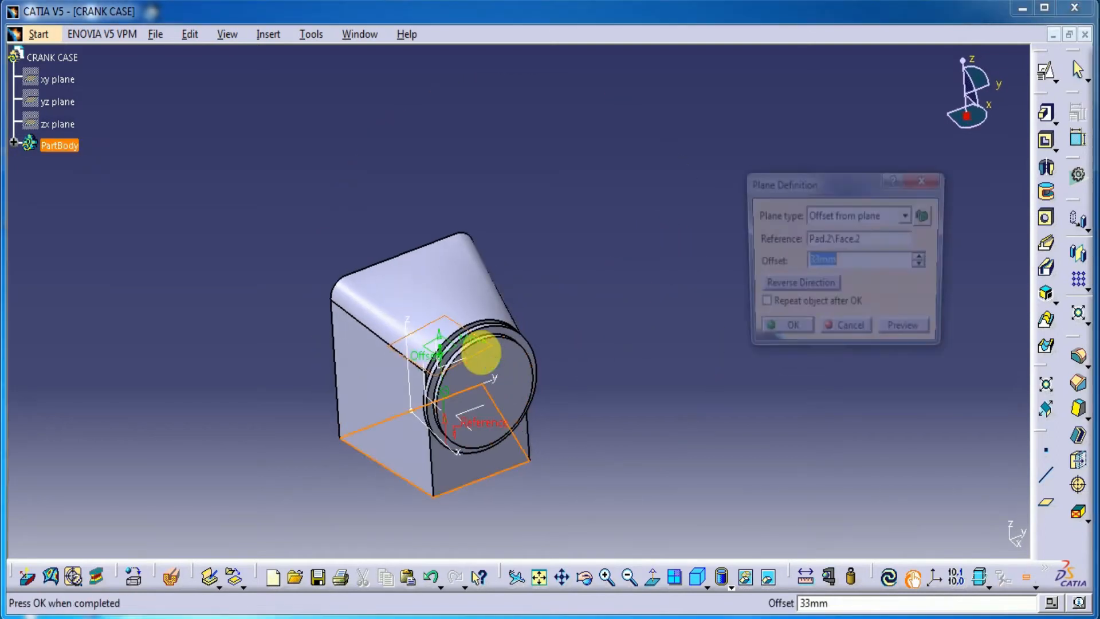
pyautogui.write('41')
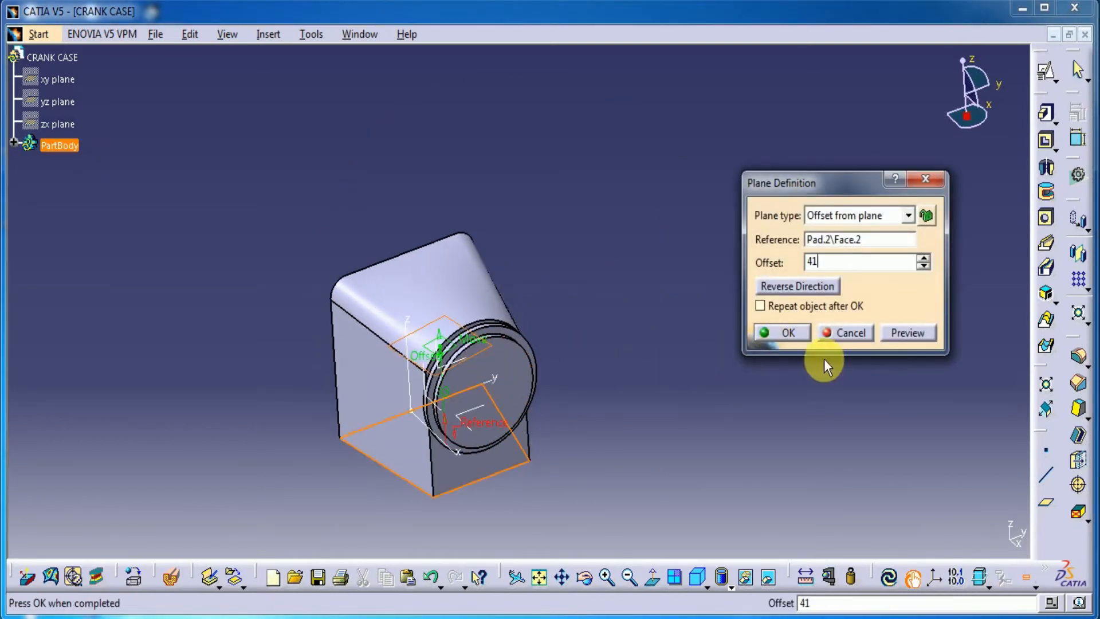
pyautogui.click(909, 333)
pyautogui.click(784, 333)
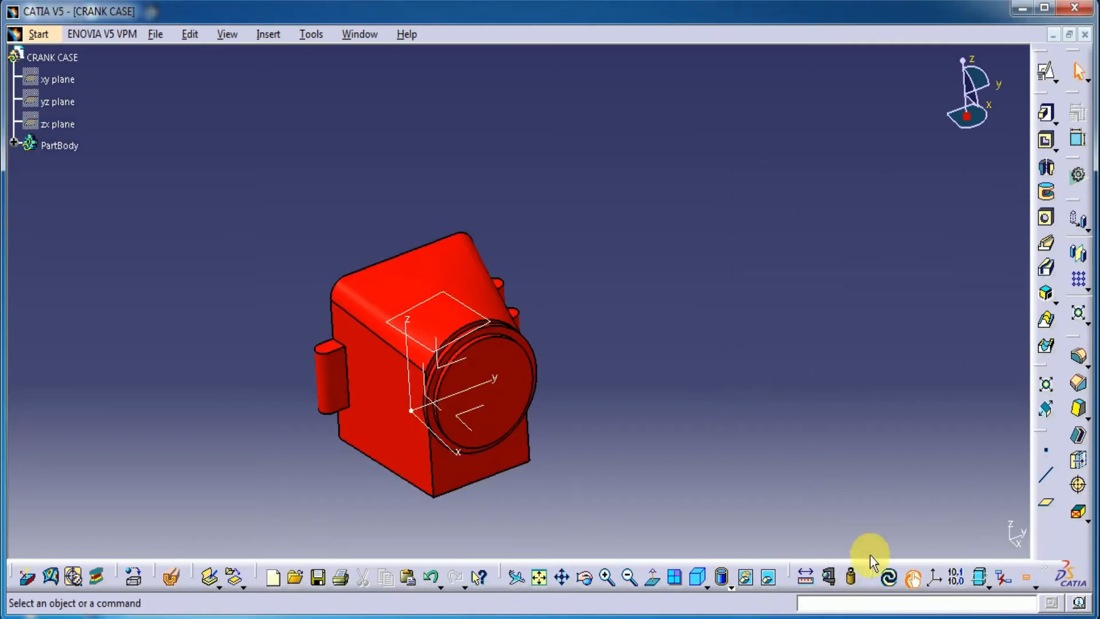
pyautogui.click(891, 577)
# Hide the offset plane used for the lug sketch
pyautogui.moveTo(673, 366)
pyautogui.mouseDown(button='middle')
pyautogui.moveTo(523, 404)
pyautogui.moveTo(670, 334)
pyautogui.moveTo(658, 376)
pyautogui.moveTo(689, 403)
pyautogui.moveTo(523, 311)
pyautogui.moveTo(473, 363)
pyautogui.moveTo(668, 336)
pyautogui.moveTo(687, 385)
pyautogui.moveTo(658, 373)
pyautogui.mouseUp(button='middle')
pyautogui.moveTo(547, 469); pyautogui.dragTo(613, 375, button='middle')
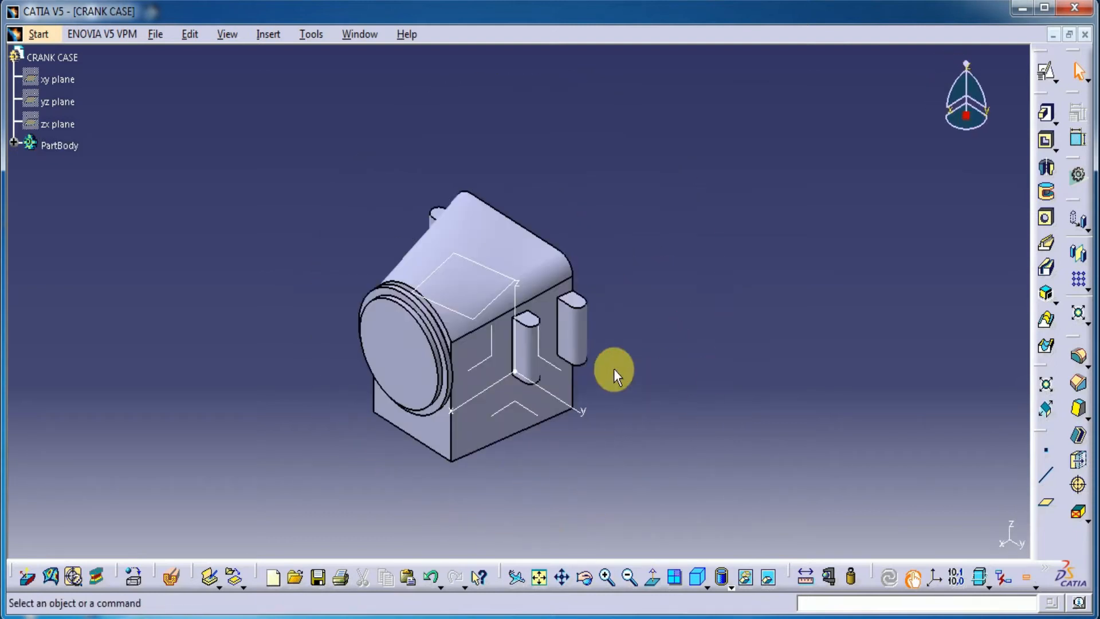
pyautogui.rightClick(489, 304)
pyautogui.click(536, 347)
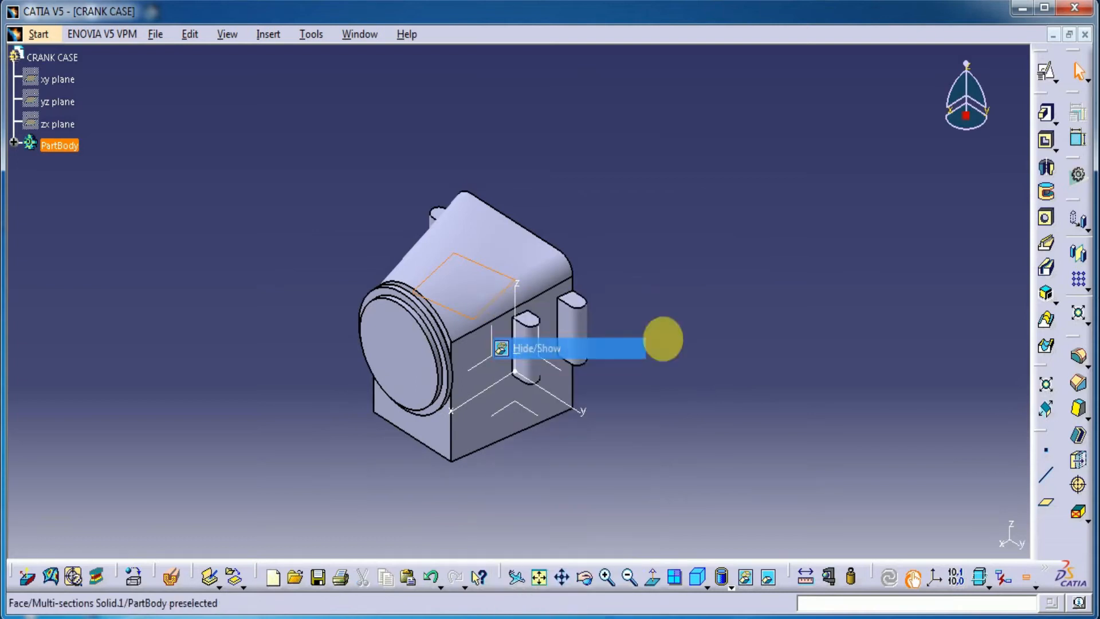
# Cut a blind hole 3 mm in diameter and 20 mm deep in the side lug farthest from the round flange, centred on its rounded end
pyautogui.click(1046, 226)
pyautogui.keyDown('ctrl'); pyautogui.moveTo(613, 418); pyautogui.dragTo(694, 332, button='middle'); pyautogui.keyUp('ctrl')
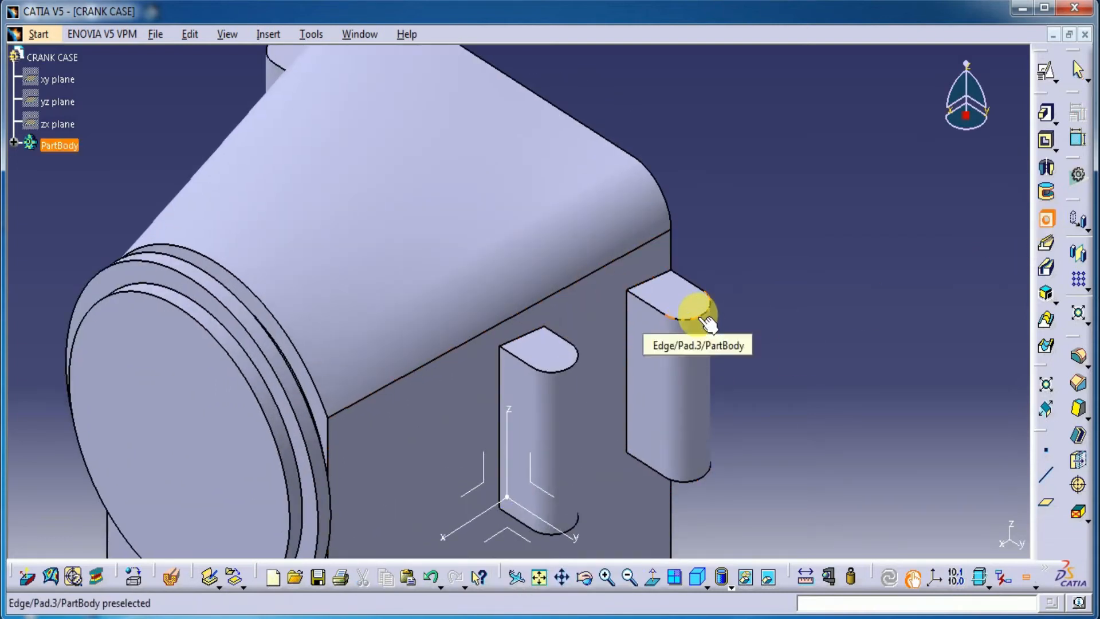
pyautogui.click(700, 314)
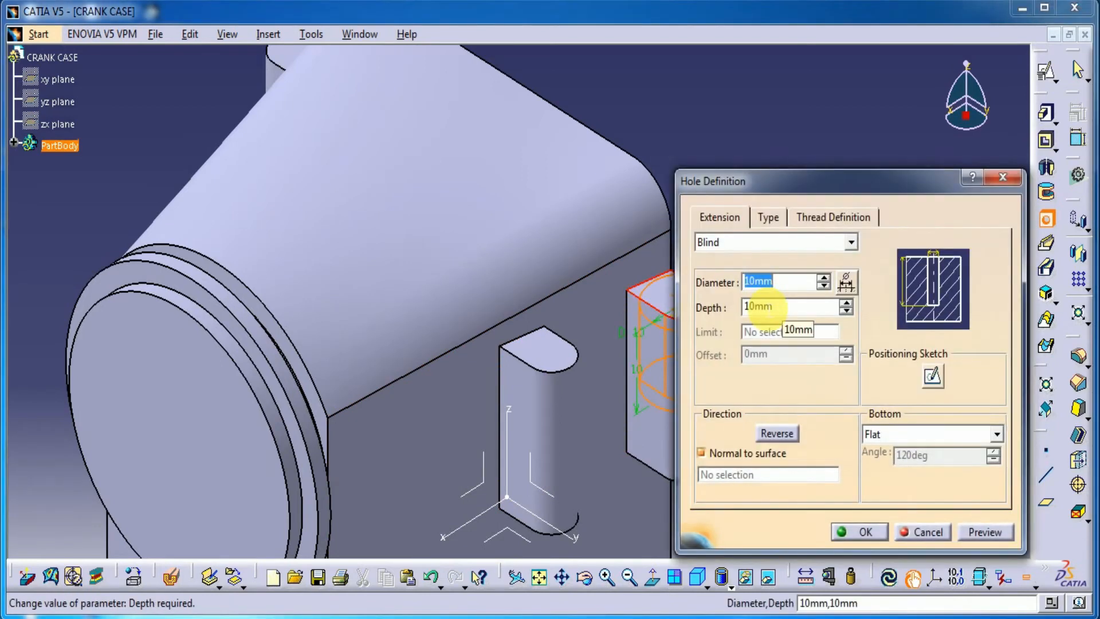
pyautogui.click(788, 309)
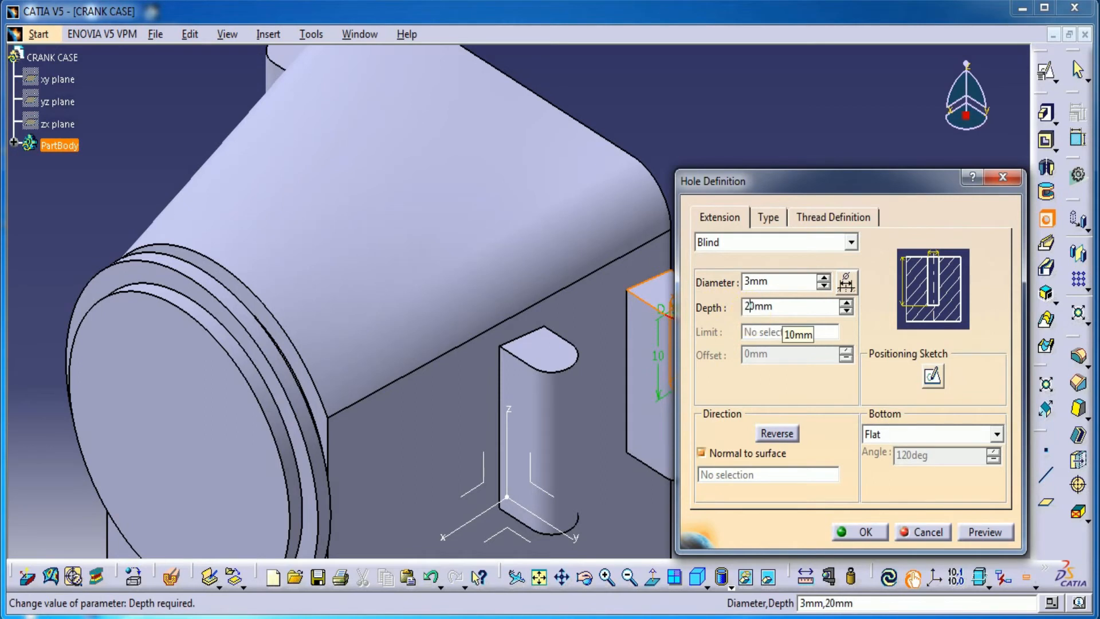
pyautogui.click(853, 530)
pyautogui.moveTo(824, 372); pyautogui.dragTo(825, 293, button='middle')
pyautogui.click(820, 324)
# Add a 3 mm diameter, 20 mm deep blind hole to the lug nearer the round flange, centred on its rounded end
pyautogui.click(1044, 217)
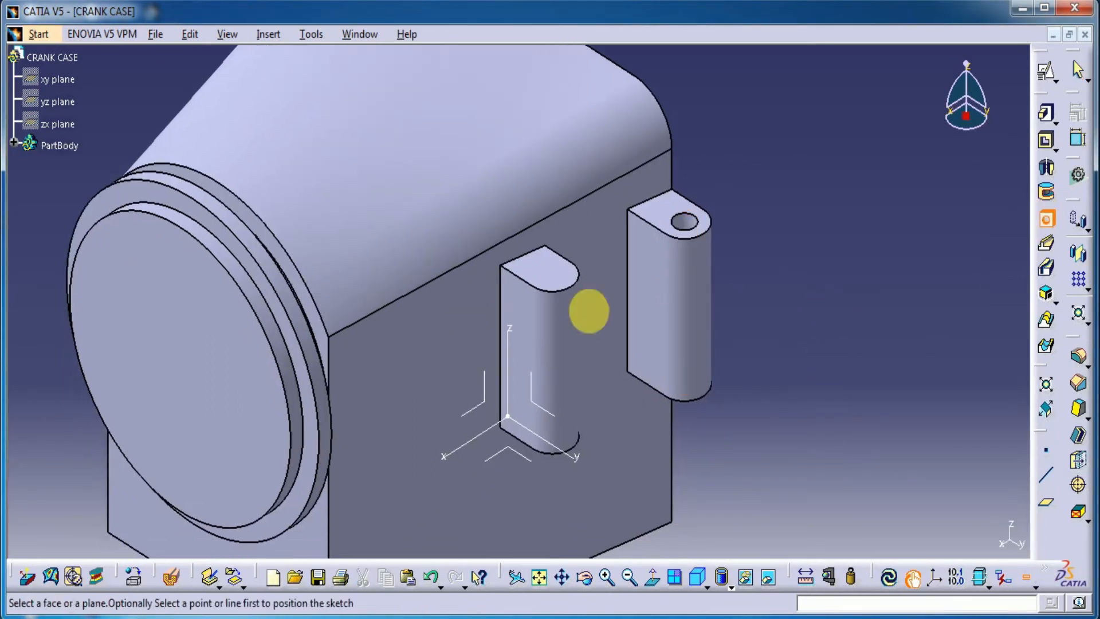
pyautogui.click(566, 286)
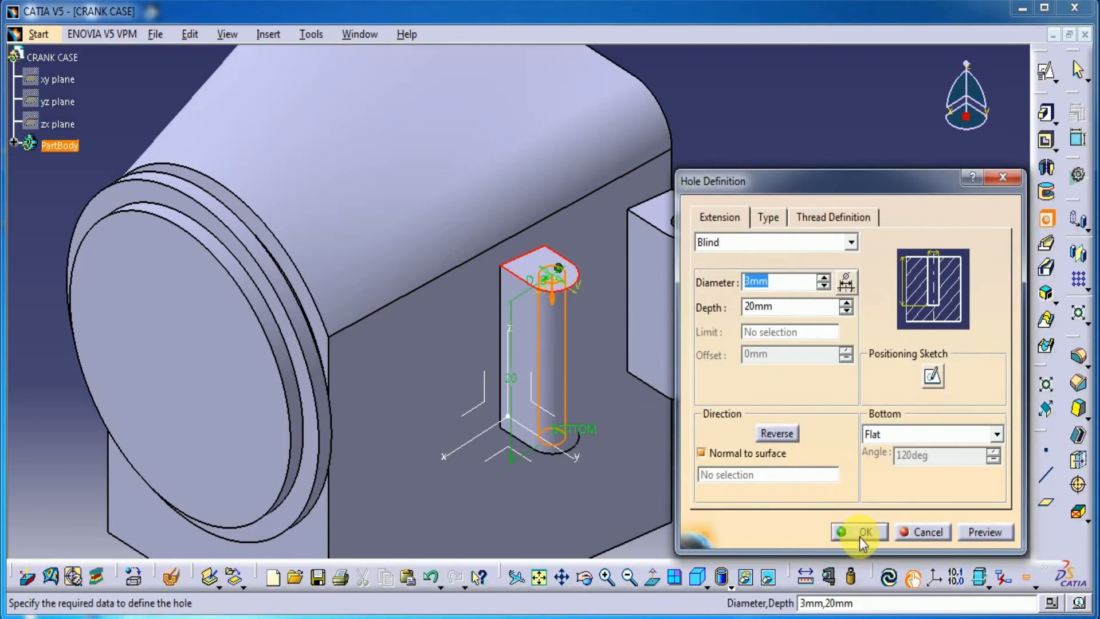
pyautogui.click(853, 530)
# Add a 3 mm diameter, 20 mm deep blind hole to the lug on the body's opposite side
pyautogui.moveTo(677, 404); pyautogui.dragTo(691, 469, button='middle')
pyautogui.moveTo(273, 178); pyautogui.dragTo(335, 241, button='middle')
pyautogui.click(1045, 218)
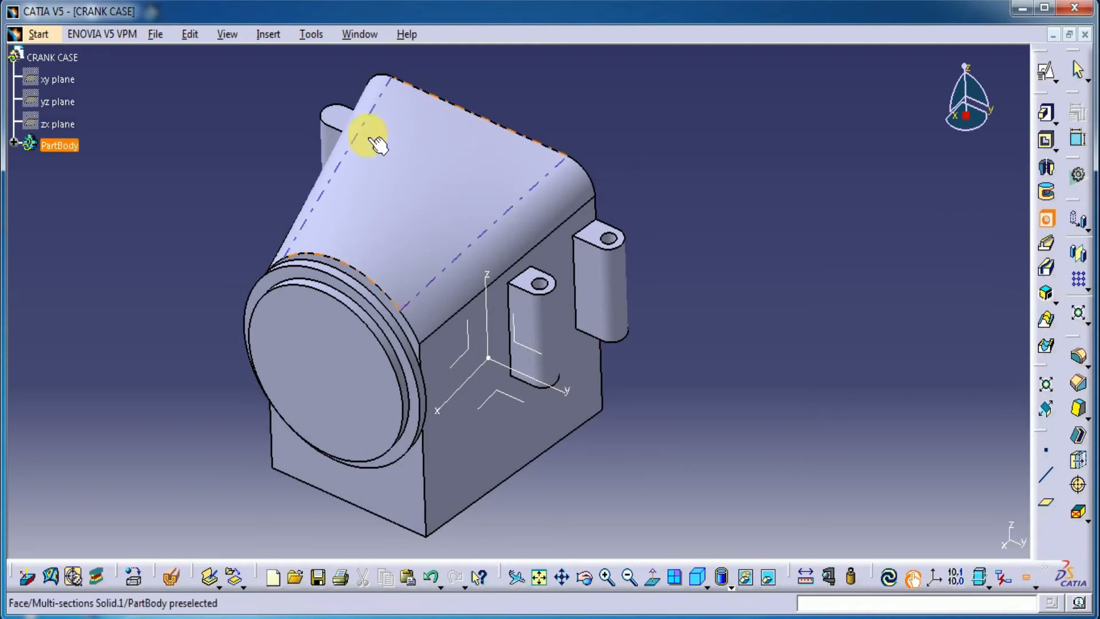
pyautogui.click(333, 122)
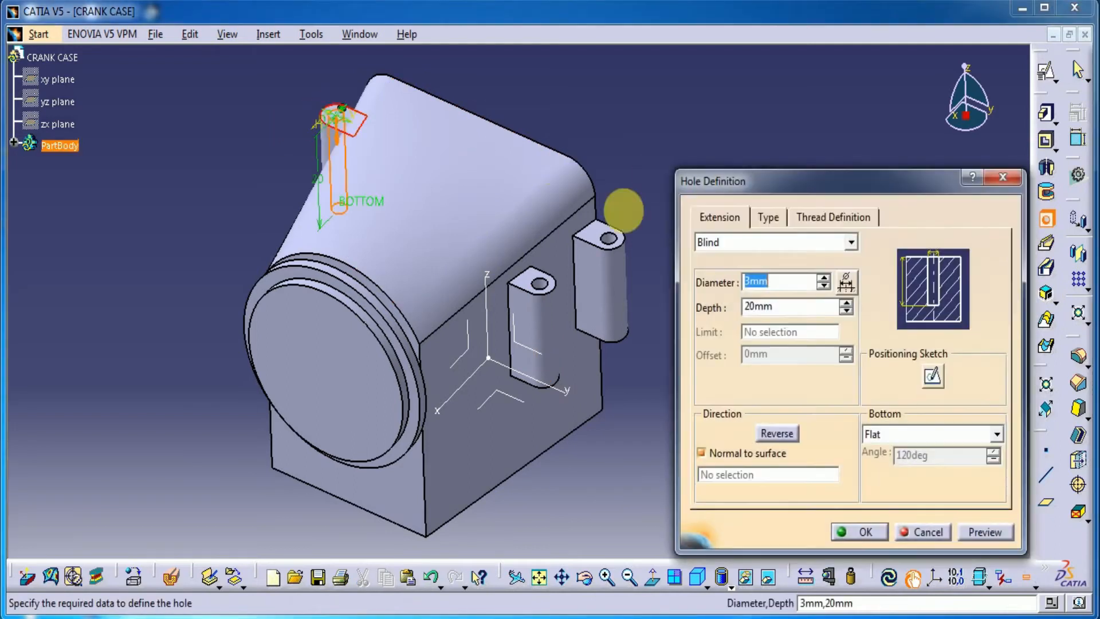
pyautogui.click(862, 532)
pyautogui.moveTo(644, 167); pyautogui.dragTo(650, 221, button='middle')
pyautogui.moveTo(361, 246); pyautogui.dragTo(224, 242, button='middle')
pyautogui.moveTo(630, 466); pyautogui.dragTo(516, 449, button='middle')
pyautogui.click(528, 464)
pyautogui.click(1047, 73)
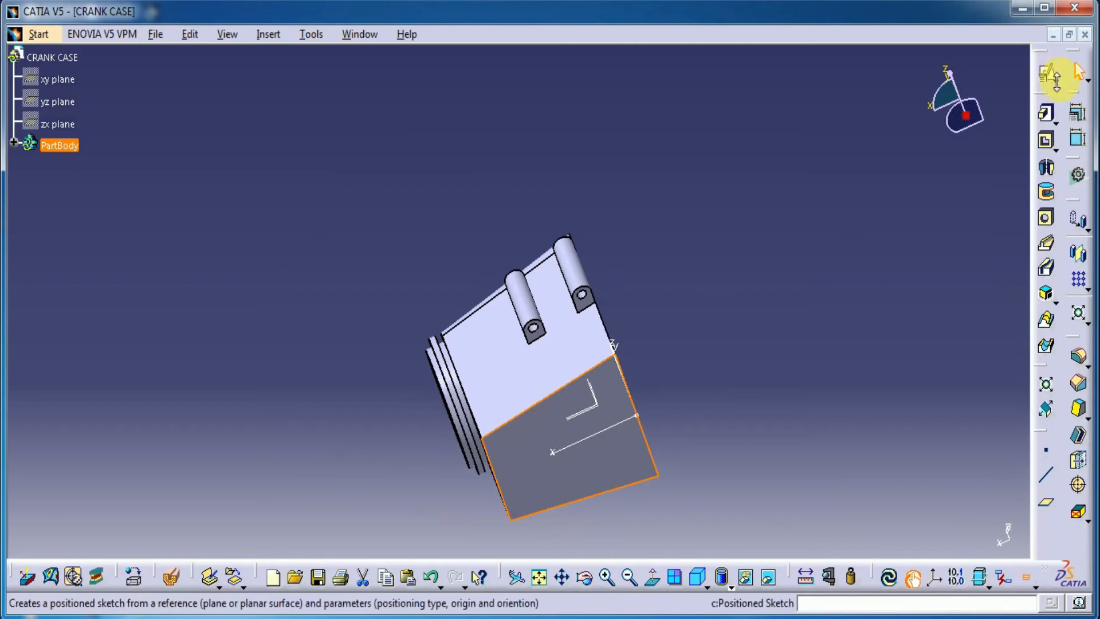
pyautogui.moveTo(709, 325); pyautogui.dragTo(596, 164, button='middle')
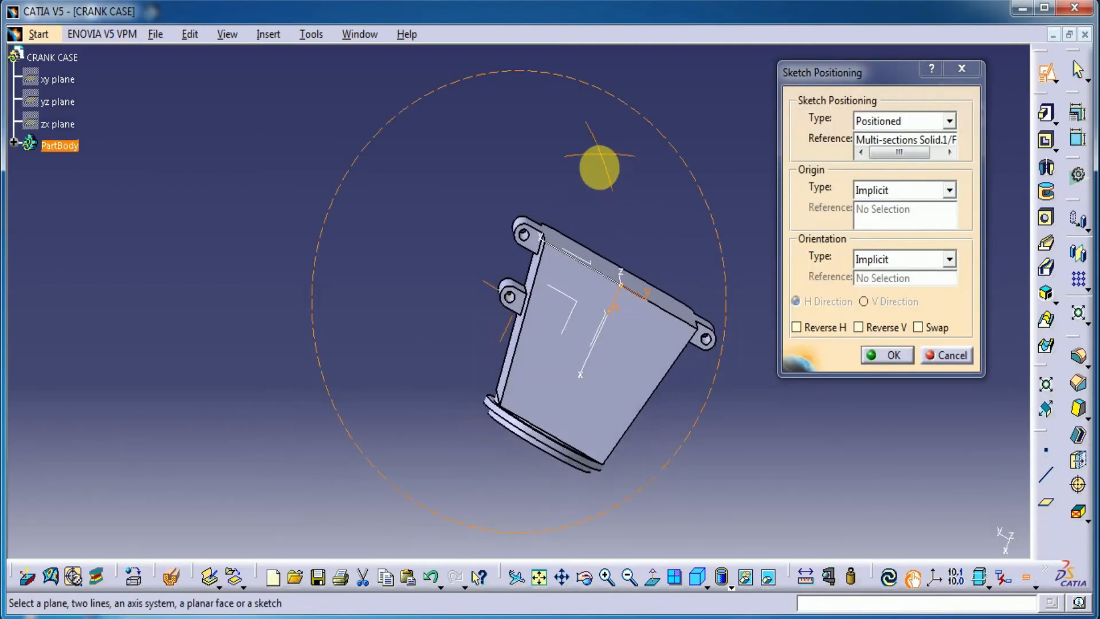
pyautogui.click(831, 328)
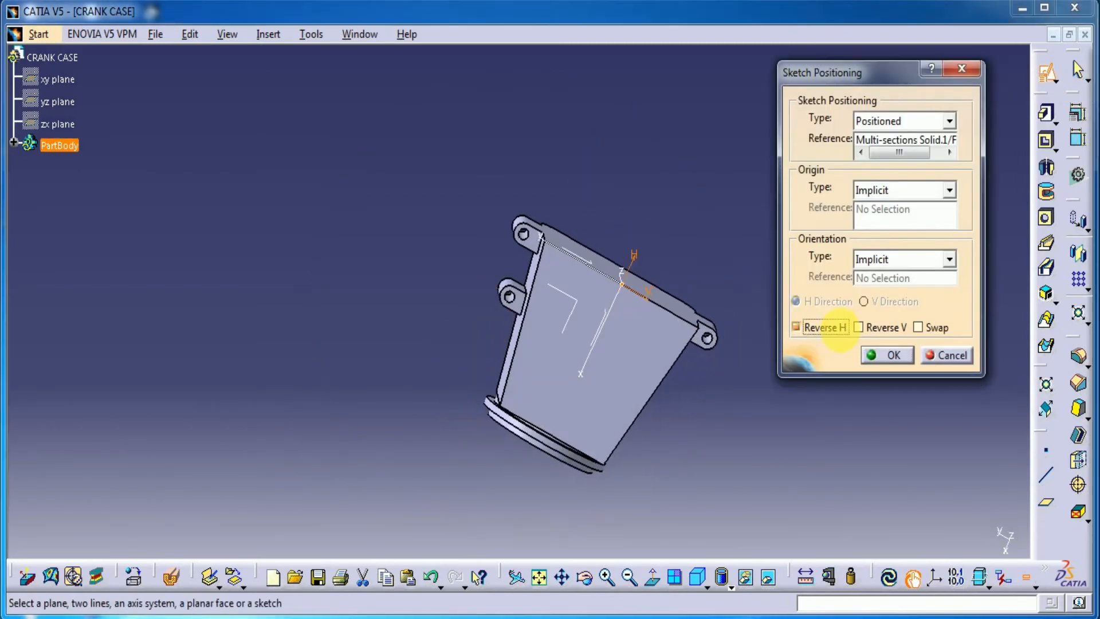
pyautogui.click(901, 355)
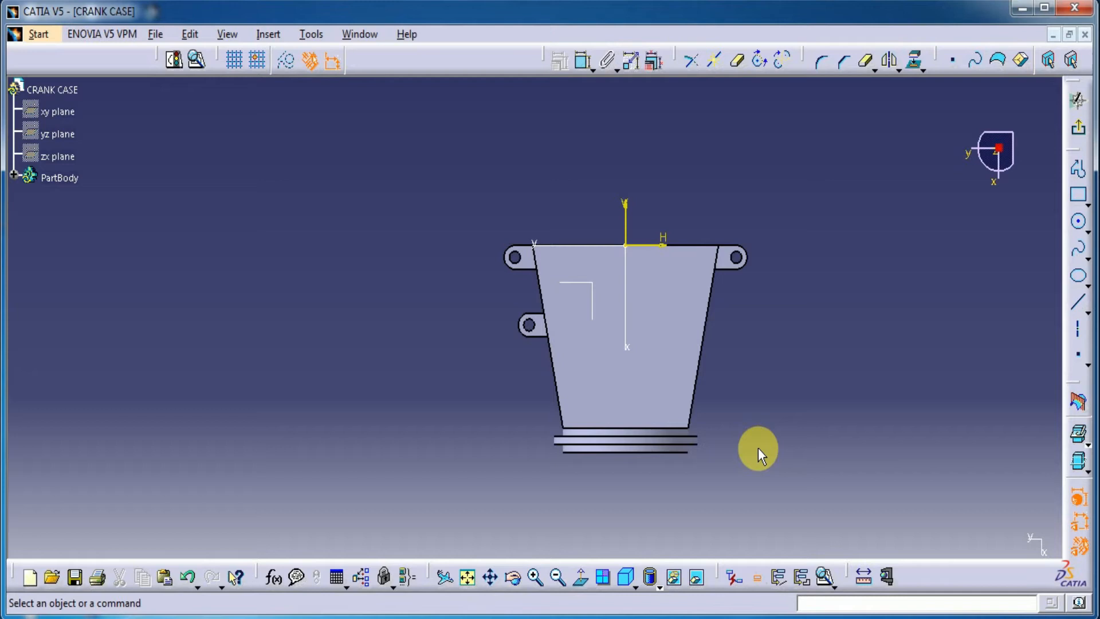
pyautogui.click(1078, 127)
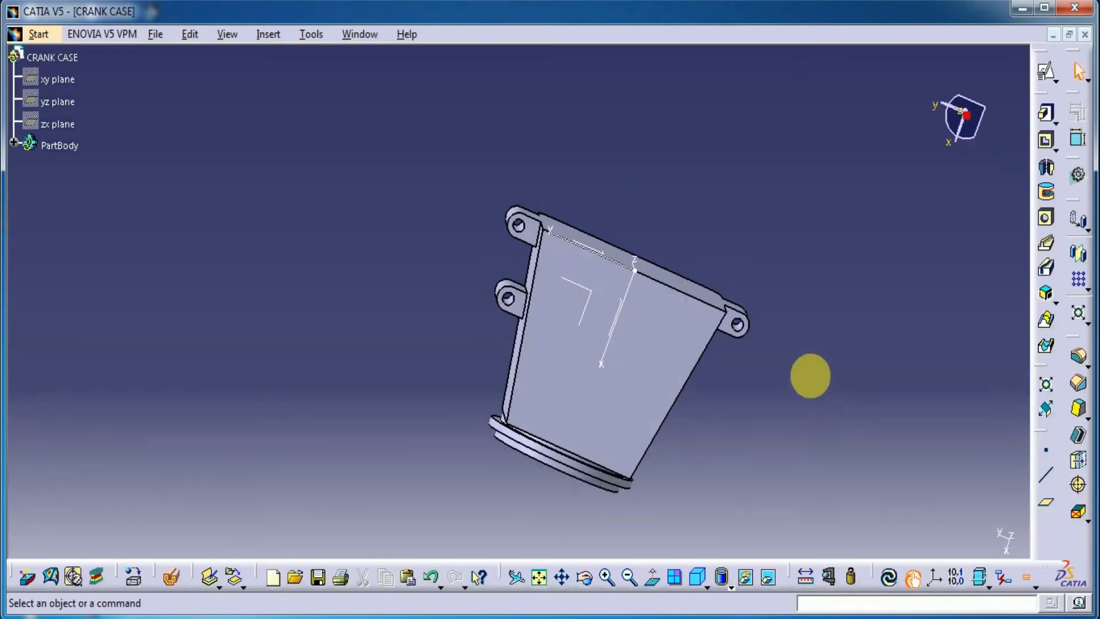
# Create a positioned sketch on the body's end face opposite the round flange and draw a rectangle about 44 mm wide and 20 mm high
pyautogui.moveTo(616, 160); pyautogui.dragTo(685, 309, button='middle')
pyautogui.click(693, 315)
pyautogui.click(1041, 75)
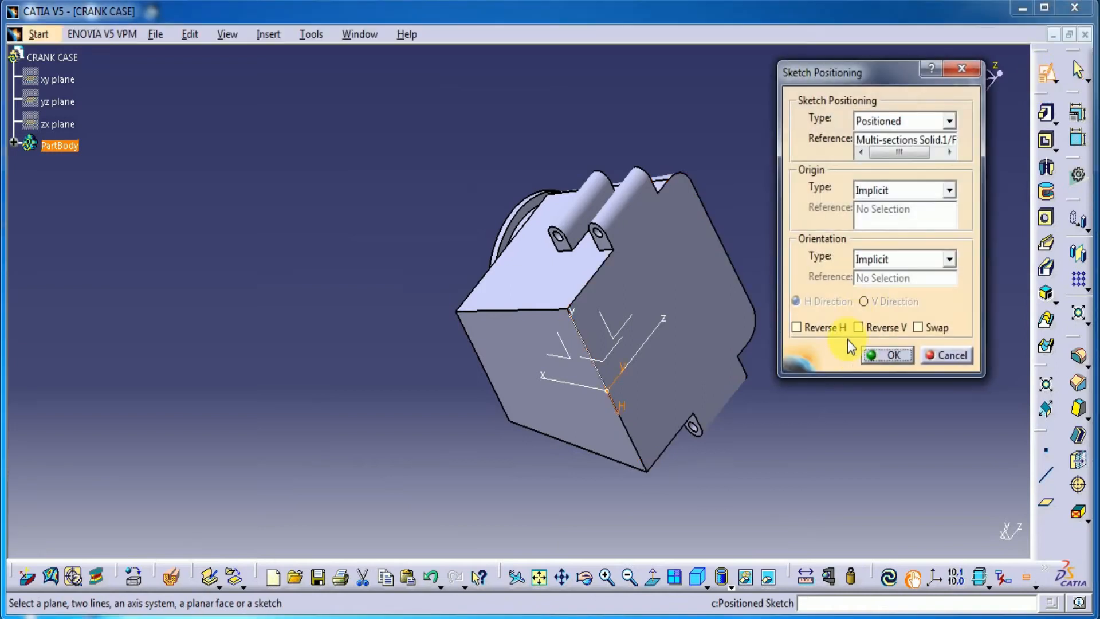
pyautogui.click(887, 356)
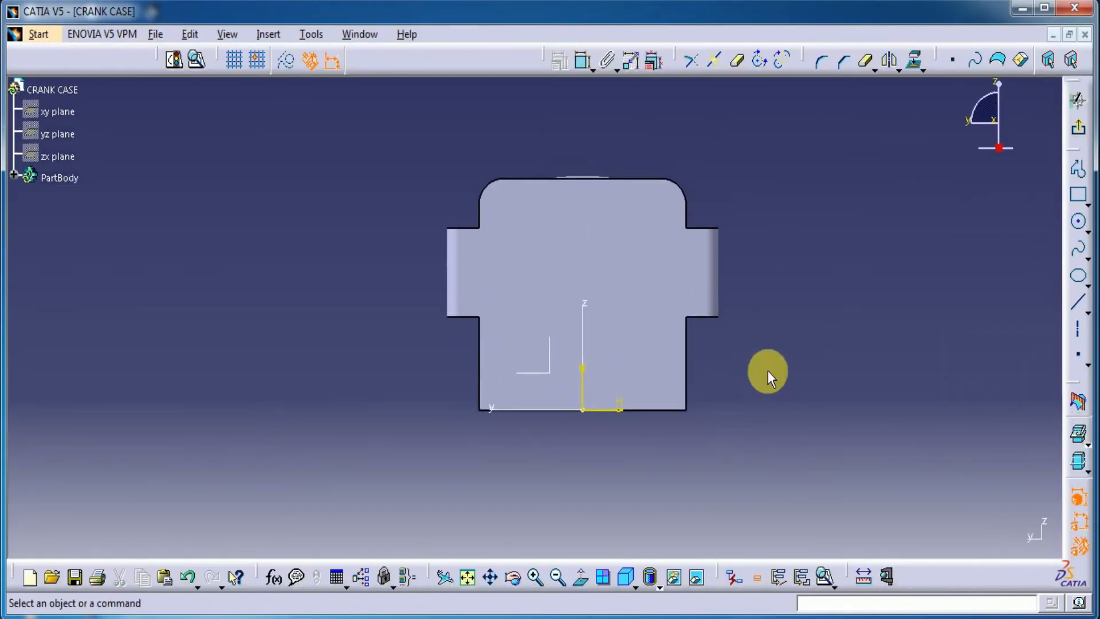
pyautogui.click(1080, 198)
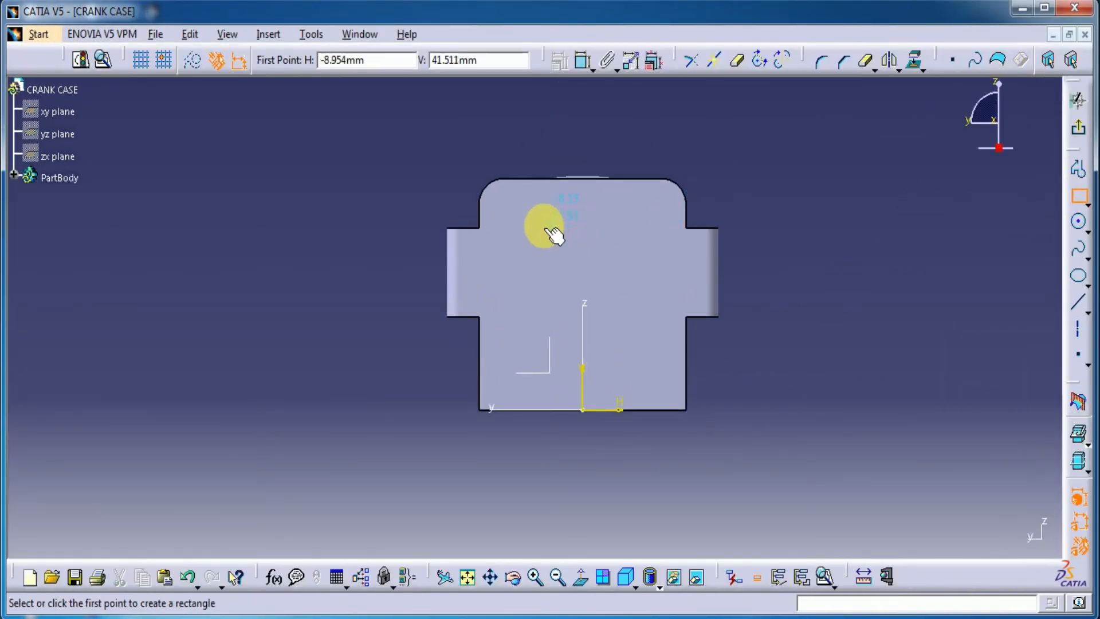
pyautogui.click(496, 224)
pyautogui.click(674, 313)
# Constrain the rectangle's two vertical sides to be symmetric about the sketch's vertical axis
pyautogui.click(584, 60)
pyautogui.click(681, 259)
pyautogui.click(497, 246)
pyautogui.rightClick(719, 158)
pyautogui.click(754, 264)
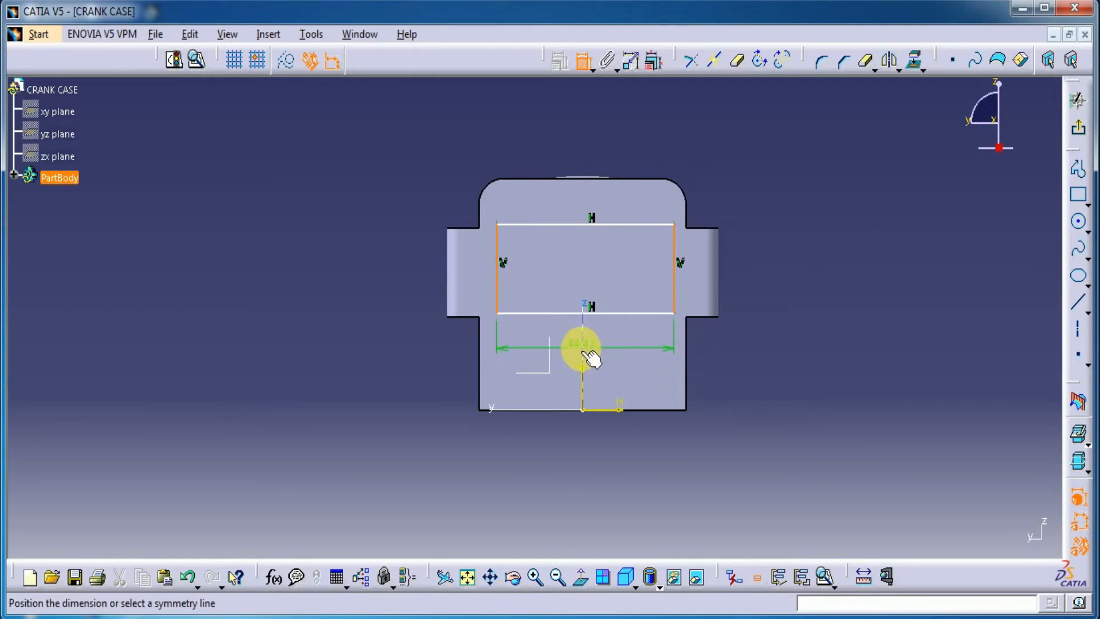
pyautogui.click(582, 346)
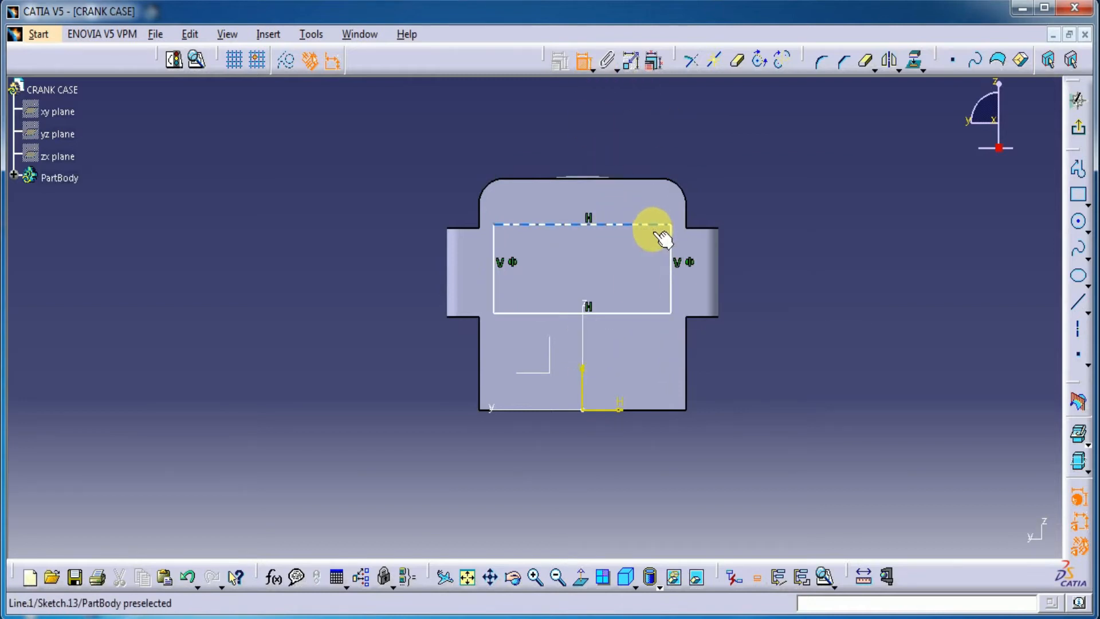
# Dimension the rectangle's height and width, setting them to 20 mm and 42 mm
pyautogui.click(672, 252)
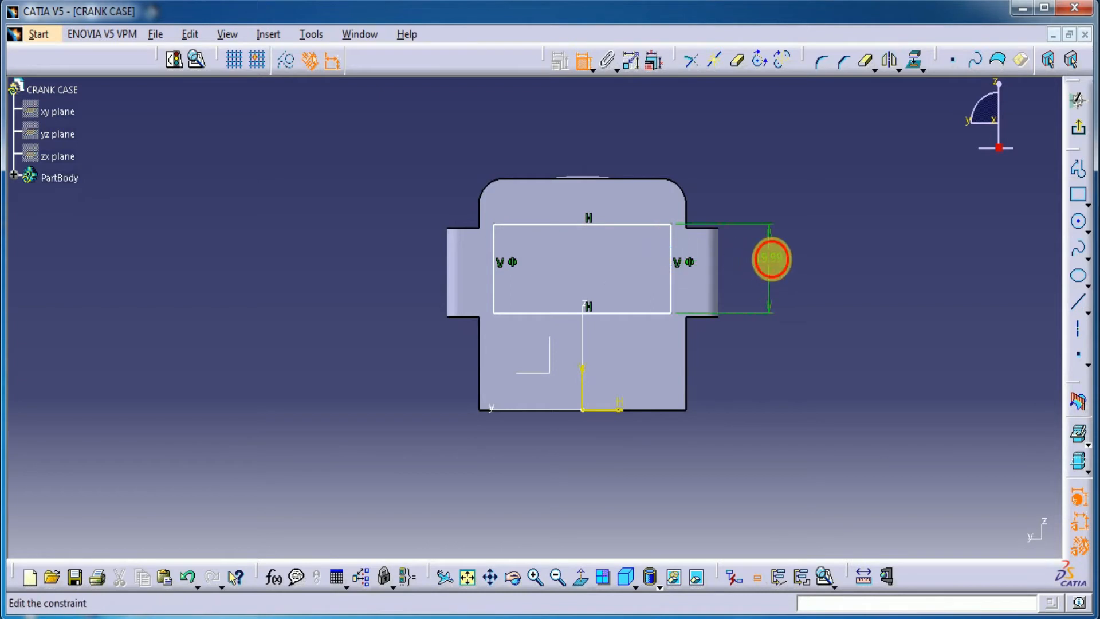
pyautogui.doubleClick(771, 259)
pyautogui.press('Return')
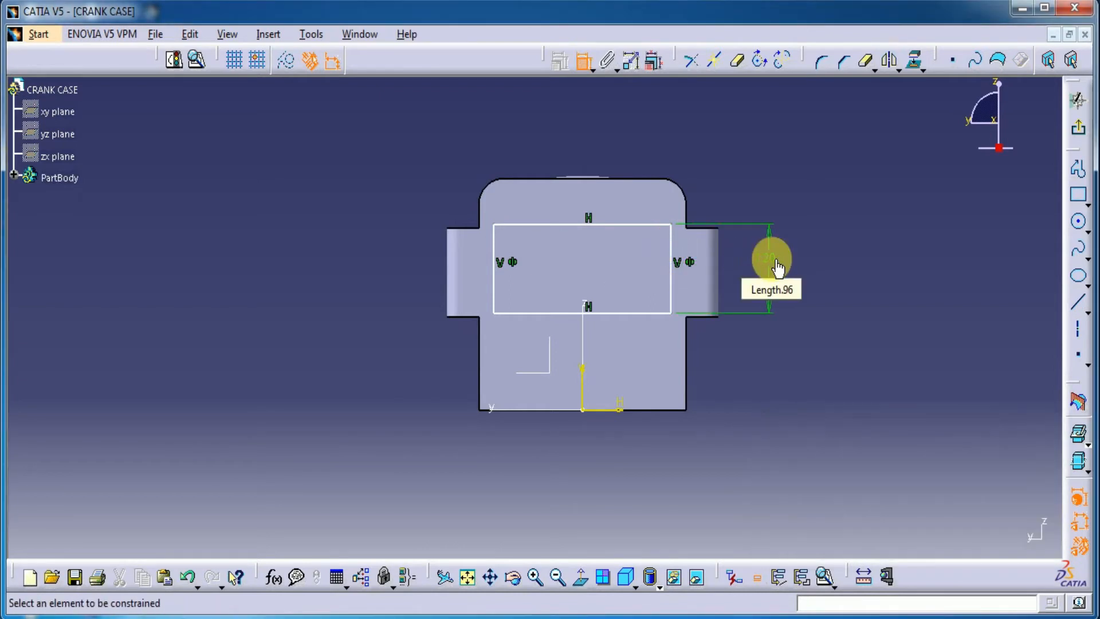
pyautogui.click(608, 224)
pyautogui.click(621, 120)
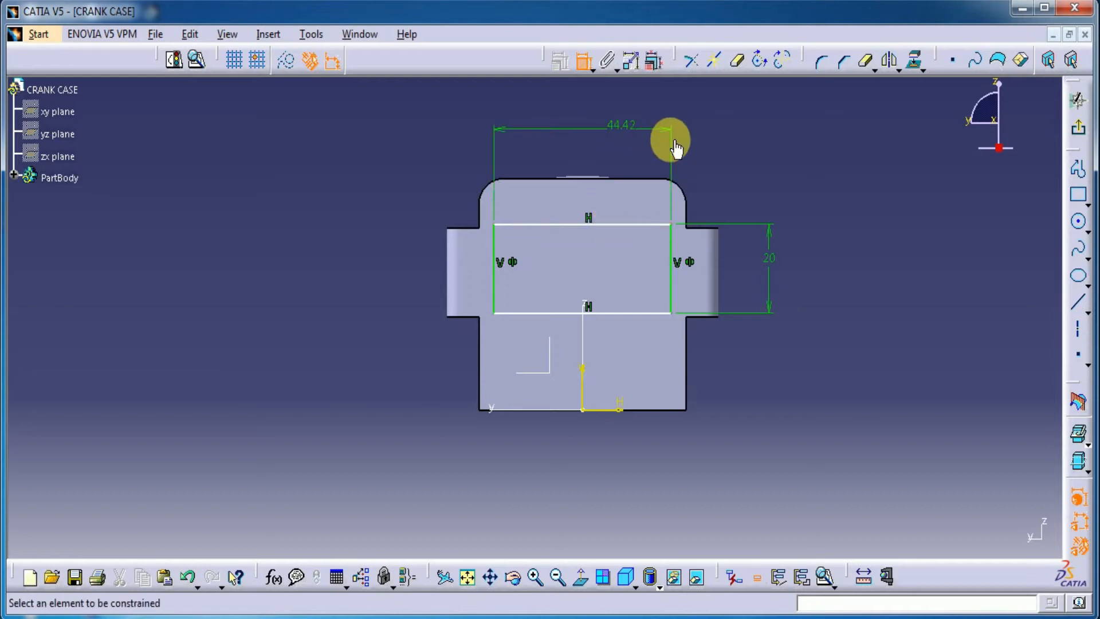
pyautogui.click(587, 69)
pyautogui.moveTo(665, 178); pyautogui.dragTo(619, 213, button='middle')
pyautogui.doubleClick(575, 162)
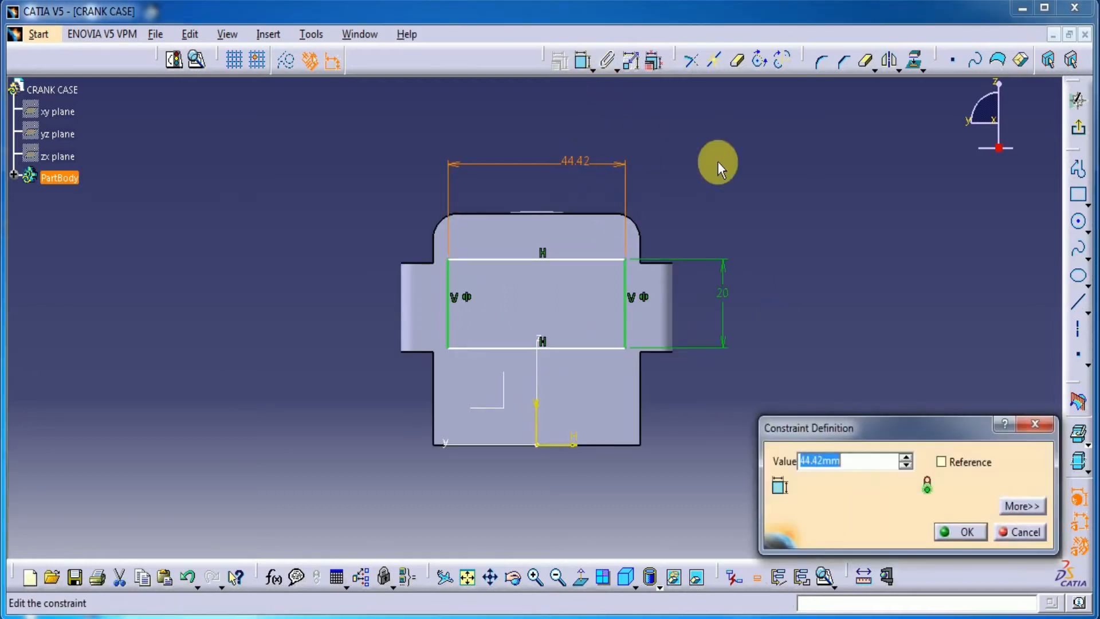
pyautogui.write('42')
pyautogui.press('Return')
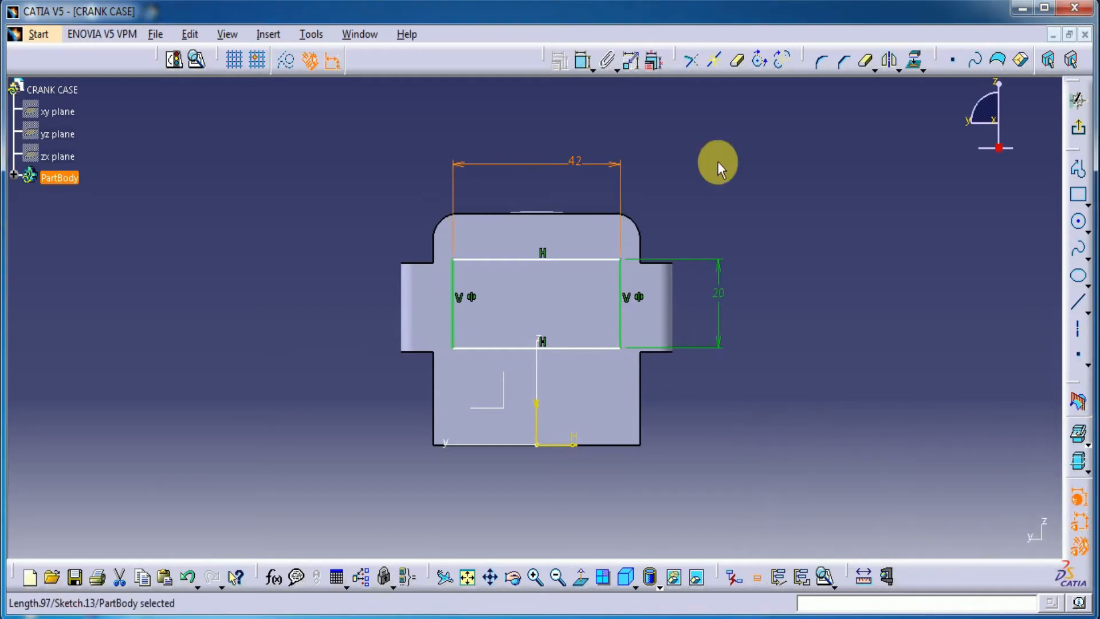
# Make the rectangle's upper edge coincident with the upper edge of the side lug
pyautogui.click(589, 260)
pyautogui.click(427, 269)
pyautogui.rightClick(344, 205)
pyautogui.click(371, 352)
# Exit the sketch and try to cut a 35 mm deep pocket from the 42 mm wide rectangle
pyautogui.click(1078, 127)
pyautogui.click(1045, 141)
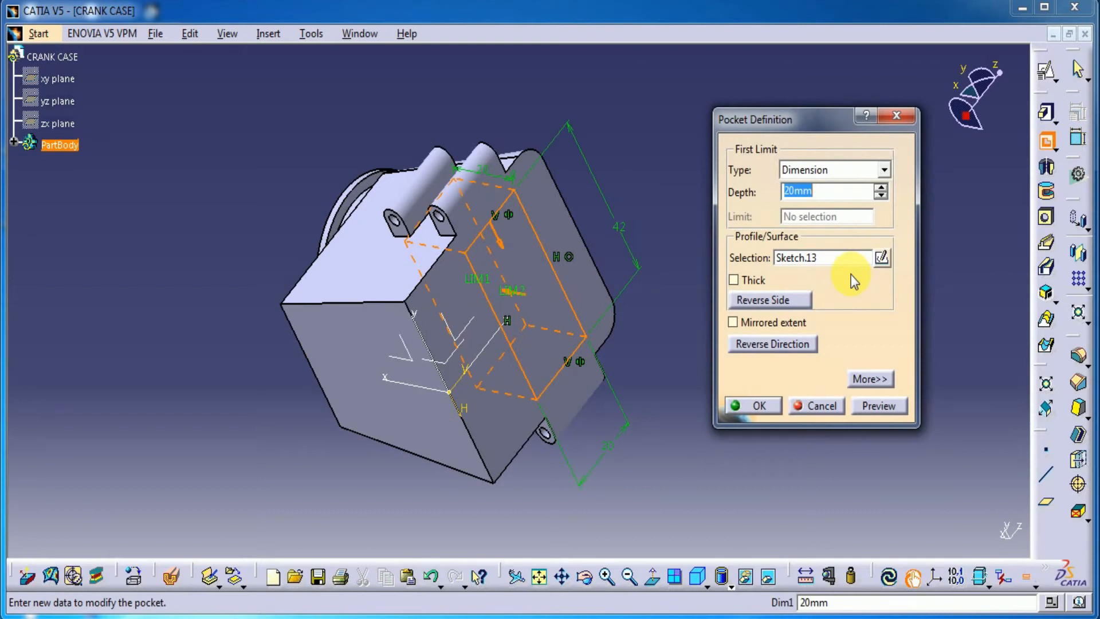
pyautogui.write('35')
pyautogui.click(871, 410)
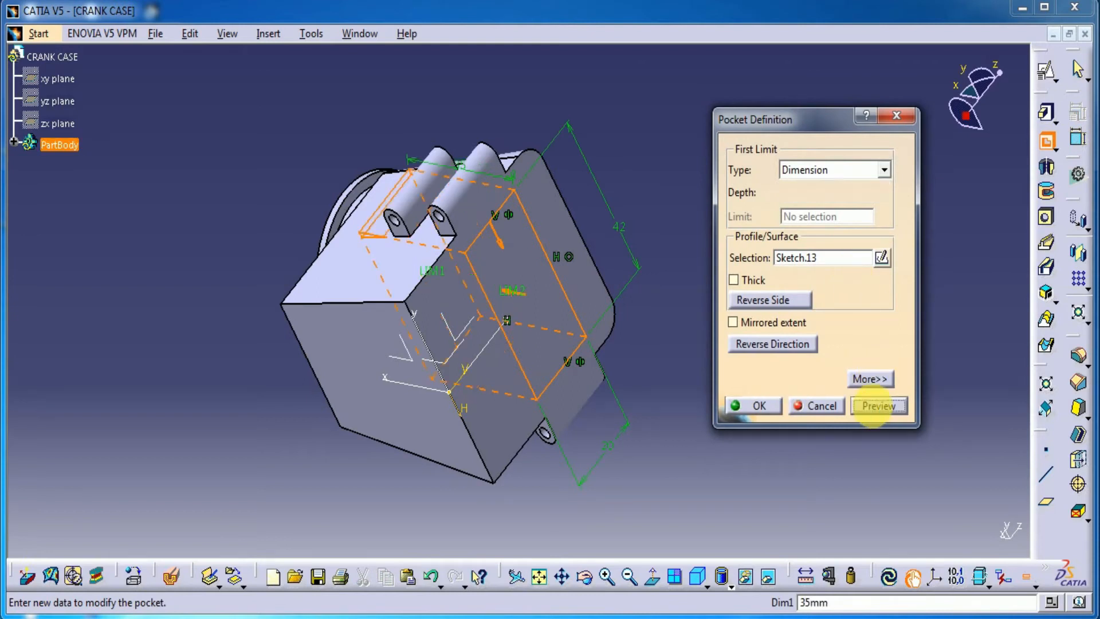
pyautogui.moveTo(338, 304); pyautogui.dragTo(401, 410, button='middle')
pyautogui.click(761, 409)
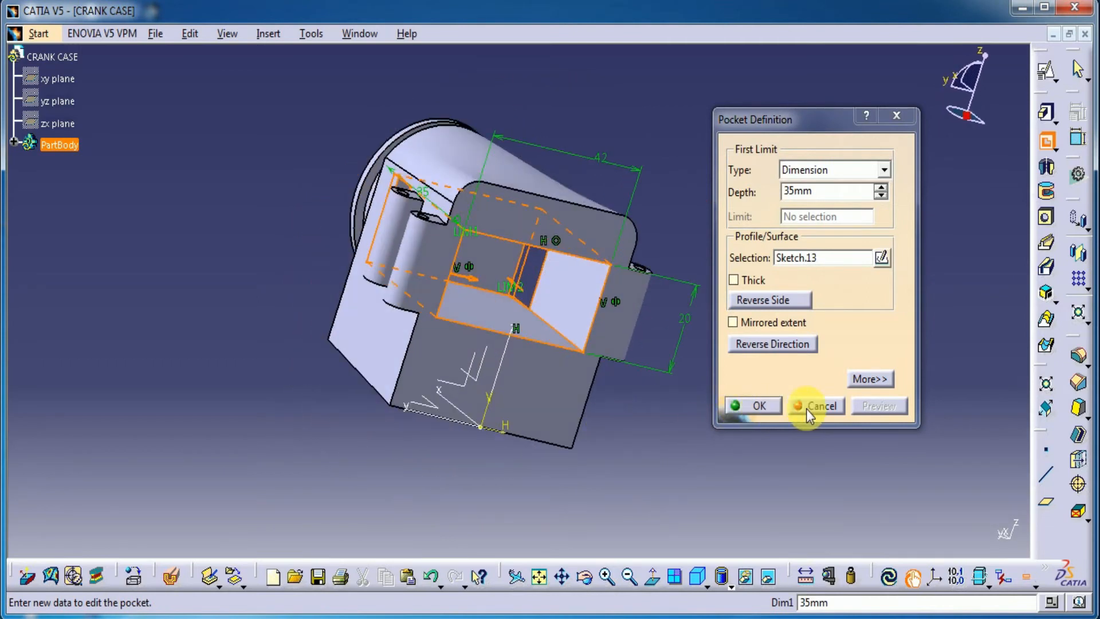
# Change the rectangle's width to 38 mm and exit the sketch
pyautogui.doubleClick(589, 258)
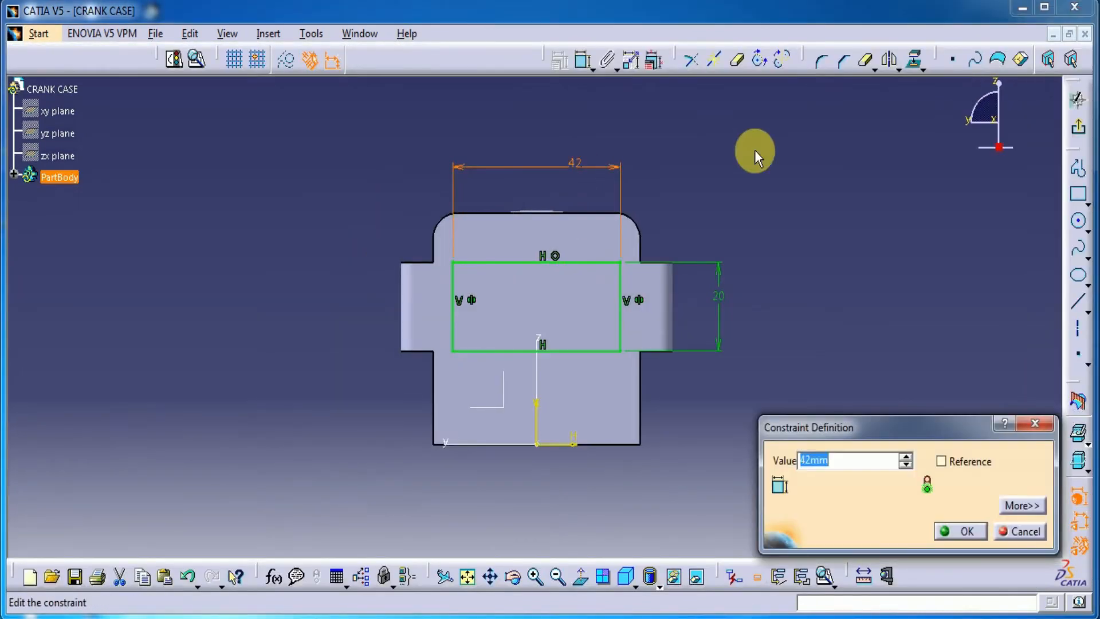
pyautogui.press('Return')
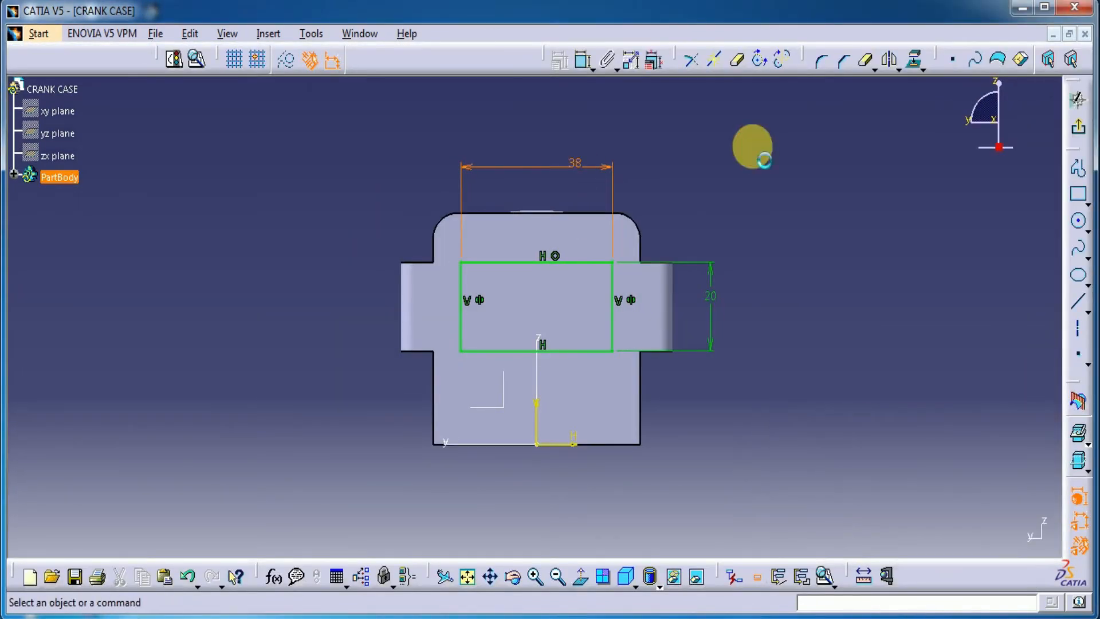
pyautogui.click(1087, 137)
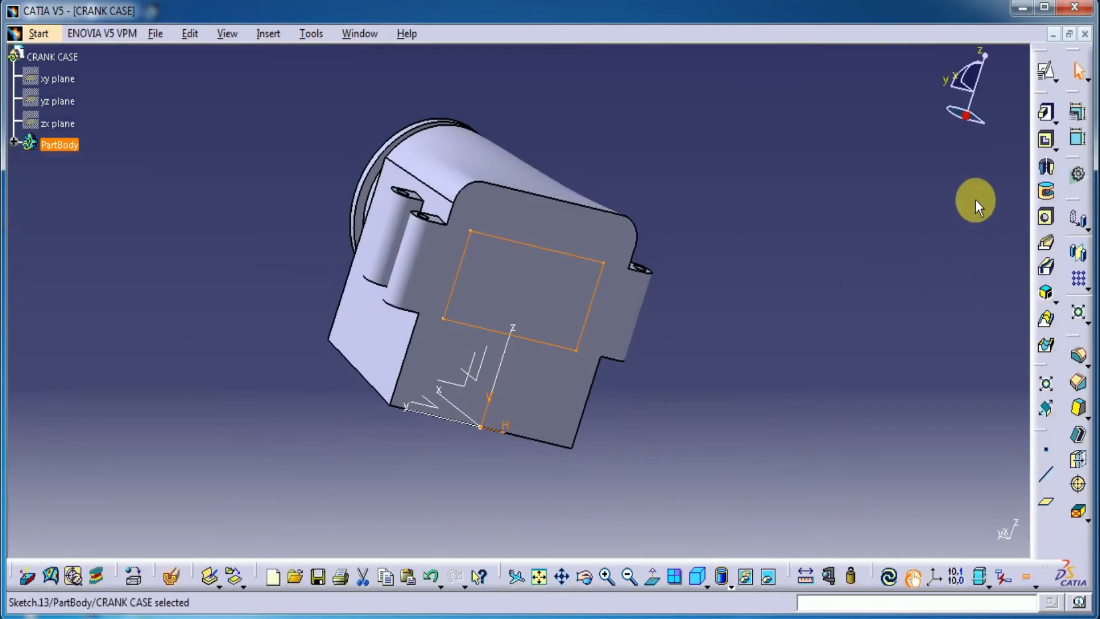
# Cut a 35 mm deep pocket into the body from the 38 mm wide rectangle sketch
pyautogui.click(1047, 140)
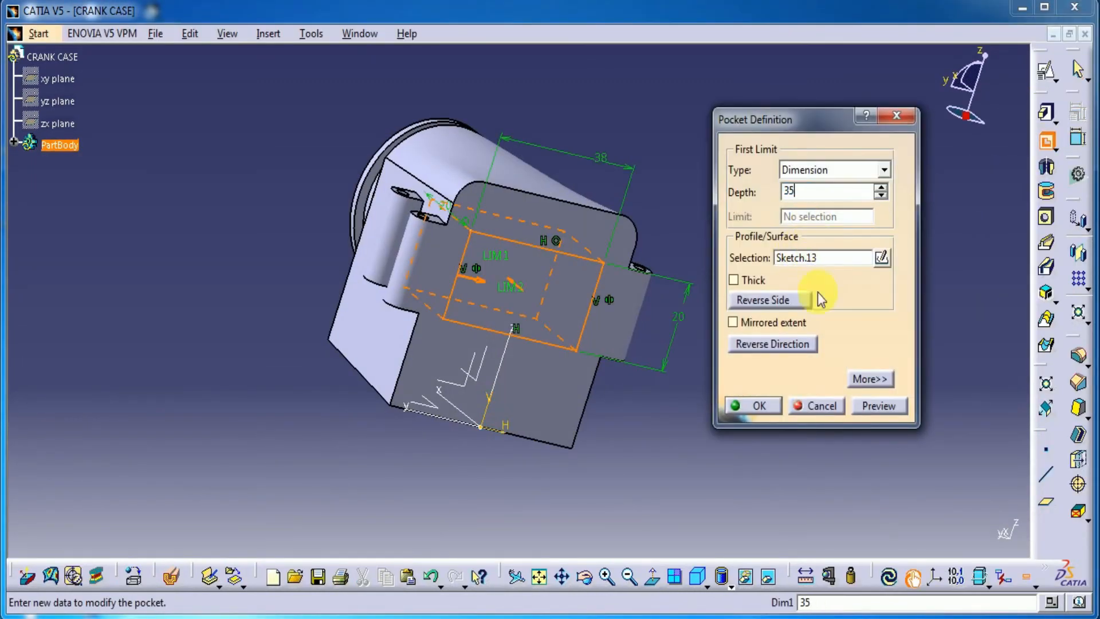
pyautogui.click(880, 408)
pyautogui.moveTo(513, 267); pyautogui.dragTo(561, 200, button='middle')
pyautogui.click(752, 405)
# Create a positioned sketch on the pocket's upper inner face with the horizontal direction reversed and the axes swapped
pyautogui.moveTo(503, 462)
pyautogui.mouseDown(button='middle')
pyautogui.moveTo(506, 347)
pyautogui.moveTo(557, 499)
pyautogui.moveTo(560, 336)
pyautogui.mouseUp(button='middle')
pyautogui.click(499, 275)
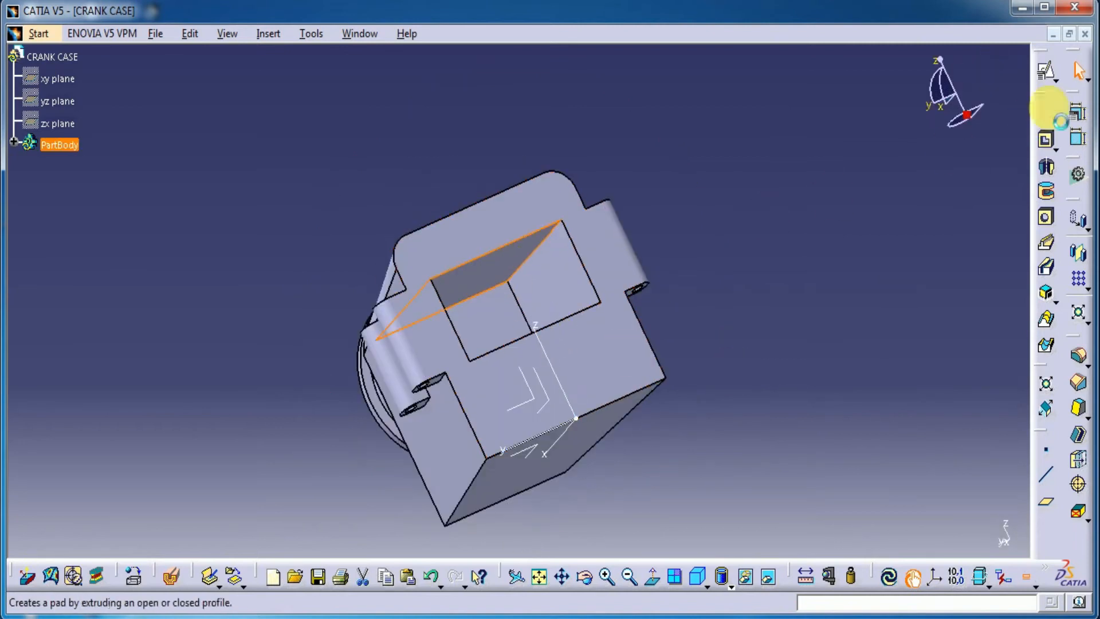
pyautogui.click(1048, 75)
pyautogui.moveTo(768, 397)
pyautogui.mouseDown(button='middle')
pyautogui.moveTo(743, 454)
pyautogui.moveTo(614, 527)
pyautogui.moveTo(582, 479)
pyautogui.moveTo(590, 459)
pyautogui.mouseUp(button='middle')
pyautogui.click(856, 328)
pyautogui.click(843, 332)
pyautogui.click(870, 331)
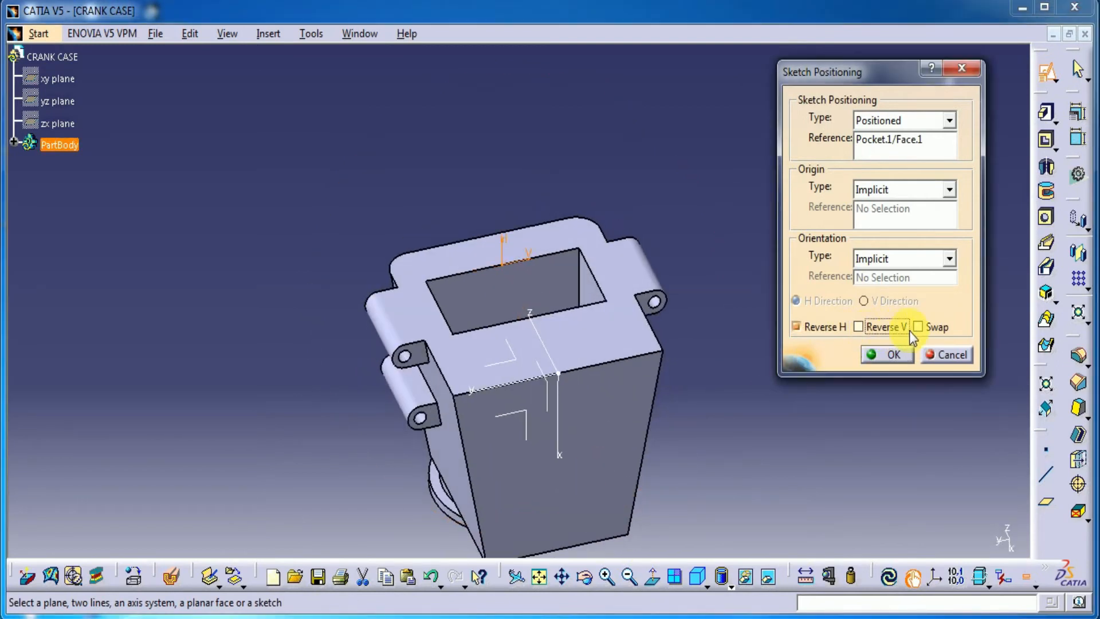
pyautogui.click(889, 354)
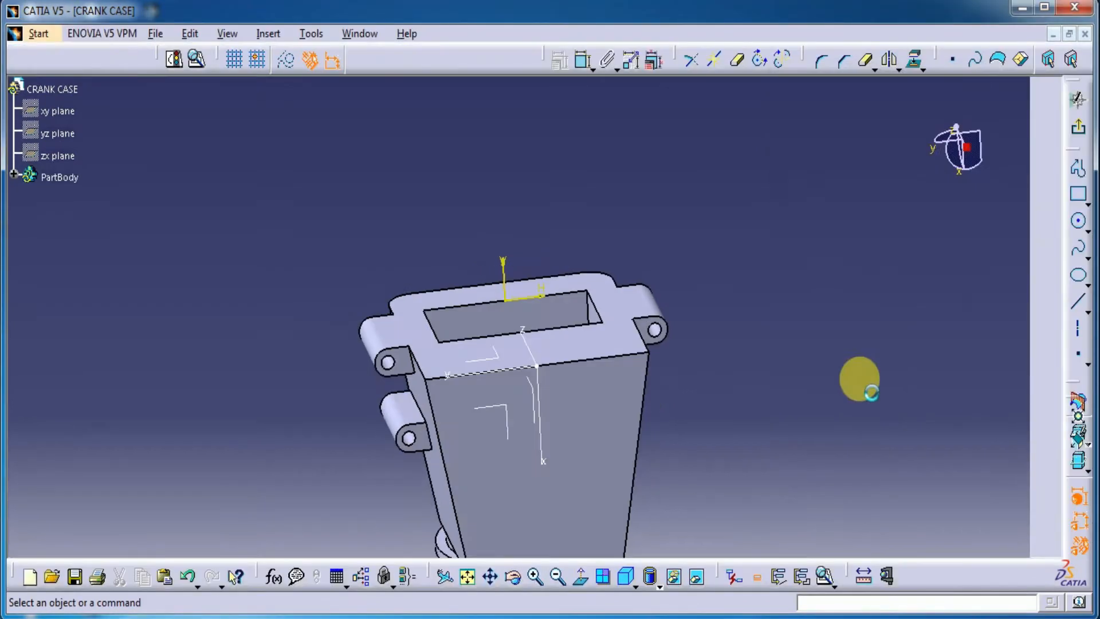
# Draw a circle centred on the sketch origin at the middle of the body's end edge
pyautogui.moveTo(685, 447); pyautogui.dragTo(688, 280, button='middle')
pyautogui.moveTo(774, 340); pyautogui.dragTo(936, 438, button='middle')
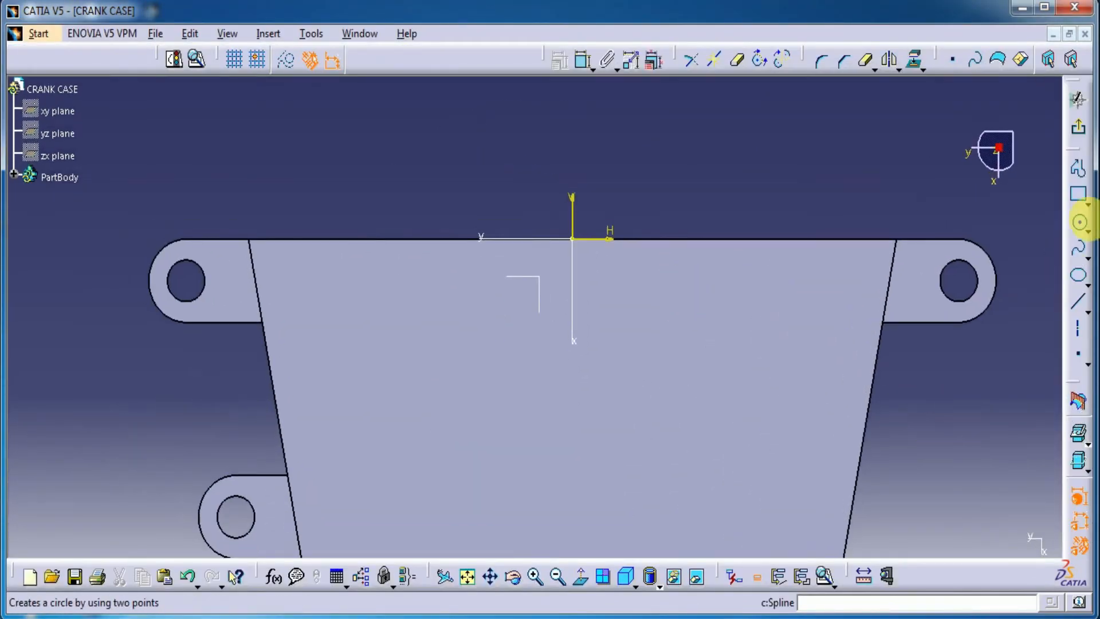
pyautogui.click(1079, 224)
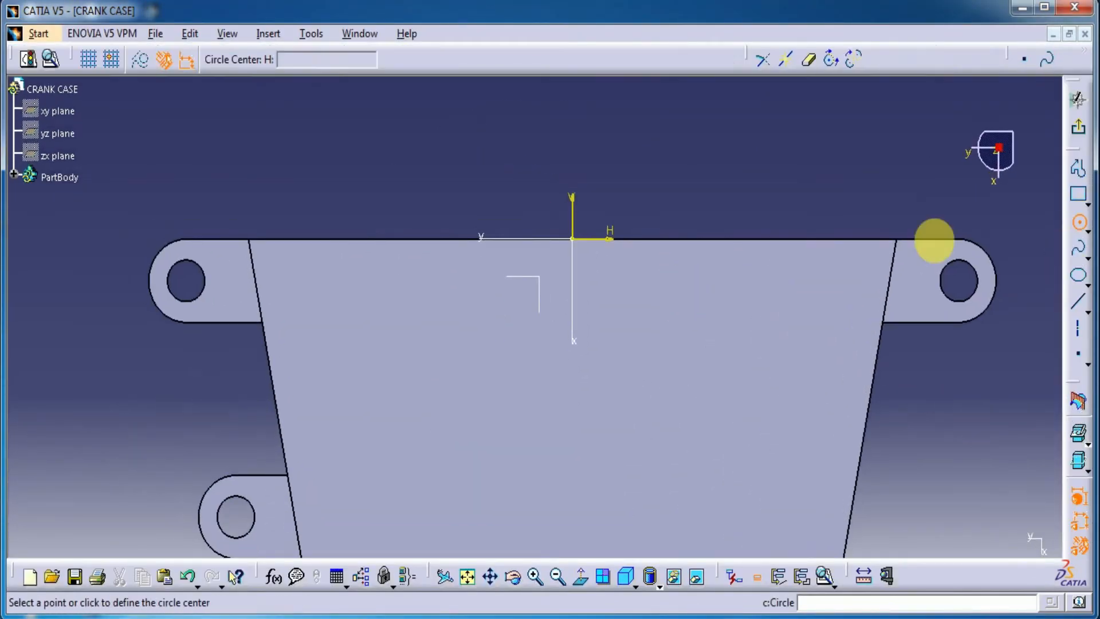
pyautogui.click(573, 238)
pyautogui.click(603, 171)
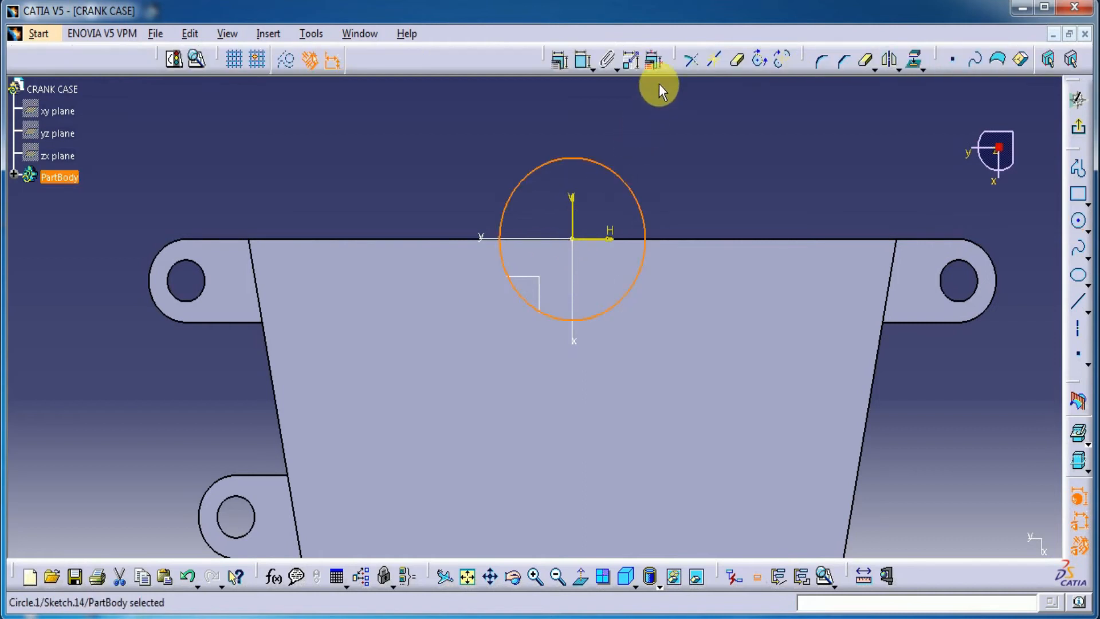
# Dimension the circle at the middle of the body's end edge to a diameter of 22 mm
pyautogui.click(584, 59)
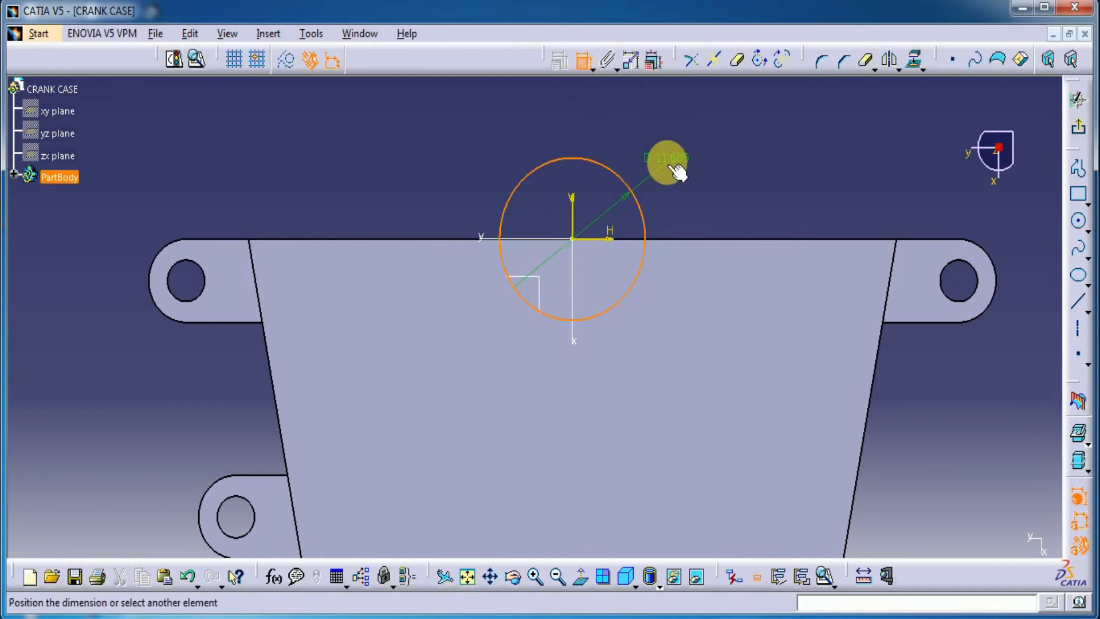
pyautogui.doubleClick(673, 157)
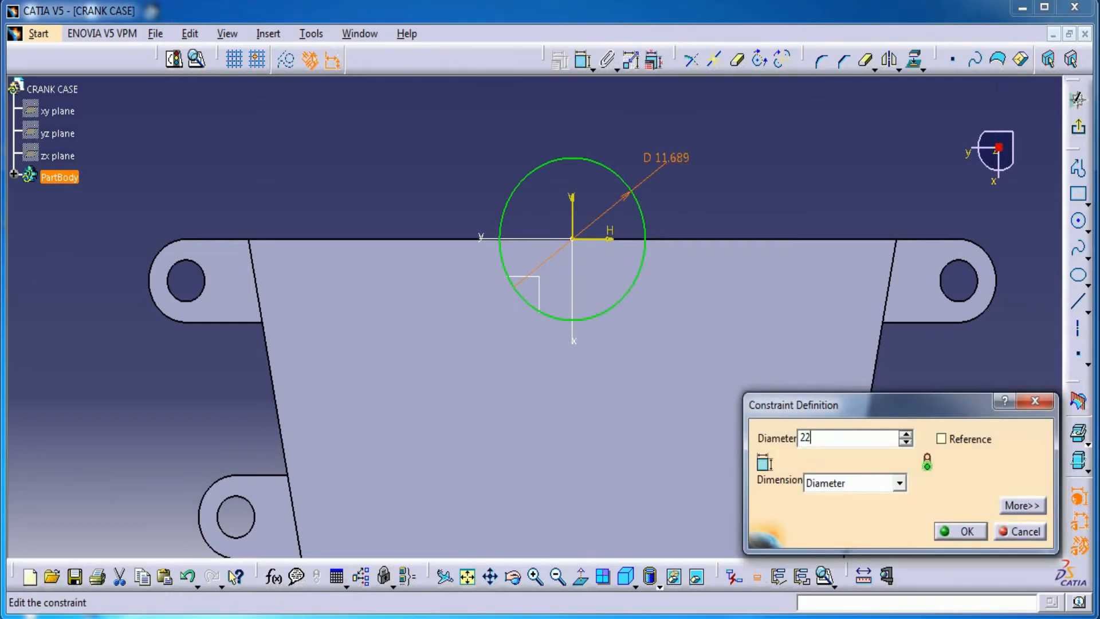
pyautogui.press('Return')
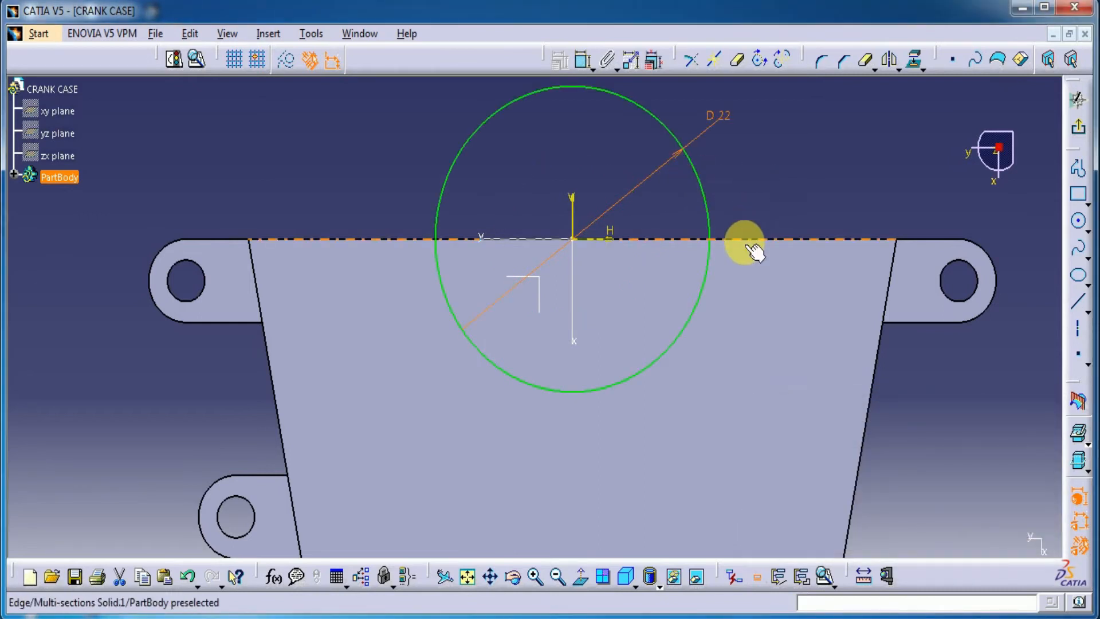
# Project the body's end edge, trim it and the circle to a closed half-circle inside the body, and exit the sketch
pyautogui.click(777, 241)
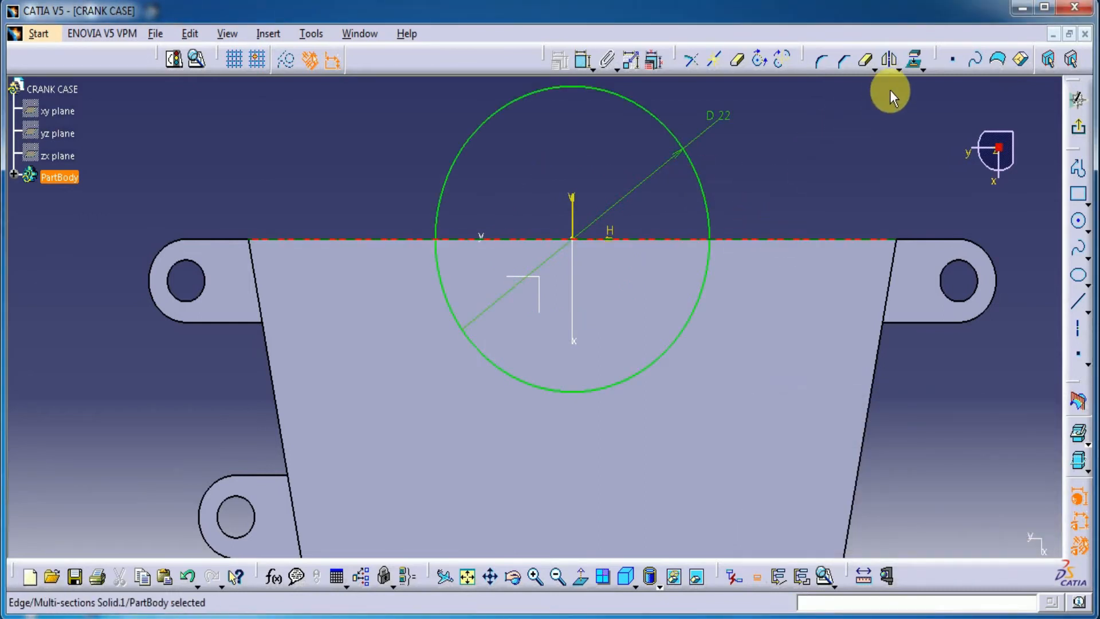
pyautogui.click(912, 61)
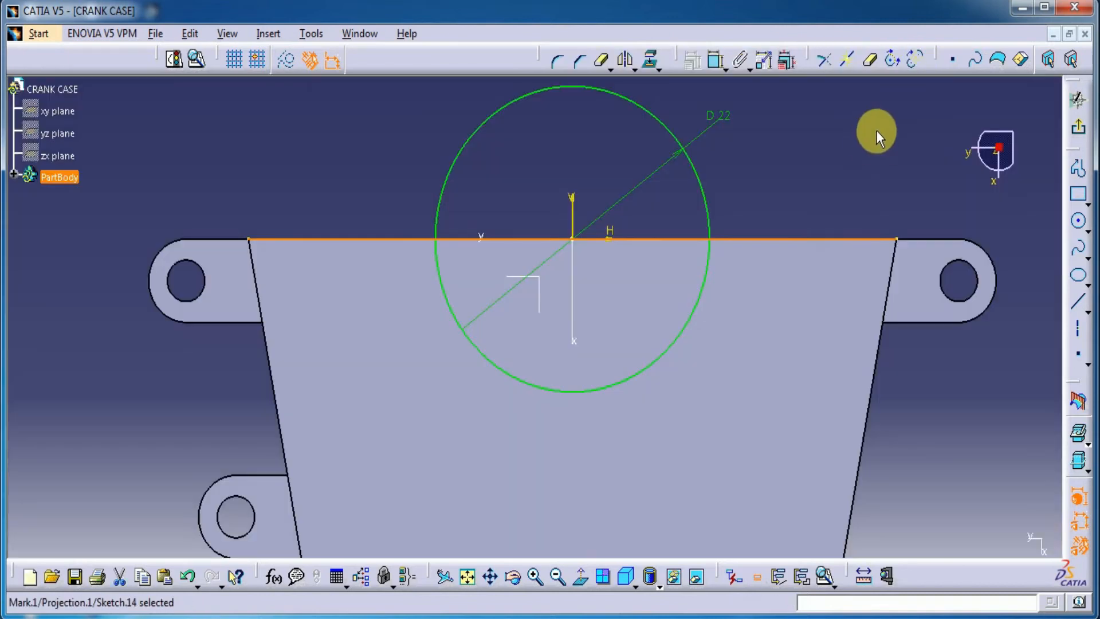
pyautogui.click(847, 160)
pyautogui.click(865, 66)
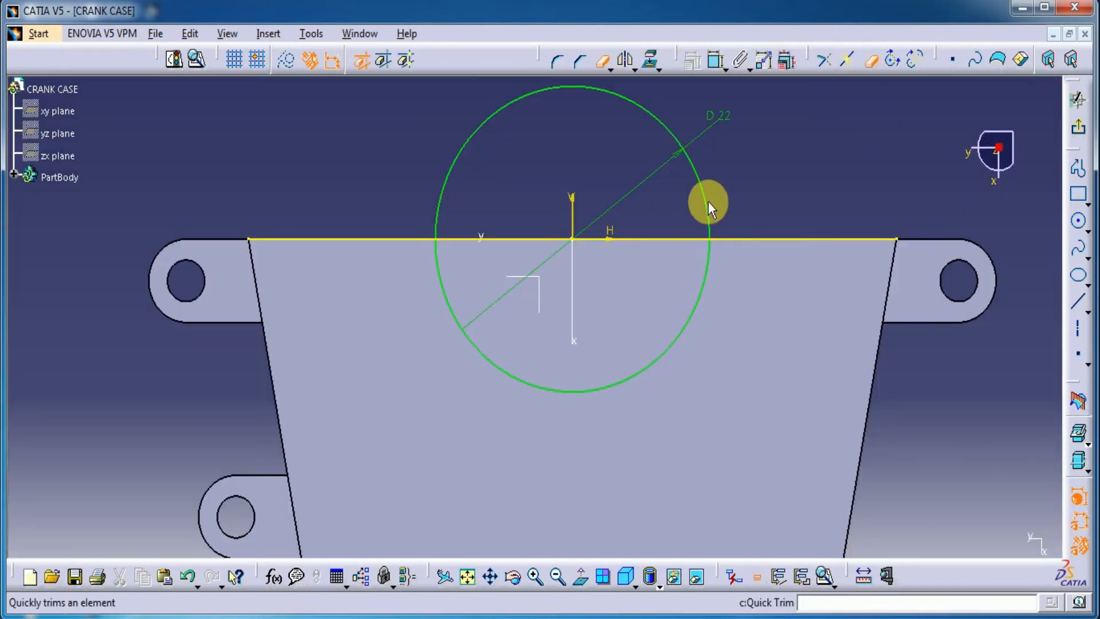
pyautogui.click(704, 200)
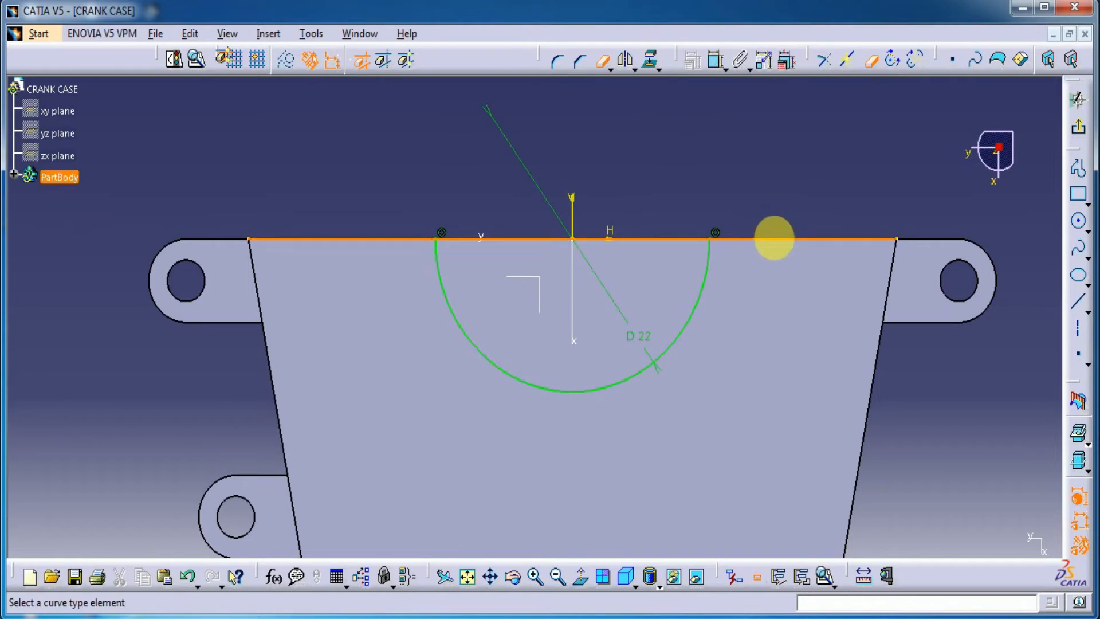
pyautogui.click(772, 239)
pyautogui.click(418, 239)
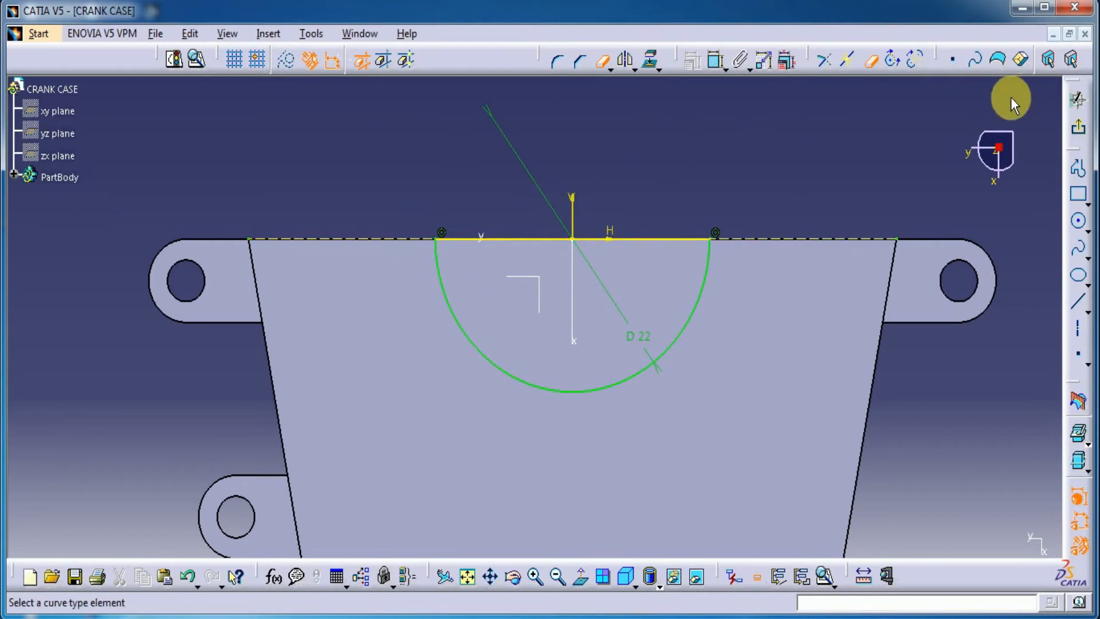
pyautogui.click(871, 59)
pyautogui.click(1087, 133)
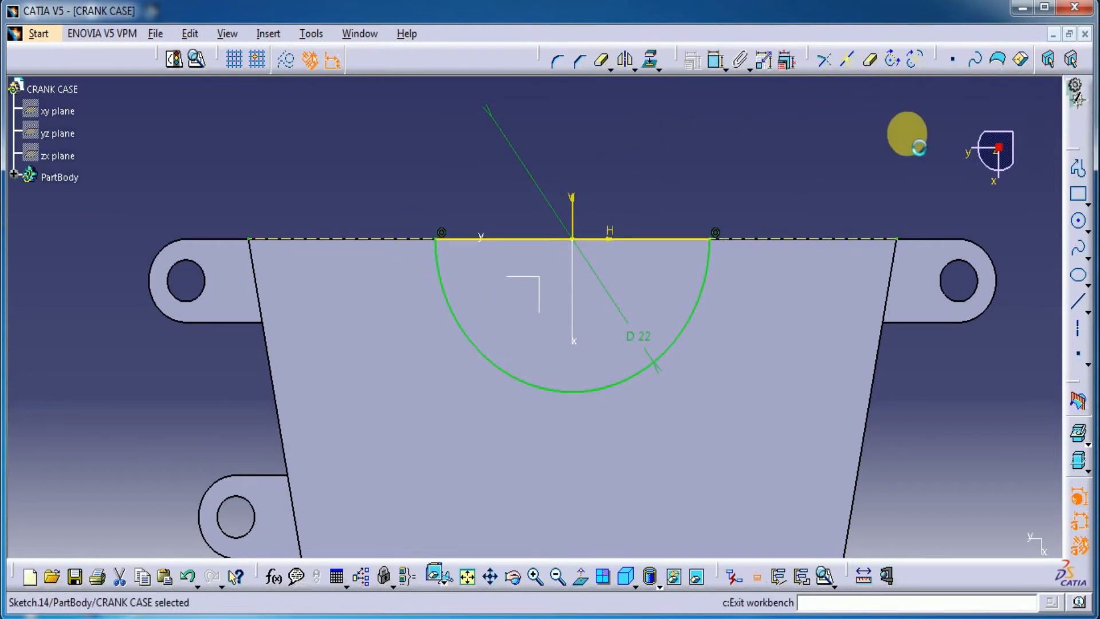
# Cut a pocket from the 22 mm half-circle sketch with a first limit of 8 mm and a second limit of 28 mm
pyautogui.keyDown('ctrl'); pyautogui.moveTo(383, 138); pyautogui.dragTo(310, 150, button='middle'); pyautogui.keyUp('ctrl')
pyautogui.click(1046, 136)
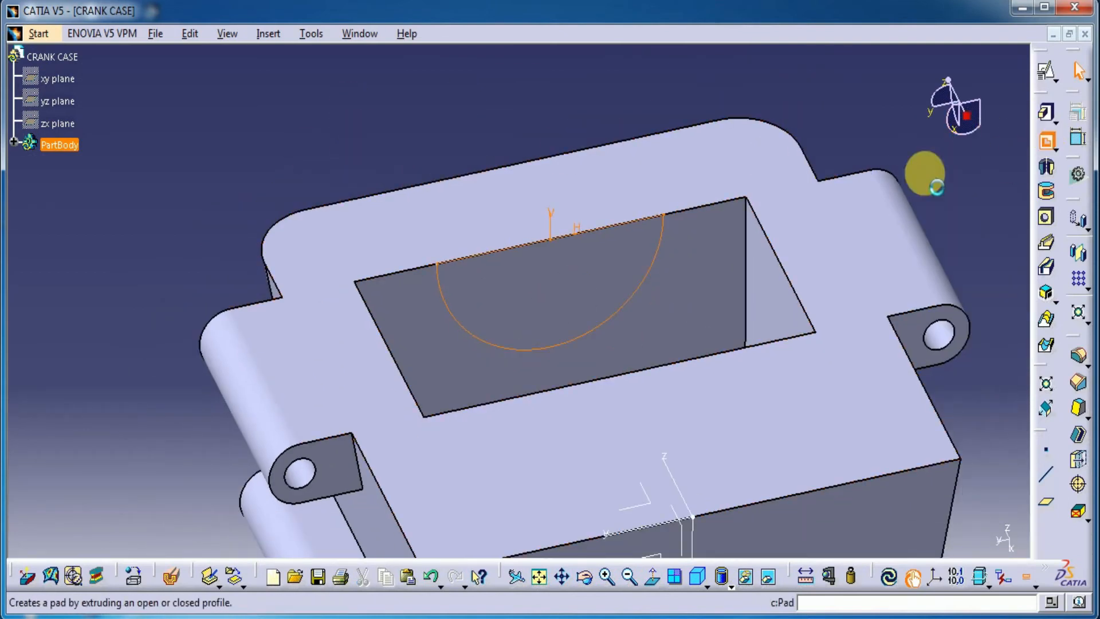
pyautogui.click(876, 405)
pyautogui.moveTo(441, 361); pyautogui.dragTo(521, 286, button='middle')
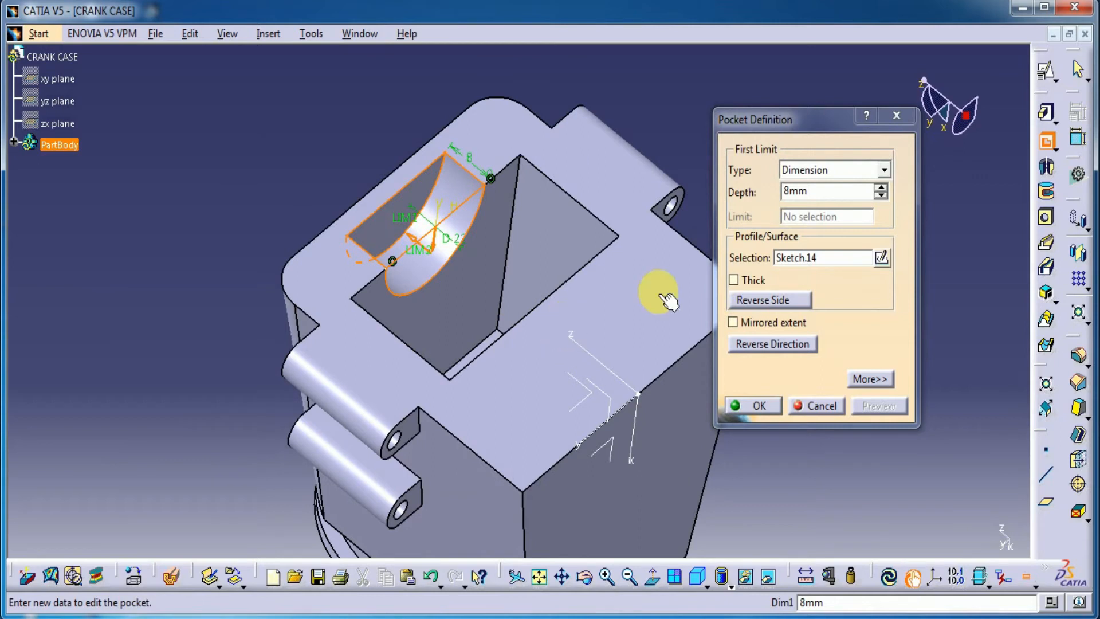
pyautogui.click(867, 380)
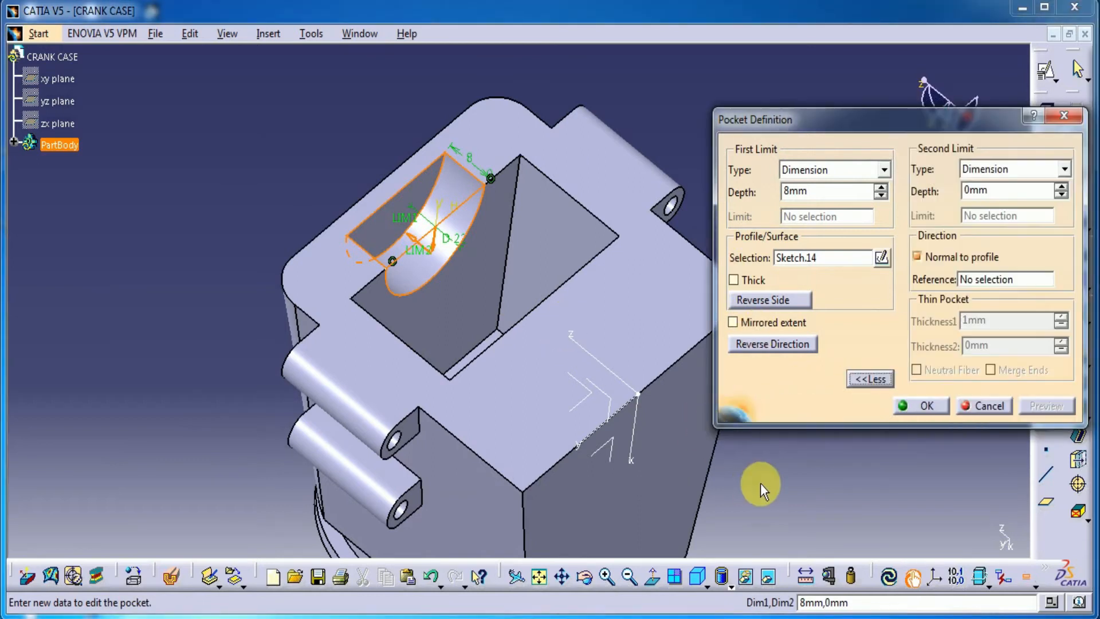
pyautogui.moveTo(761, 482); pyautogui.dragTo(716, 481, button='middle')
pyautogui.doubleClick(997, 193)
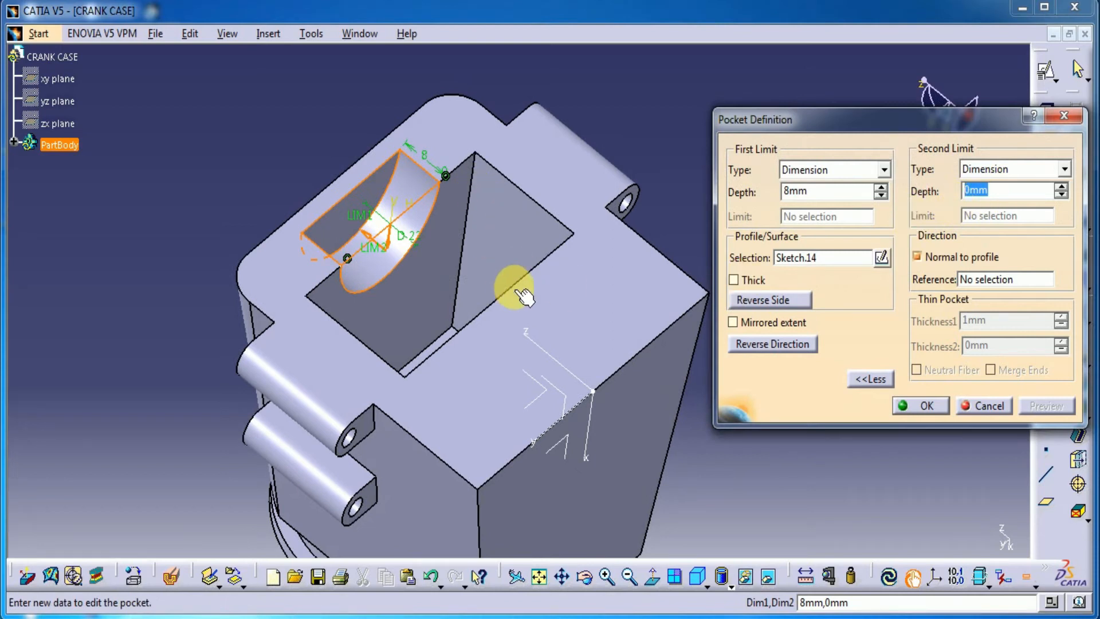
pyautogui.write('2')
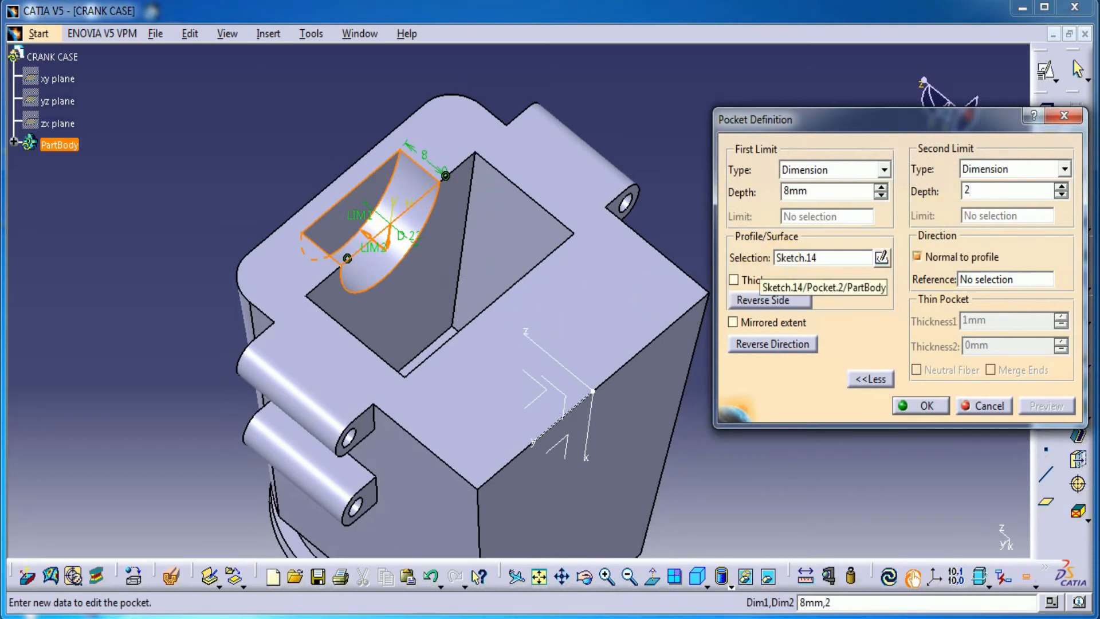
pyautogui.write('8')
pyautogui.click(928, 405)
# Create a positioned sketch on the half-round outer end face of the new cut, with the horizontal direction reversed and the axes swapped
pyautogui.moveTo(467, 312); pyautogui.dragTo(363, 211, button='middle')
pyautogui.click(358, 195)
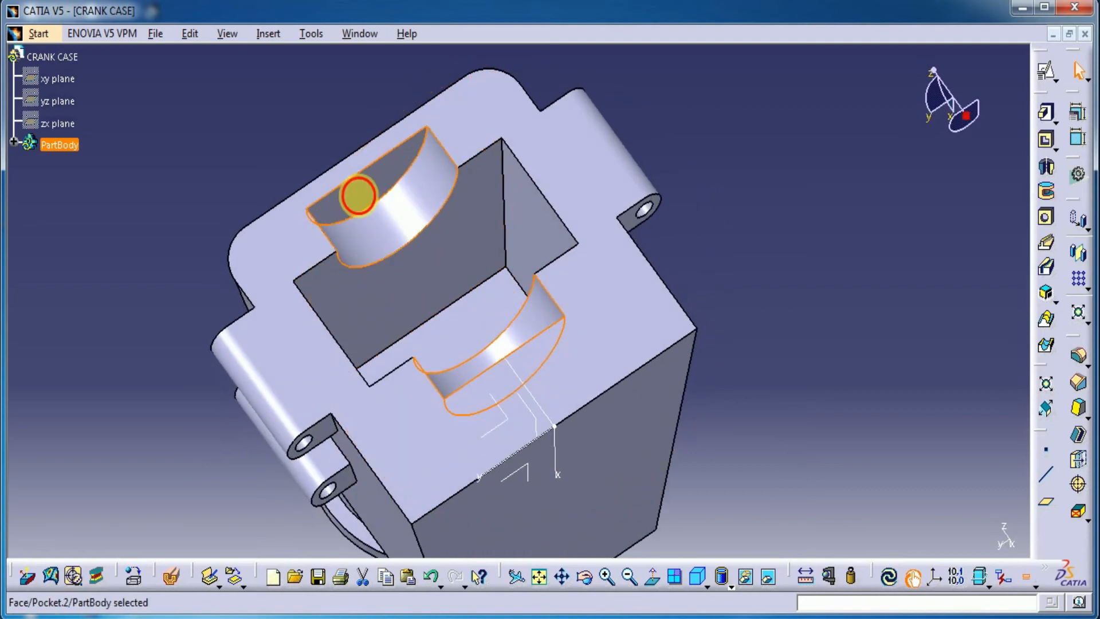
pyautogui.click(1045, 72)
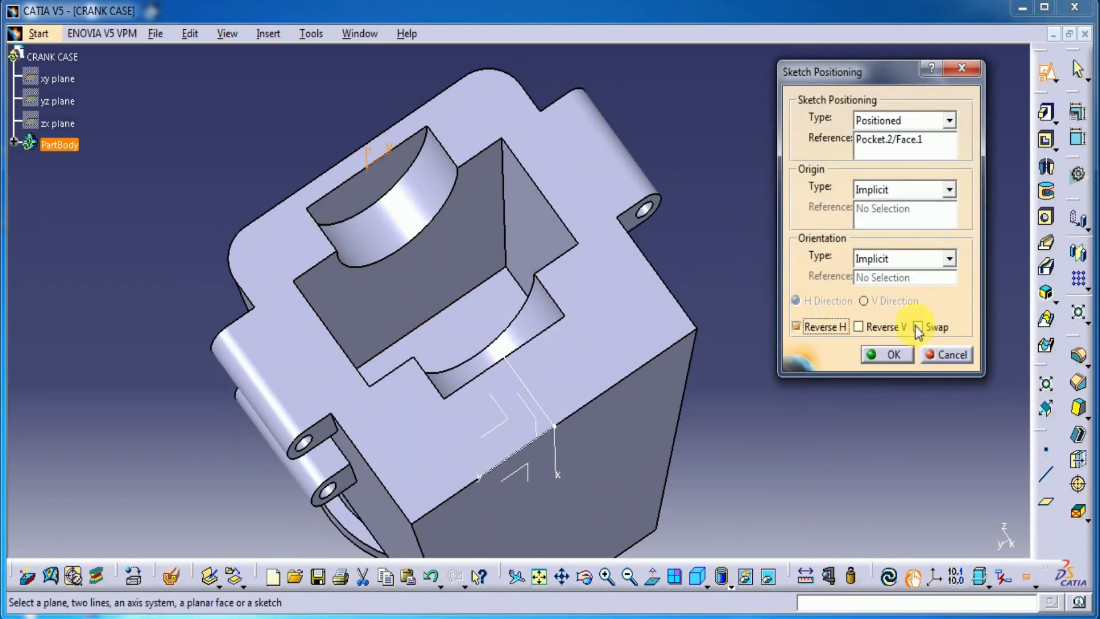
pyautogui.click(903, 354)
# Sketch a circle centred on the sketch origin and set its diameter to 24 mm
pyautogui.moveTo(766, 343)
pyautogui.mouseDown(button='middle')
pyautogui.moveTo(694, 483)
pyautogui.moveTo(680, 451)
pyautogui.moveTo(736, 327)
pyautogui.mouseUp(button='middle')
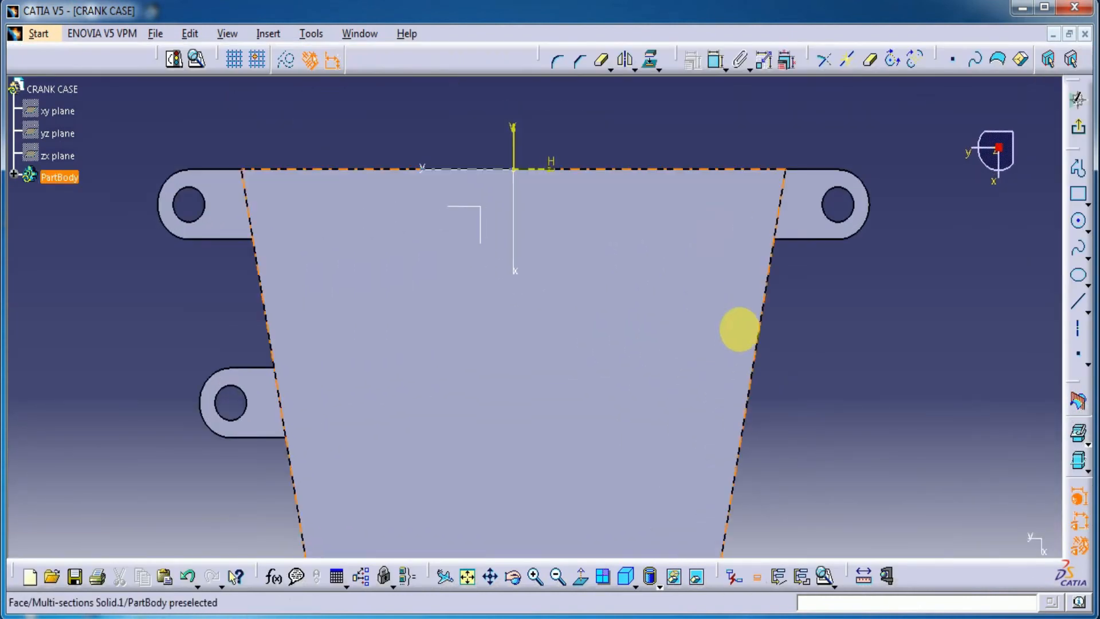
pyautogui.click(1076, 224)
pyautogui.click(514, 169)
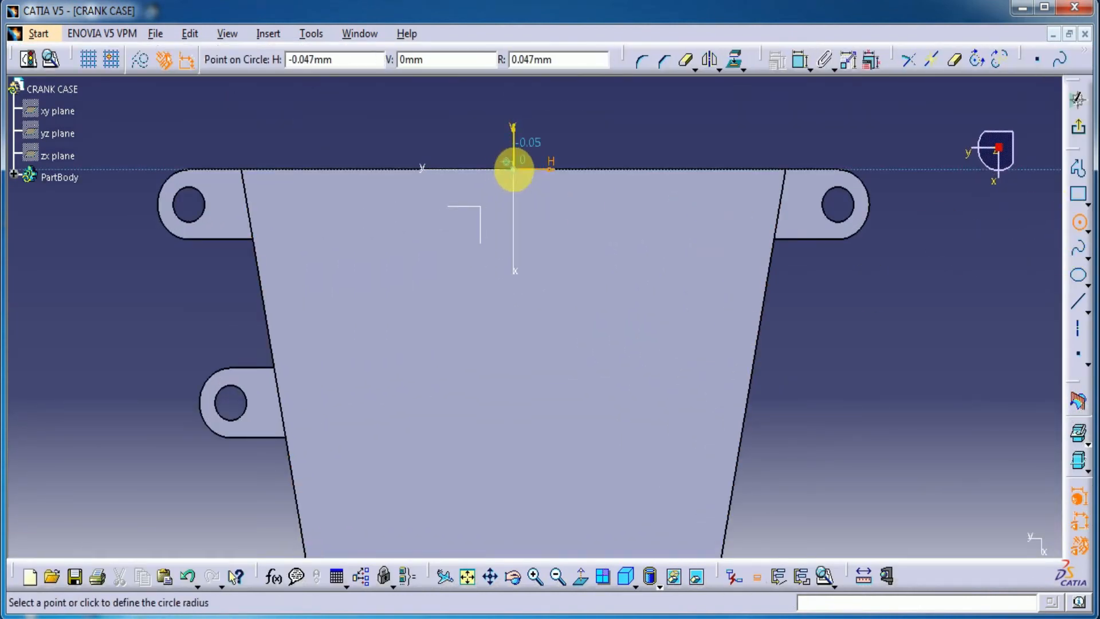
pyautogui.click(560, 110)
pyautogui.click(716, 61)
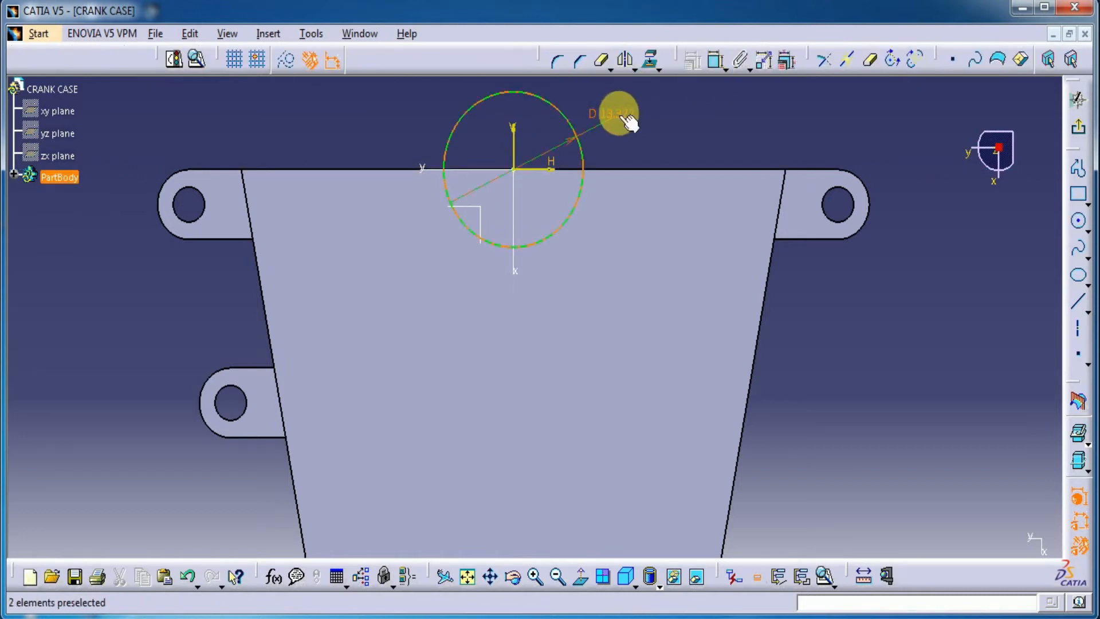
pyautogui.doubleClick(618, 114)
pyautogui.write('24')
pyautogui.press('Return')
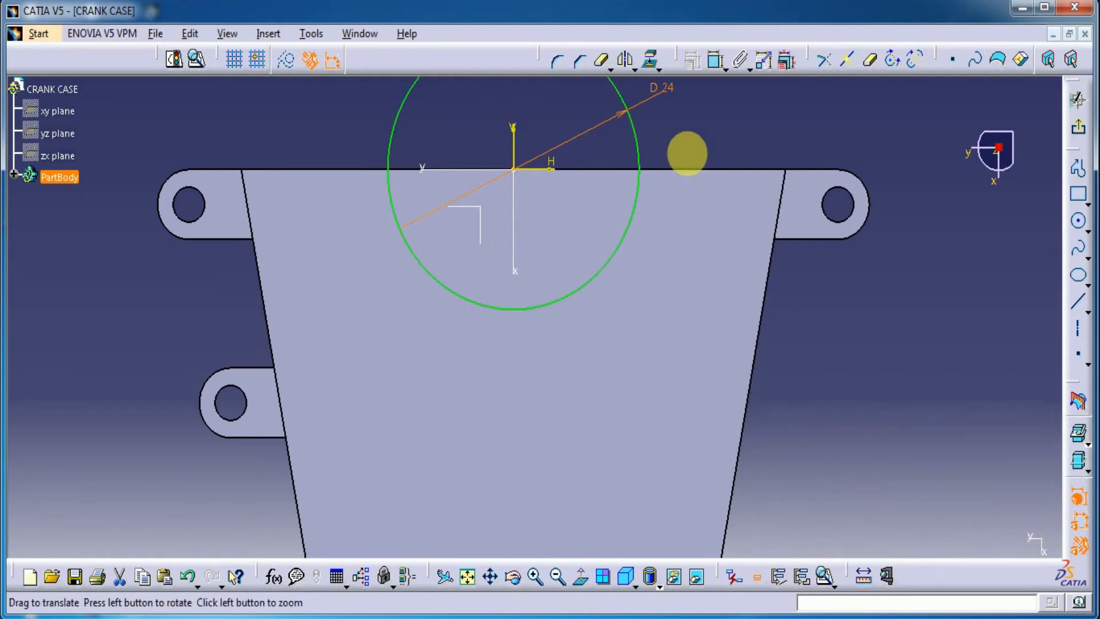
# Project the body's end edge, trim it and the 24 mm circle to a closed half-circle profile, and exit the sketch
pyautogui.moveTo(687, 154); pyautogui.dragTo(697, 207, button='middle')
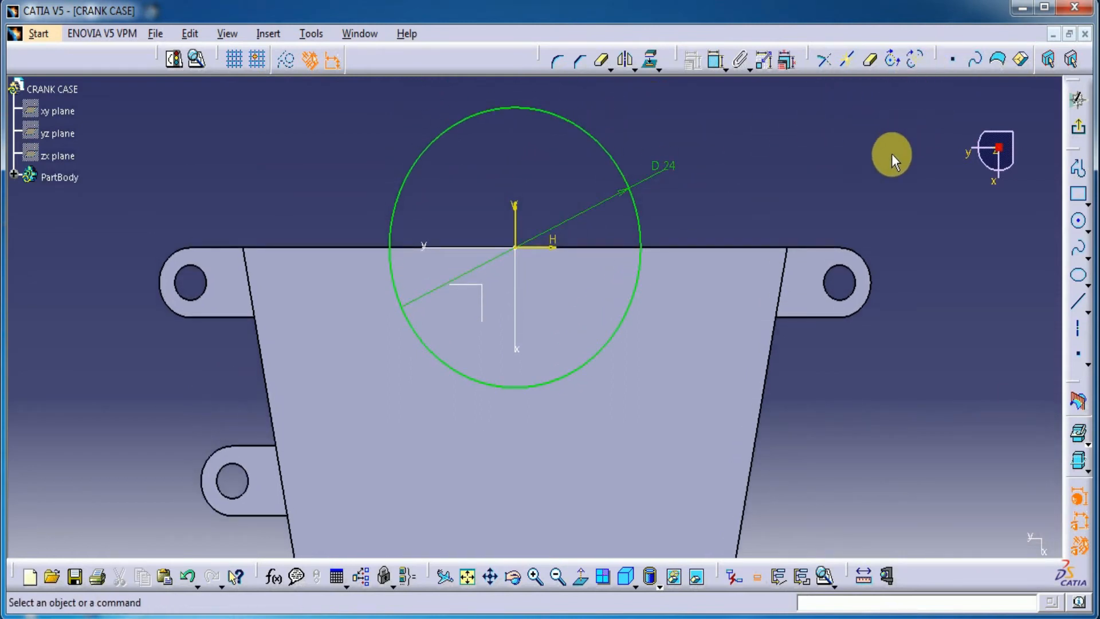
pyautogui.click(780, 59)
pyautogui.click(686, 246)
pyautogui.click(727, 59)
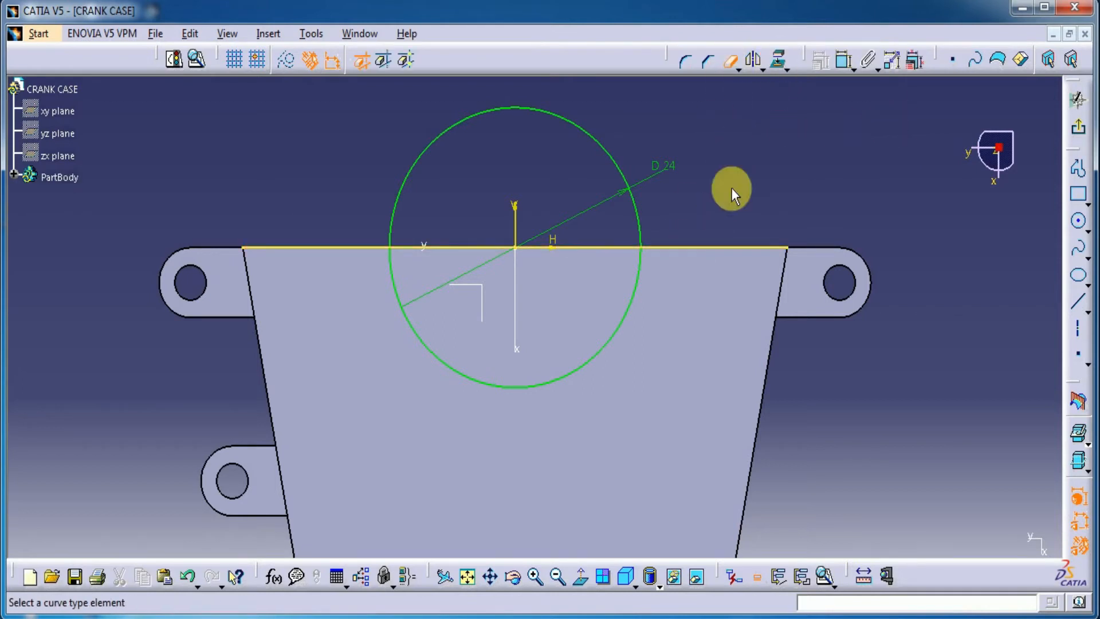
pyautogui.click(712, 247)
pyautogui.click(344, 247)
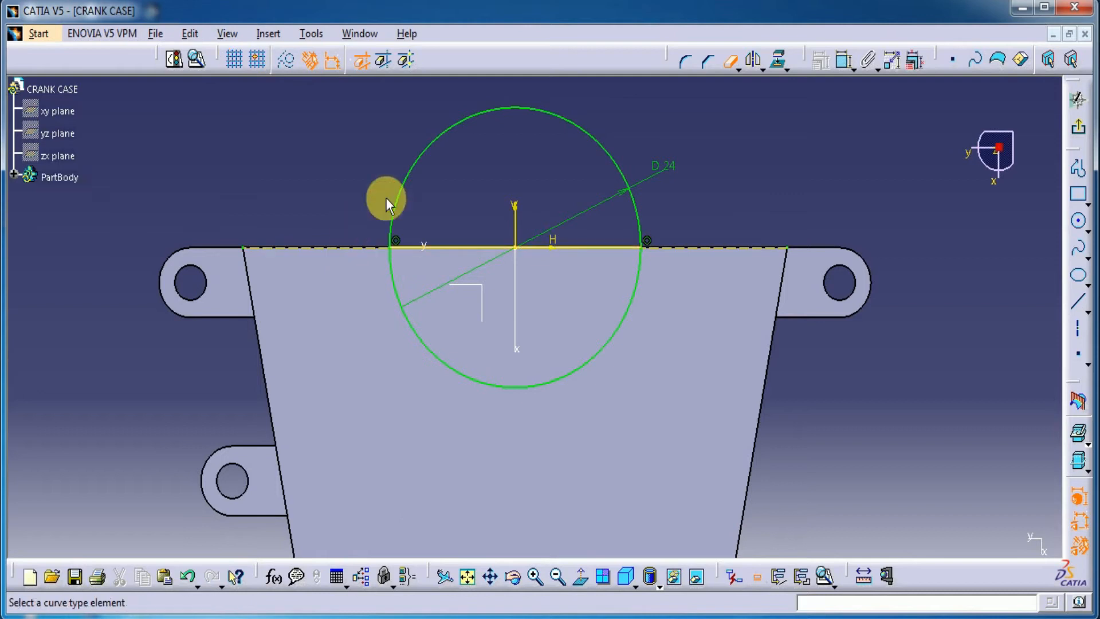
pyautogui.click(406, 183)
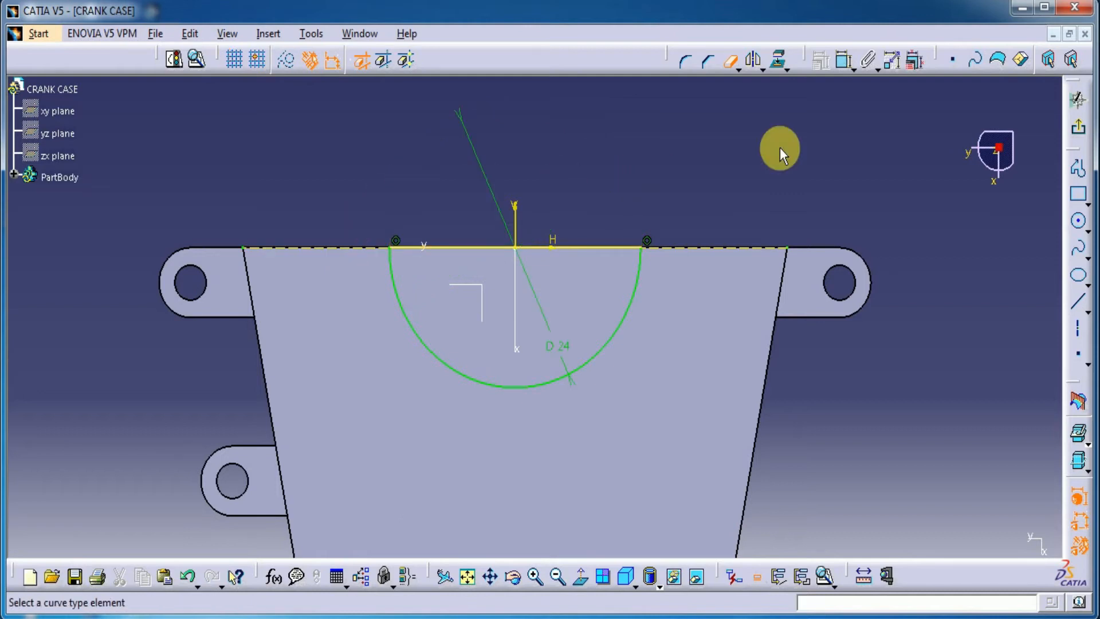
pyautogui.click(1079, 136)
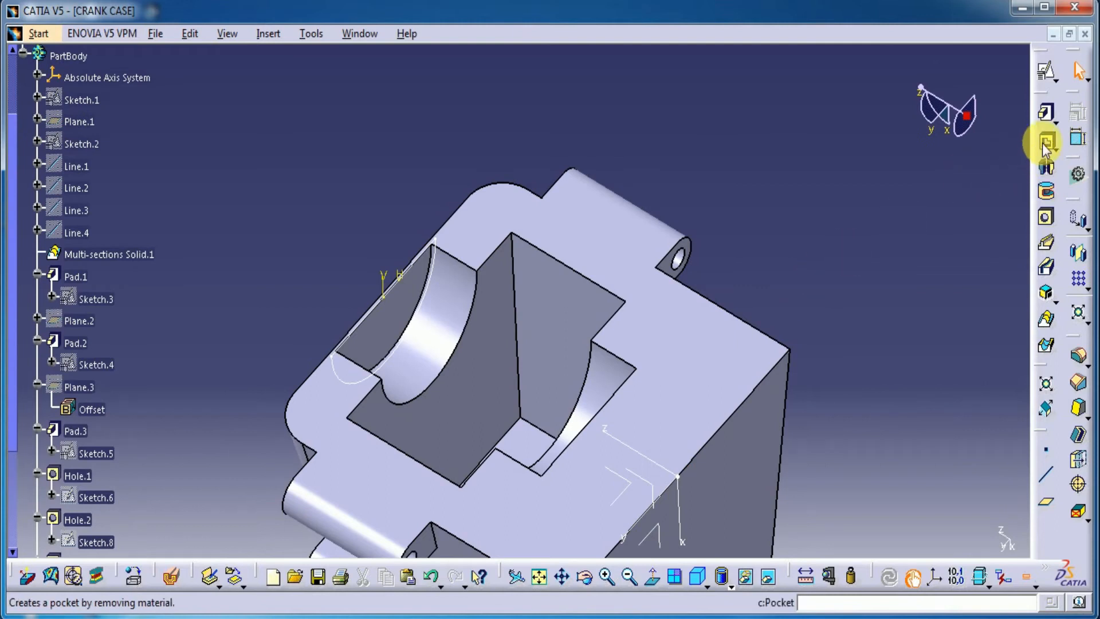
# Cut an 8 mm deep pocket outward through the curved wall from the 24 mm half-circle sketch
pyautogui.click(1043, 143)
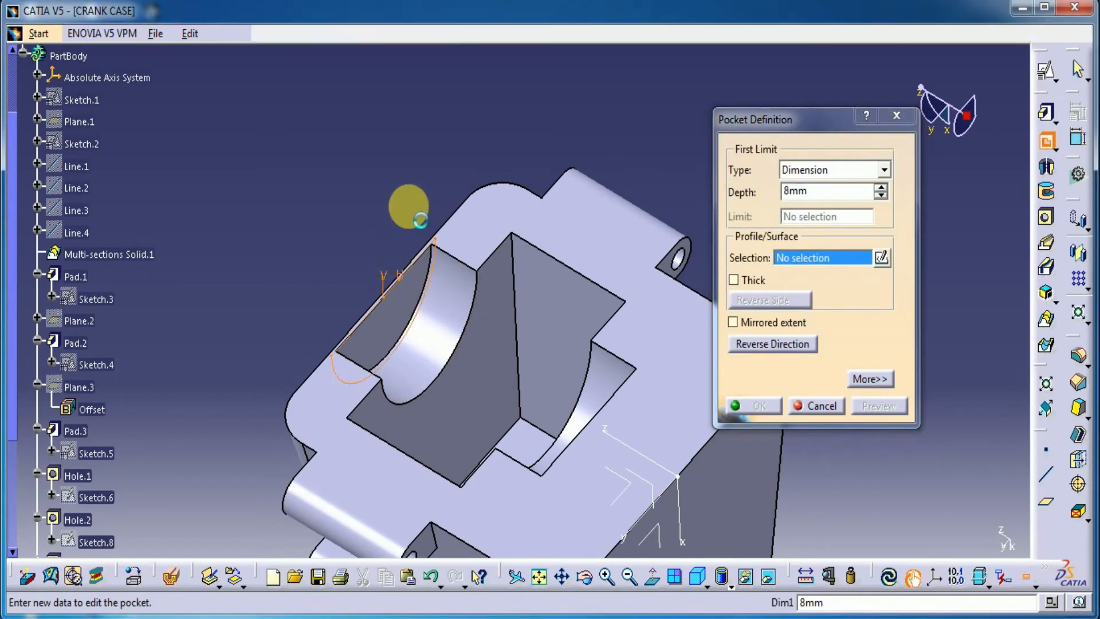
pyautogui.click(420, 219)
pyautogui.click(875, 408)
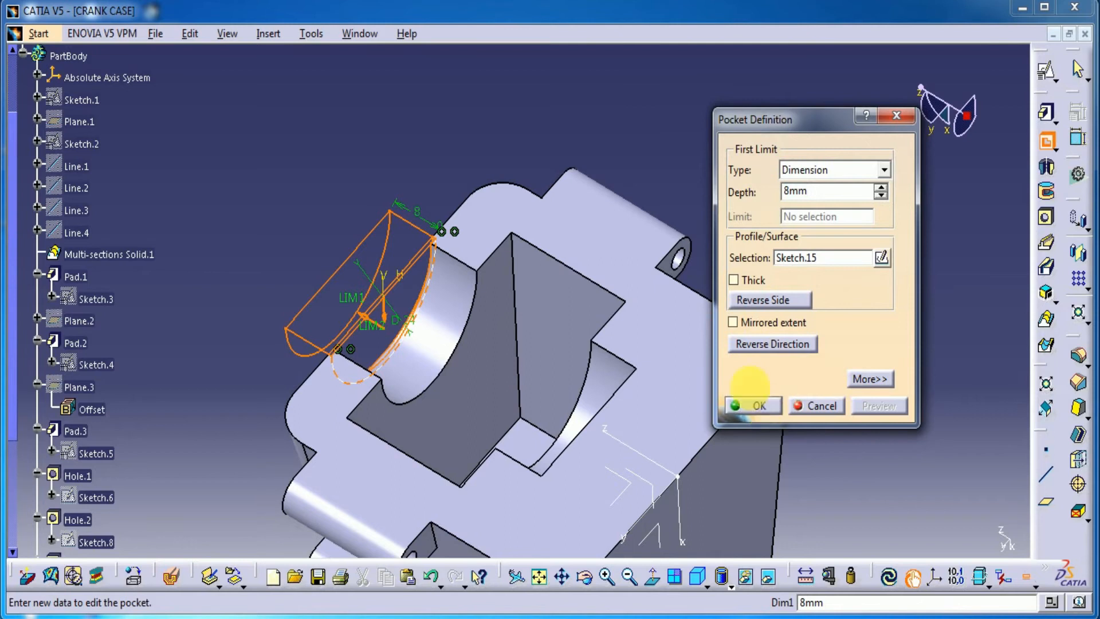
pyautogui.click(754, 405)
# Create a positioned sketch on the body's flat end face around the rectangular pocket, keeping the implicit origin and orientation
pyautogui.moveTo(373, 184); pyautogui.dragTo(755, 380, button='middle')
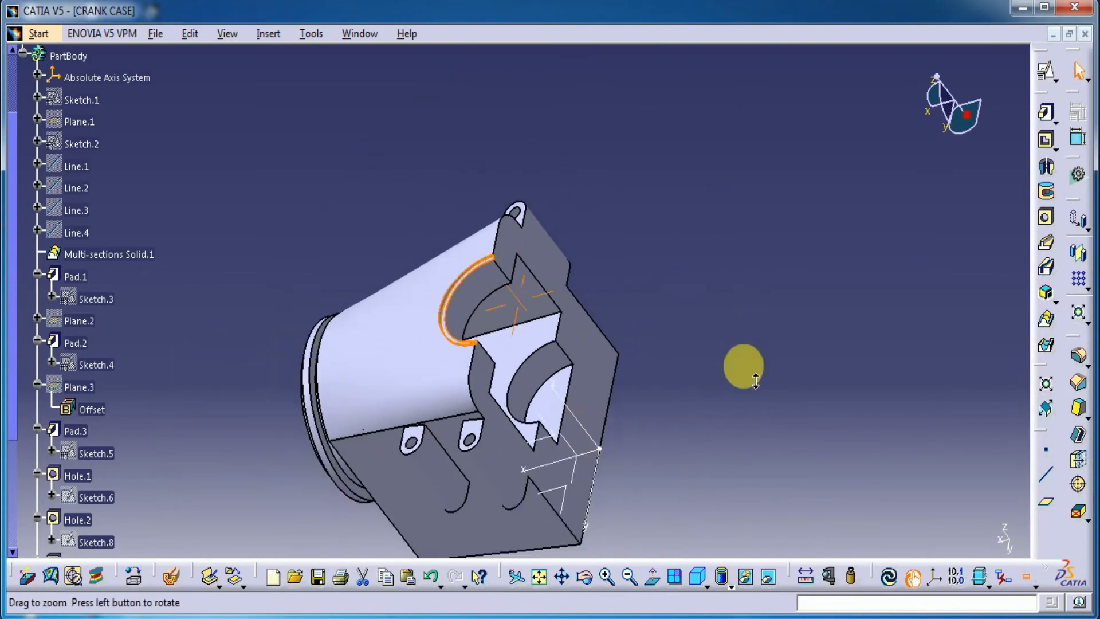
pyautogui.moveTo(695, 398); pyautogui.dragTo(590, 382, button='middle')
pyautogui.click(590, 383)
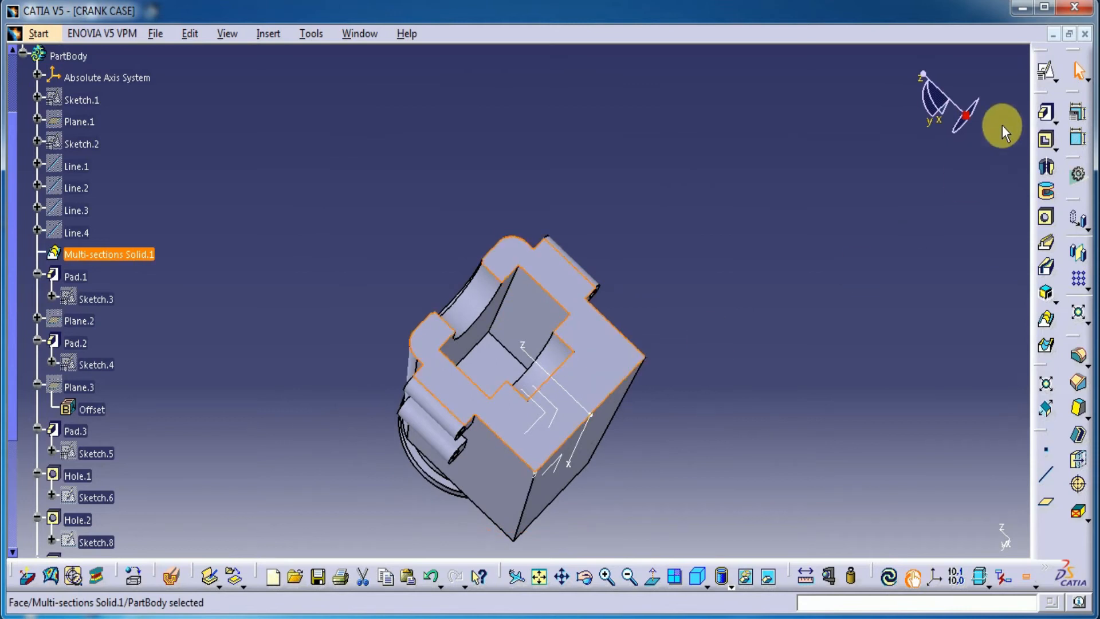
pyautogui.click(1047, 72)
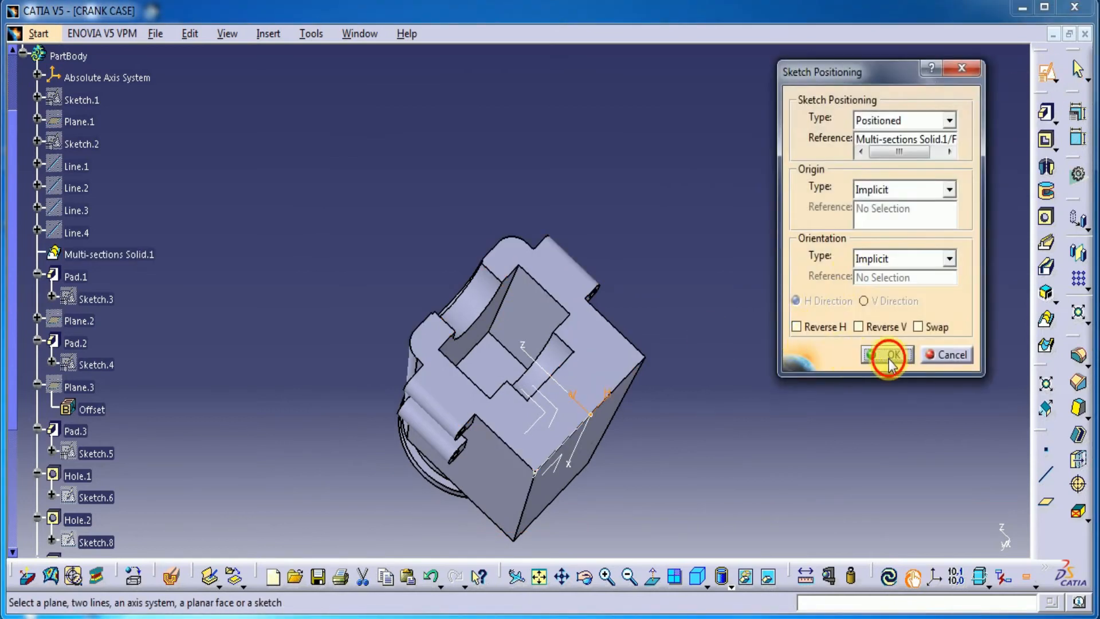
pyautogui.click(889, 356)
# Sketch a horizontal elongated hole with end radii of about 3.3 mm between the half-round recess and the end face's lower edge
pyautogui.moveTo(528, 509)
pyautogui.mouseDown(button='middle')
pyautogui.moveTo(584, 518)
pyautogui.moveTo(577, 338)
pyautogui.mouseUp(button='middle')
pyautogui.moveTo(651, 393)
pyautogui.mouseDown(button='middle')
pyautogui.moveTo(515, 207)
pyautogui.moveTo(470, 114)
pyautogui.mouseUp(button='middle')
pyautogui.moveTo(586, 358); pyautogui.dragTo(579, 386, button='middle')
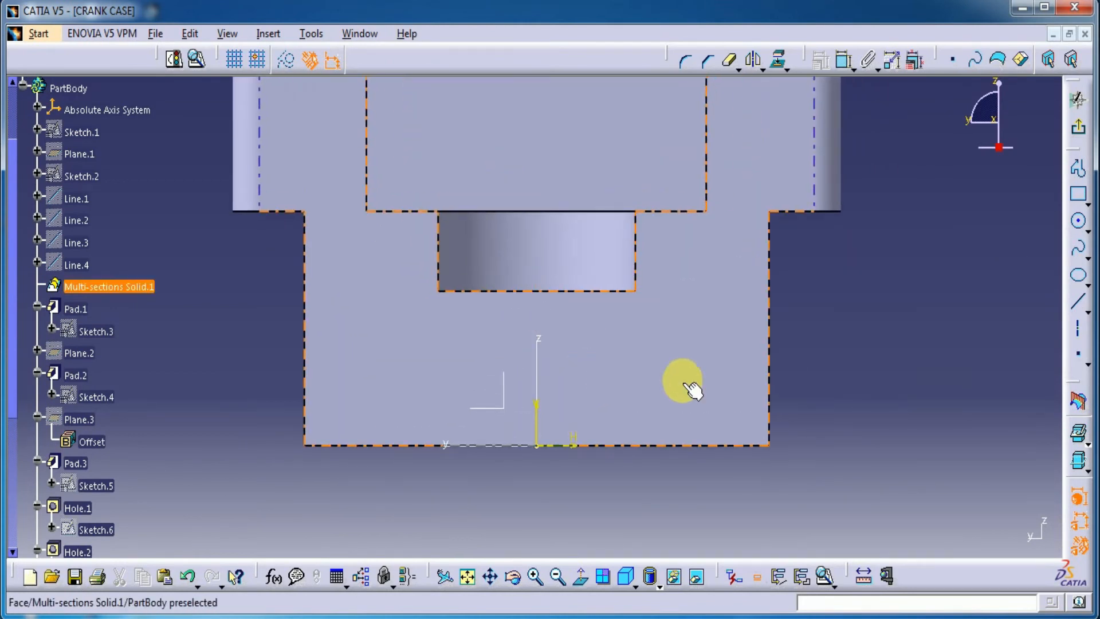
pyautogui.click(1091, 214)
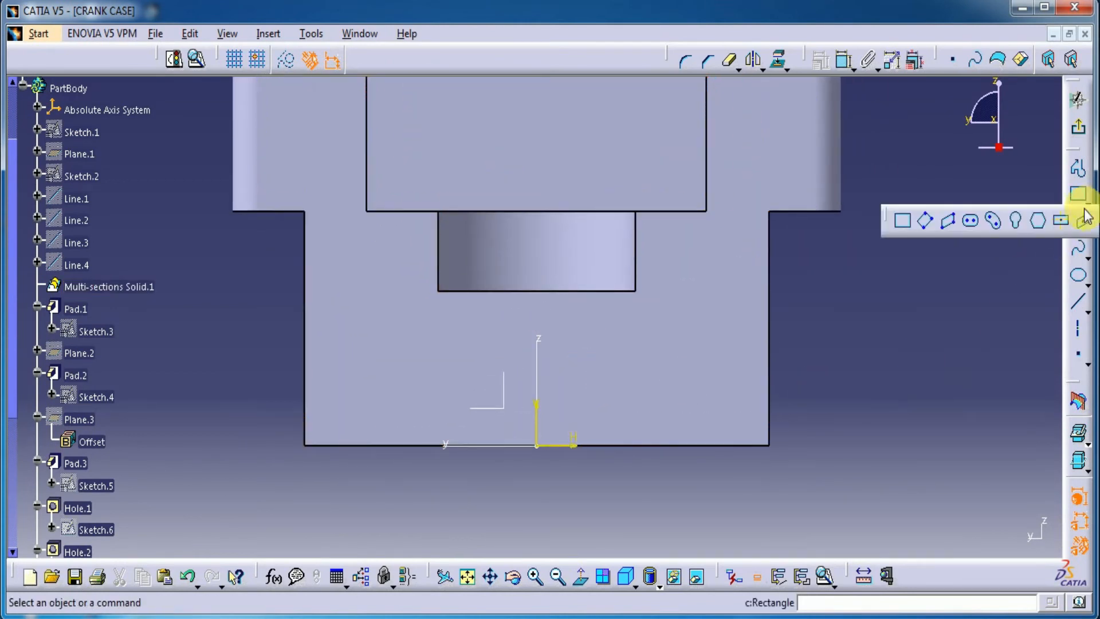
pyautogui.click(979, 218)
pyautogui.click(379, 358)
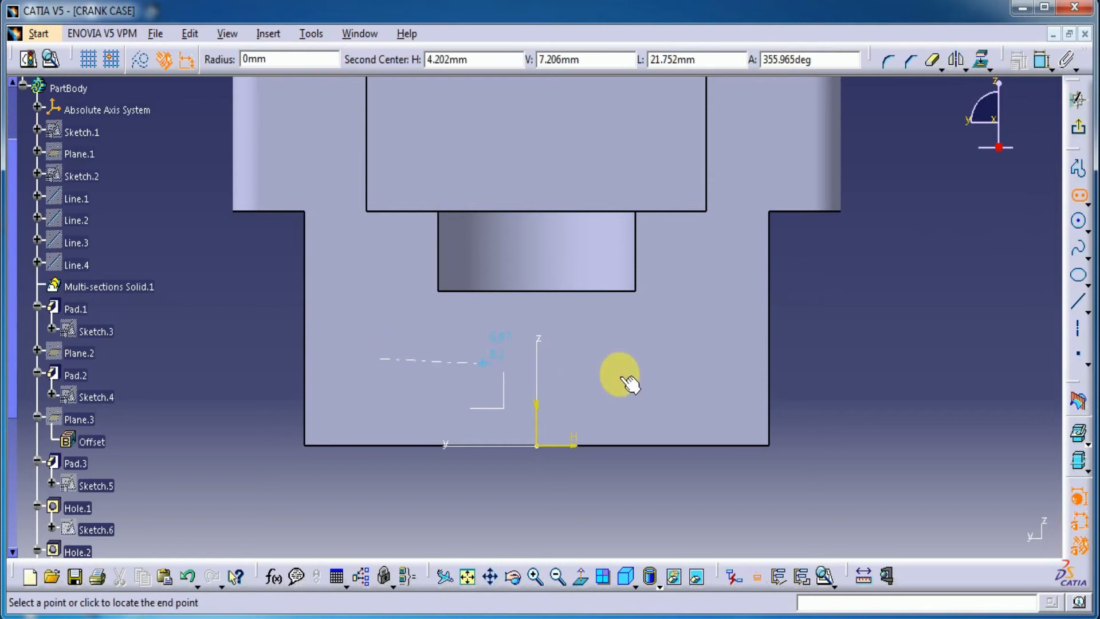
pyautogui.click(666, 357)
pyautogui.click(685, 331)
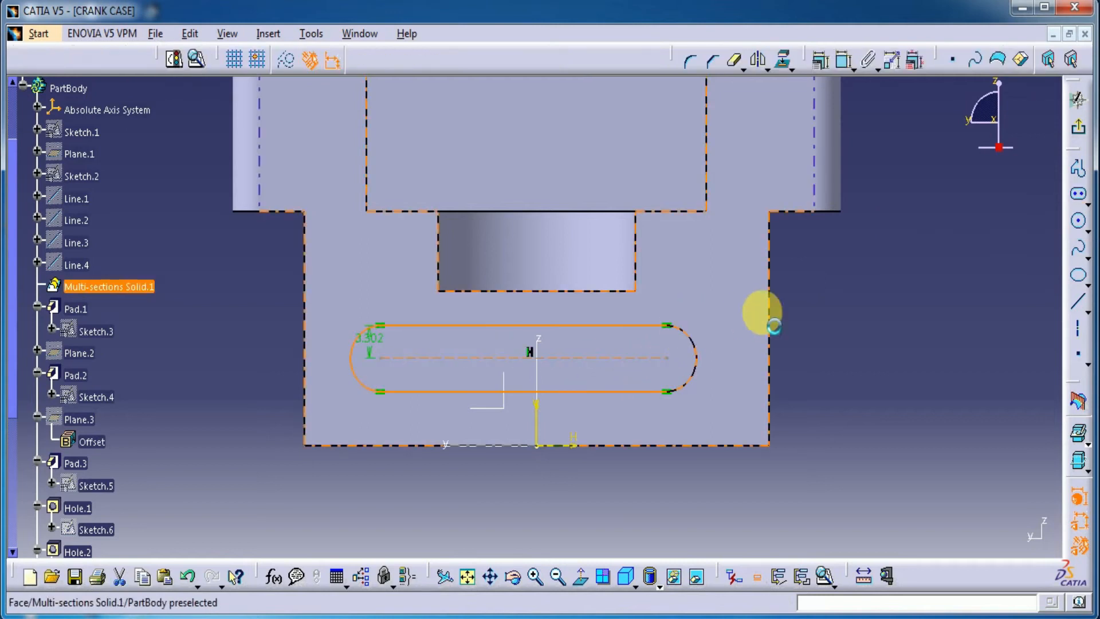
# Set the elongated hole's end radius to 6 mm
pyautogui.click(843, 59)
pyautogui.click(697, 346)
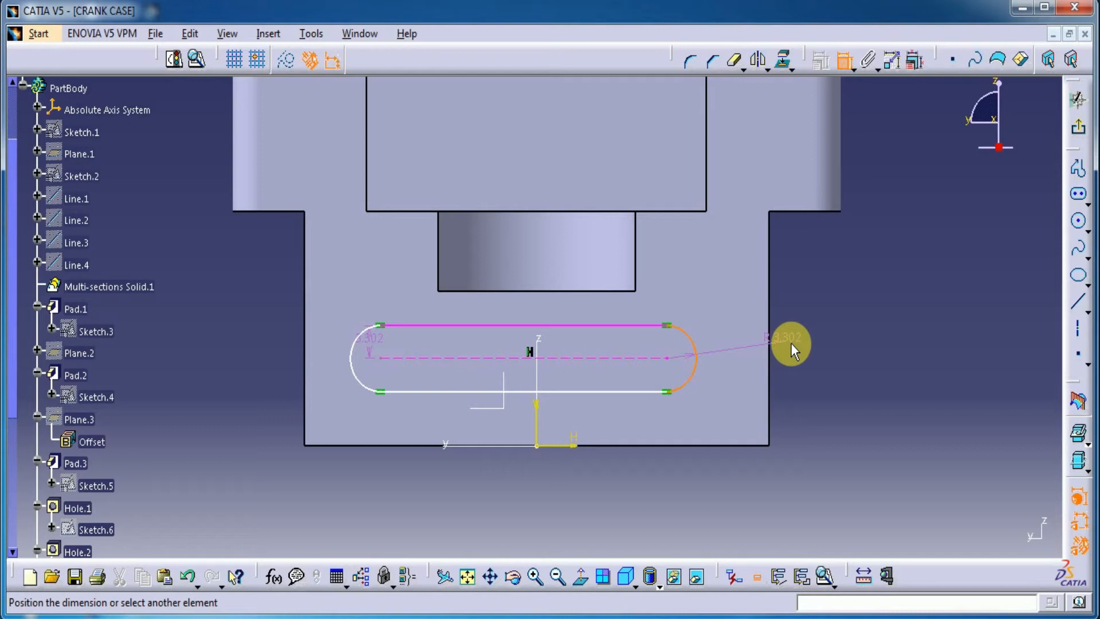
pyautogui.click(790, 342)
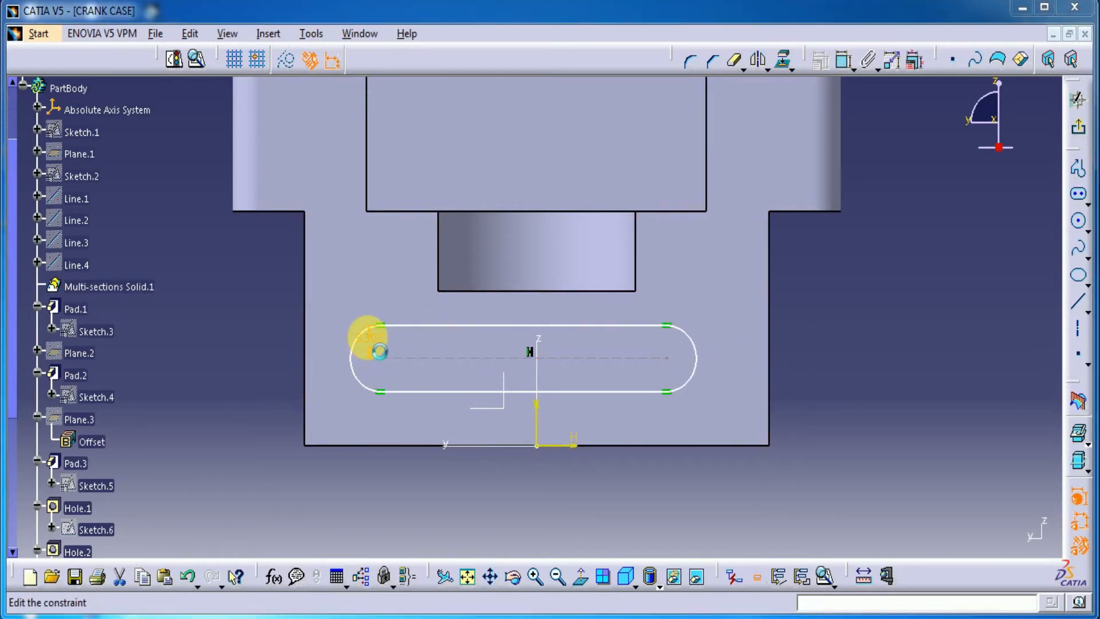
pyautogui.doubleClick(375, 347)
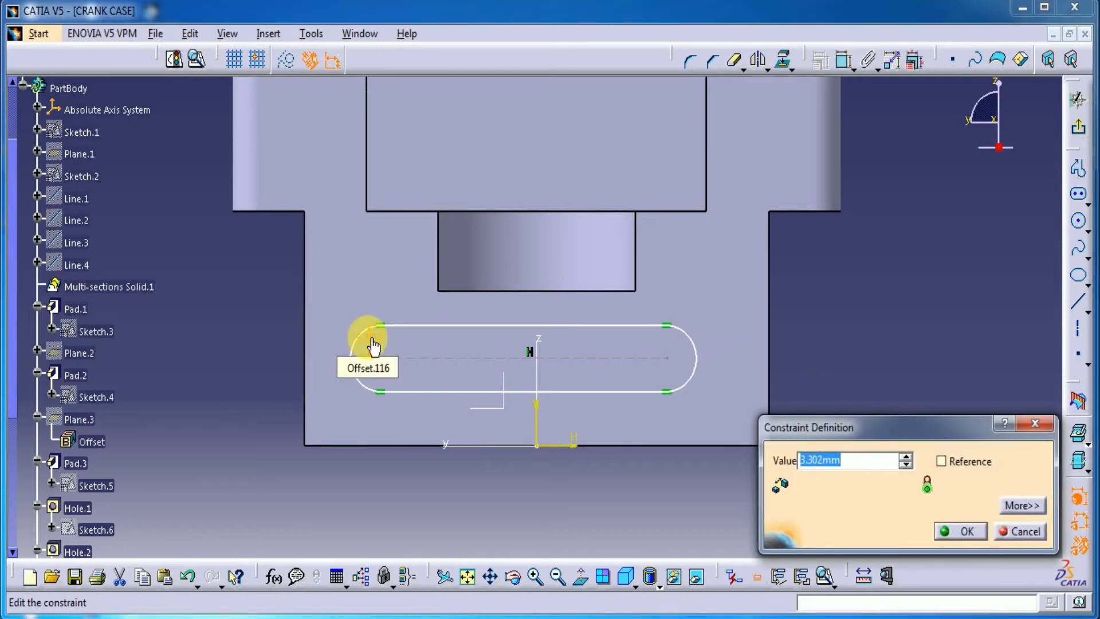
pyautogui.press('Return')
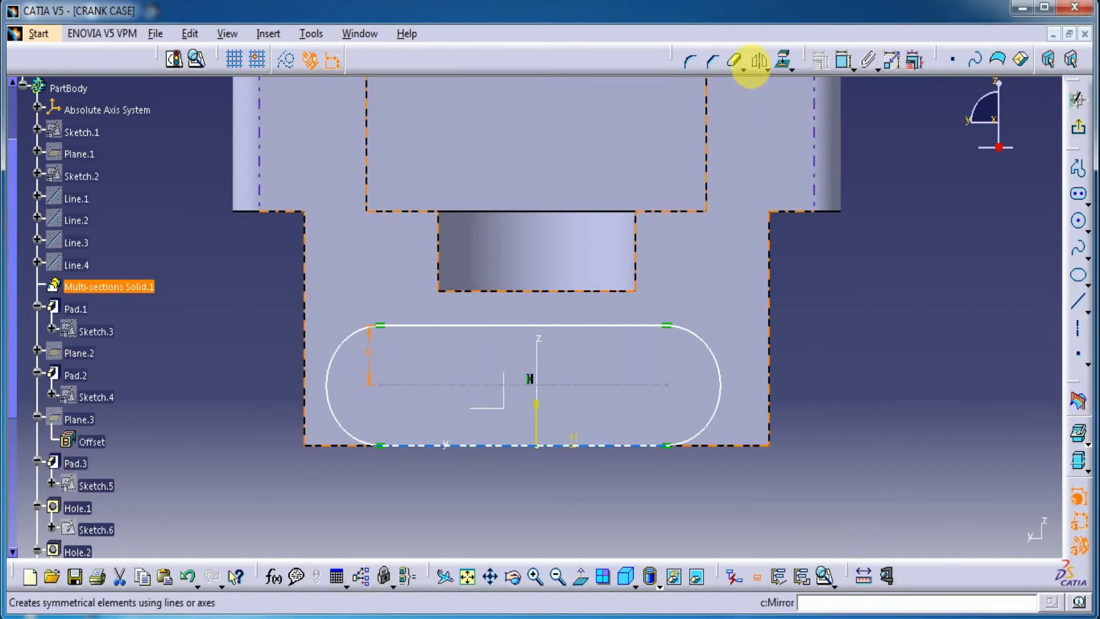
pyautogui.click(846, 61)
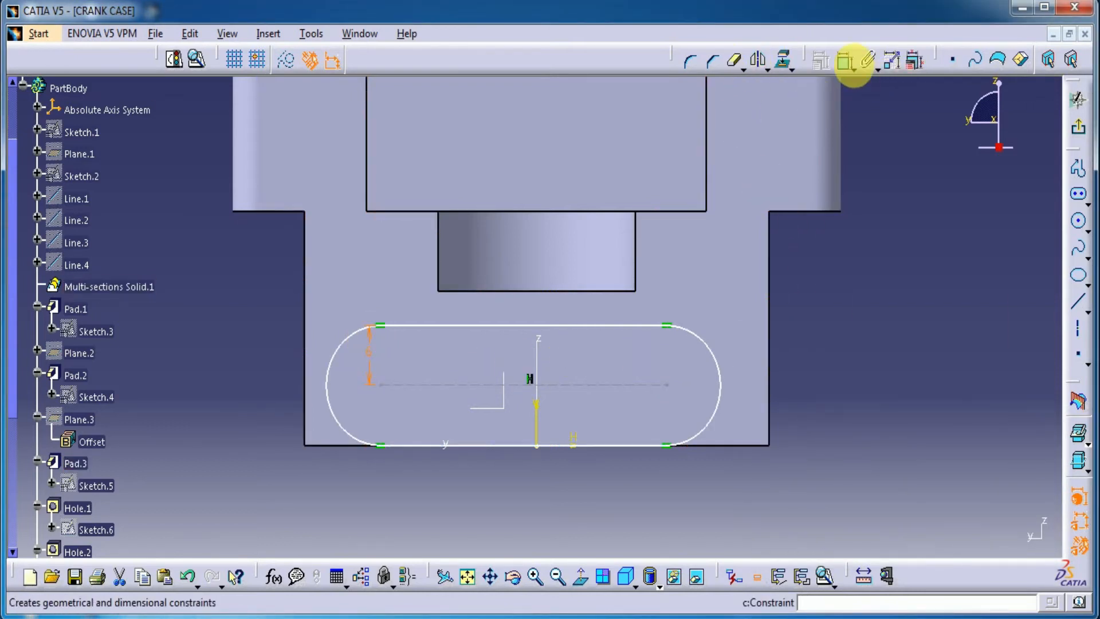
pyautogui.click(667, 384)
pyautogui.click(844, 60)
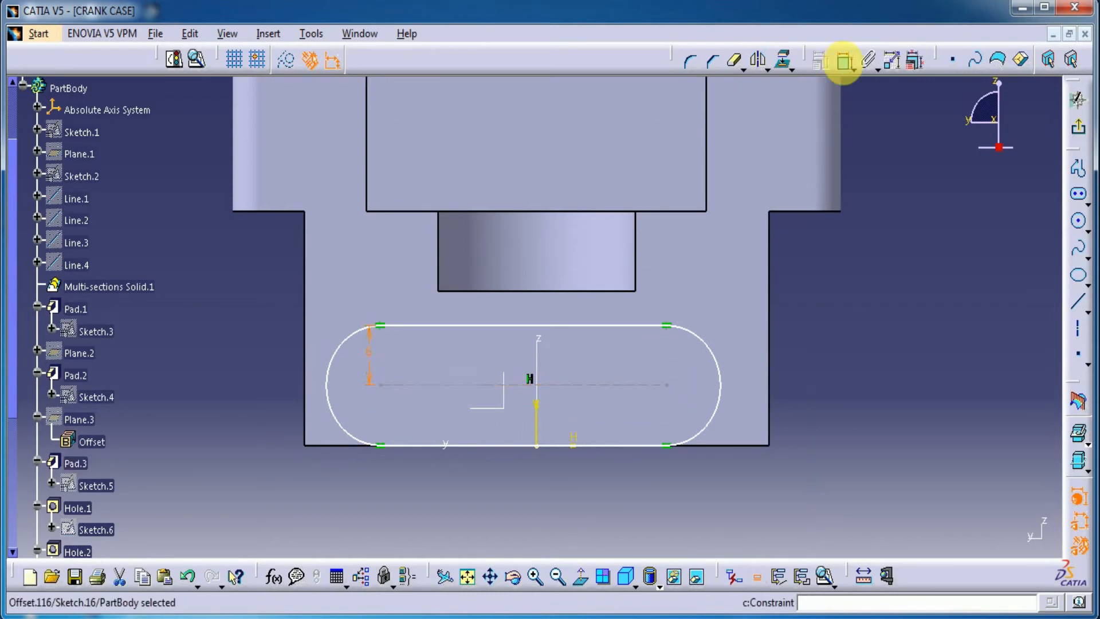
pyautogui.click(669, 386)
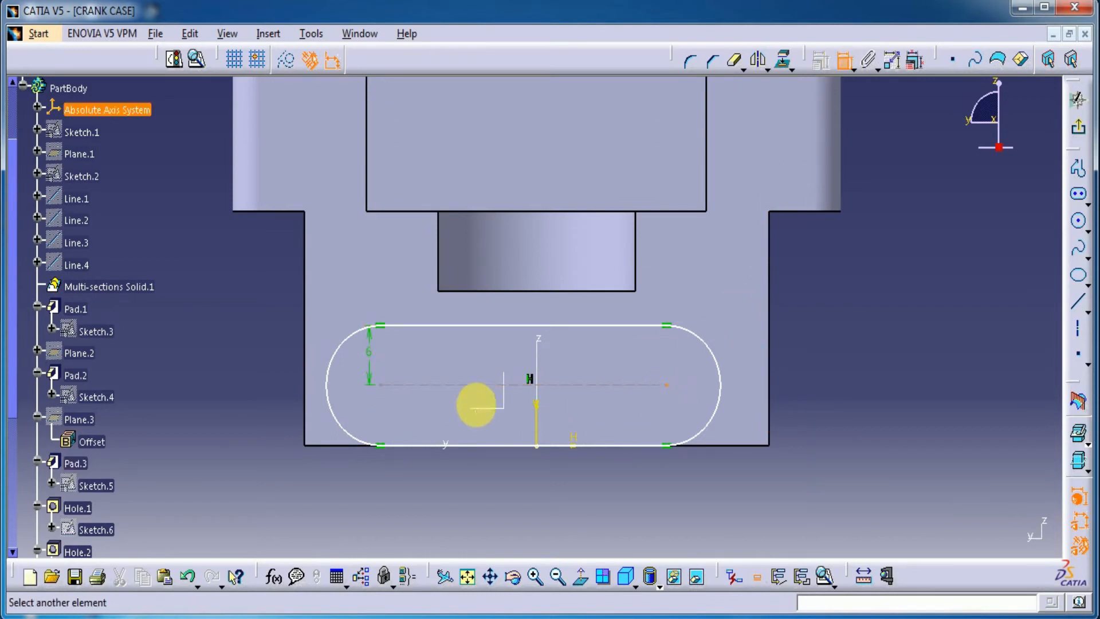
pyautogui.click(389, 394)
# Constrain the elongated hole's two end-arc centre points to be symmetric about the sketch's vertical axis
pyautogui.click(845, 61)
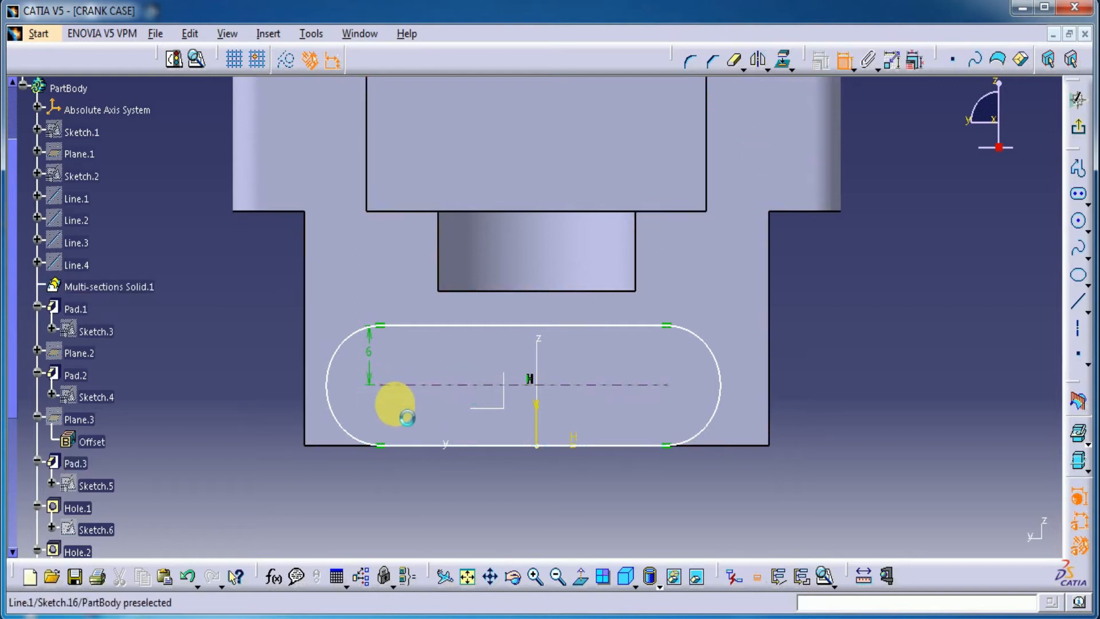
pyautogui.click(382, 386)
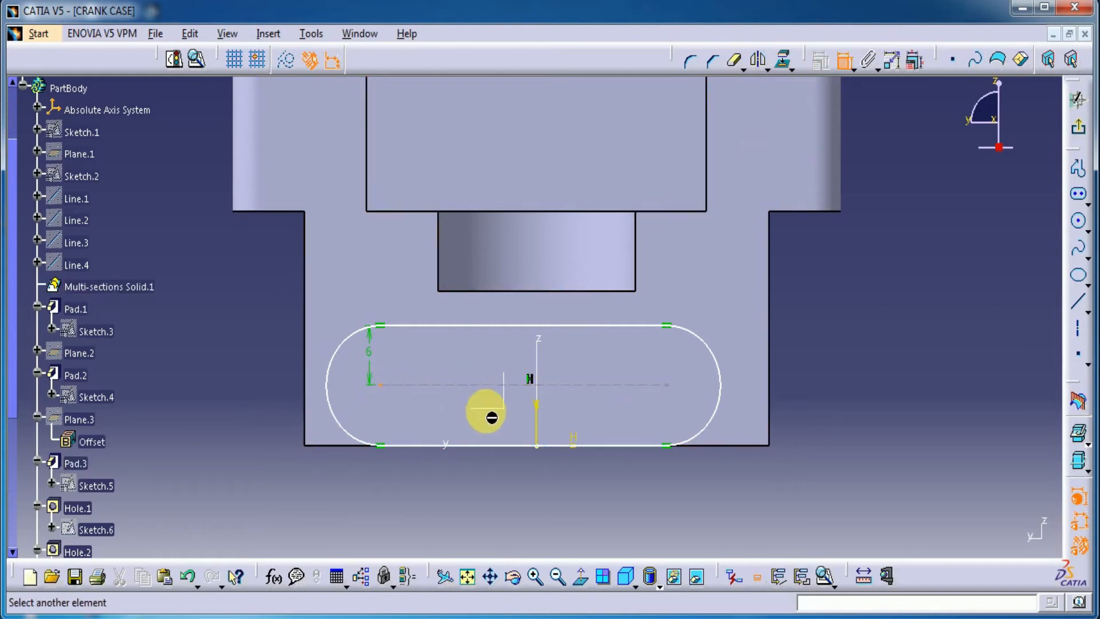
pyautogui.click(667, 384)
pyautogui.rightClick(901, 313)
pyautogui.click(968, 477)
pyautogui.click(536, 415)
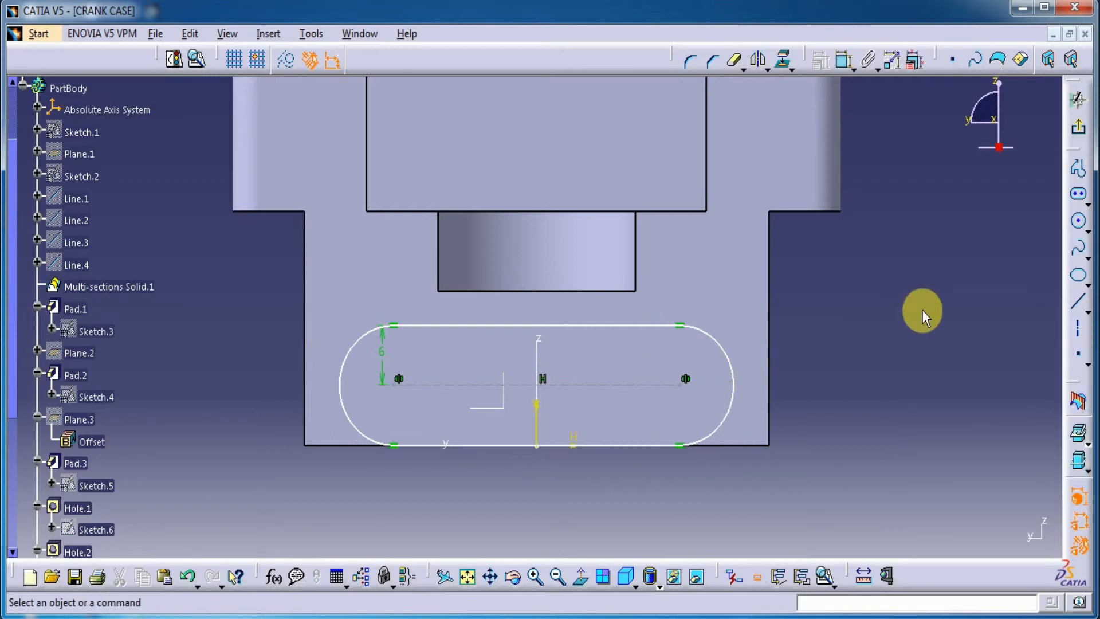
# Make the elongated hole's upper straight line coincident with the lower edge of the half-round recess
pyautogui.click(843, 59)
pyautogui.click(585, 326)
pyautogui.click(582, 290)
pyautogui.rightClick(903, 287)
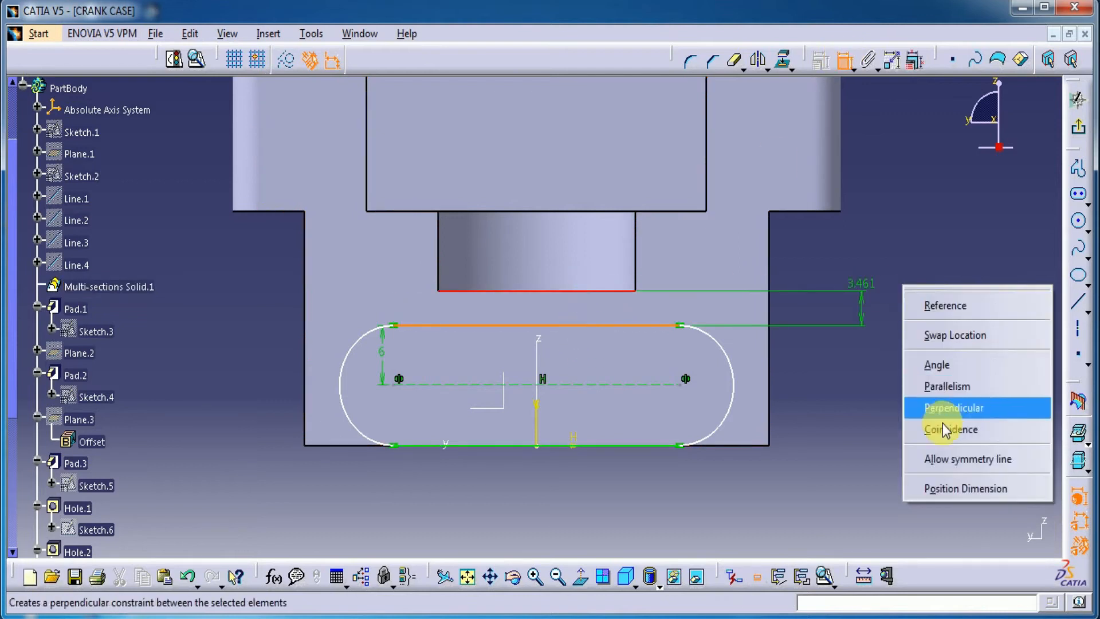
pyautogui.click(943, 427)
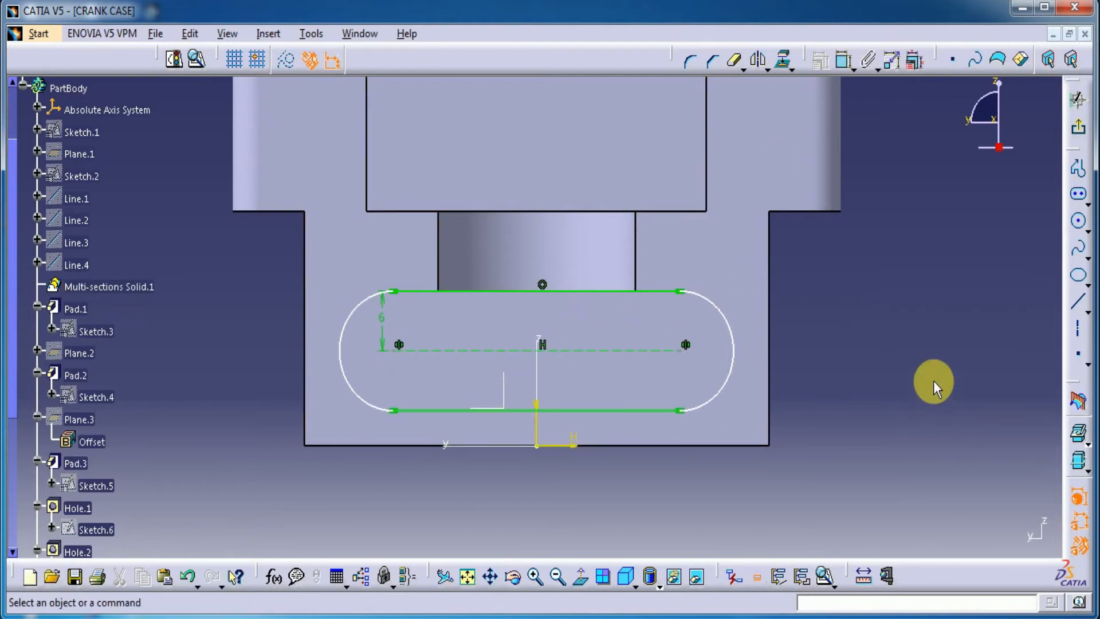
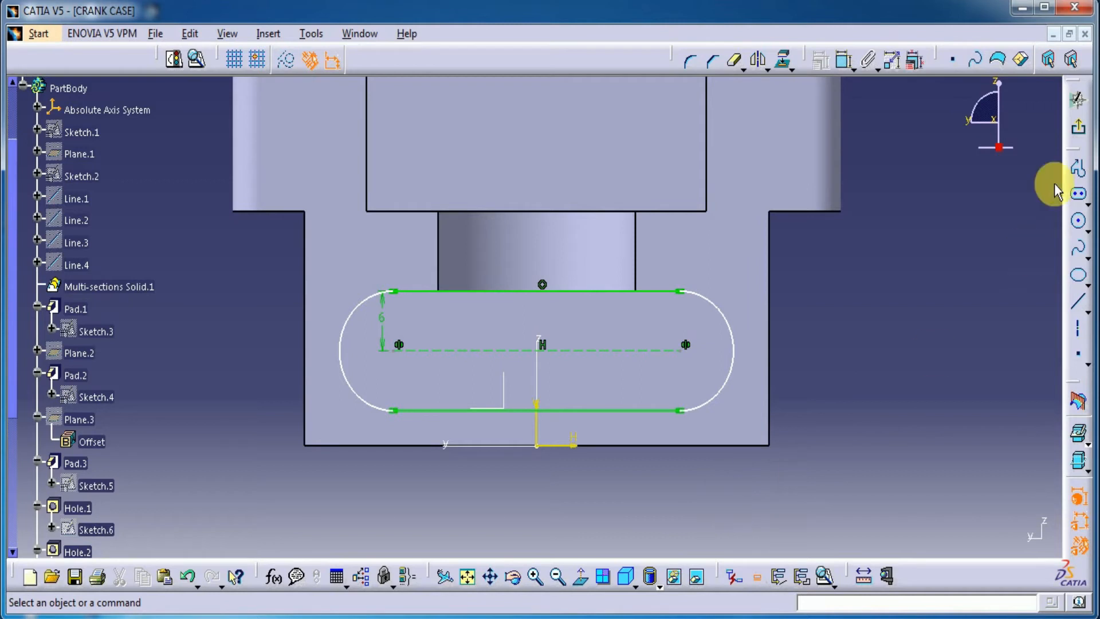
# Dimension the elongated hole's dashed centreline, set its length to 33 mm, and exit the sketch
pyautogui.click(843, 62)
pyautogui.click(608, 350)
pyautogui.click(560, 503)
pyautogui.doubleClick(564, 499)
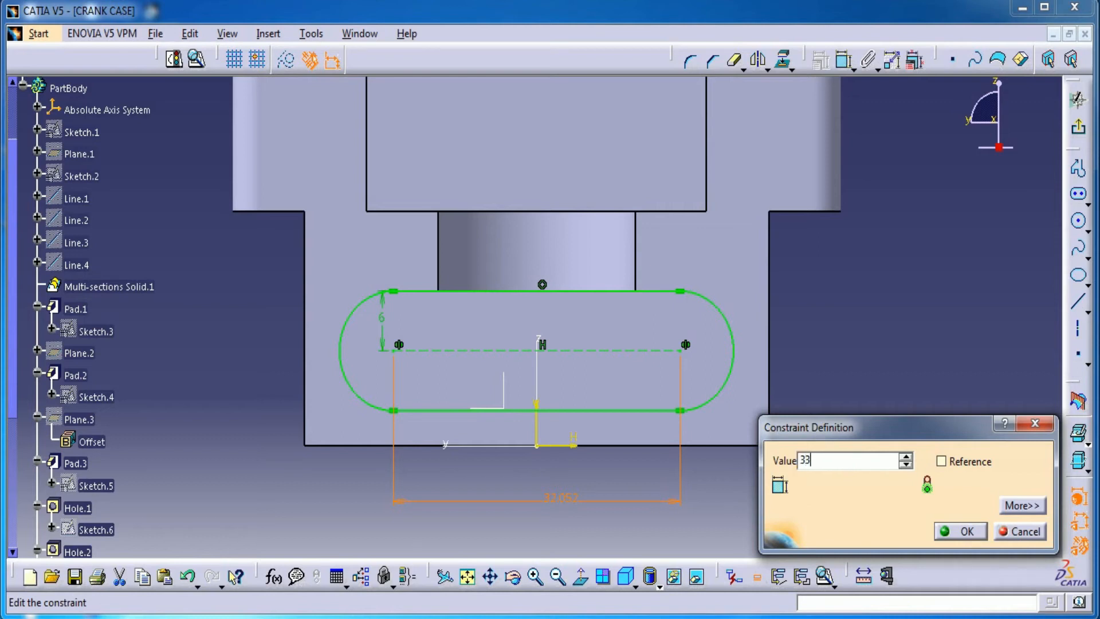
pyautogui.press('Return')
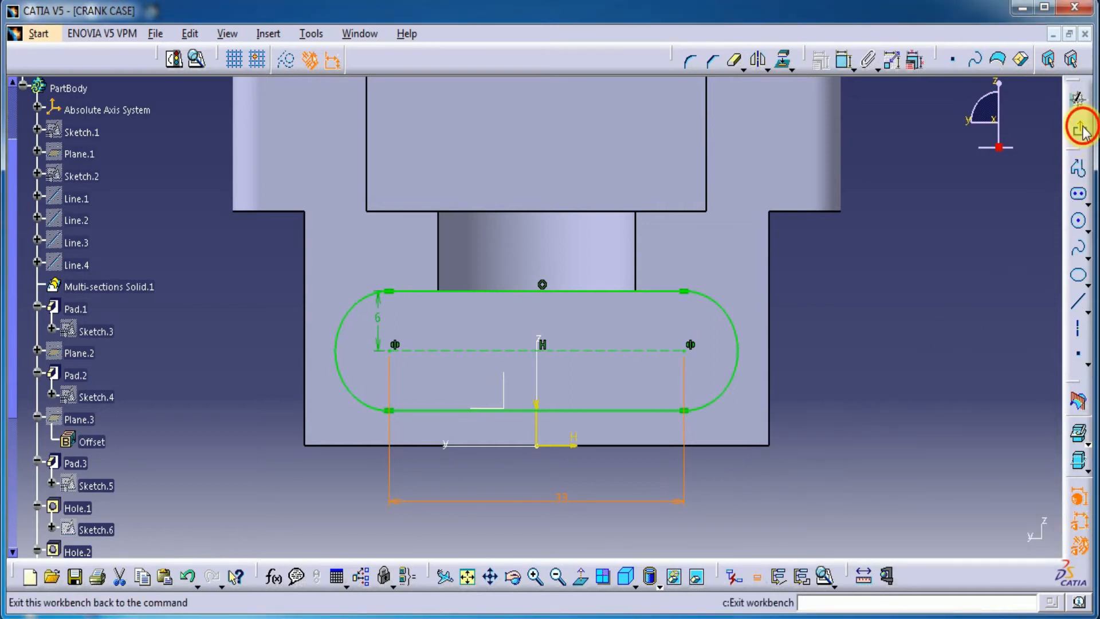
pyautogui.click(1082, 131)
# Create a reference plane offset from the end face carrying the elongated-hole sketch, with its direction reversed into the body
pyautogui.moveTo(685, 493)
pyautogui.mouseDown(button='middle')
pyautogui.moveTo(646, 442)
pyautogui.moveTo(656, 497)
pyautogui.moveTo(618, 441)
pyautogui.moveTo(719, 334)
pyautogui.moveTo(718, 451)
pyautogui.mouseUp(button='middle')
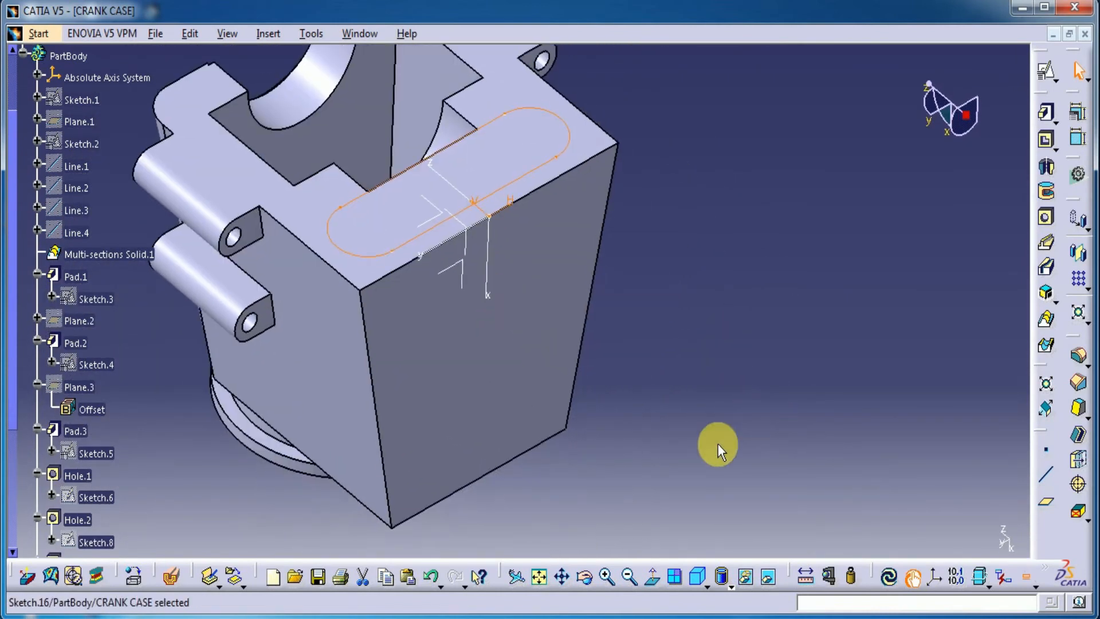
pyautogui.click(1047, 503)
pyautogui.click(554, 154)
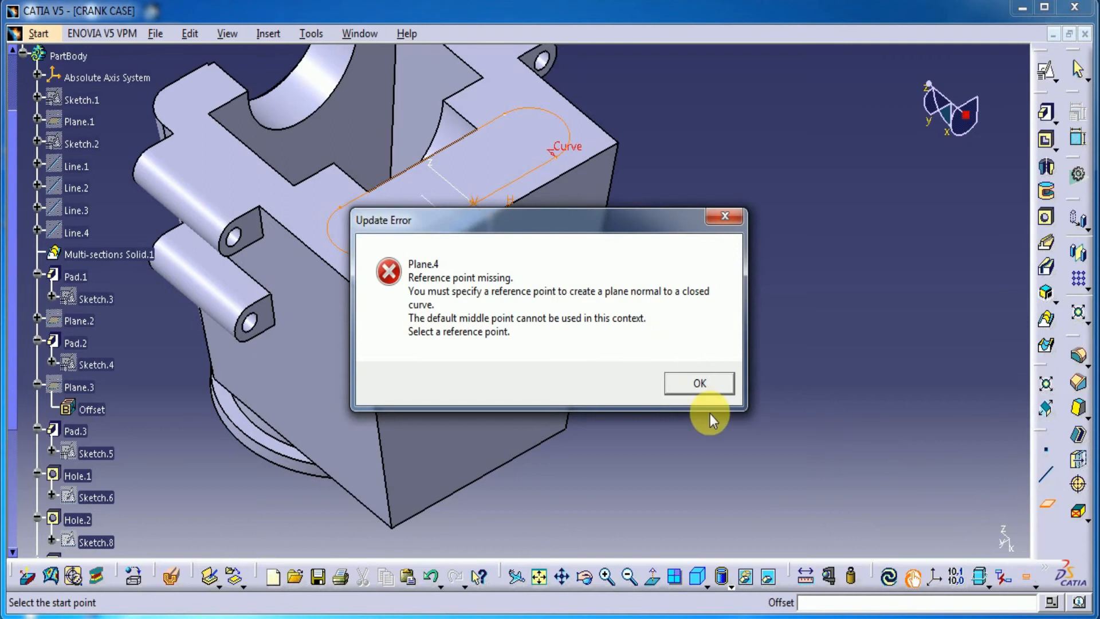
pyautogui.click(700, 384)
pyautogui.click(858, 222)
pyautogui.click(854, 236)
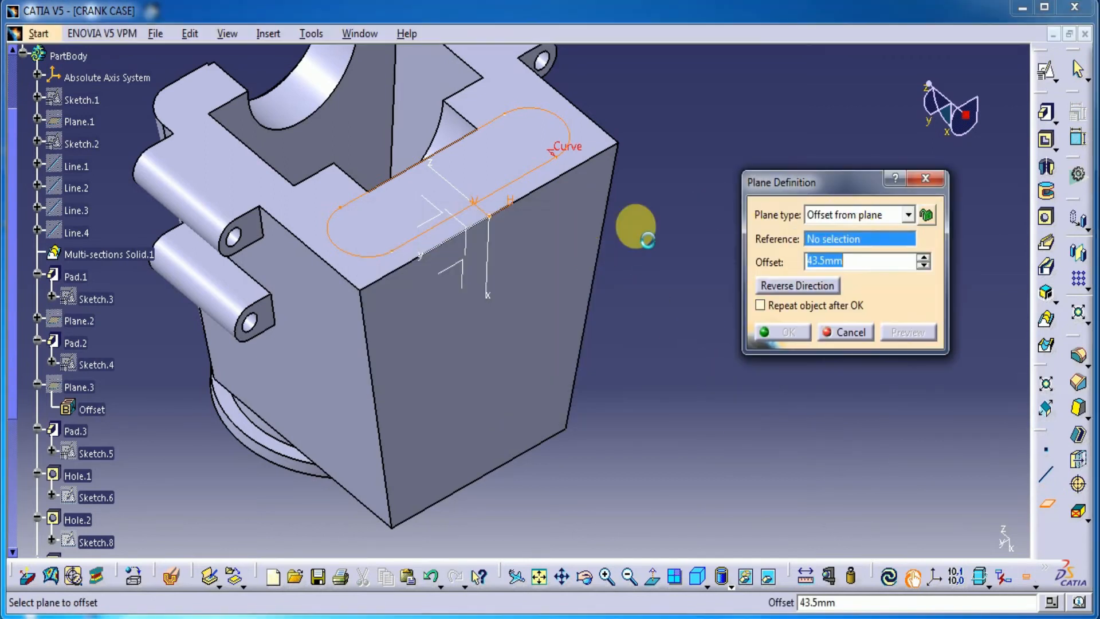
pyautogui.click(517, 172)
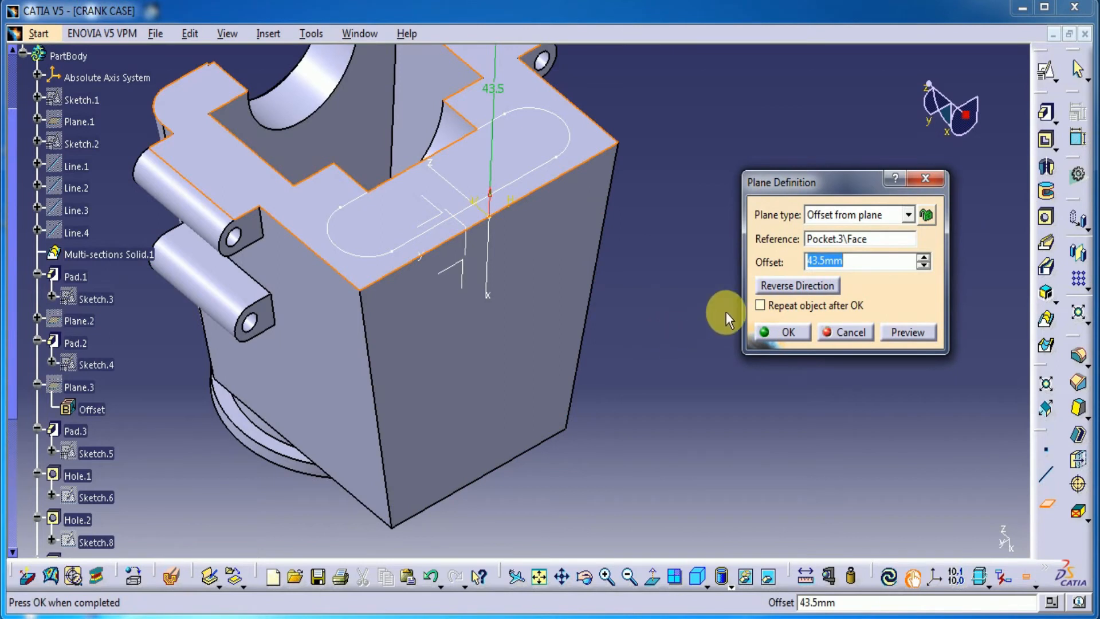
pyautogui.moveTo(675, 270); pyautogui.dragTo(666, 360, button='middle')
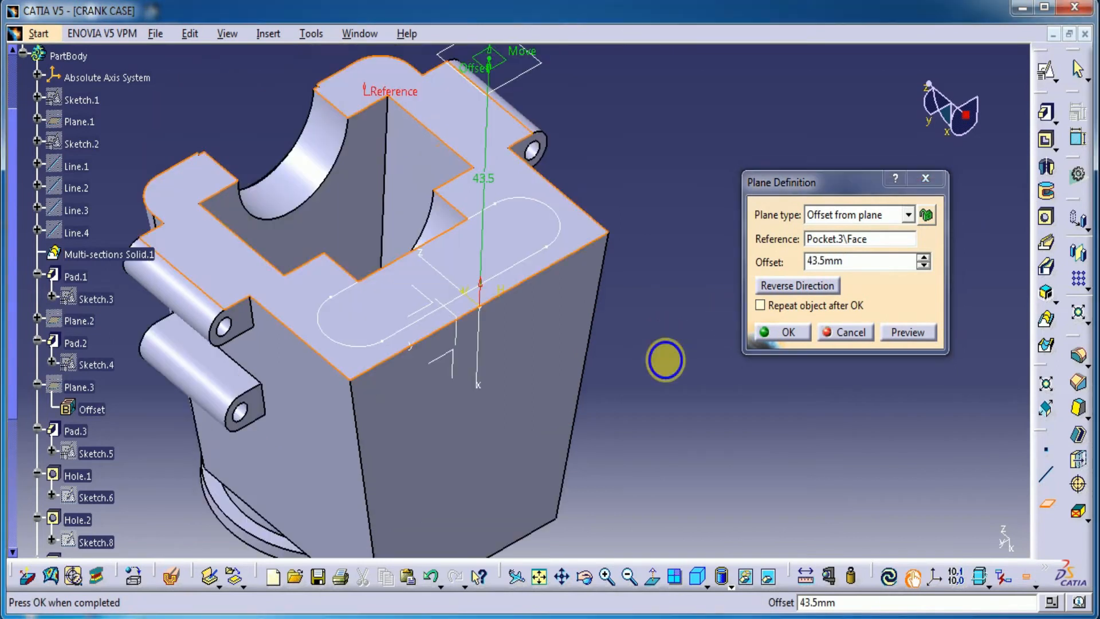
pyautogui.moveTo(854, 270); pyautogui.dragTo(764, 270)
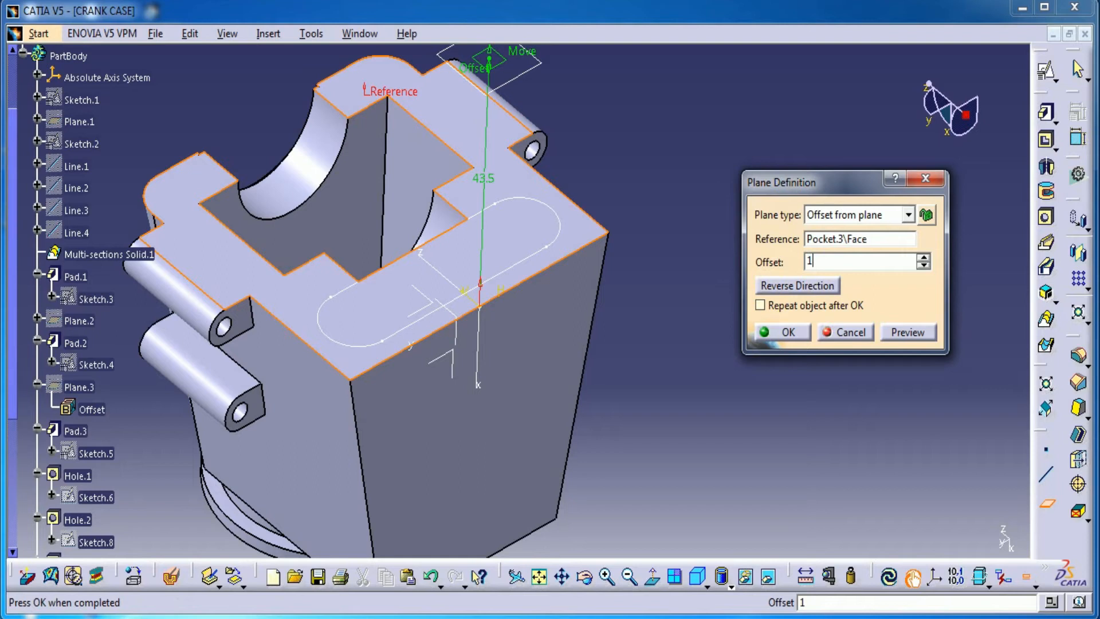
pyautogui.click(813, 284)
pyautogui.click(907, 332)
pyautogui.click(788, 332)
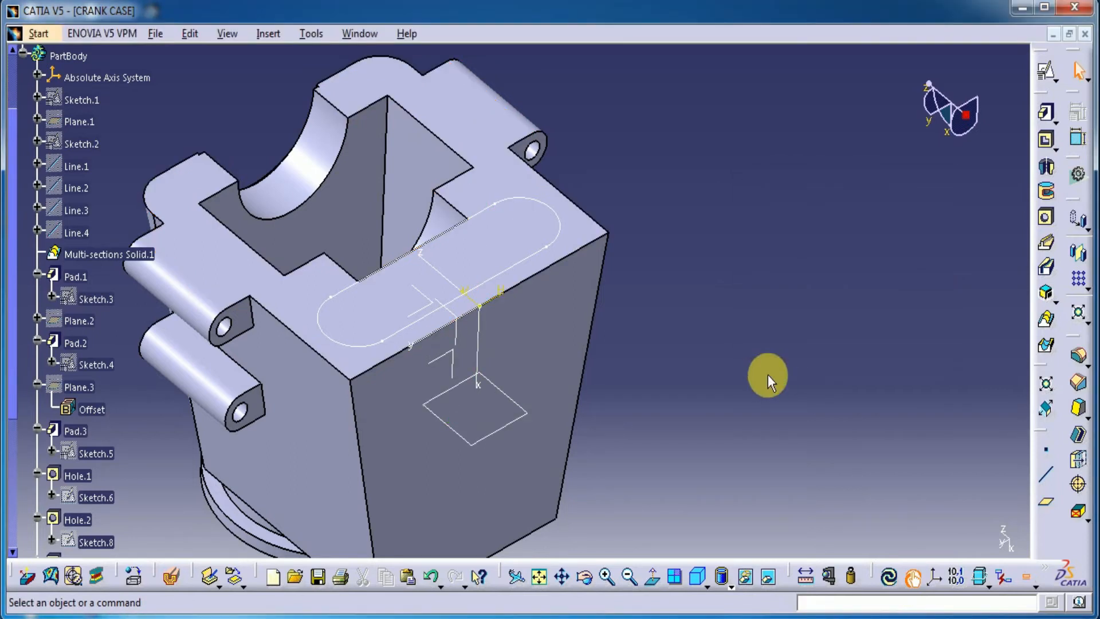
# Start a positioned sketch on the new offset plane and project the elongated hole's two straight lines into it
pyautogui.click(1051, 71)
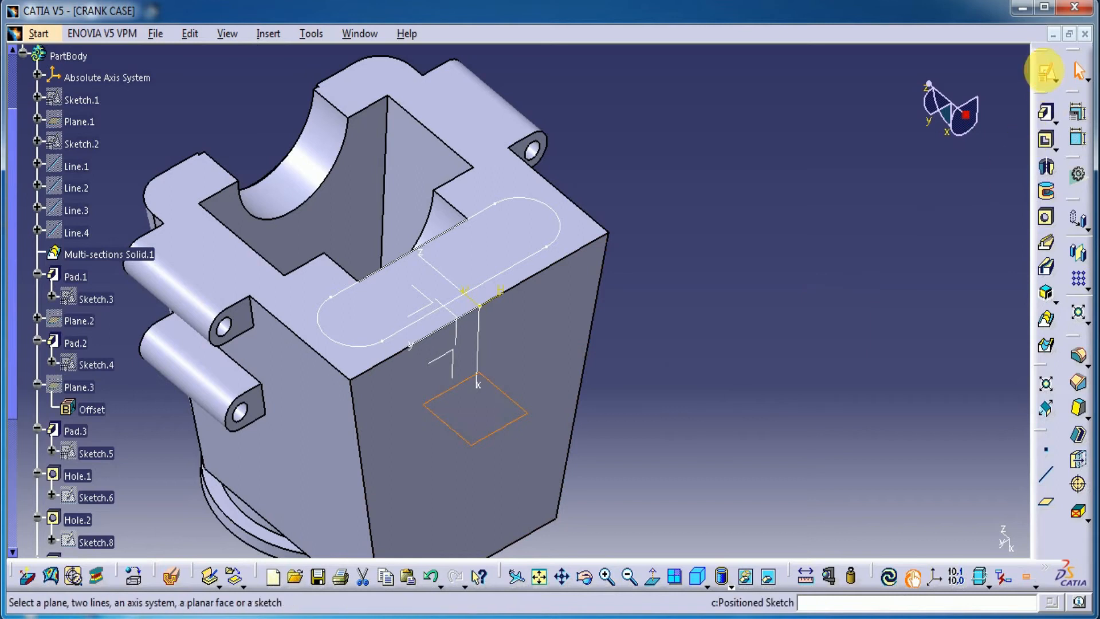
pyautogui.click(887, 354)
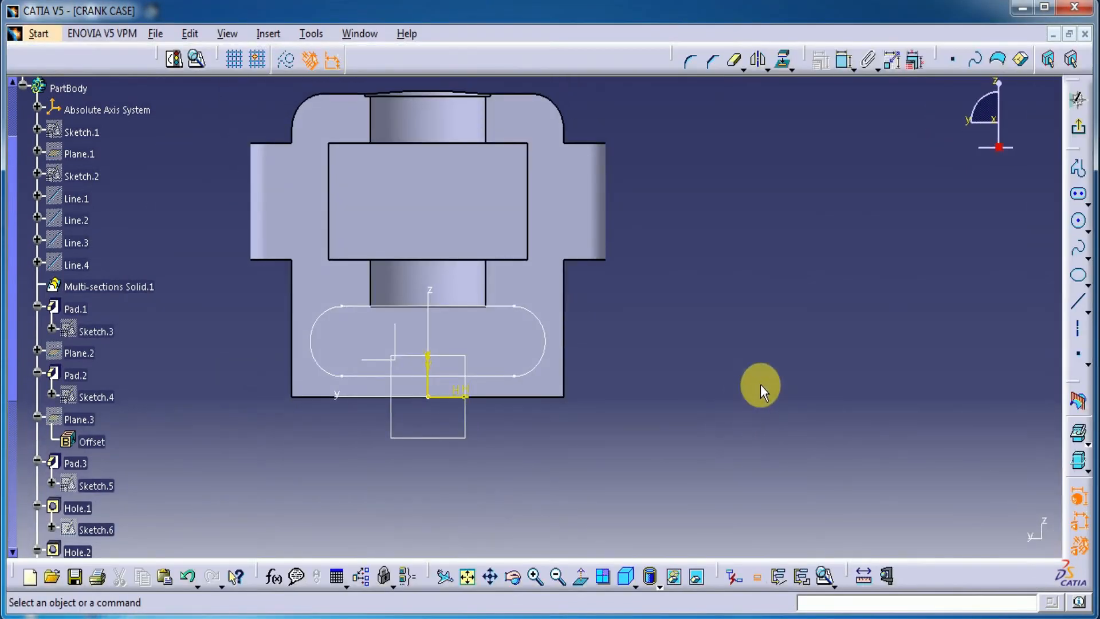
pyautogui.click(782, 58)
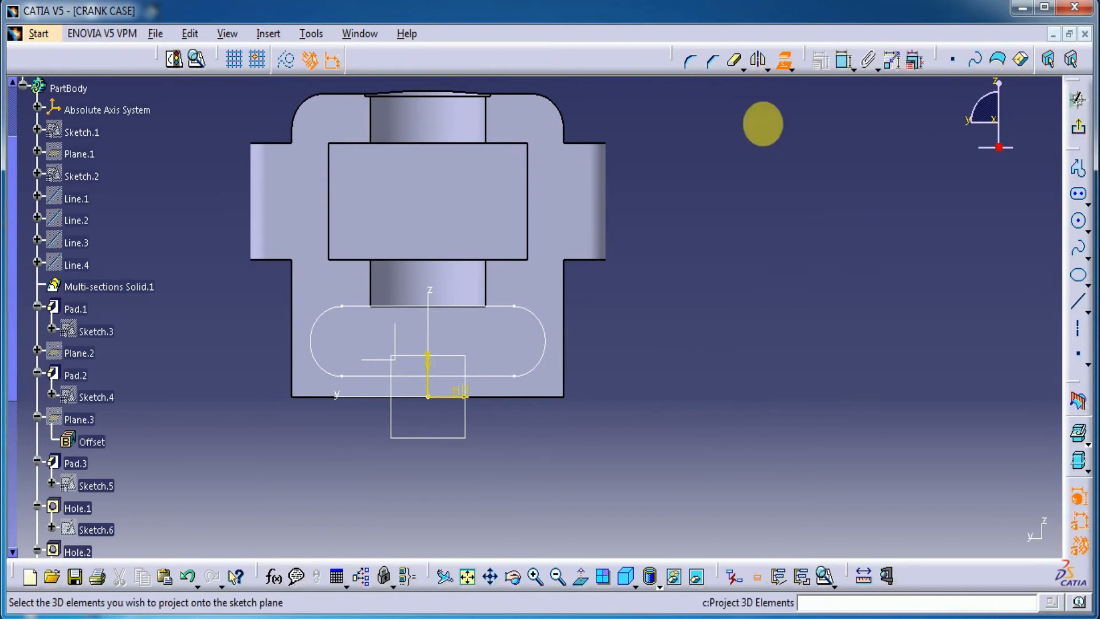
pyautogui.click(491, 307)
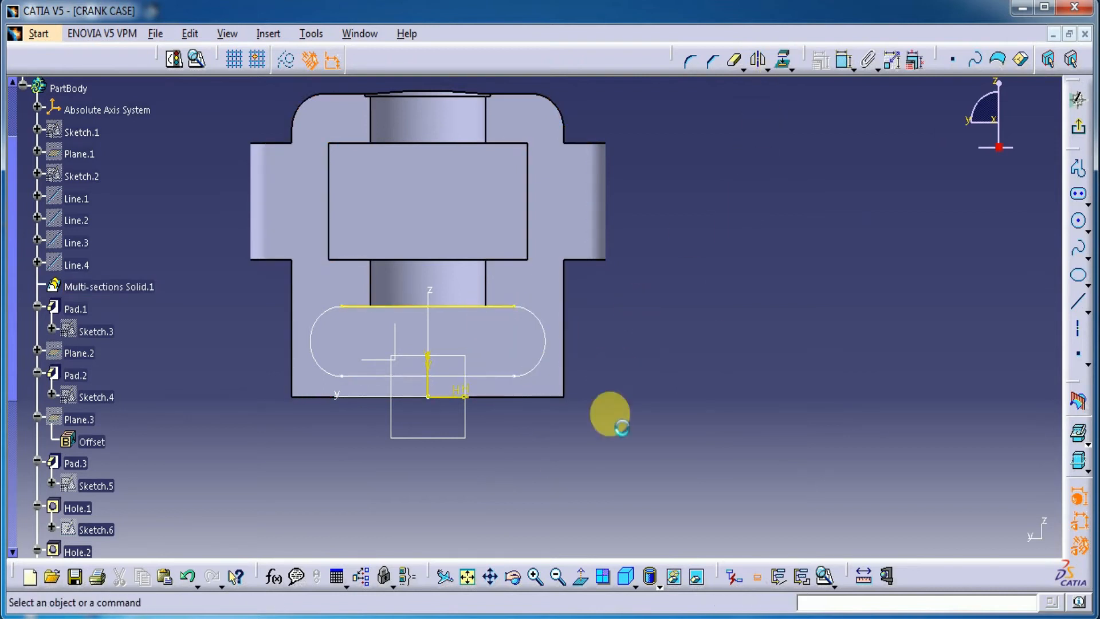
pyautogui.click(782, 58)
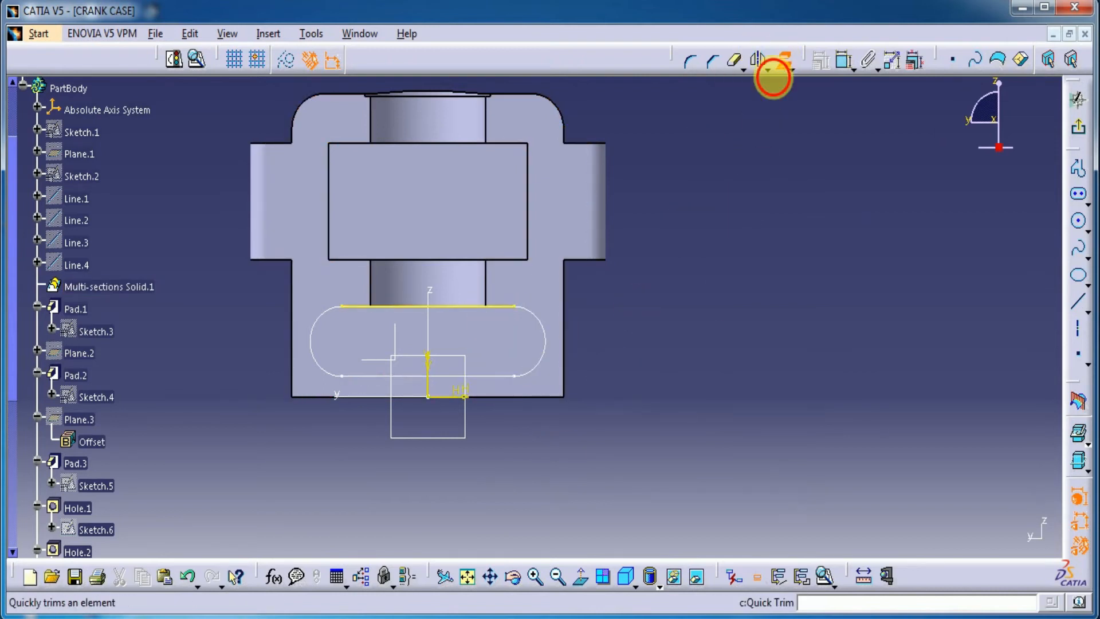
pyautogui.click(483, 376)
# Sketch two circles side by side between the projected lines, one on each side of the vertical axis
pyautogui.moveTo(545, 473)
pyautogui.mouseDown(button='middle')
pyautogui.moveTo(533, 383)
pyautogui.moveTo(545, 342)
pyautogui.mouseUp(button='middle')
pyautogui.moveTo(663, 387); pyautogui.dragTo(847, 353, button='middle')
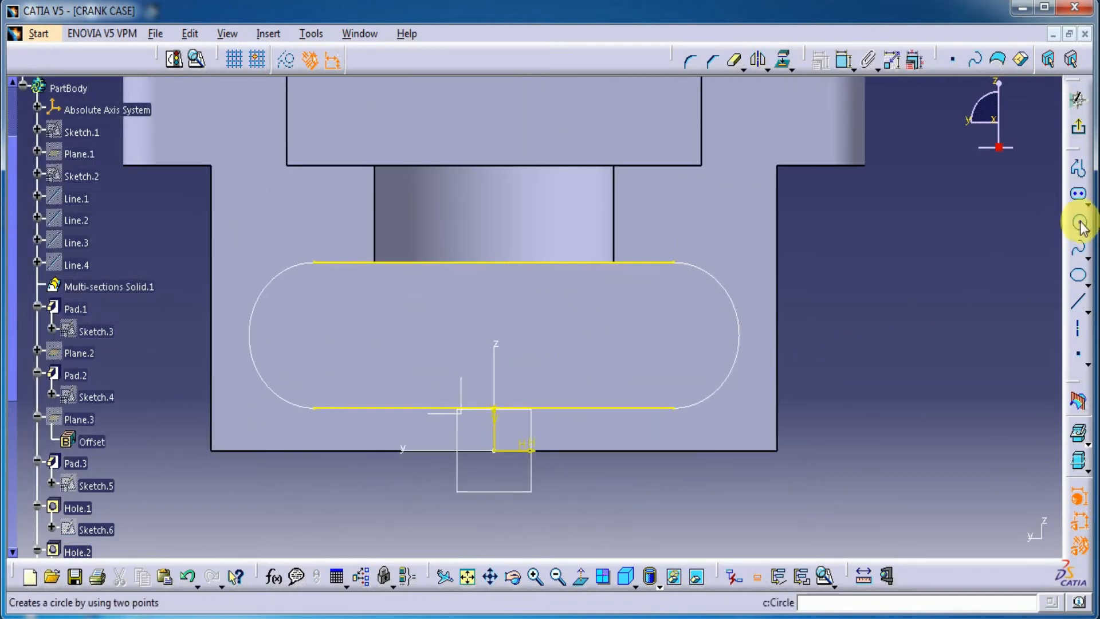
pyautogui.click(1079, 223)
pyautogui.click(620, 335)
pyautogui.click(582, 329)
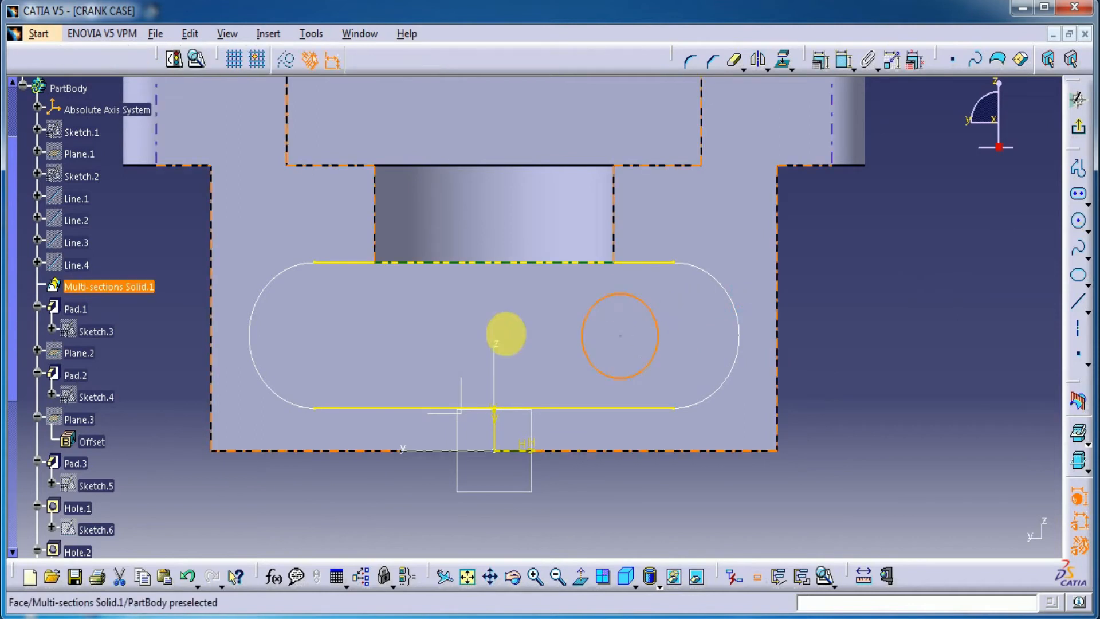
pyautogui.click(1076, 224)
pyautogui.click(351, 335)
pyautogui.click(374, 311)
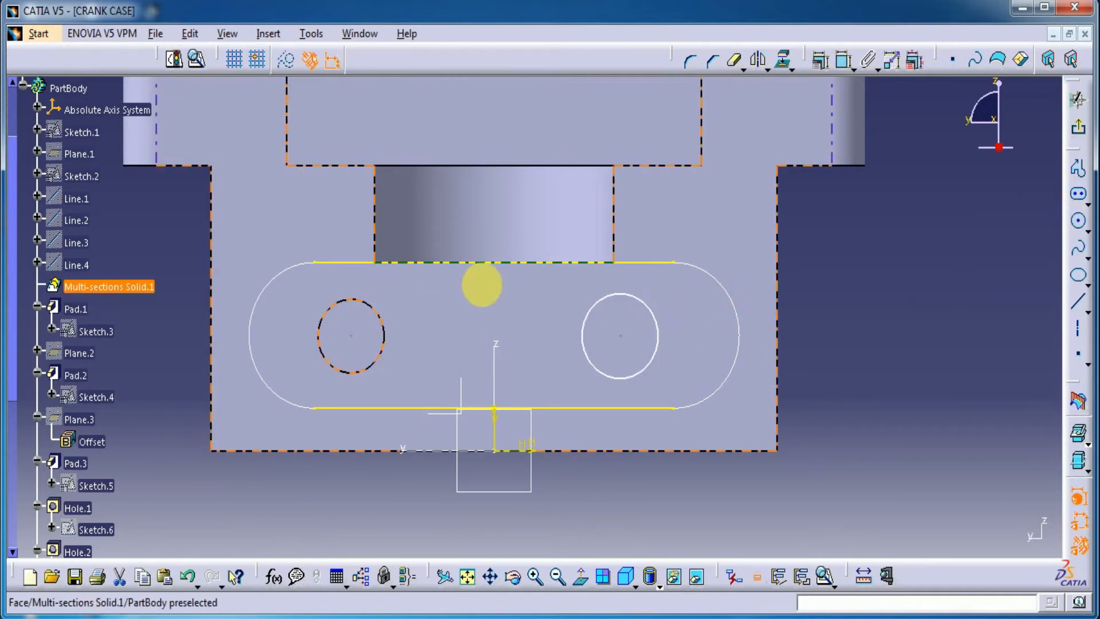
# Make the right circle tangent to both the upper and lower projected lines
pyautogui.click(842, 63)
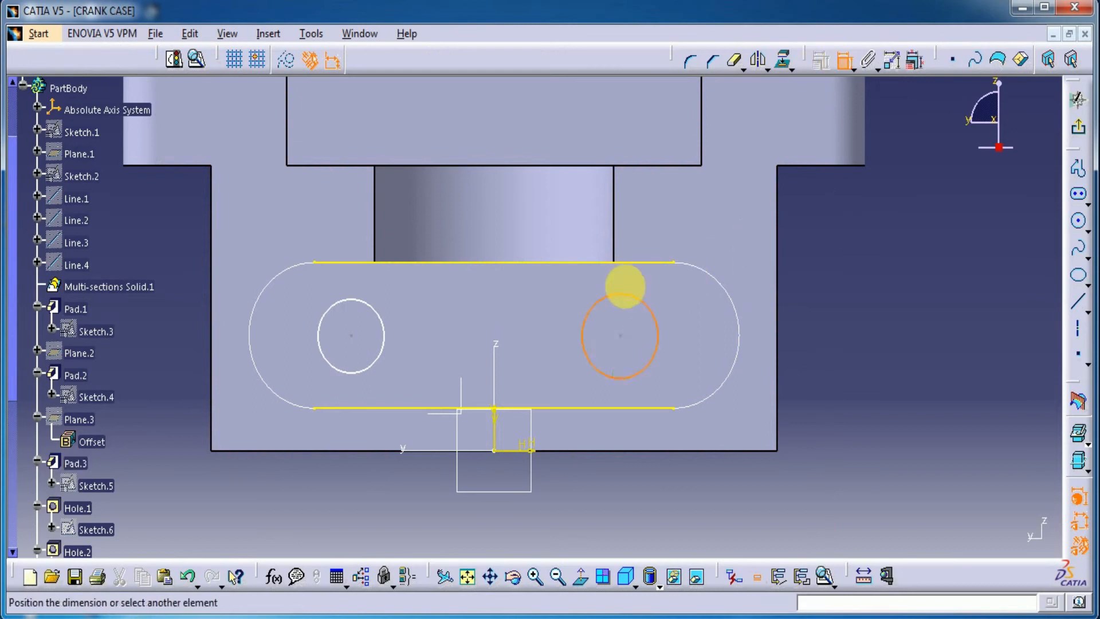
pyautogui.click(648, 264)
pyautogui.rightClick(895, 257)
pyautogui.click(933, 343)
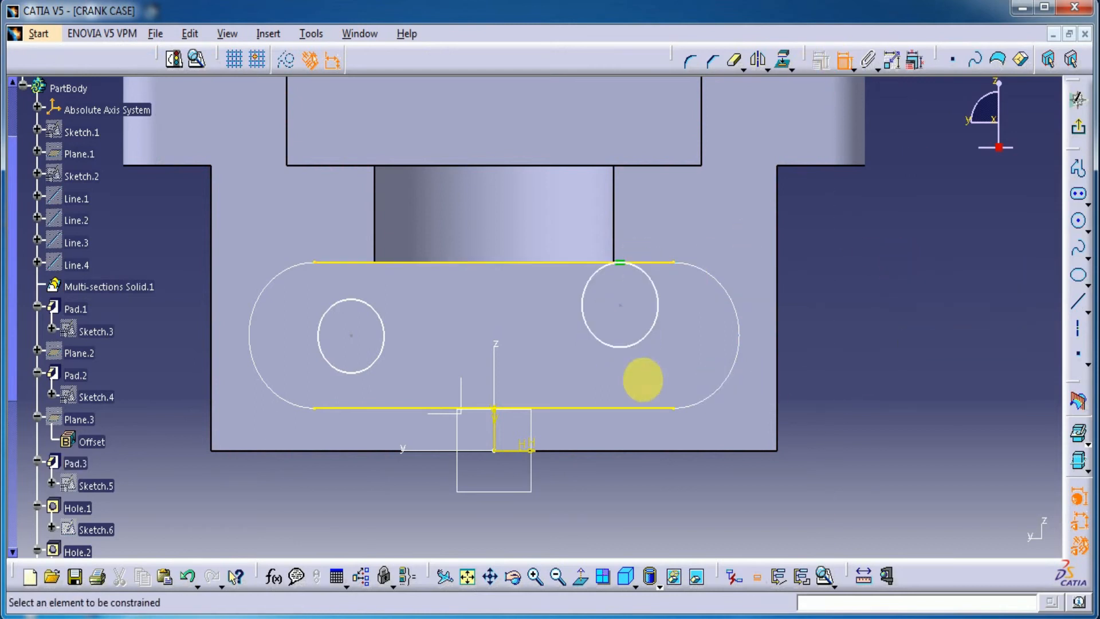
pyautogui.click(629, 345)
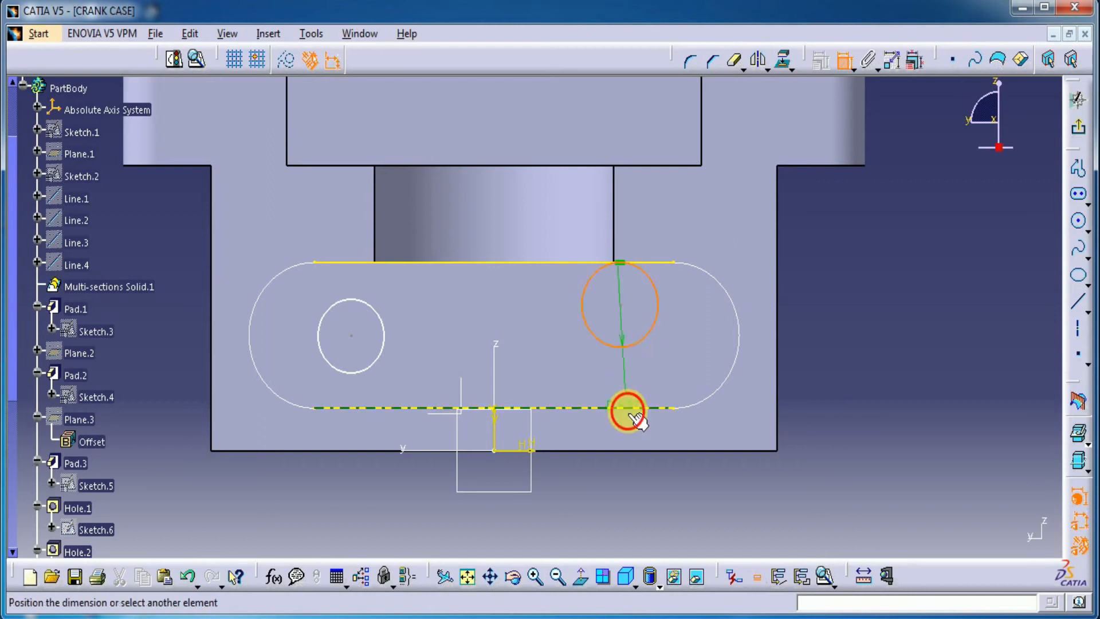
pyautogui.rightClick(921, 376)
pyautogui.click(940, 453)
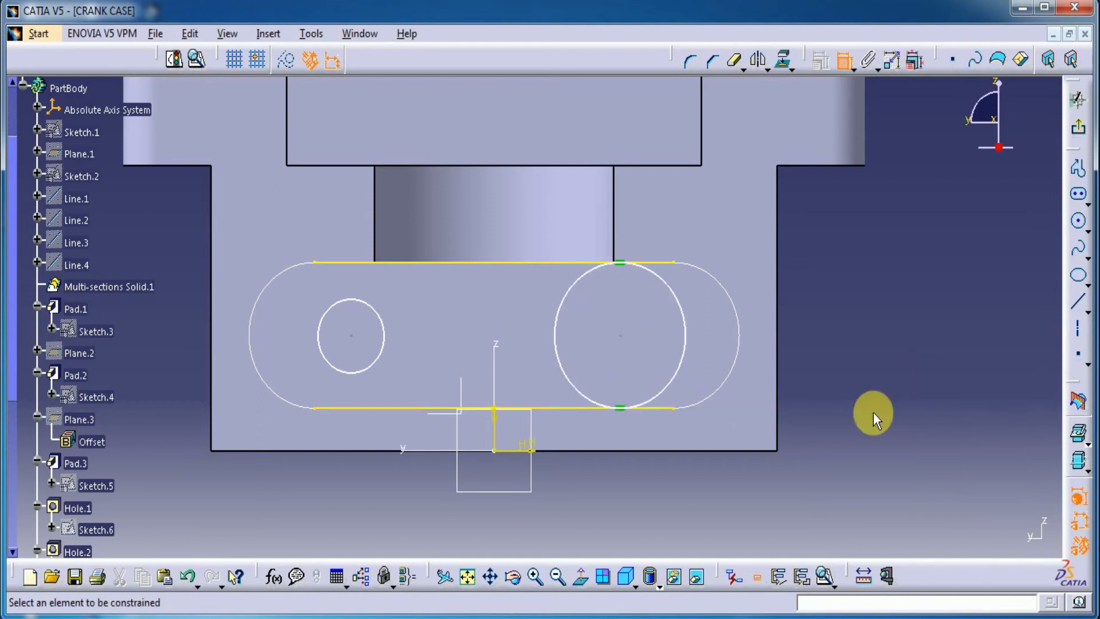
# Make the left circle tangent to both the lower and upper projected lines
pyautogui.click(362, 375)
pyautogui.click(355, 407)
pyautogui.rightClick(190, 387)
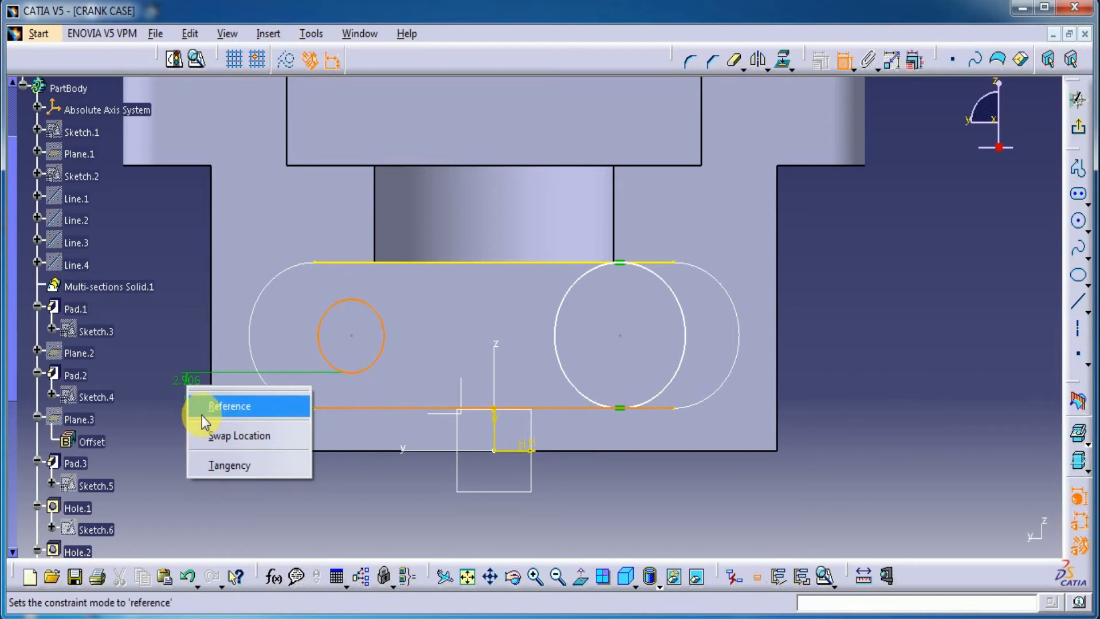
pyautogui.click(206, 465)
pyautogui.click(362, 339)
pyautogui.click(363, 261)
pyautogui.rightClick(193, 331)
pyautogui.click(194, 381)
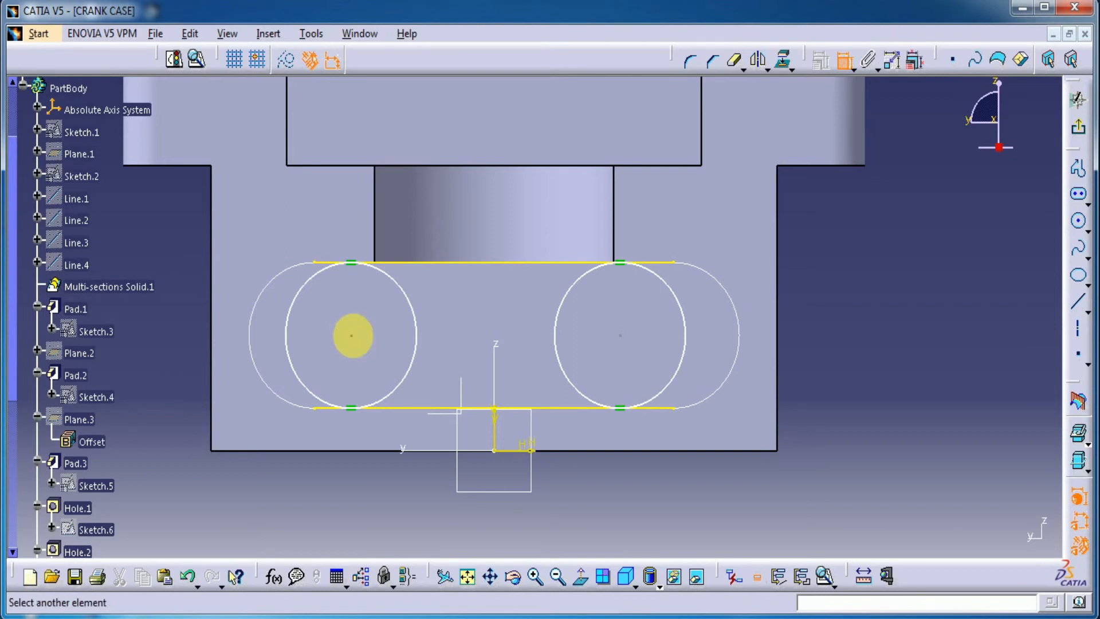
# Dimension the distance between the two circle centres and set it to 22 mm
pyautogui.click(621, 336)
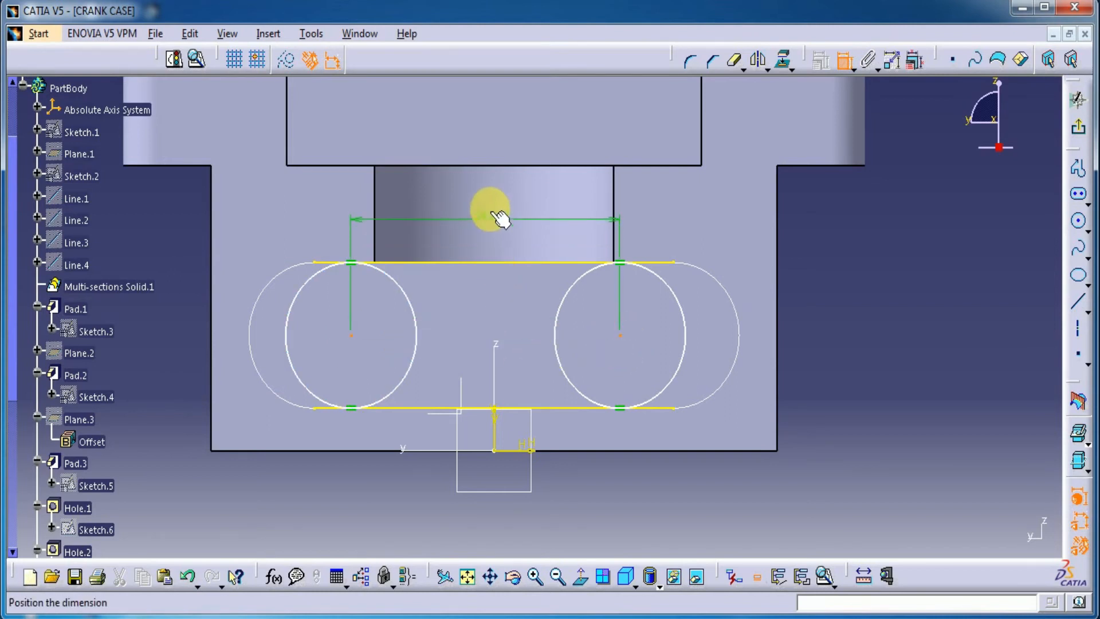
pyautogui.doubleClick(498, 143)
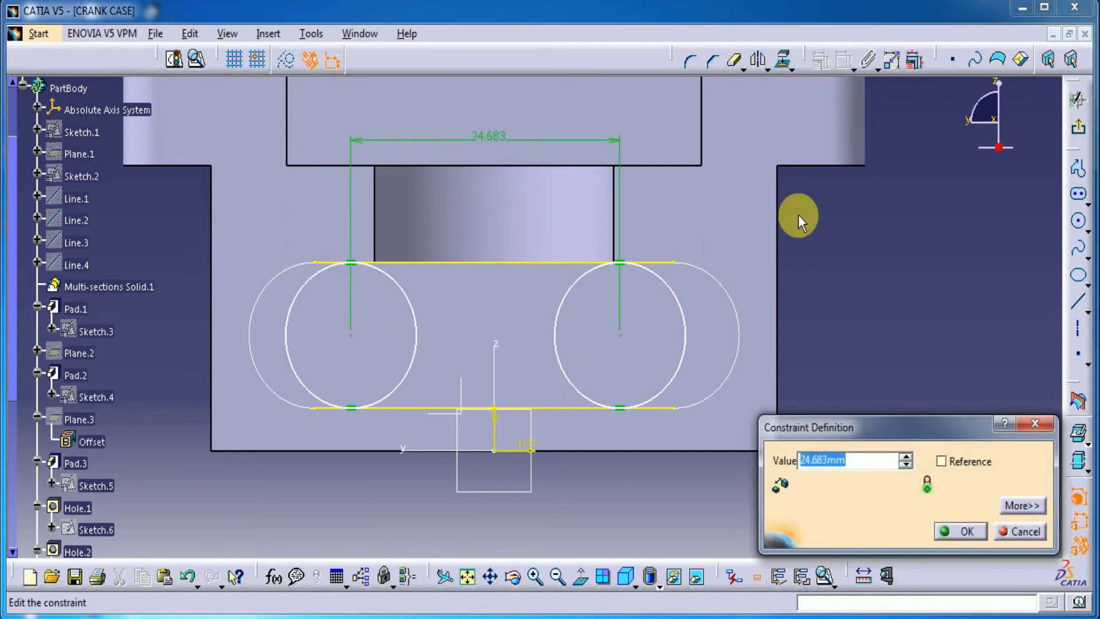
pyautogui.write('22mm')
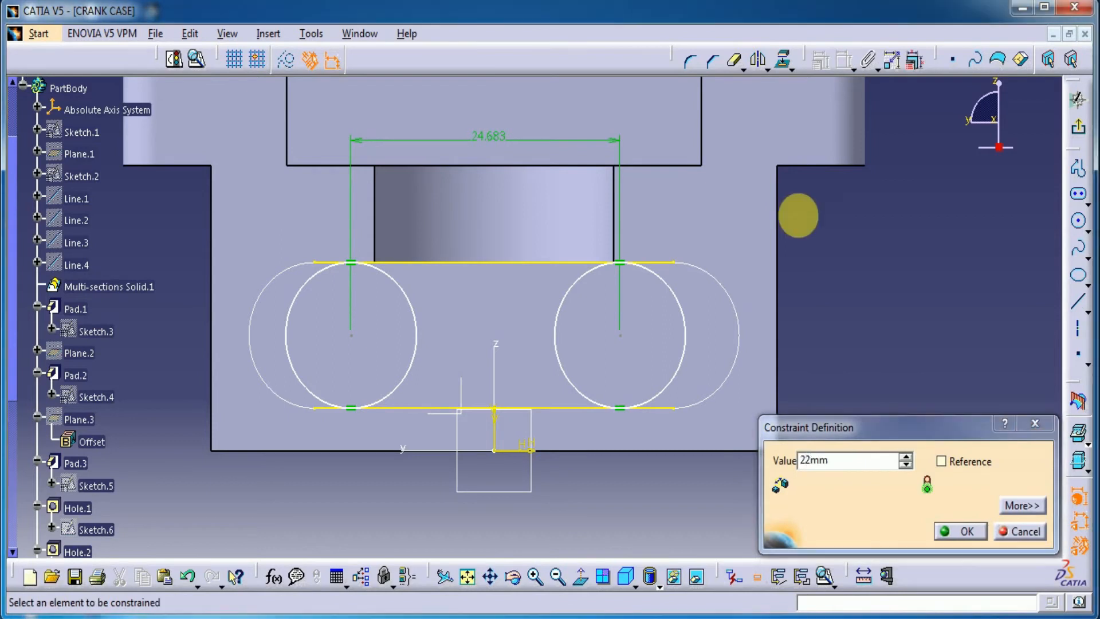
pyautogui.press('Return')
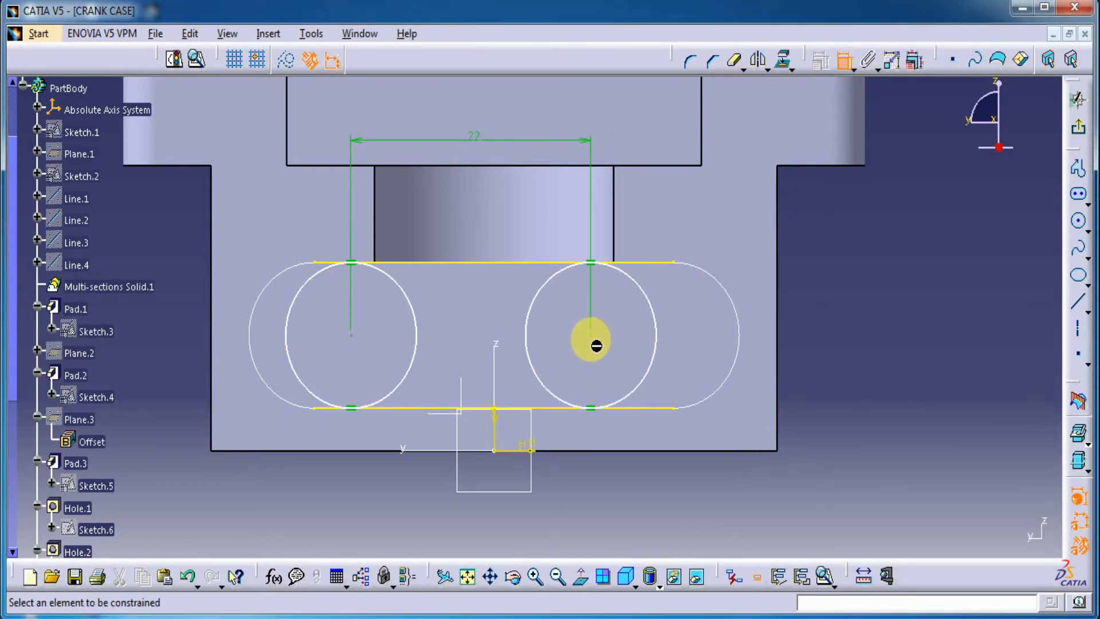
# Make the two circle centres symmetric about the sketch's vertical axis and set their spacing to 20 mm
pyautogui.click(595, 345)
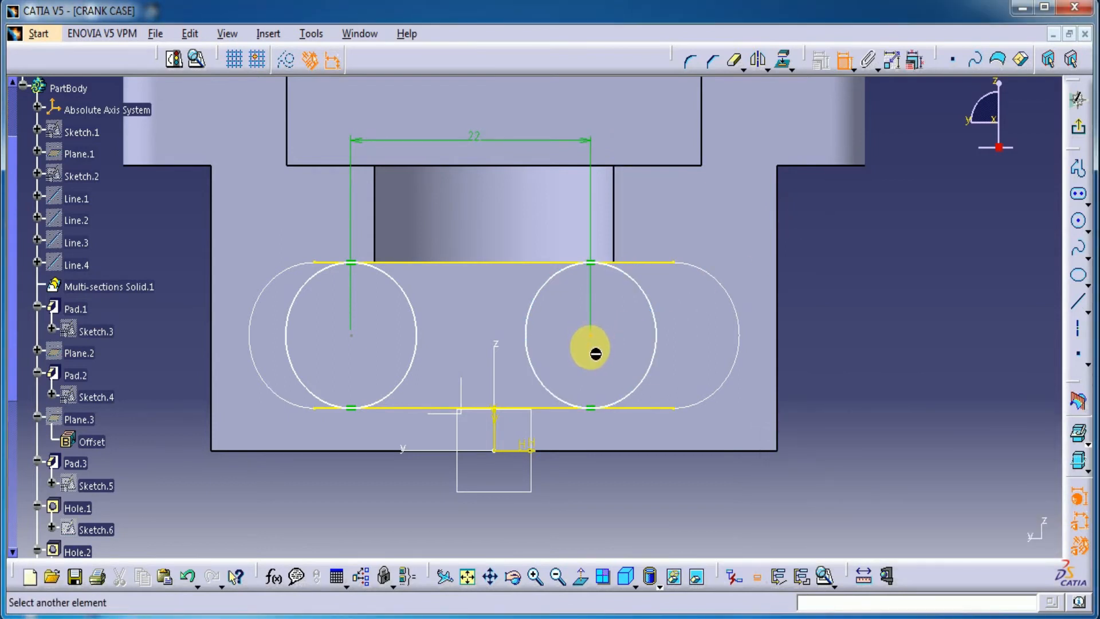
pyautogui.click(351, 336)
pyautogui.rightClick(464, 215)
pyautogui.click(535, 459)
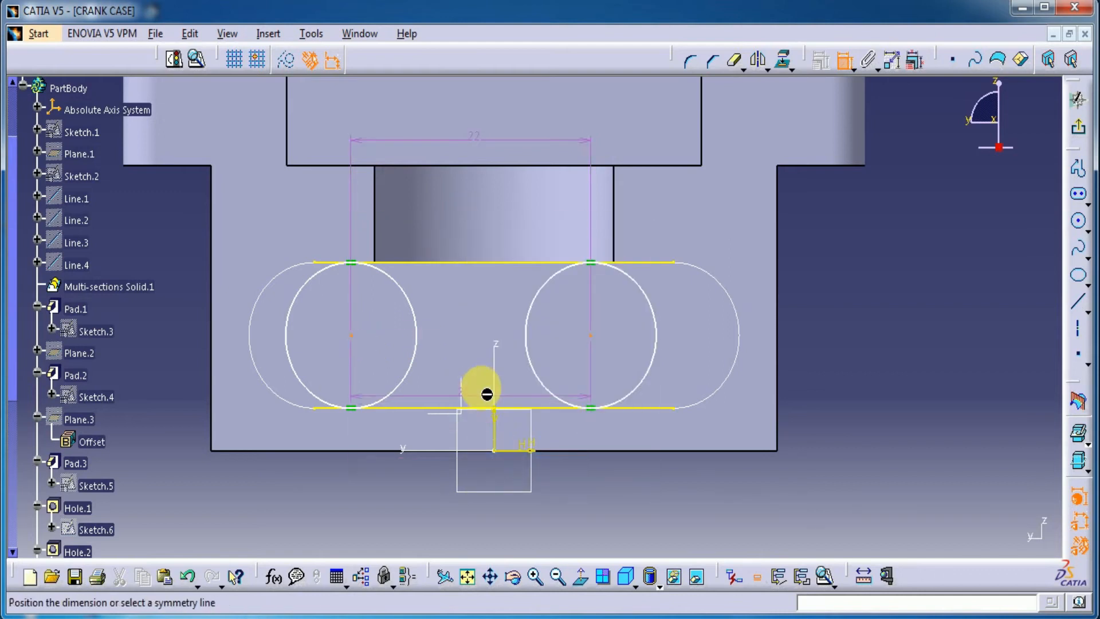
pyautogui.click(496, 371)
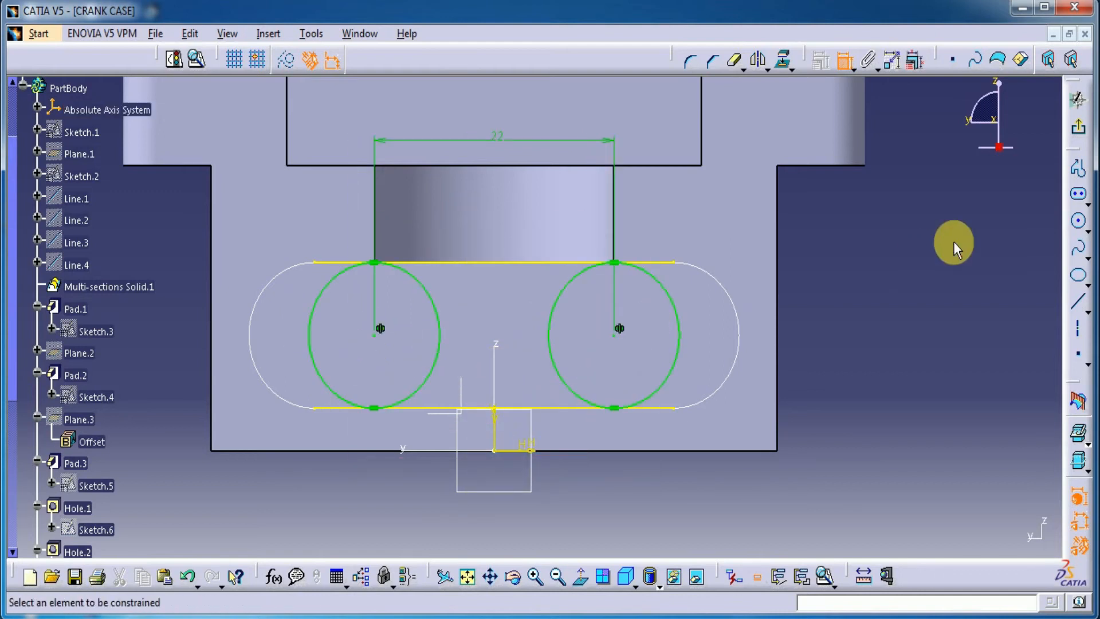
pyautogui.doubleClick(497, 138)
pyautogui.press('Return')
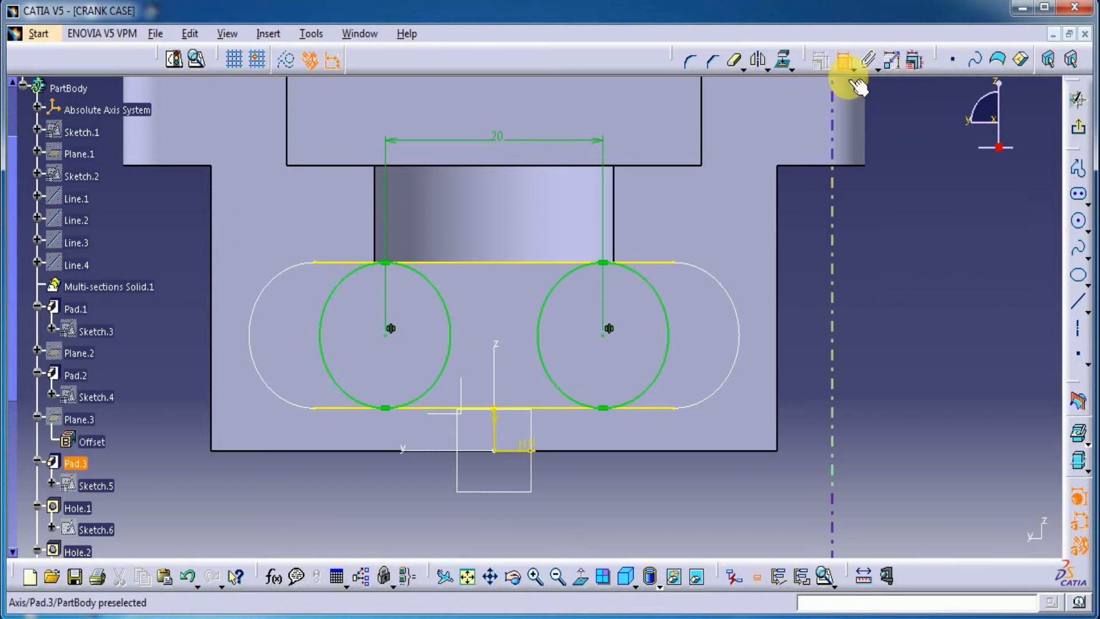
# Quick-trim the circles' inner arcs and the projected lines' outer ends to leave a single elongated profile
pyautogui.click(734, 61)
pyautogui.click(550, 300)
pyautogui.click(447, 313)
pyautogui.click(337, 263)
pyautogui.click(342, 409)
pyautogui.click(657, 407)
pyautogui.click(653, 263)
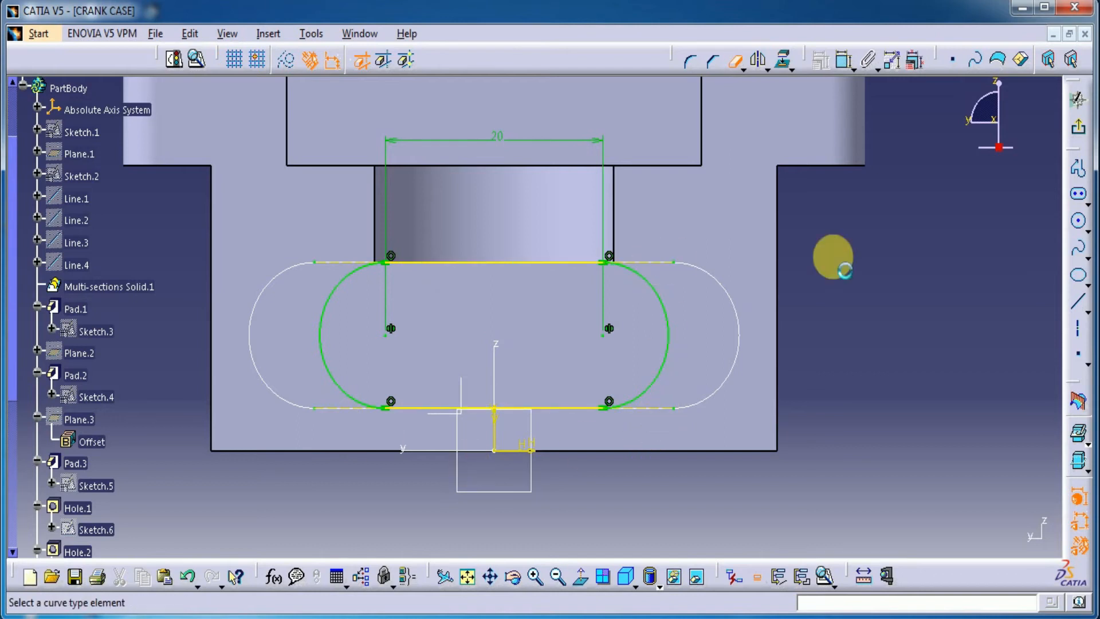
# Check the elongated profile for closure with Sketch Analysis, and exit the sketch
pyautogui.click(197, 58)
pyautogui.click(786, 262)
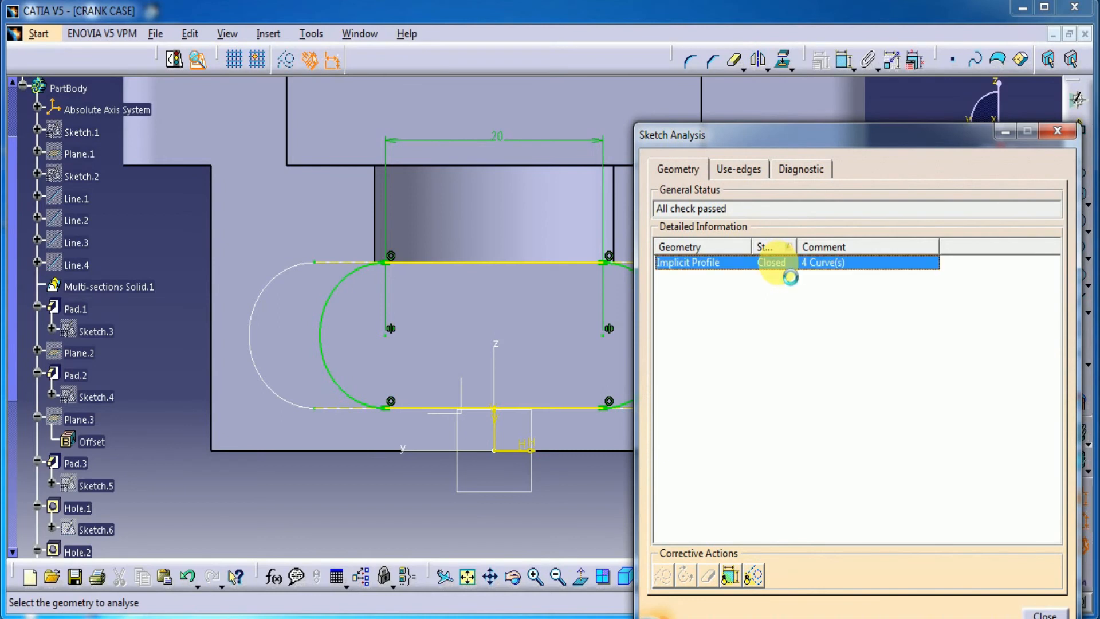
pyautogui.click(1057, 131)
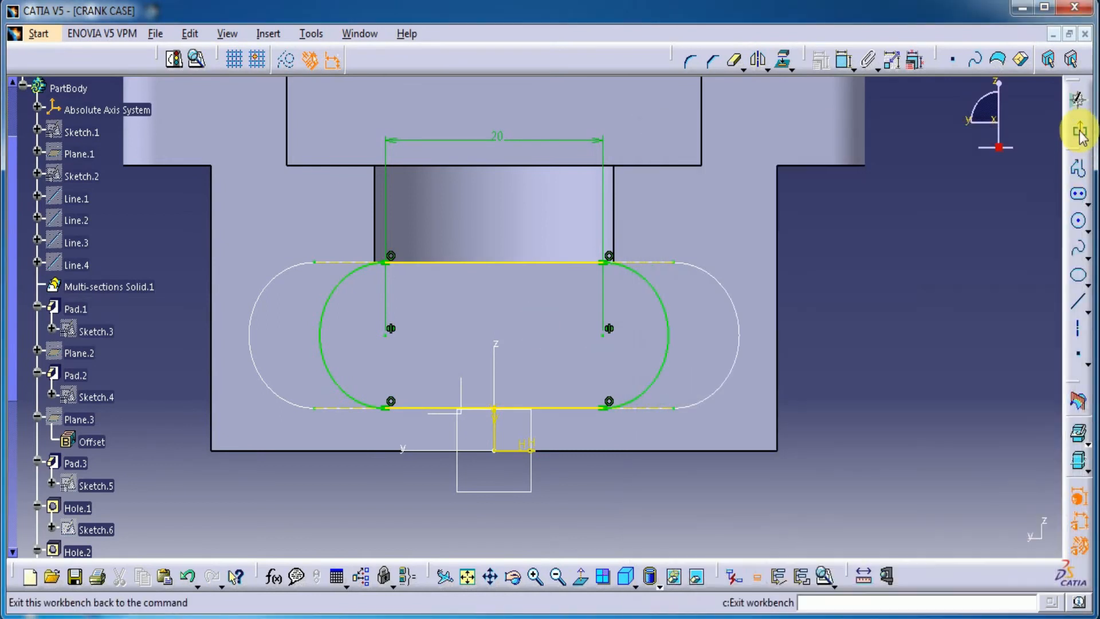
pyautogui.click(1076, 100)
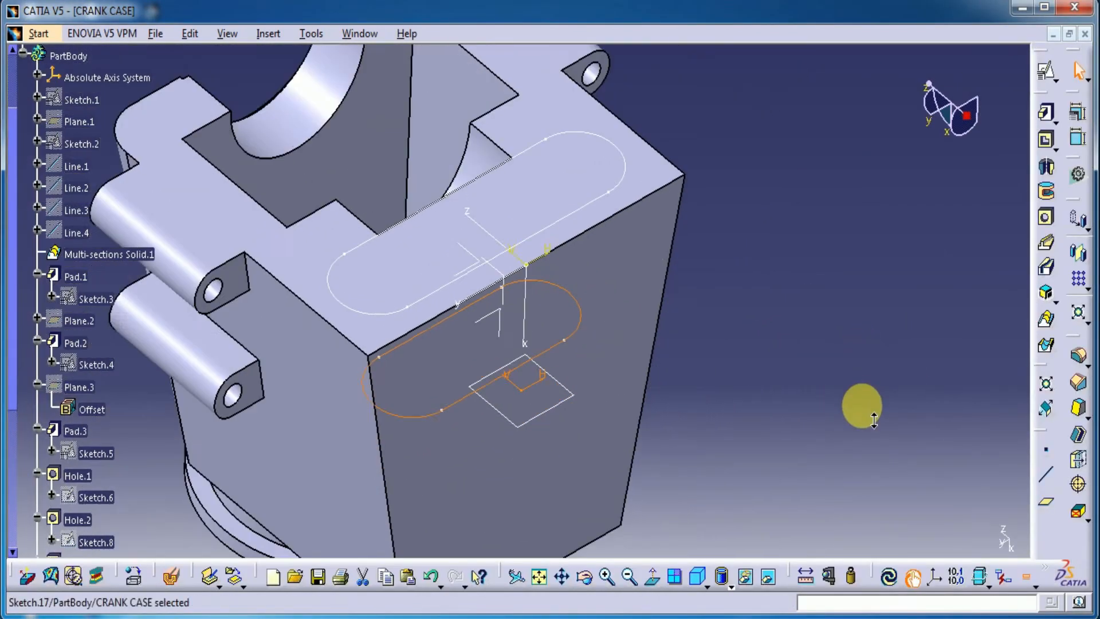
# Start a Removed Multi-Sections Solid using the elongated profile on the offset plane and the elongated profile on the top face as sections
pyautogui.click(1046, 346)
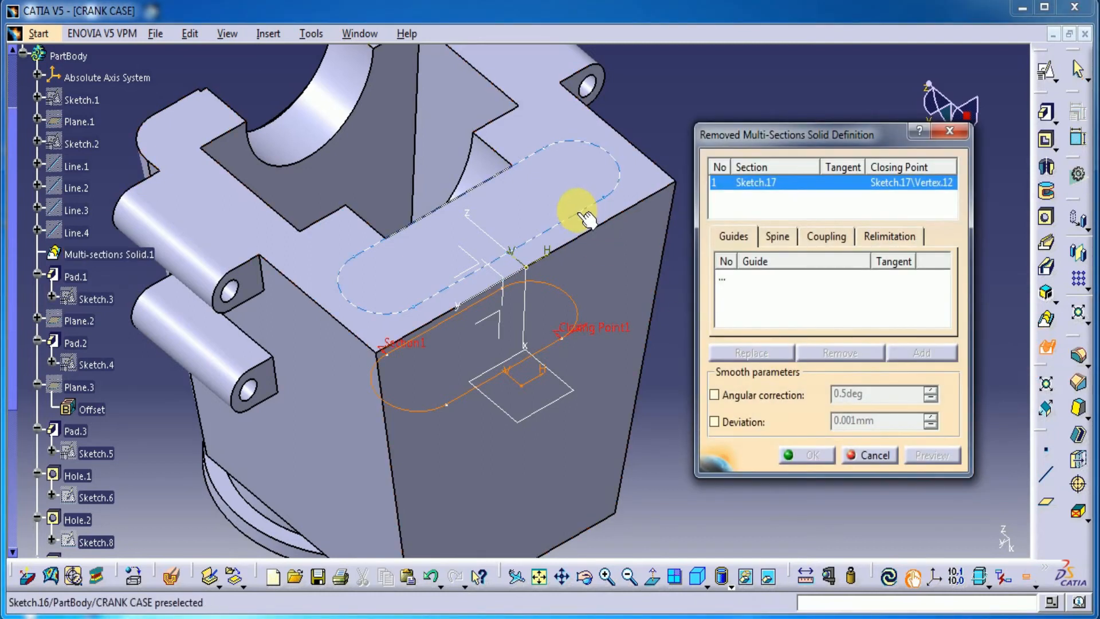
pyautogui.click(572, 214)
pyautogui.moveTo(648, 436); pyautogui.dragTo(603, 443, button='middle')
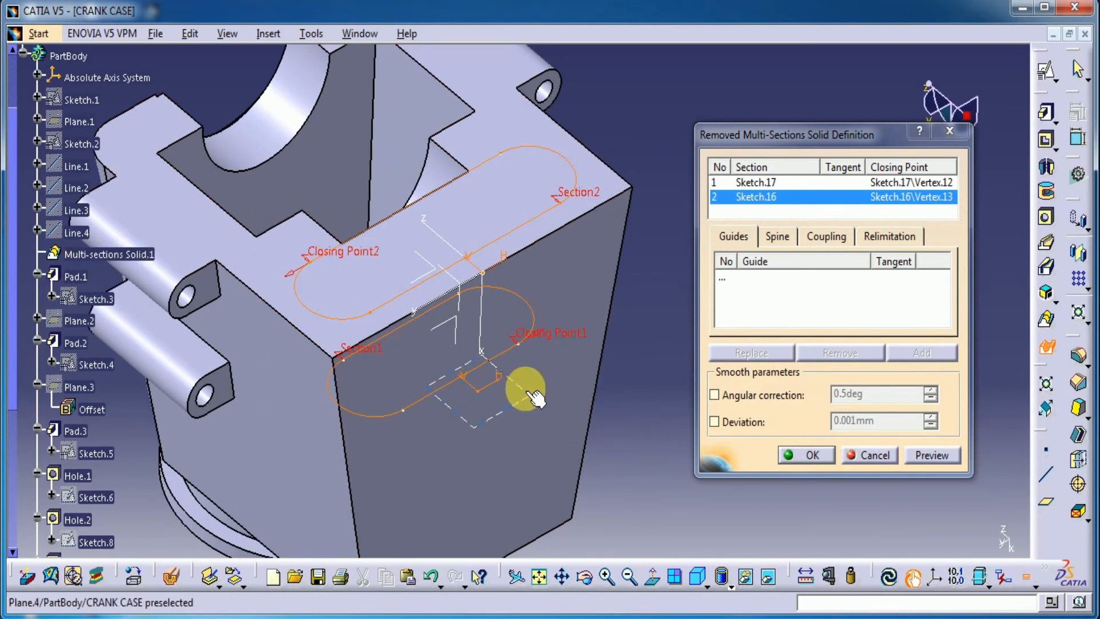
# Replace the first section's closing point with the vertex matching the second section's closing point, and create the tapered cut
pyautogui.click(553, 329)
pyautogui.rightClick(552, 330)
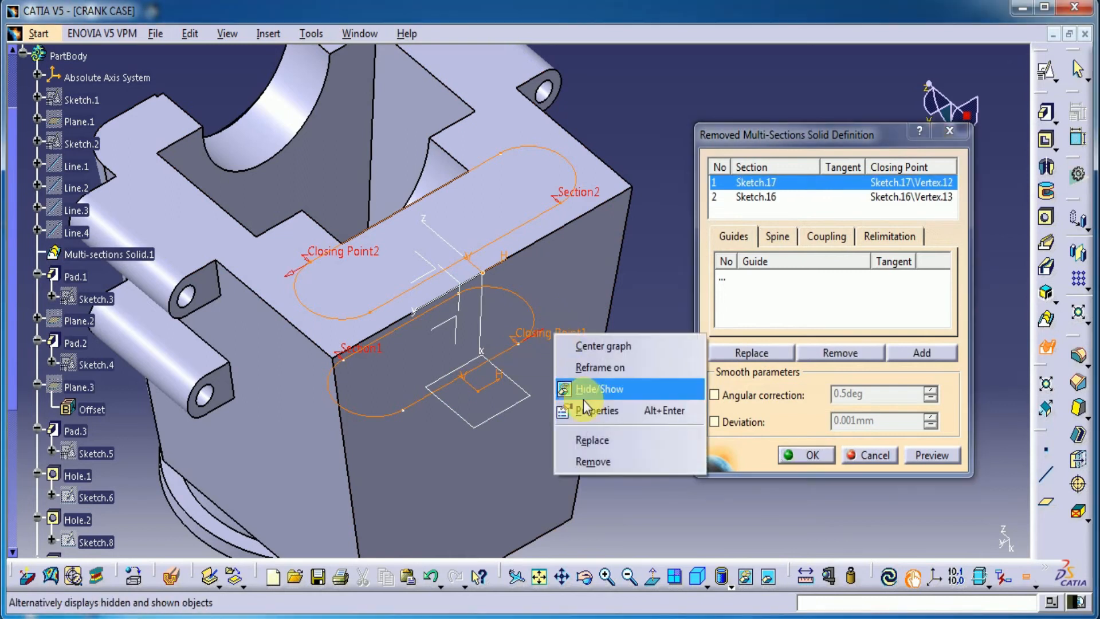
pyautogui.click(596, 441)
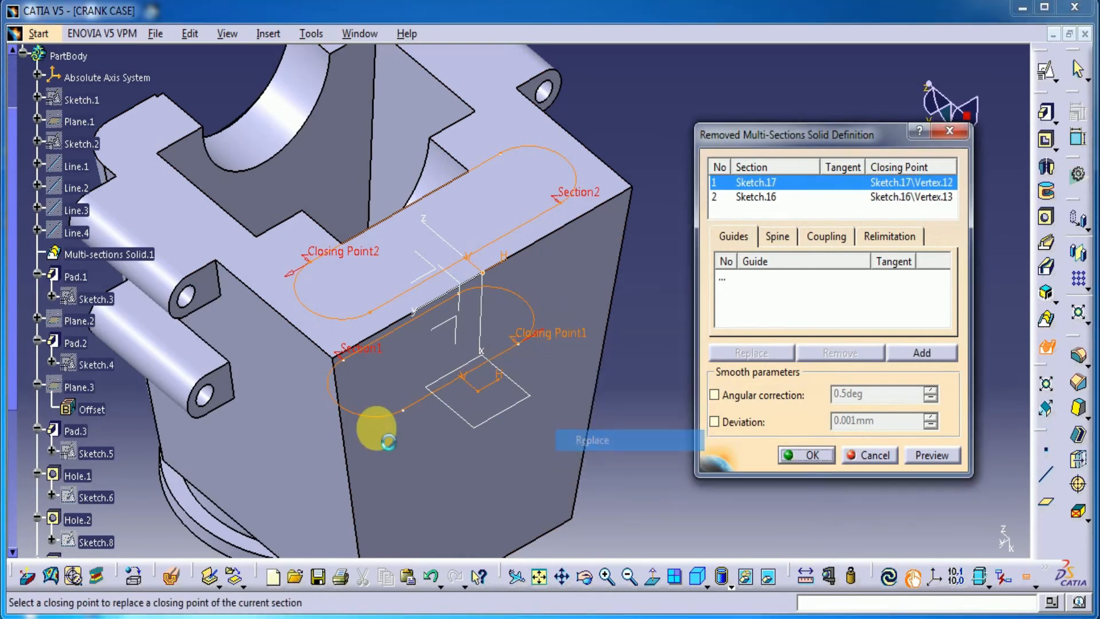
pyautogui.click(343, 360)
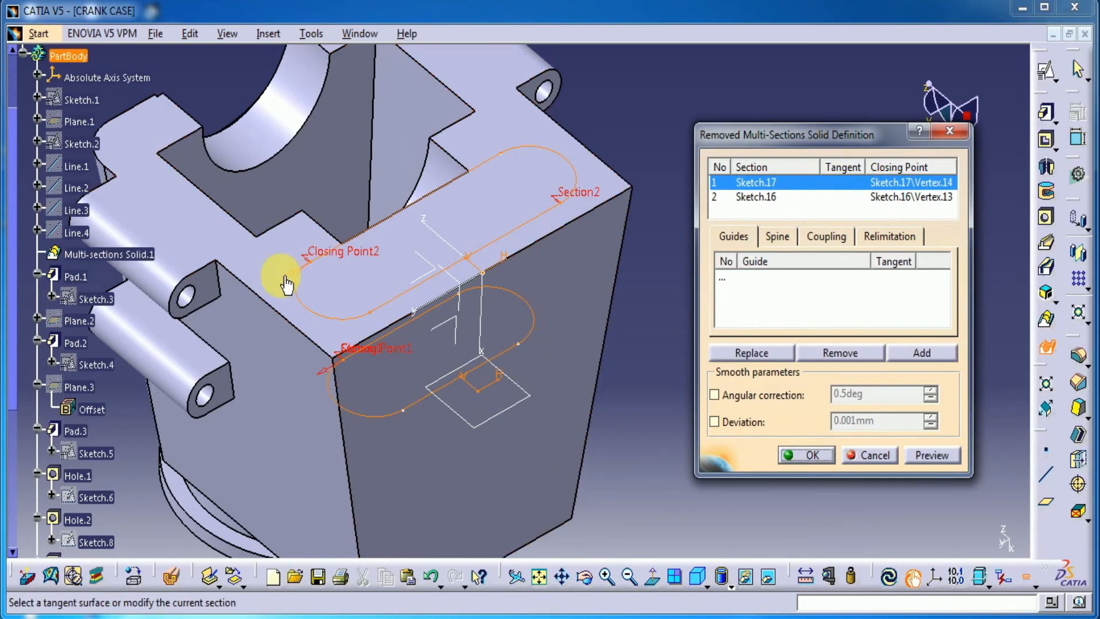
pyautogui.click(930, 455)
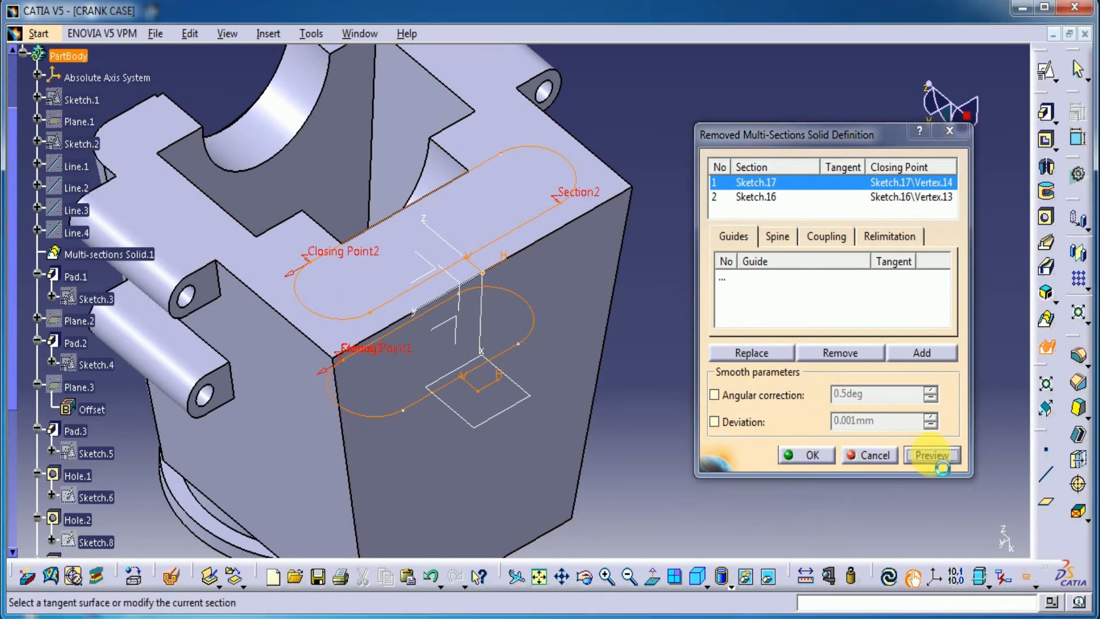
pyautogui.click(806, 454)
# Create a positioned sketch on the crank case's flat top face with the V direction reversed
pyautogui.moveTo(416, 439); pyautogui.dragTo(670, 467, button='middle')
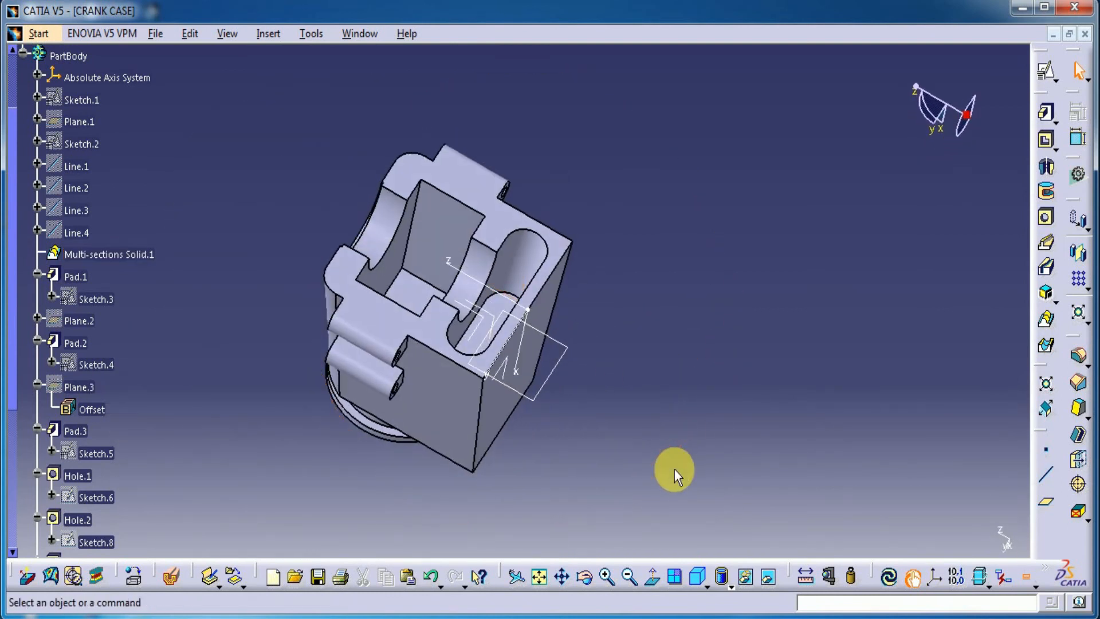
pyautogui.click(500, 236)
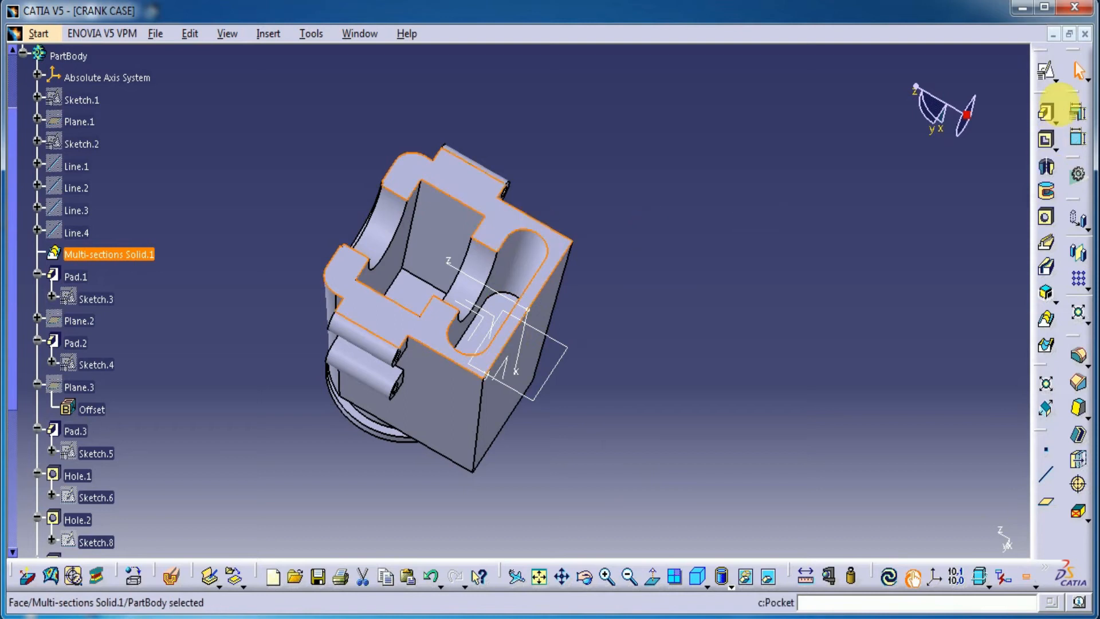
pyautogui.click(1045, 70)
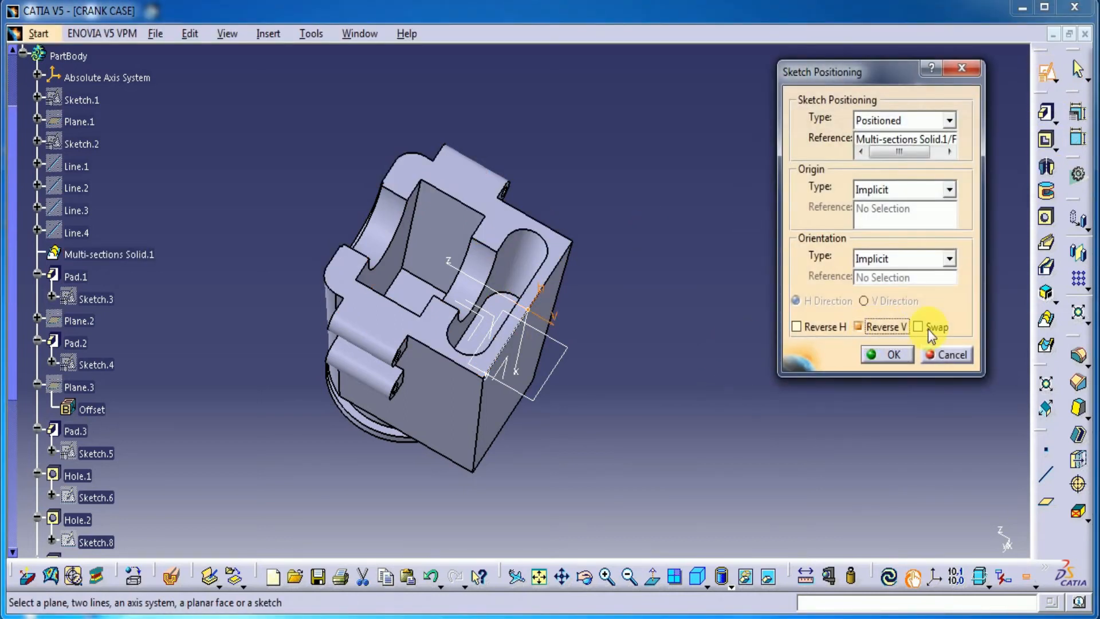
pyautogui.click(894, 354)
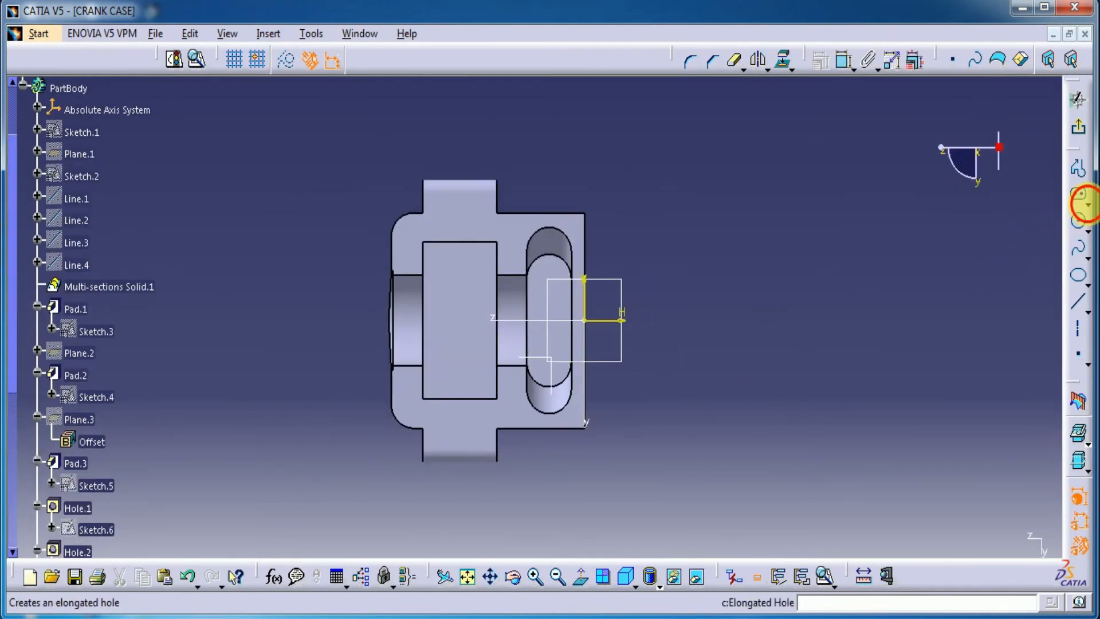
# Sketch a rectangle about 29 by 36 mm around the rectangular pocket and convert it to construction geometry
pyautogui.click(1085, 204)
pyautogui.click(903, 221)
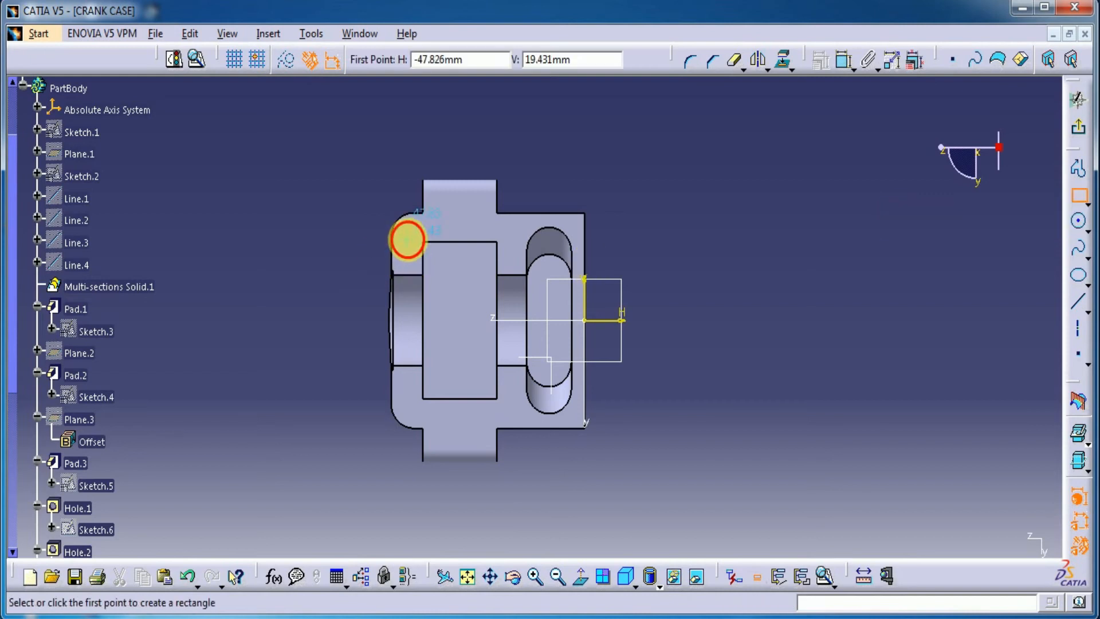
pyautogui.click(408, 239)
pyautogui.click(514, 388)
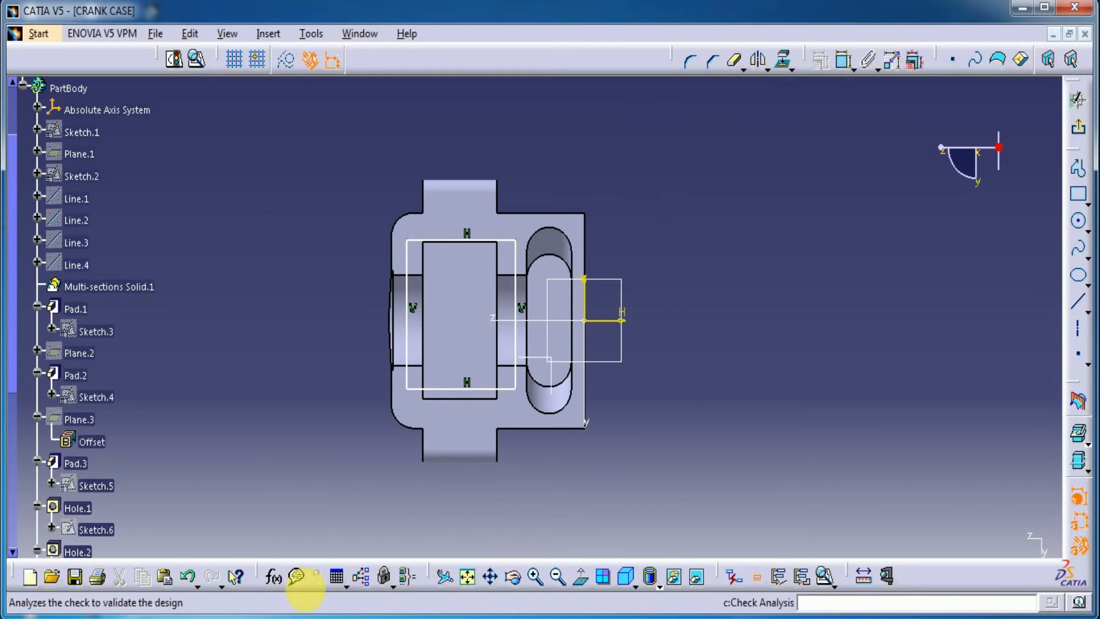
pyautogui.click(187, 575)
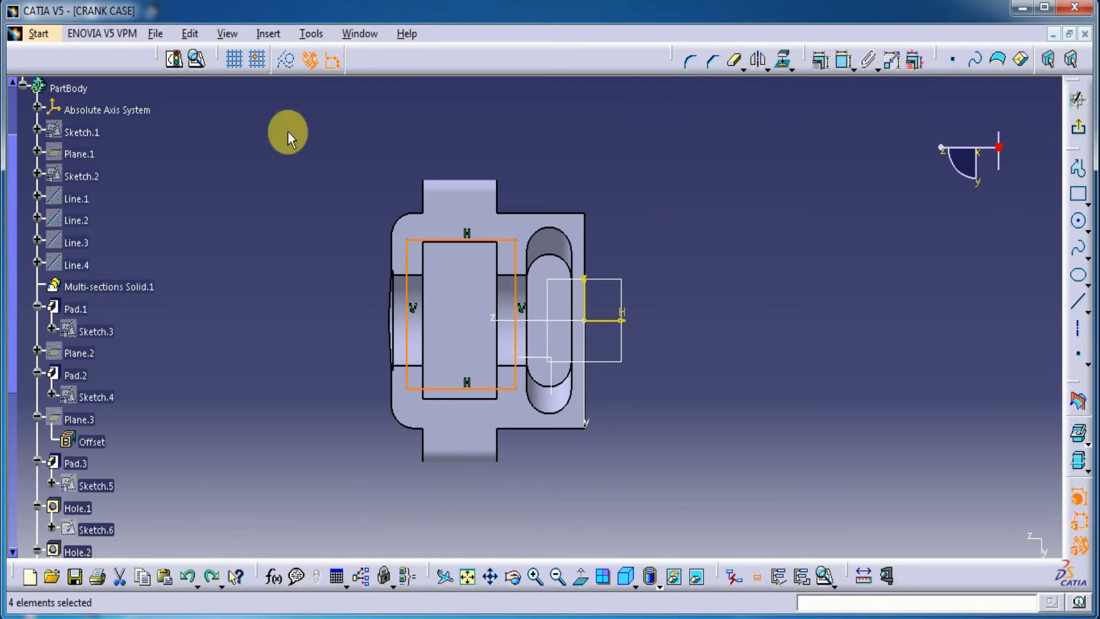
pyautogui.click(286, 59)
# Dimension the construction rectangle's vertical side and set its length to 30 mm
pyautogui.click(843, 59)
pyautogui.click(408, 290)
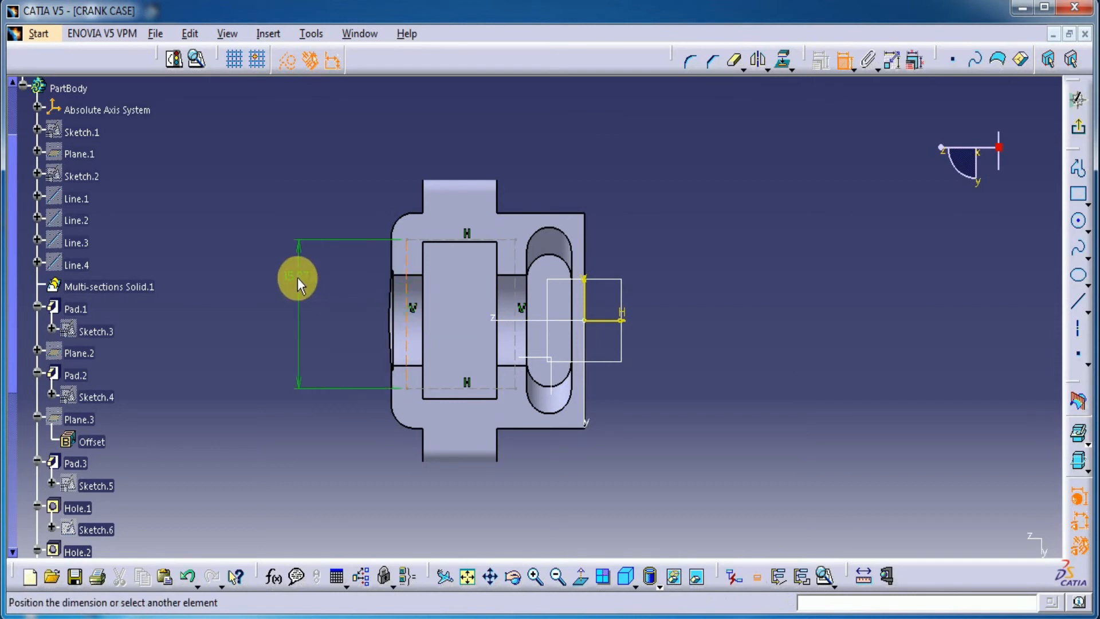
pyautogui.doubleClick(302, 284)
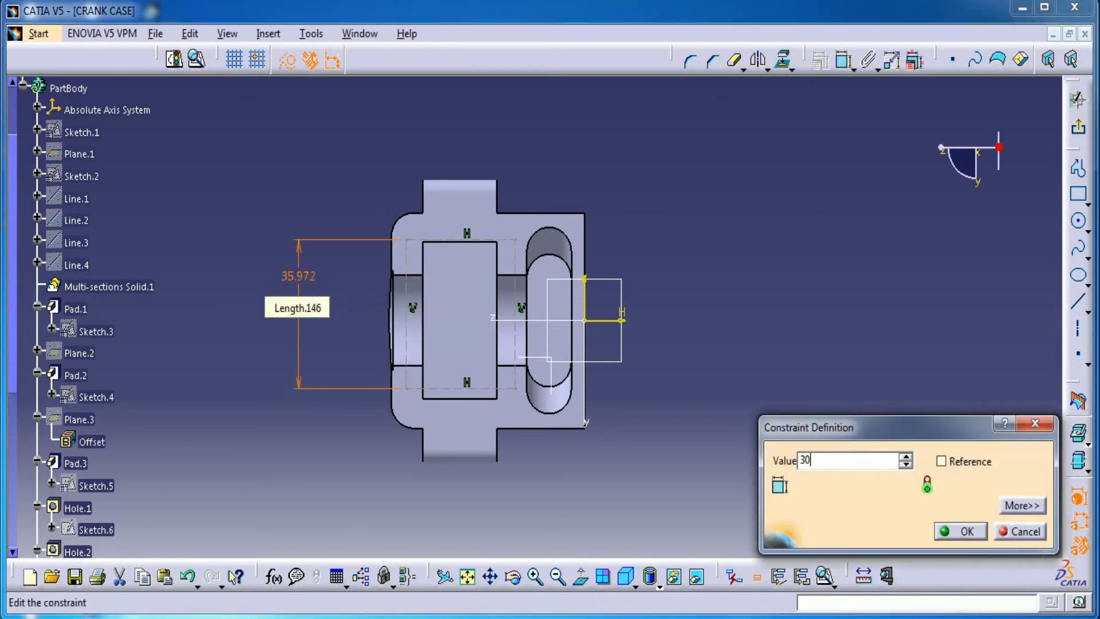
pyautogui.write('30')
pyautogui.press('Return')
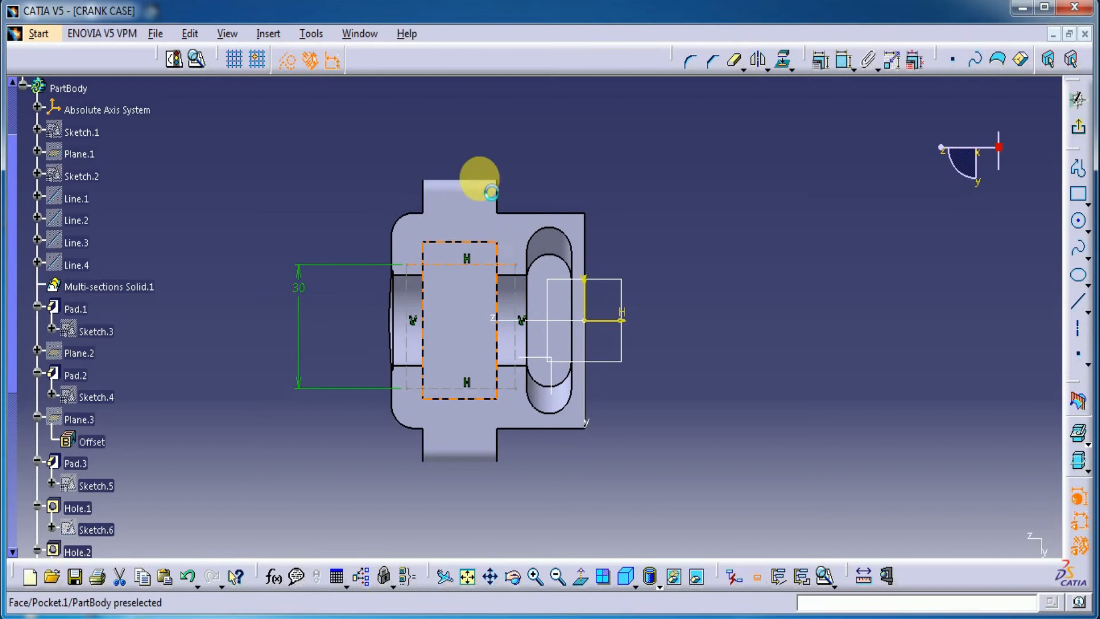
# Dimension the construction rectangle's horizontal side and set its length to 27 mm
pyautogui.click(841, 61)
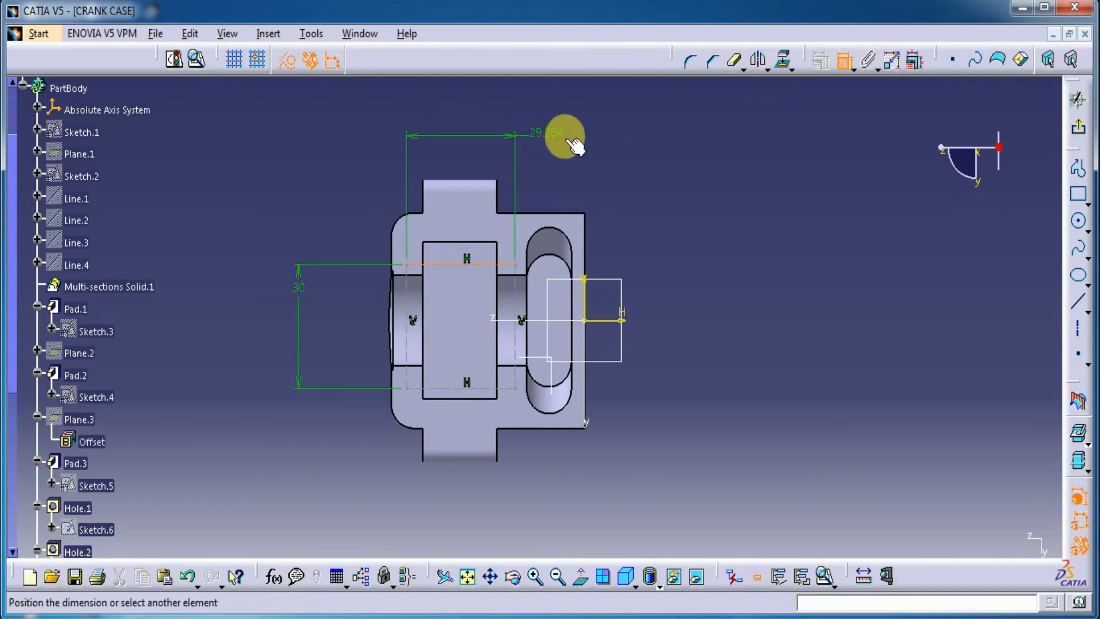
pyautogui.doubleClick(598, 140)
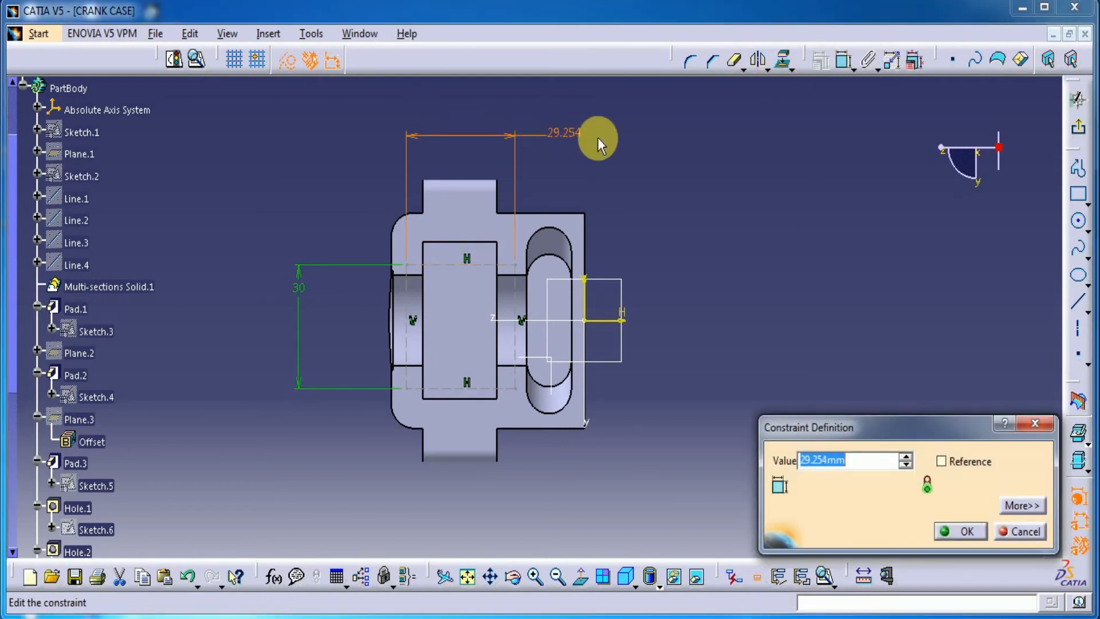
pyautogui.press('Return')
# Make the rectangle's two horizontal sides symmetric about the sketch's horizontal axis
pyautogui.click(471, 265)
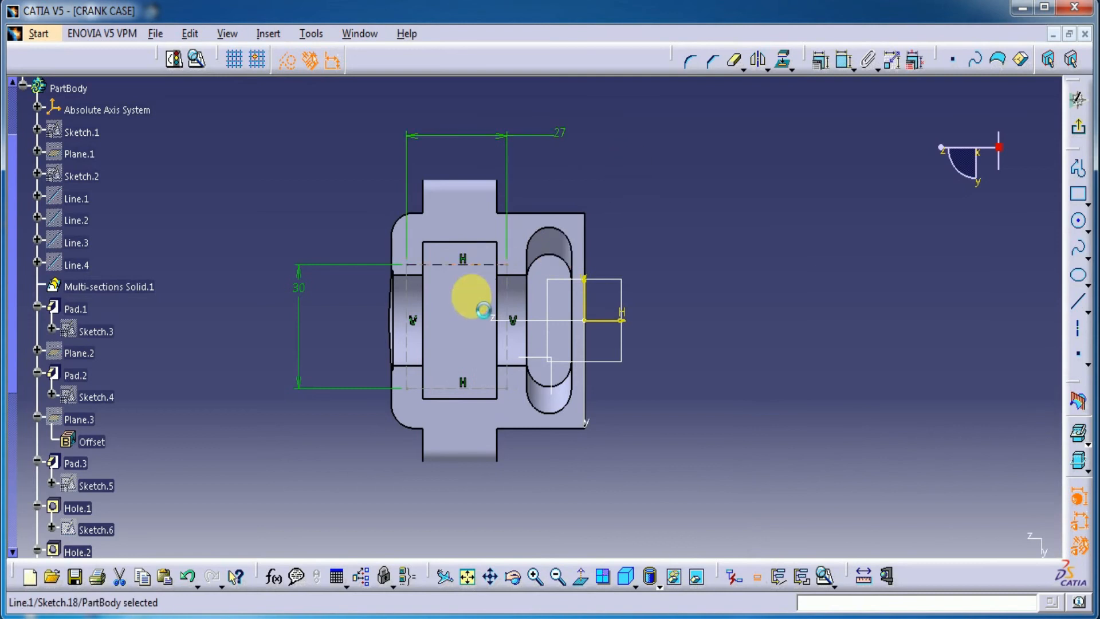
pyautogui.click(841, 61)
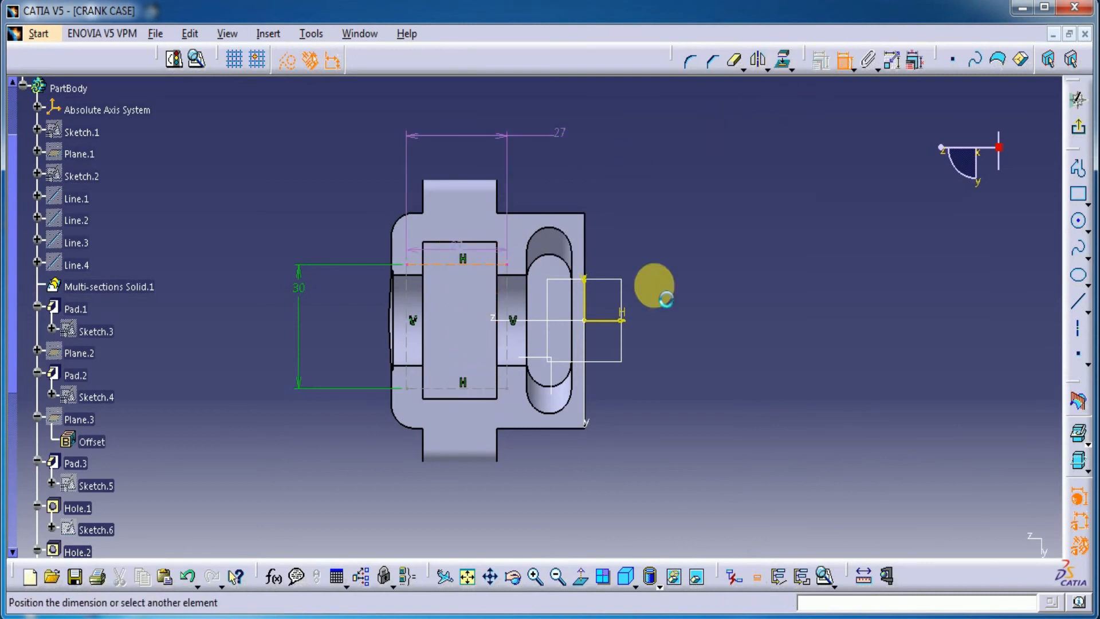
pyautogui.click(490, 396)
pyautogui.rightClick(737, 292)
pyautogui.click(810, 466)
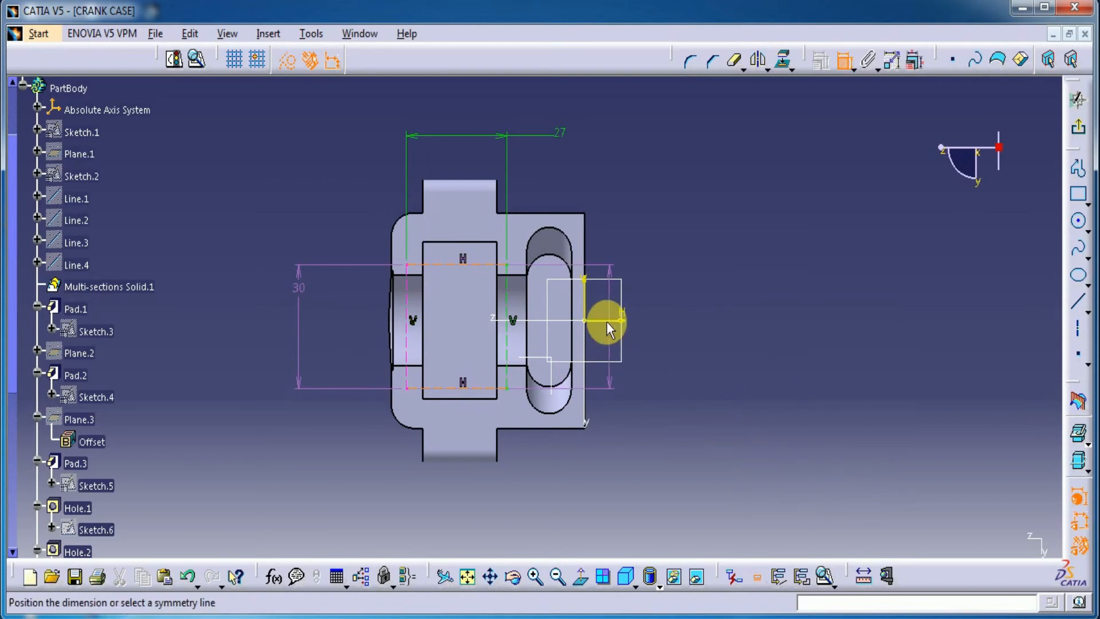
pyautogui.click(607, 322)
pyautogui.click(734, 281)
pyautogui.moveTo(522, 436); pyautogui.dragTo(668, 385, button='middle')
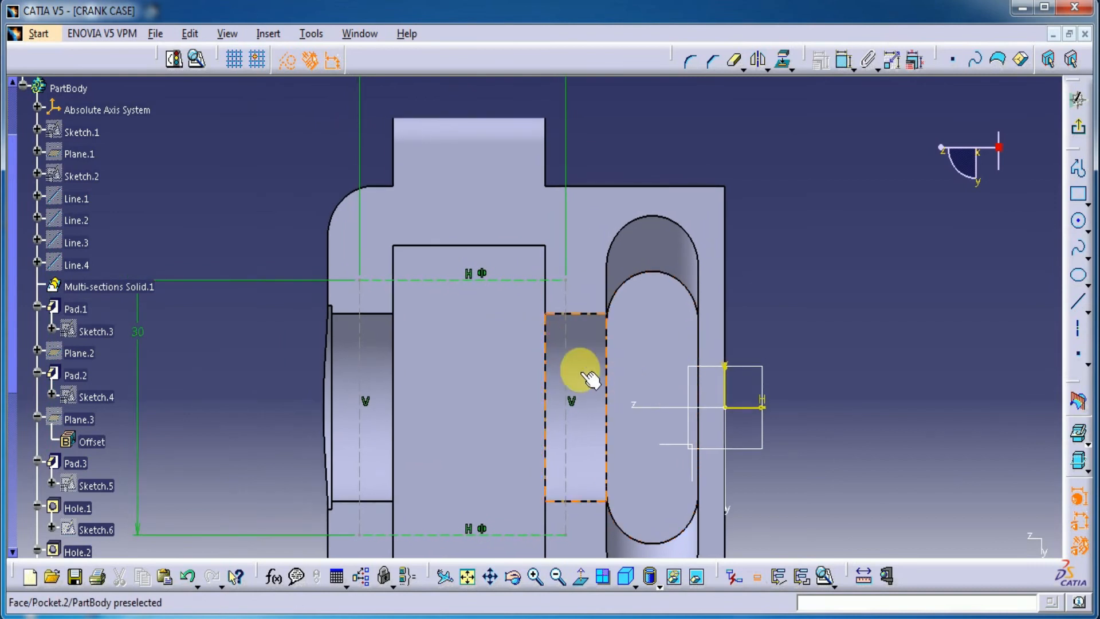
pyautogui.moveTo(566, 343)
pyautogui.mouseDown()
pyautogui.moveTo(602, 344)
pyautogui.moveTo(545, 339)
pyautogui.moveTo(569, 344)
pyautogui.mouseUp()
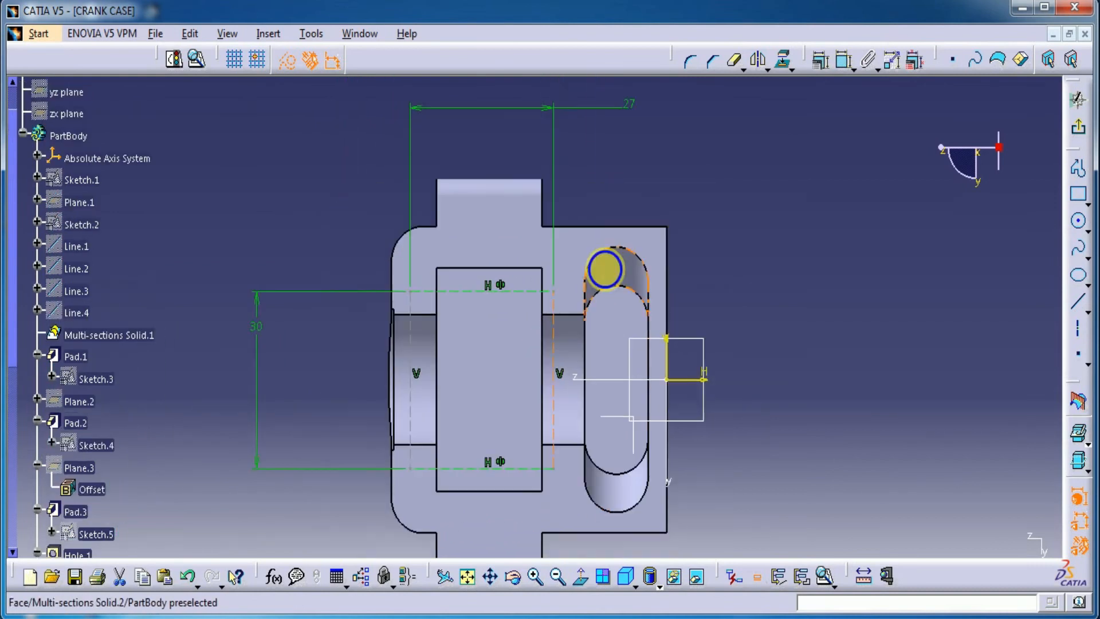
pyautogui.click(843, 64)
pyautogui.click(433, 314)
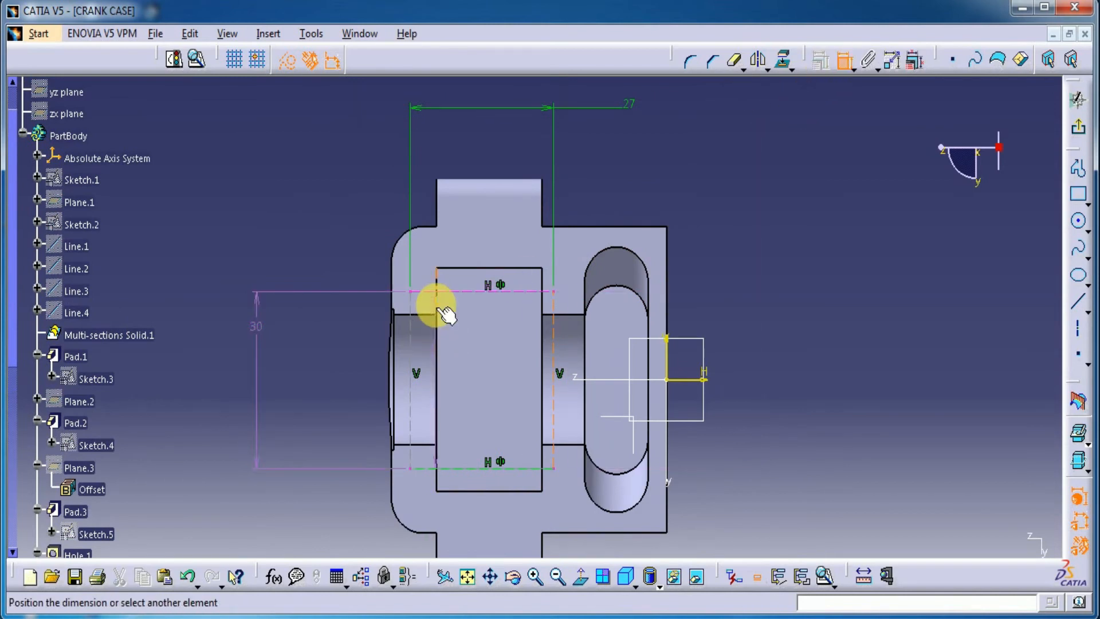
pyautogui.click(438, 309)
pyautogui.click(420, 312)
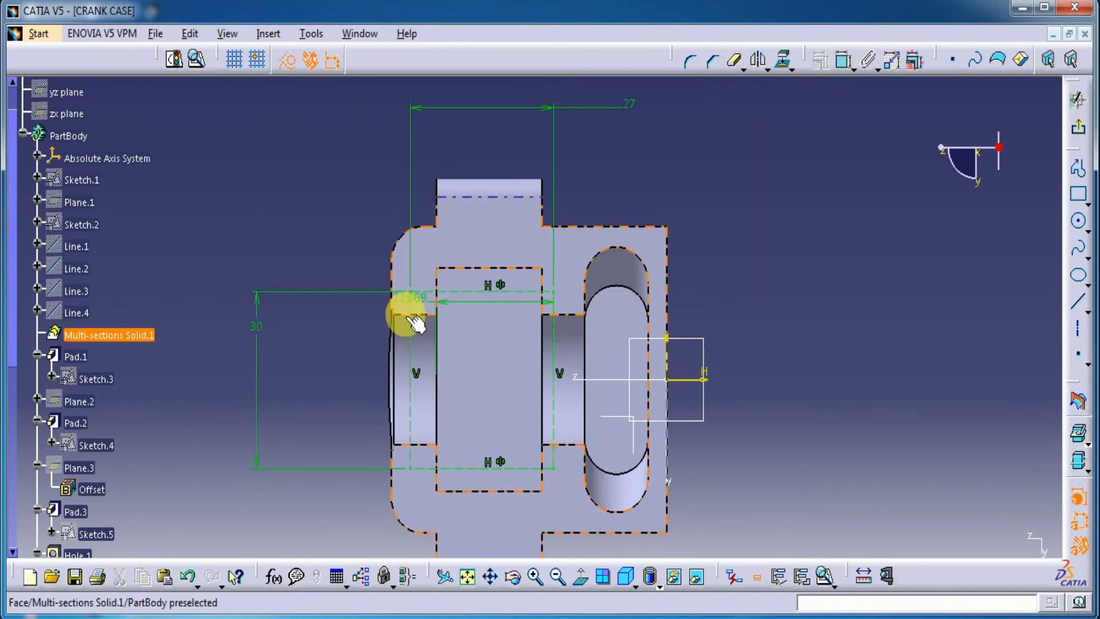
pyautogui.click(434, 309)
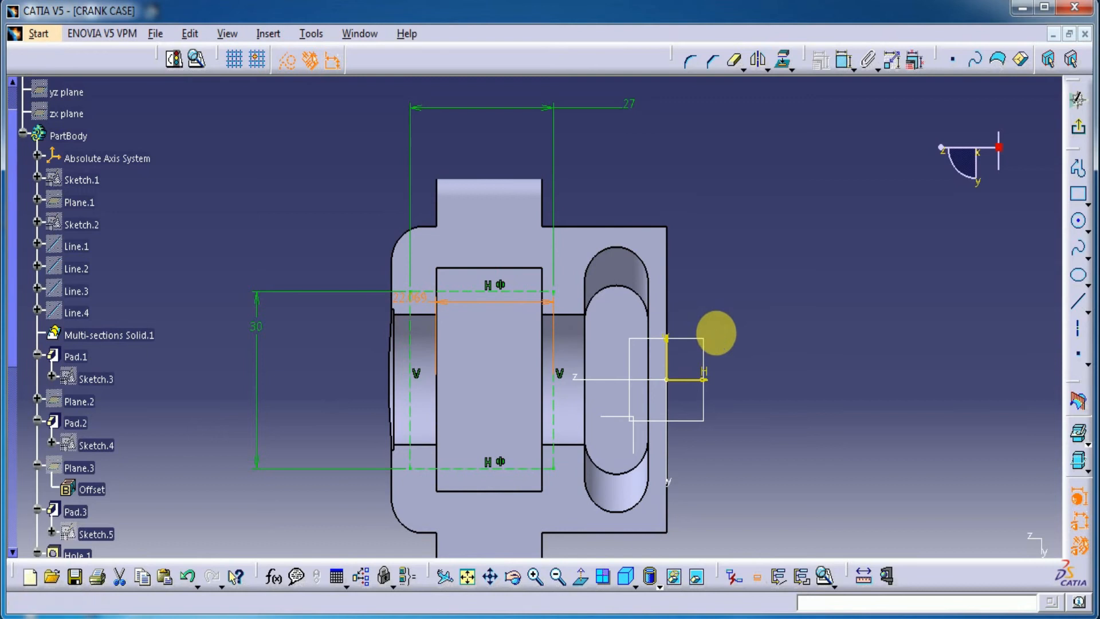
pyautogui.press('Delete')
# Dimension the offset from the rectangle's left side to the pocket's left edge and set it to 3.5 mm
pyautogui.click(844, 59)
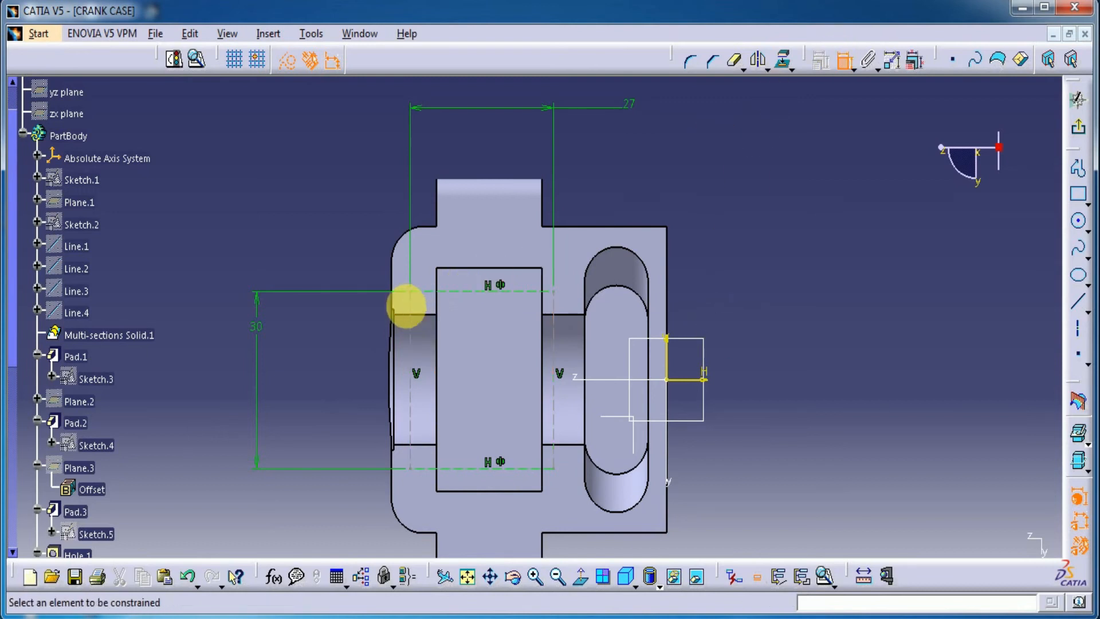
pyautogui.click(414, 306)
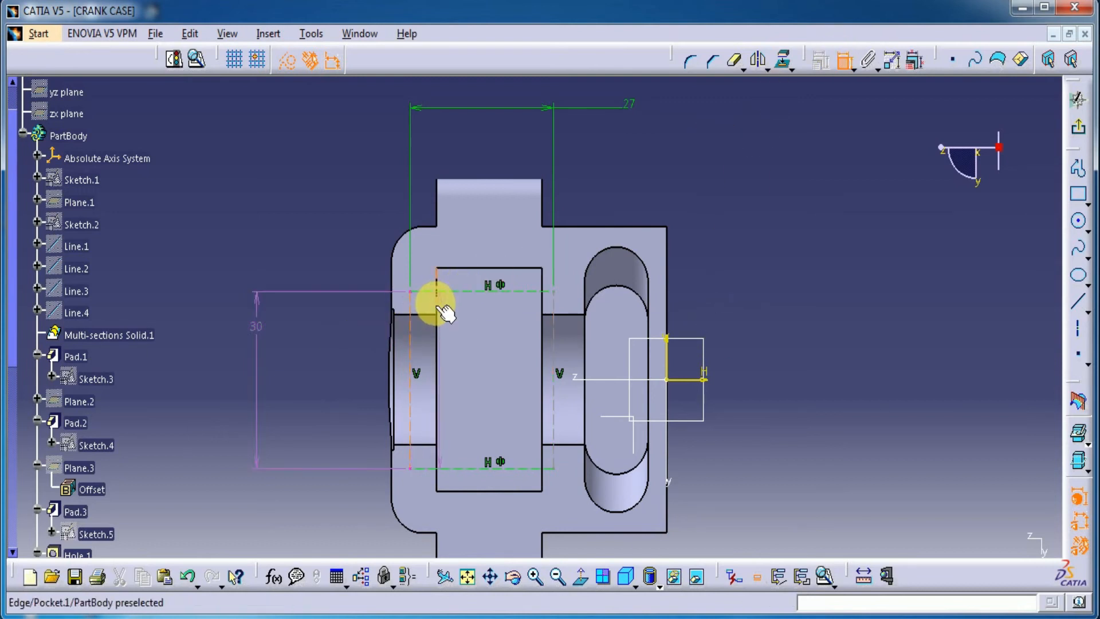
pyautogui.click(441, 308)
pyautogui.doubleClick(454, 140)
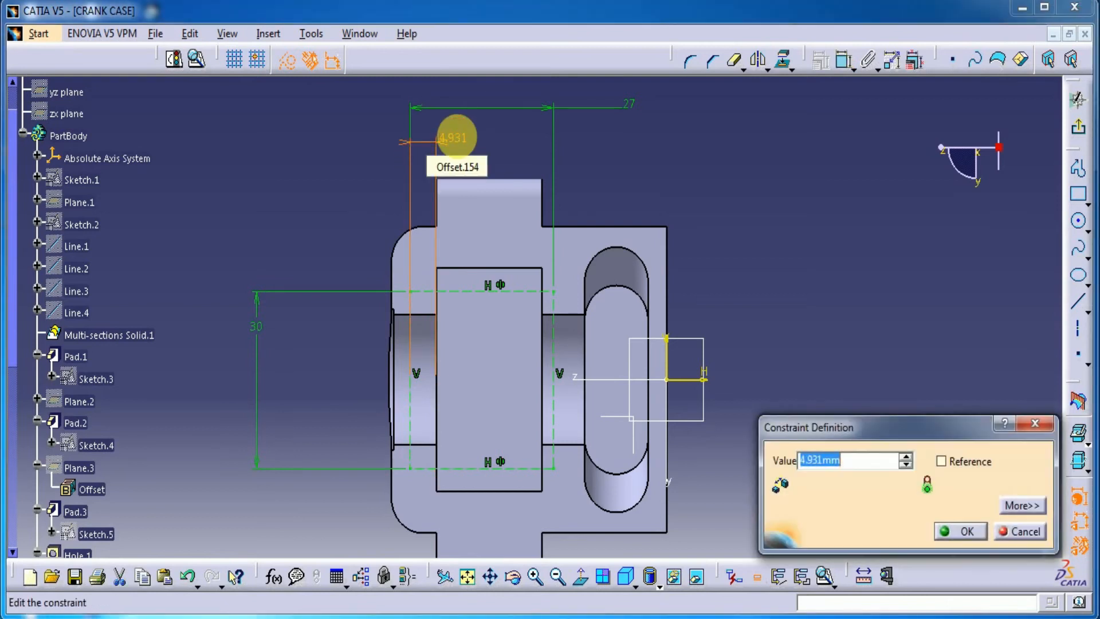
pyautogui.write('3.5')
pyautogui.press('Return')
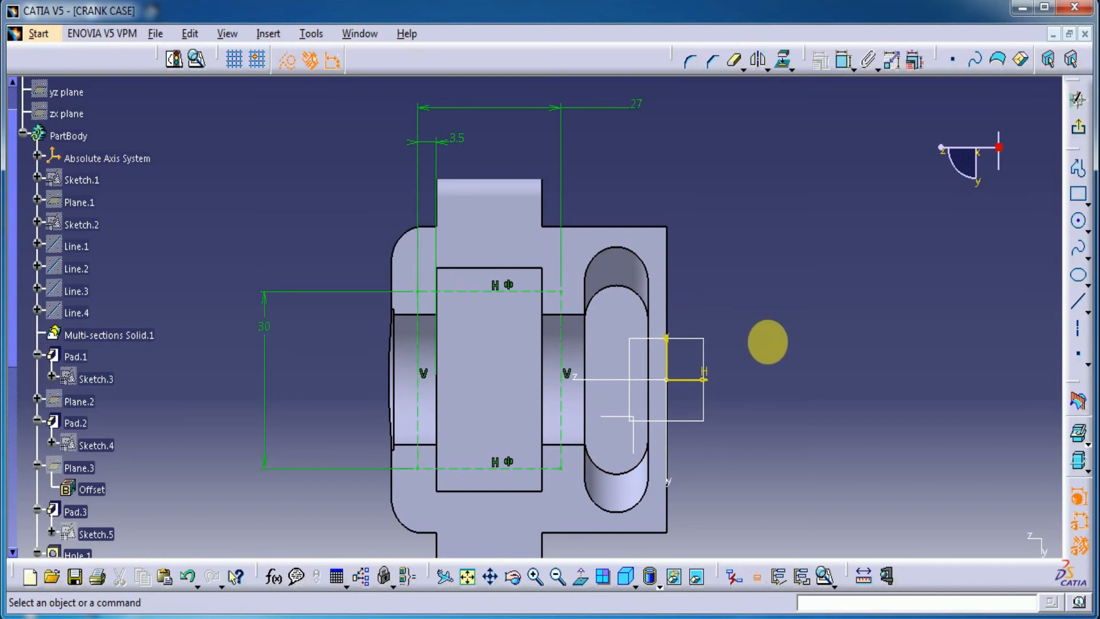
# Draw a circle about 39.5 mm in diameter centred on the construction rectangle's upper-left corner
pyautogui.click(1078, 221)
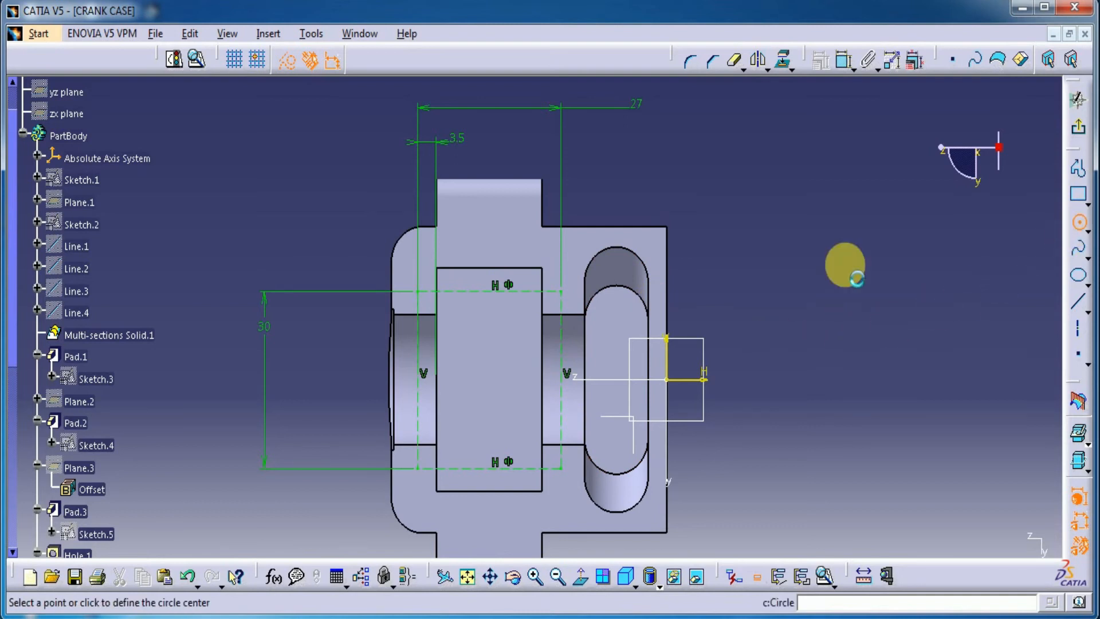
pyautogui.click(424, 288)
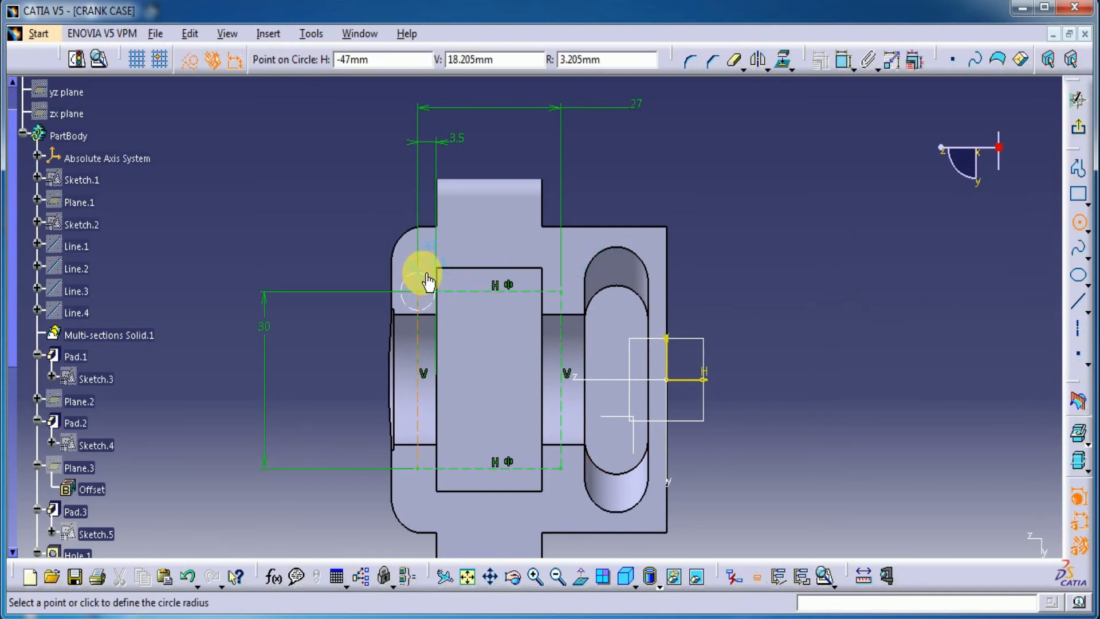
pyautogui.click(355, 202)
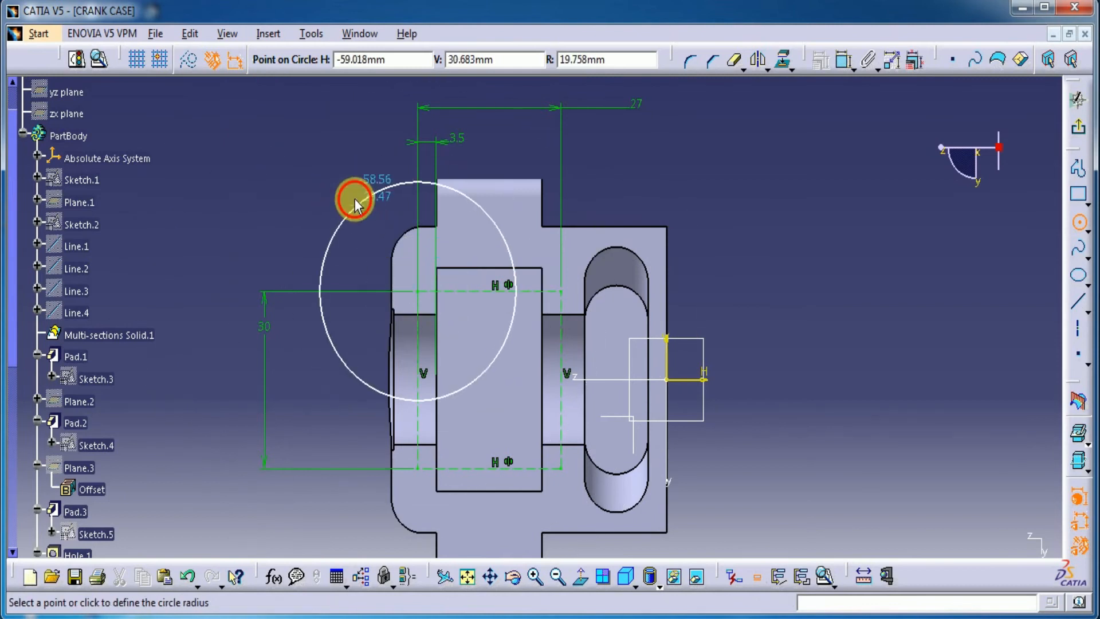
# Dimension the circle at the construction rectangle's upper-left corner and set its diameter to 3.5 mm
pyautogui.click(840, 65)
pyautogui.click(756, 175)
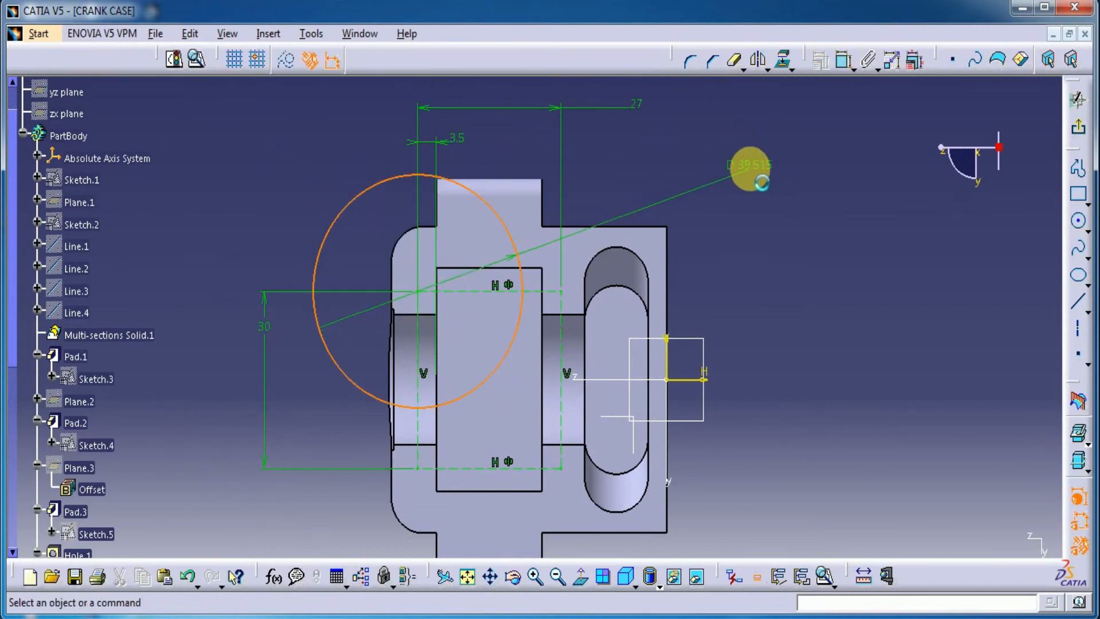
pyautogui.doubleClick(766, 175)
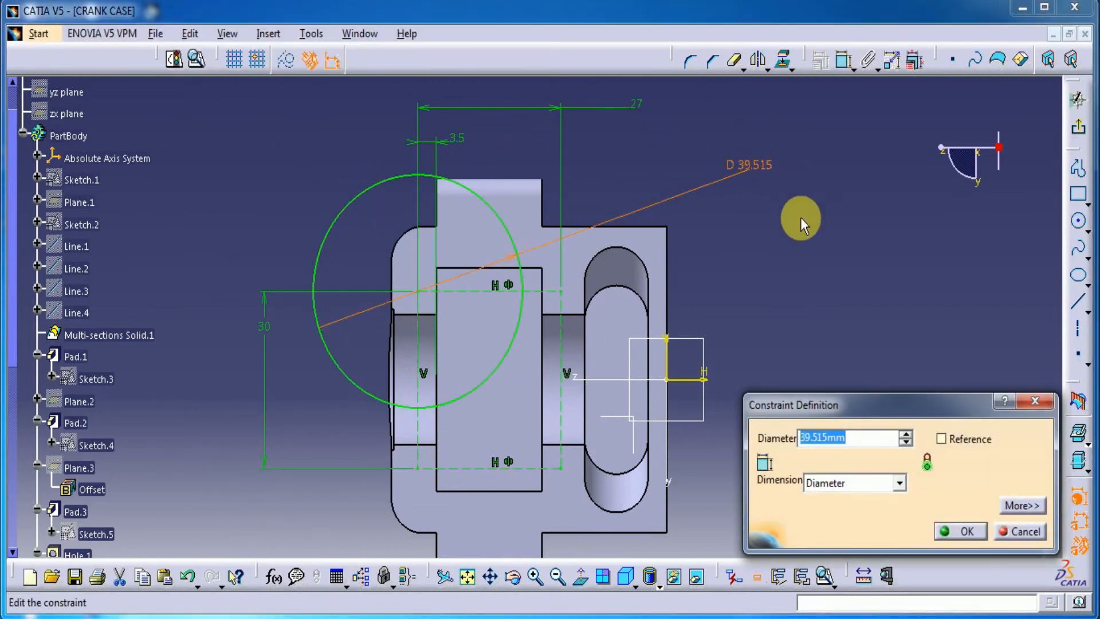
pyautogui.press('Return')
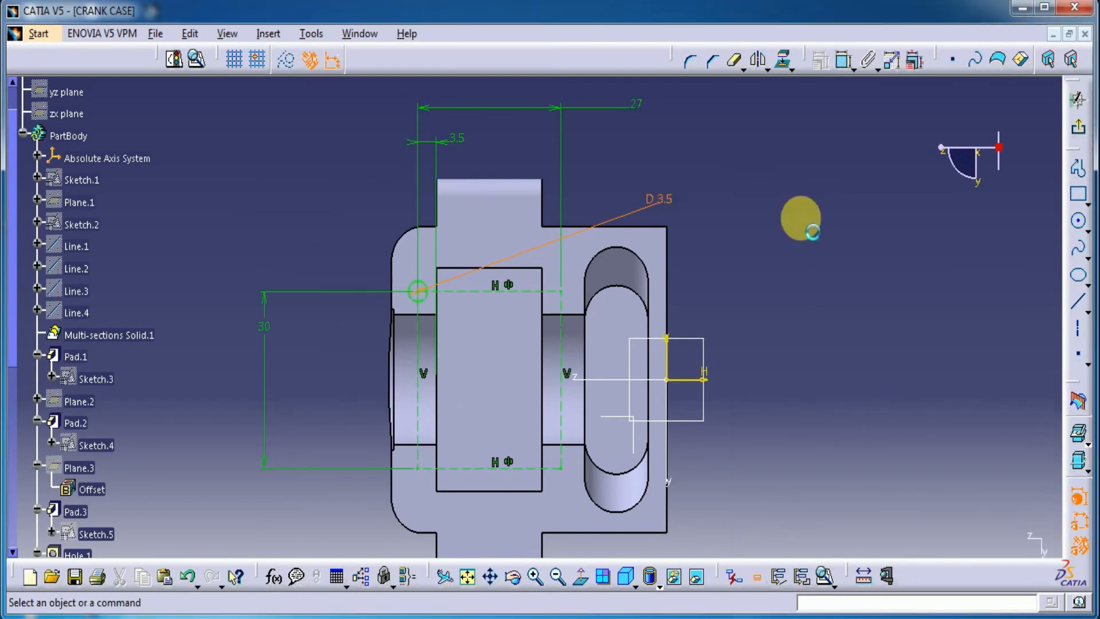
# Exit the sketch and cut the small circle into the top face as a pocket 3.5 mm deep
pyautogui.click(1079, 128)
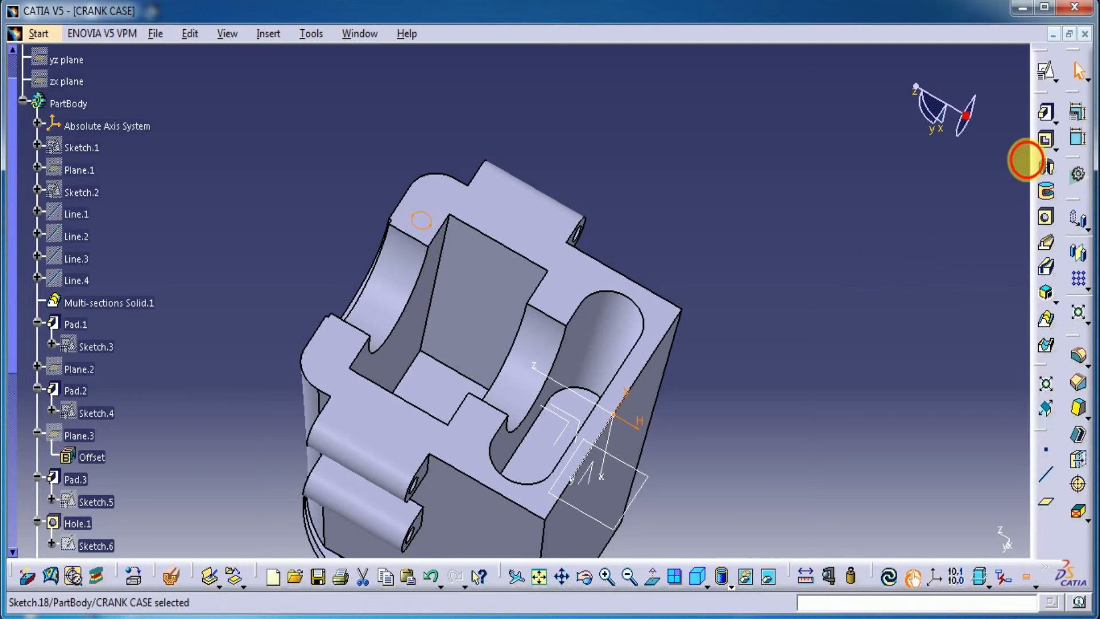
pyautogui.click(1045, 141)
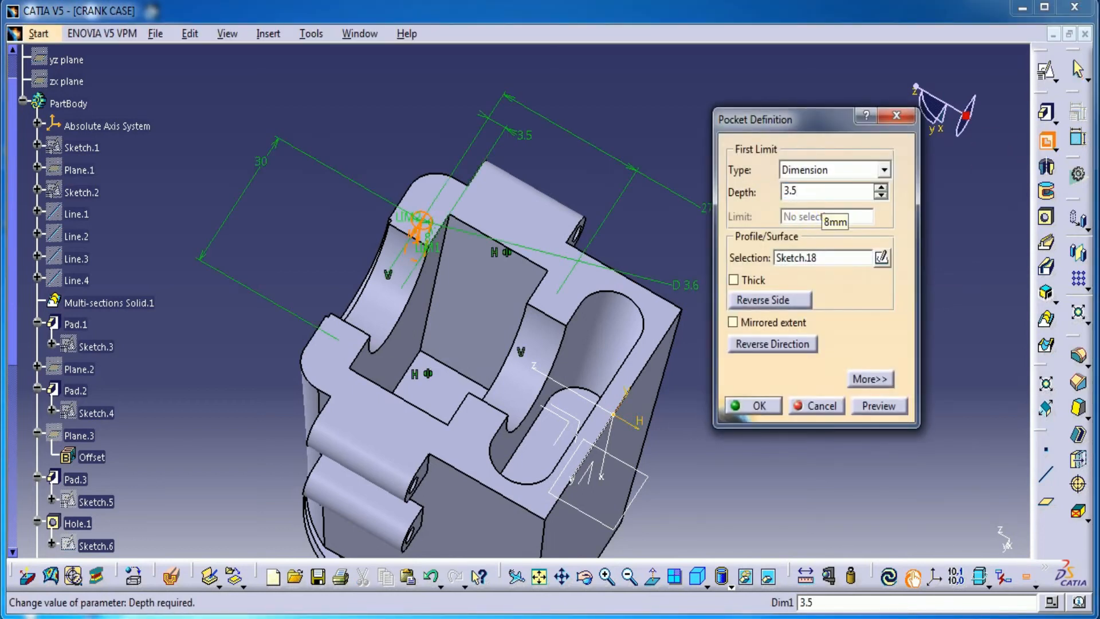
pyautogui.click(755, 406)
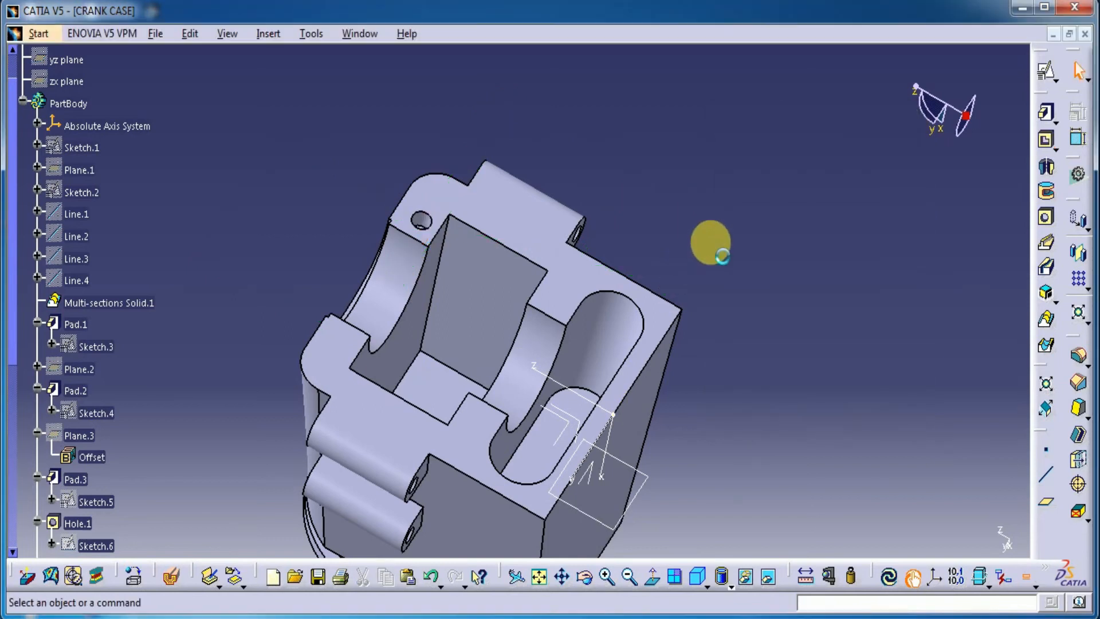
# Set up a rectangular pattern of the small round pocket along the central pocket's long edge, with 2 instances spaced 27 mm, reversed towards the elongated recess
pyautogui.click(1079, 279)
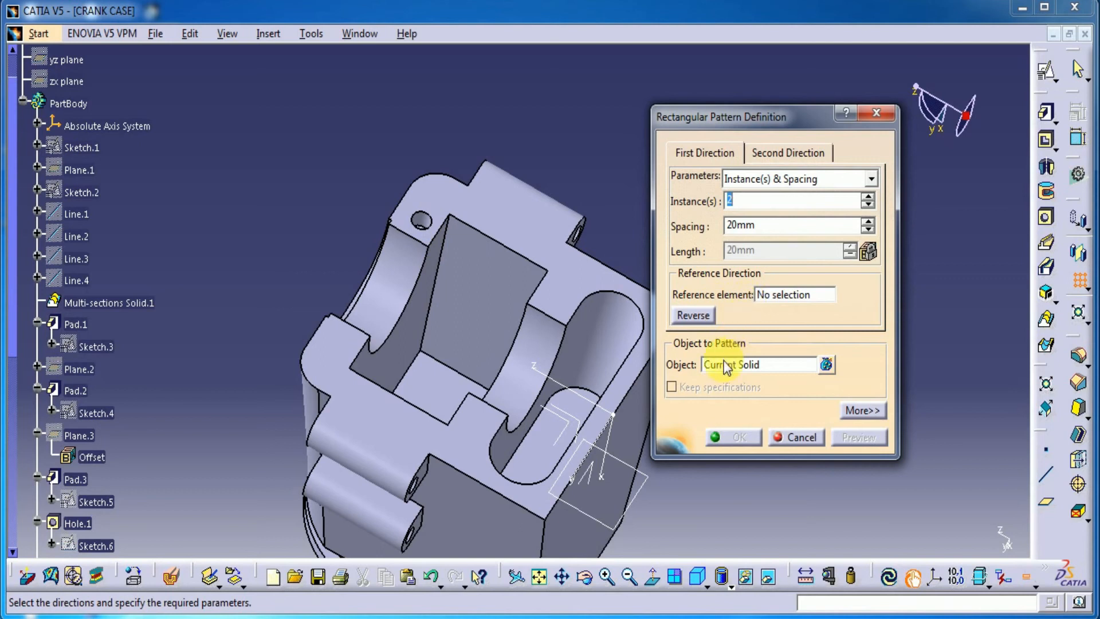
pyautogui.click(726, 367)
pyautogui.click(419, 223)
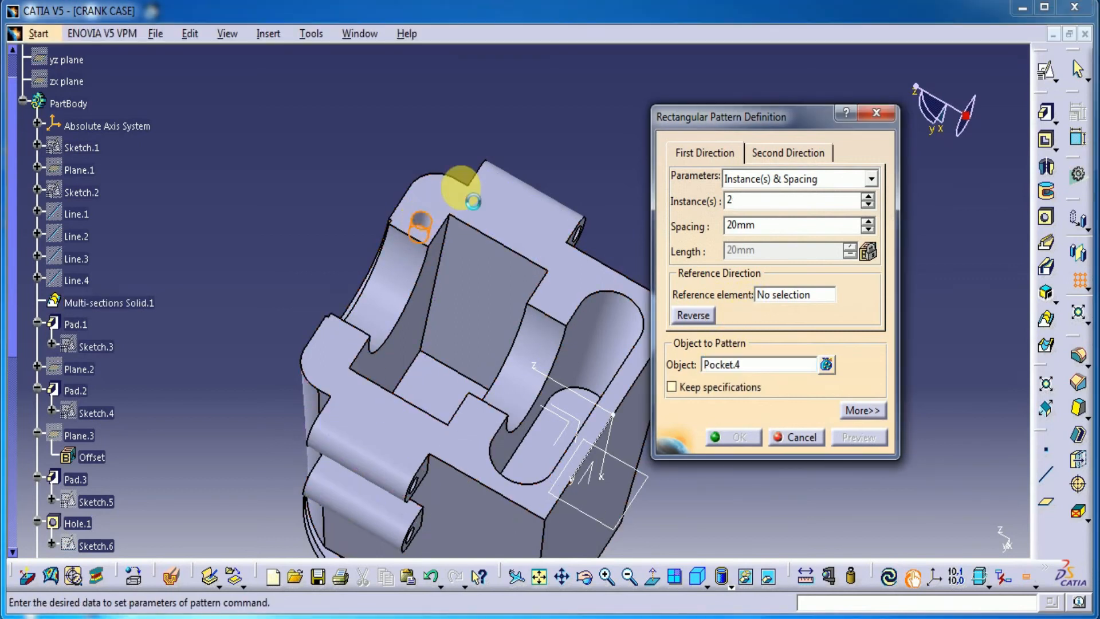
pyautogui.click(776, 295)
pyautogui.click(523, 253)
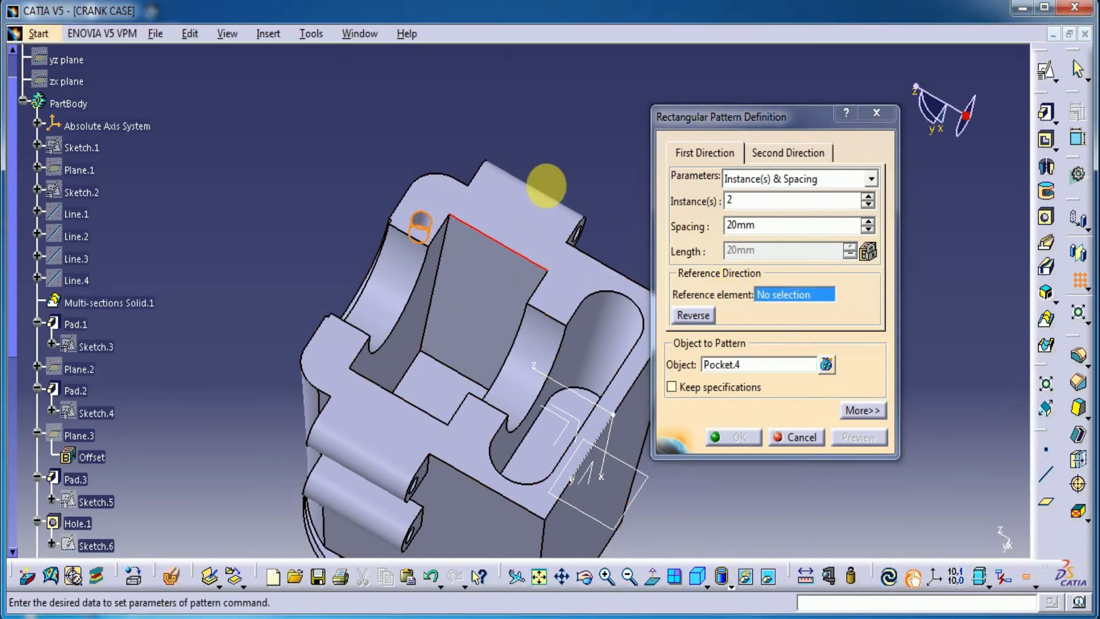
pyautogui.doubleClick(761, 225)
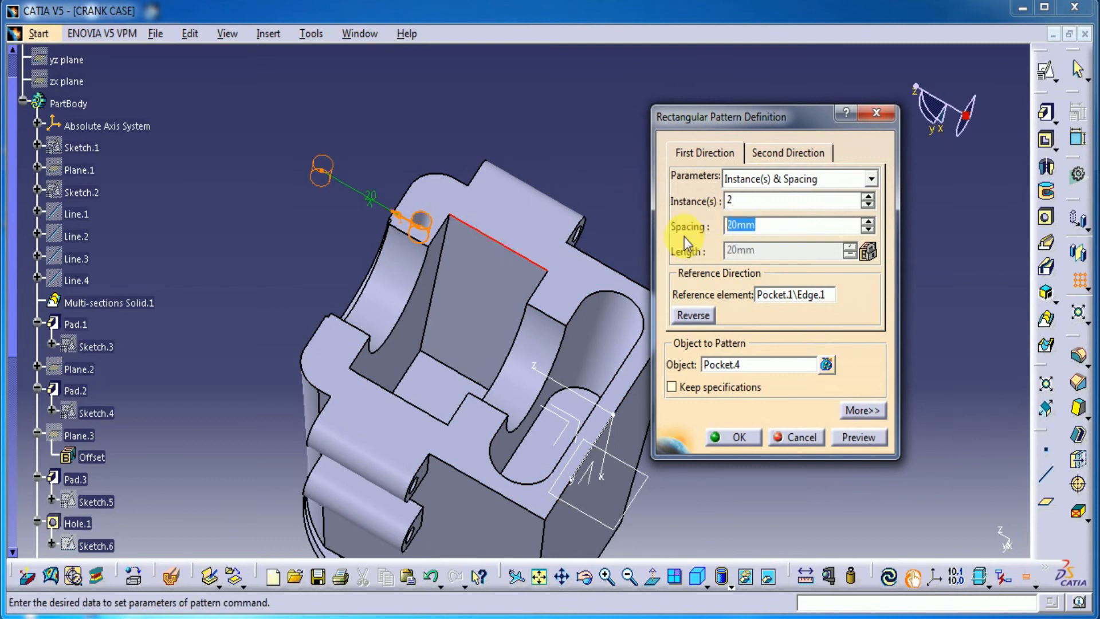
pyautogui.write('27')
pyautogui.click(702, 320)
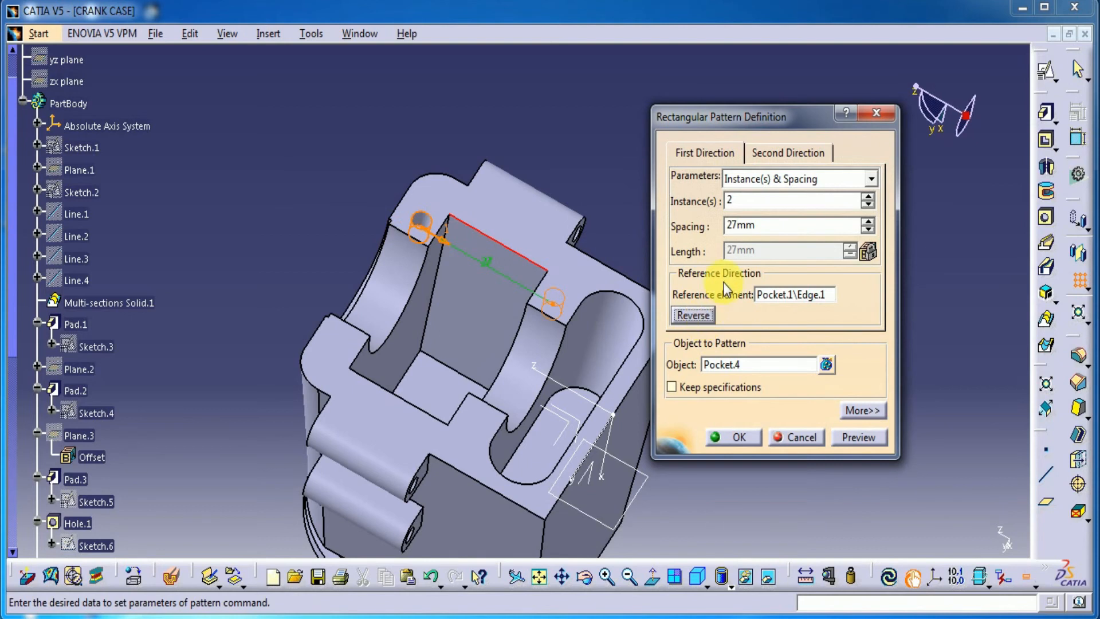
# Add a second pattern direction along the central pocket's short edge with 2 instances spaced 30 mm, and create the pattern
pyautogui.click(802, 153)
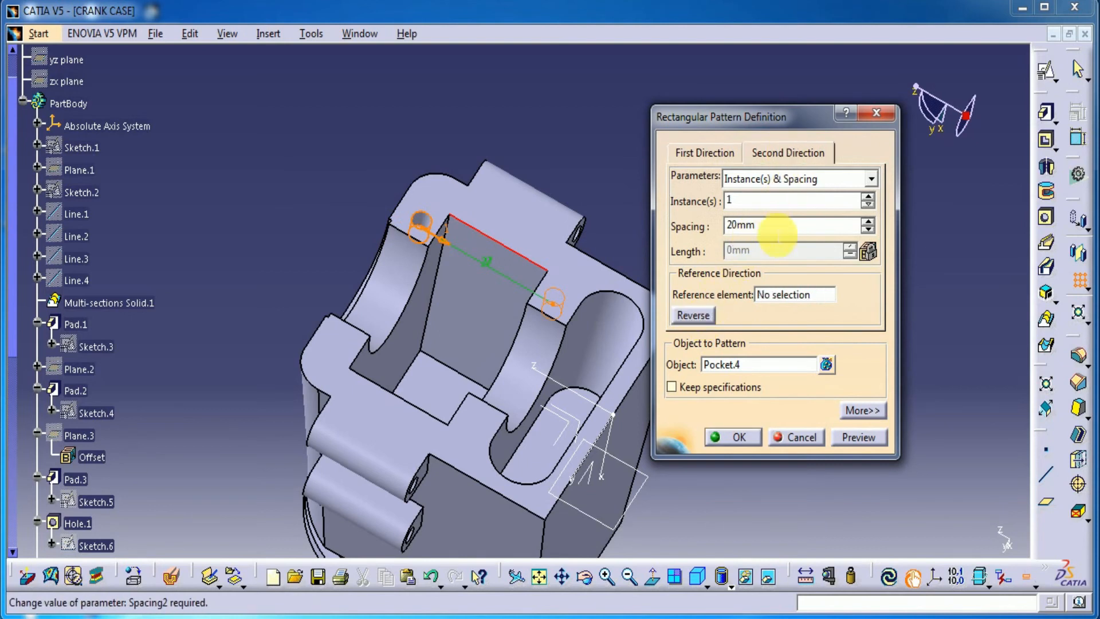
pyautogui.doubleClick(732, 206)
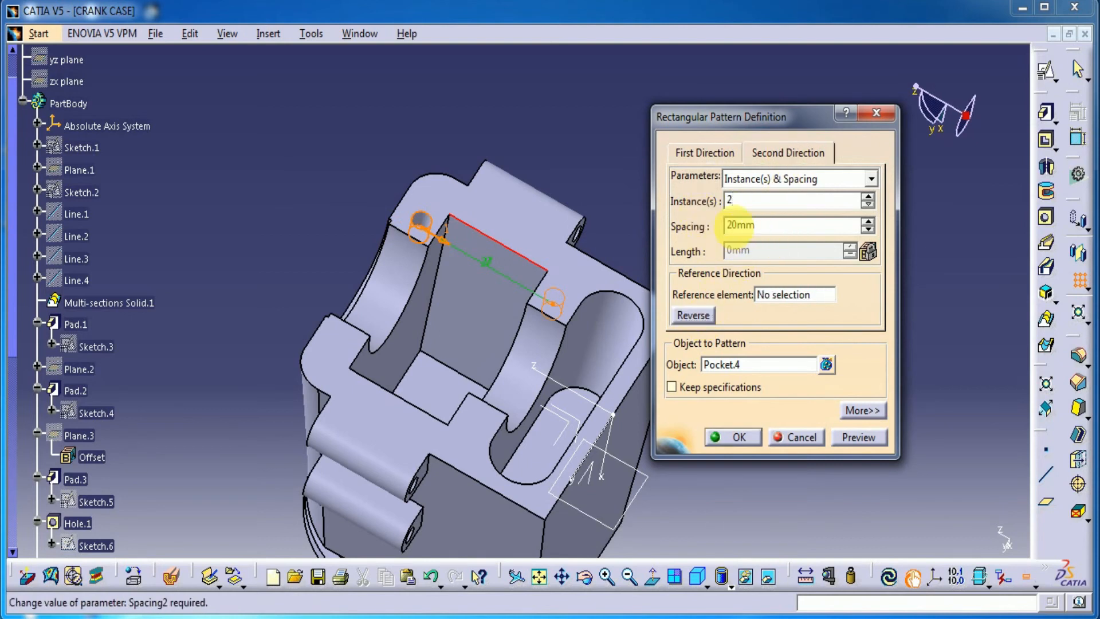
pyautogui.write('2')
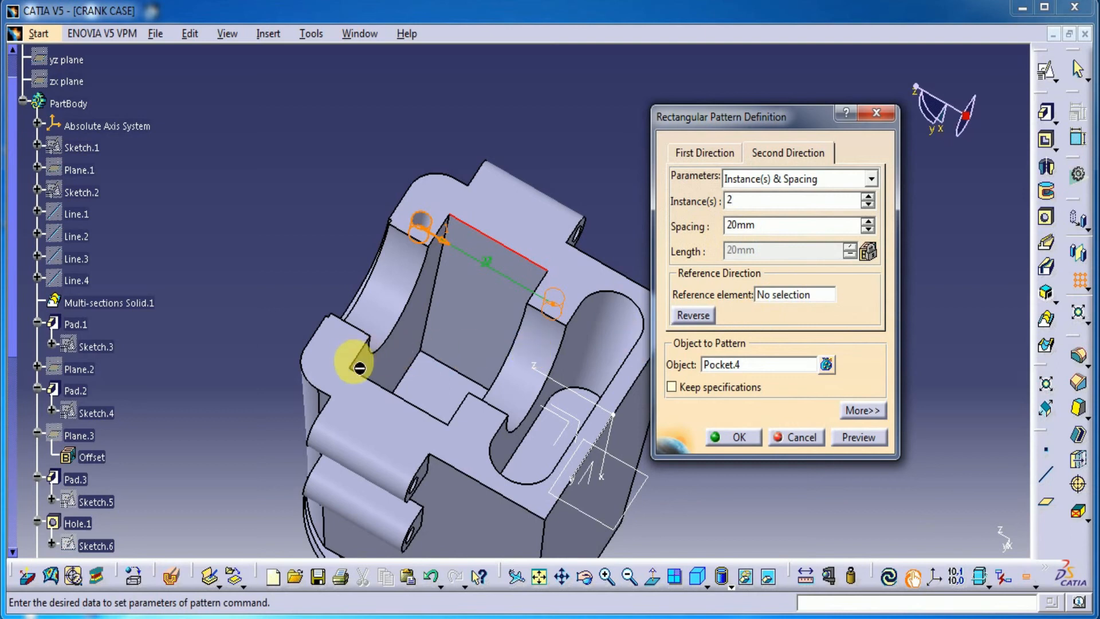
pyautogui.click(786, 296)
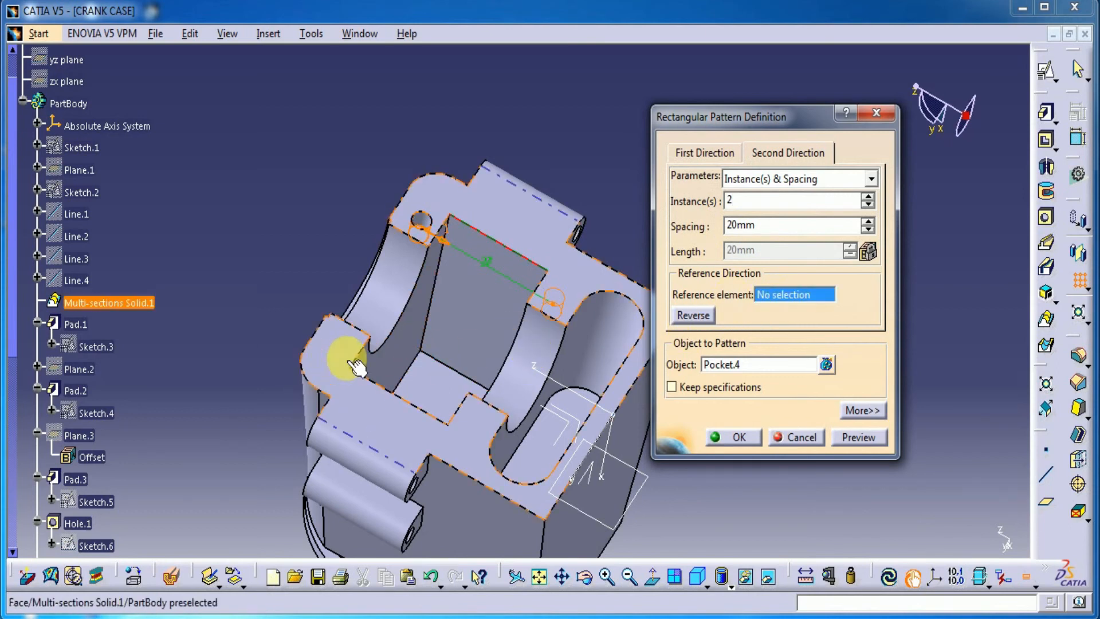
pyautogui.click(373, 312)
pyautogui.click(772, 233)
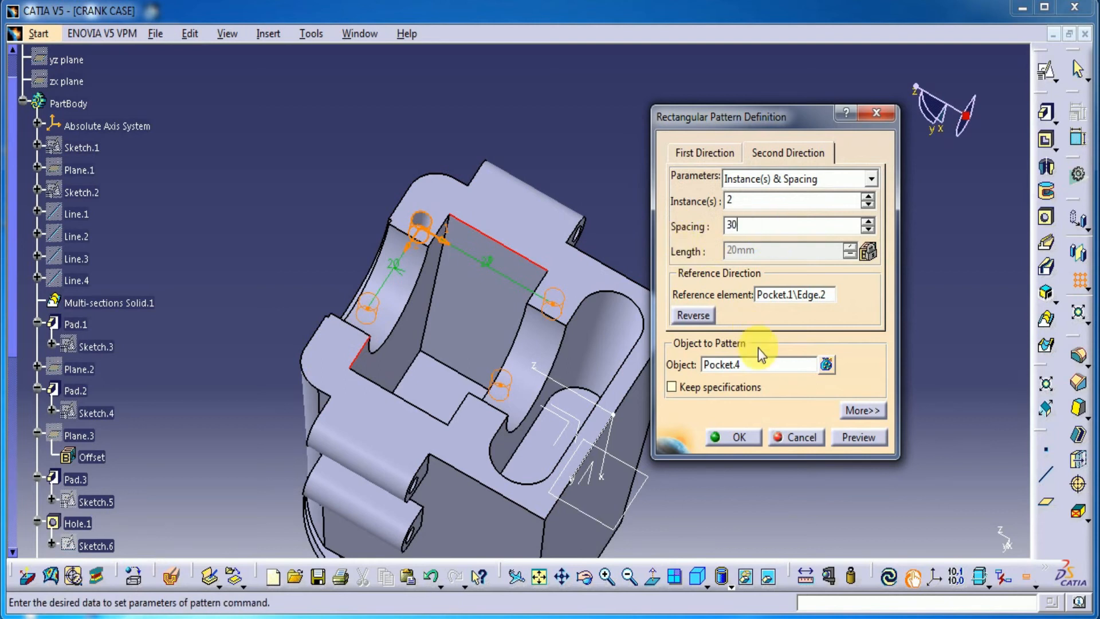
pyautogui.click(743, 437)
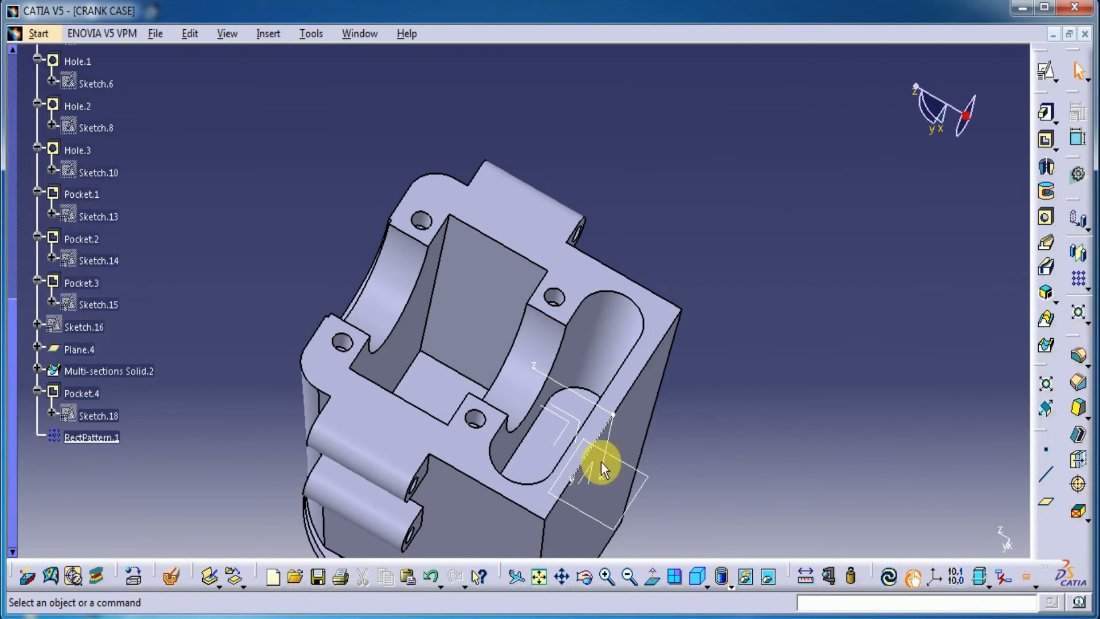
# Start a positioned sketch on the body's flat trapezoidal side face and flip the direction of its sketch axis
pyautogui.moveTo(785, 381); pyautogui.dragTo(804, 313, button='middle')
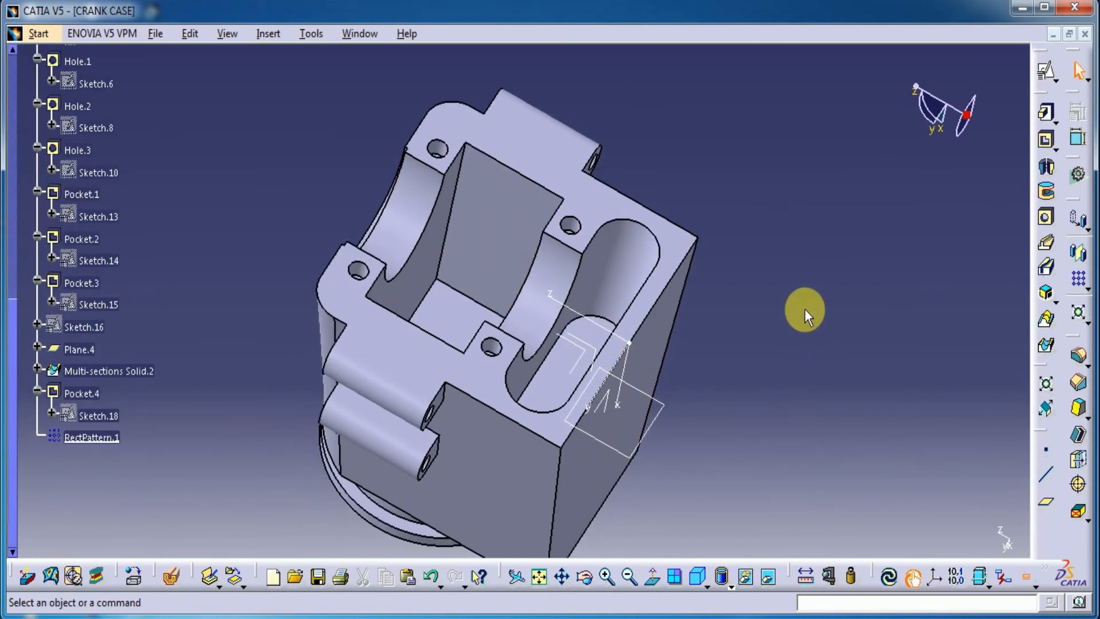
pyautogui.moveTo(747, 336); pyautogui.dragTo(746, 359, button='middle')
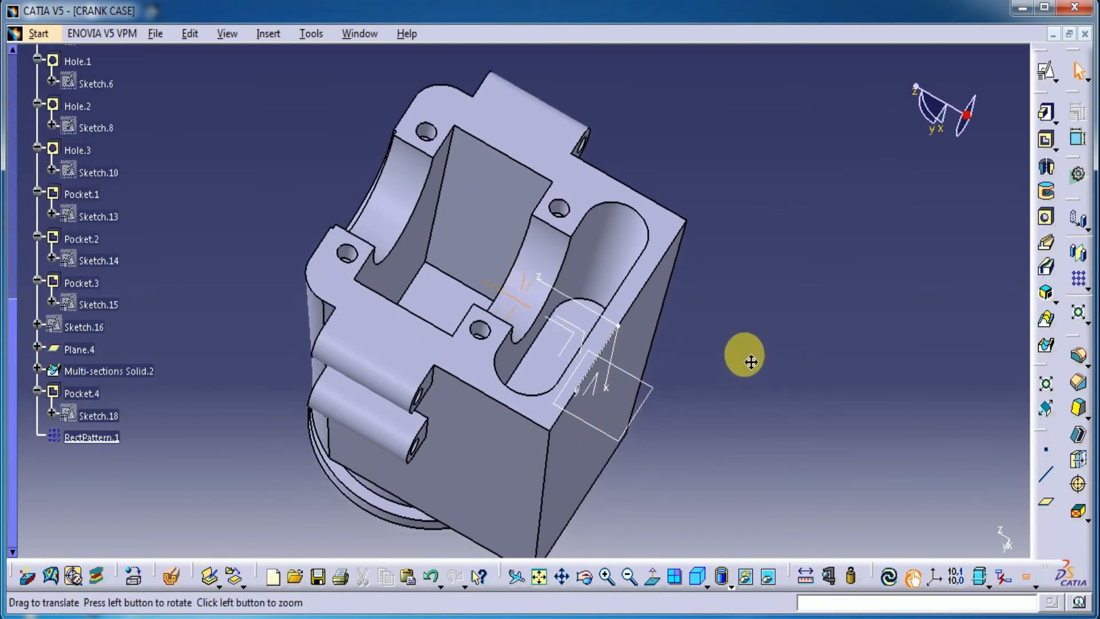
pyautogui.click(1045, 72)
pyautogui.moveTo(729, 307)
pyautogui.mouseDown(button='middle')
pyautogui.moveTo(663, 307)
pyautogui.moveTo(621, 130)
pyautogui.moveTo(400, 420)
pyautogui.moveTo(405, 319)
pyautogui.moveTo(572, 304)
pyautogui.mouseUp(button='middle')
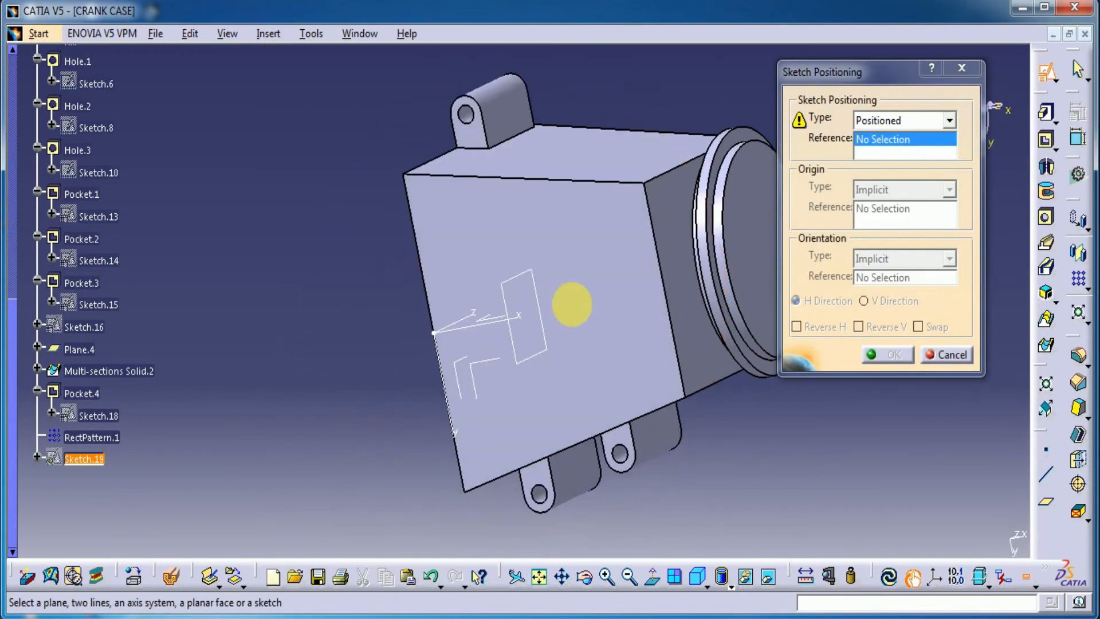
pyautogui.click(582, 299)
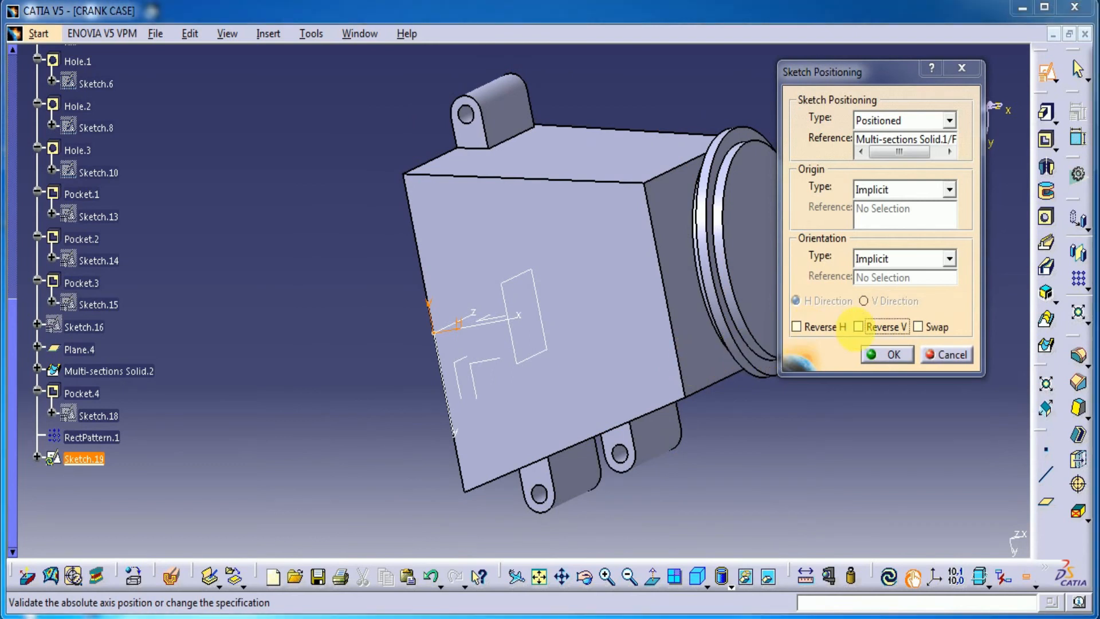
pyautogui.click(878, 331)
pyautogui.click(894, 355)
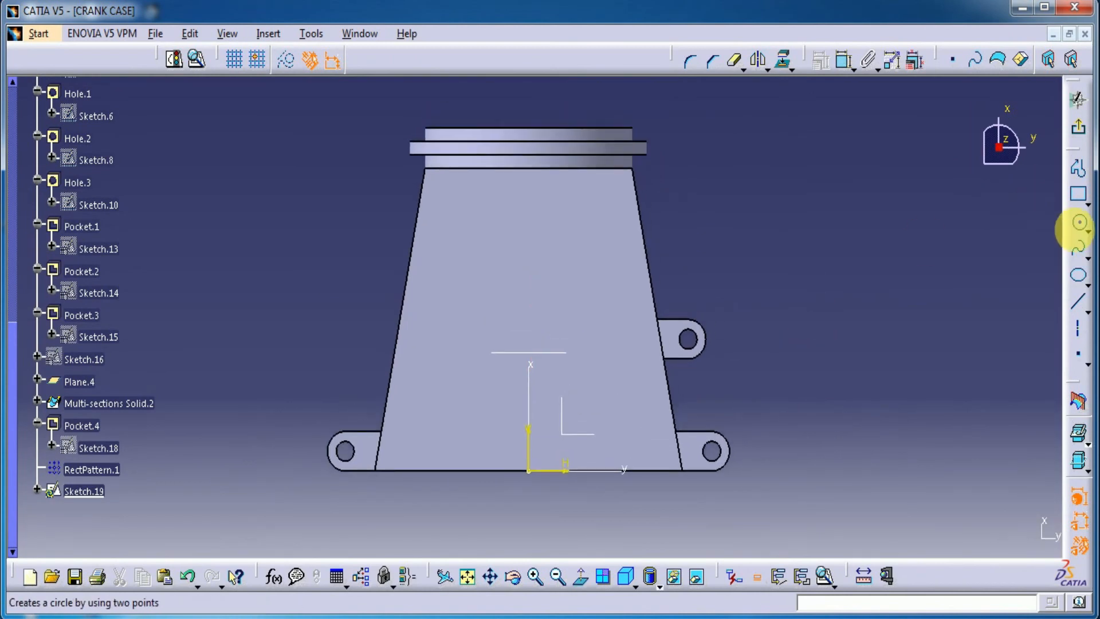
# Draw a circle about 18 mm in diameter centred on the sketch's vertical axis, near the middle of the trapezoidal face
pyautogui.click(1079, 224)
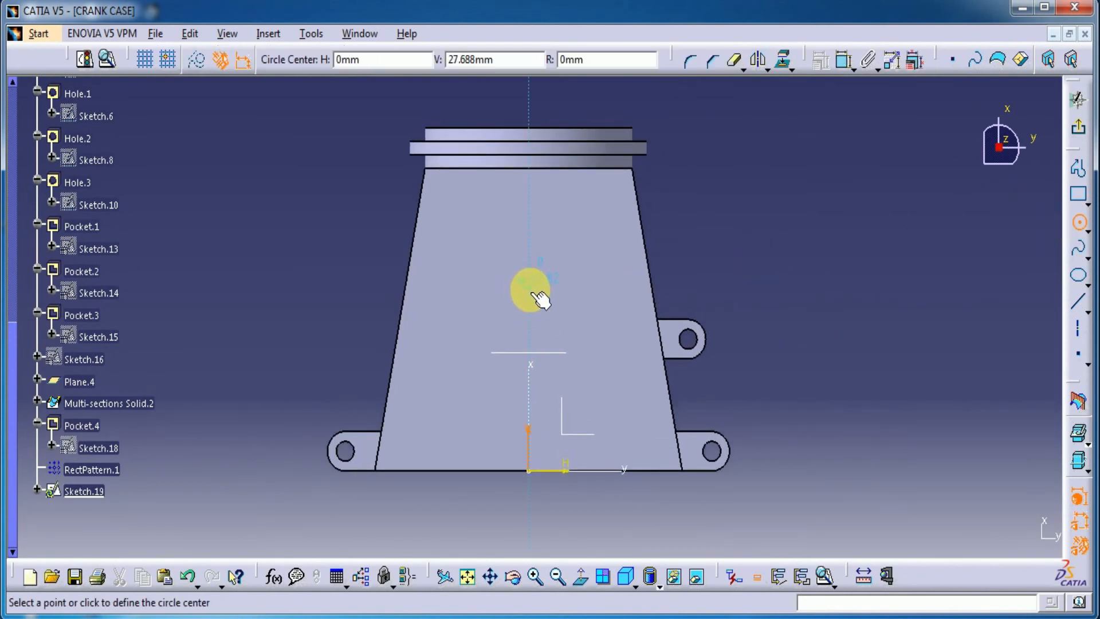
pyautogui.click(529, 290)
pyautogui.click(538, 232)
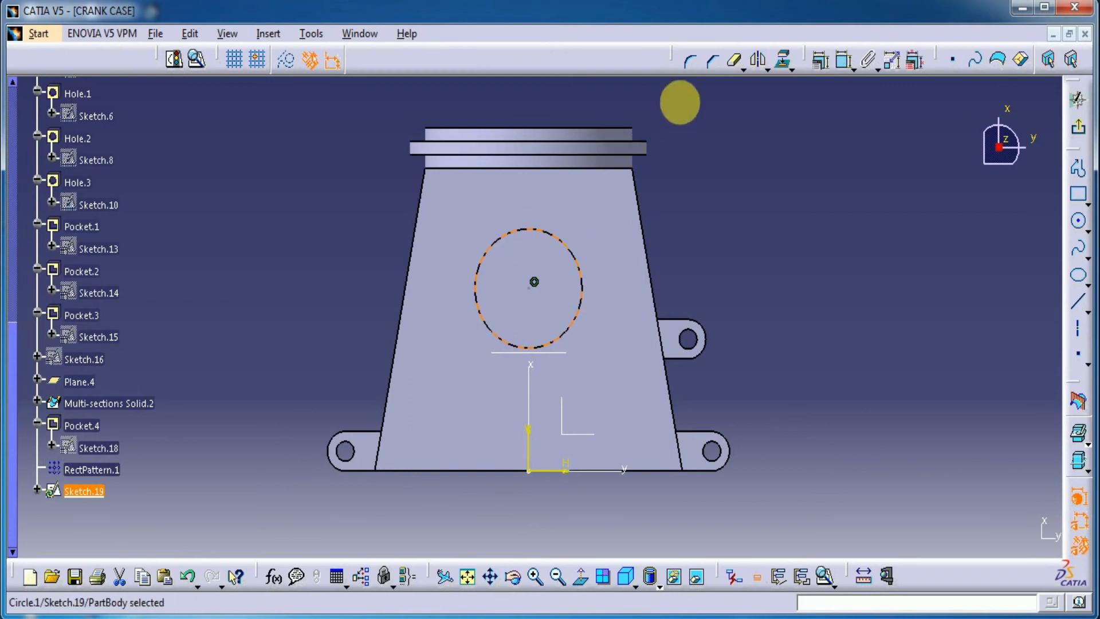
# Dimension the circle on the trapezoidal face and set its diameter to 32 mm
pyautogui.click(844, 59)
pyautogui.click(779, 204)
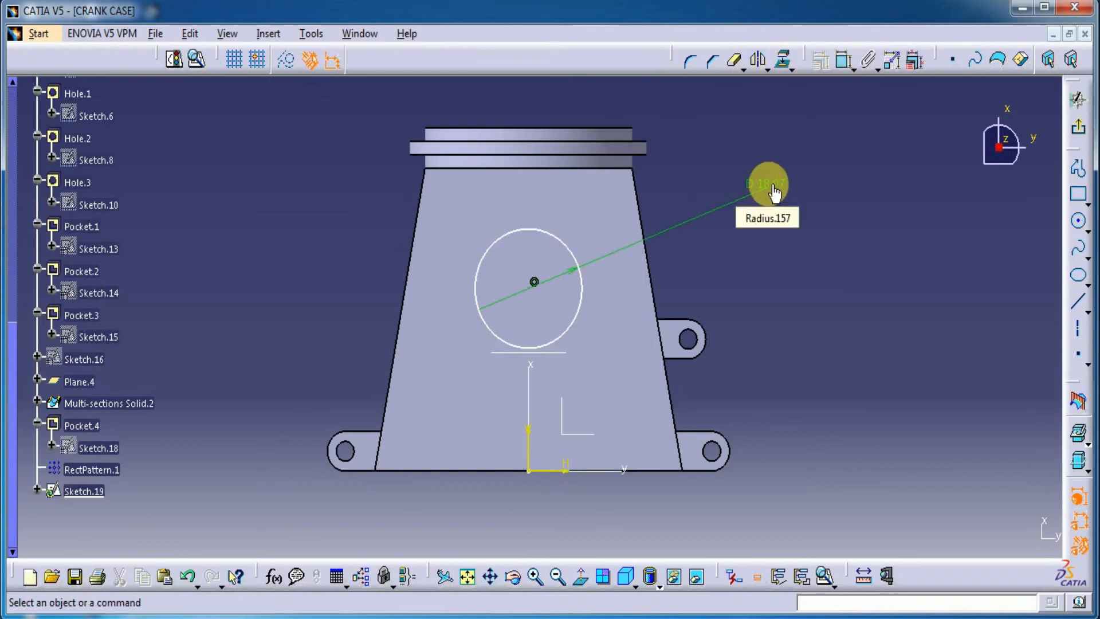
pyautogui.doubleClick(773, 185)
pyautogui.write('3')
pyautogui.press('Return')
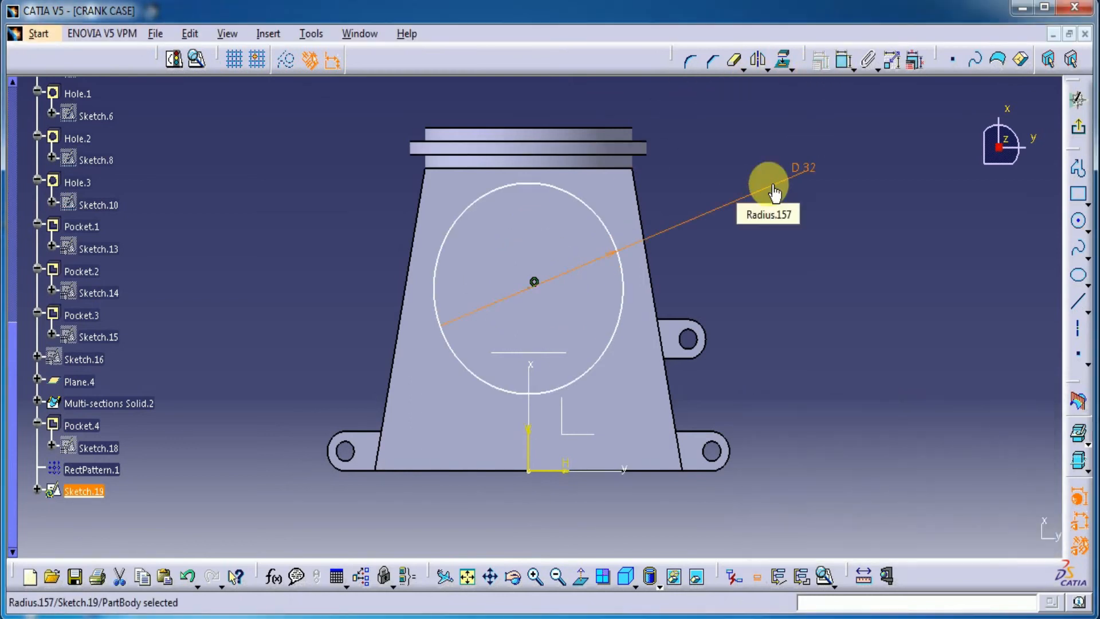
pyautogui.click(852, 273)
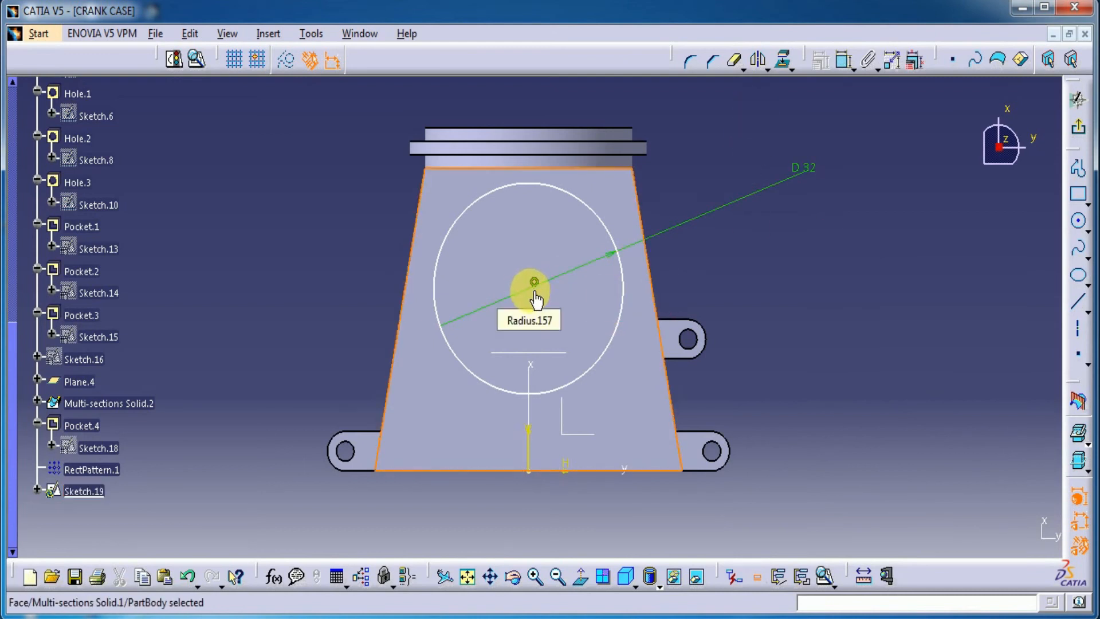
# Make the 32 mm circle's centre coincident with the upper edge of the single lug partway up the body's slanted side
pyautogui.click(533, 283)
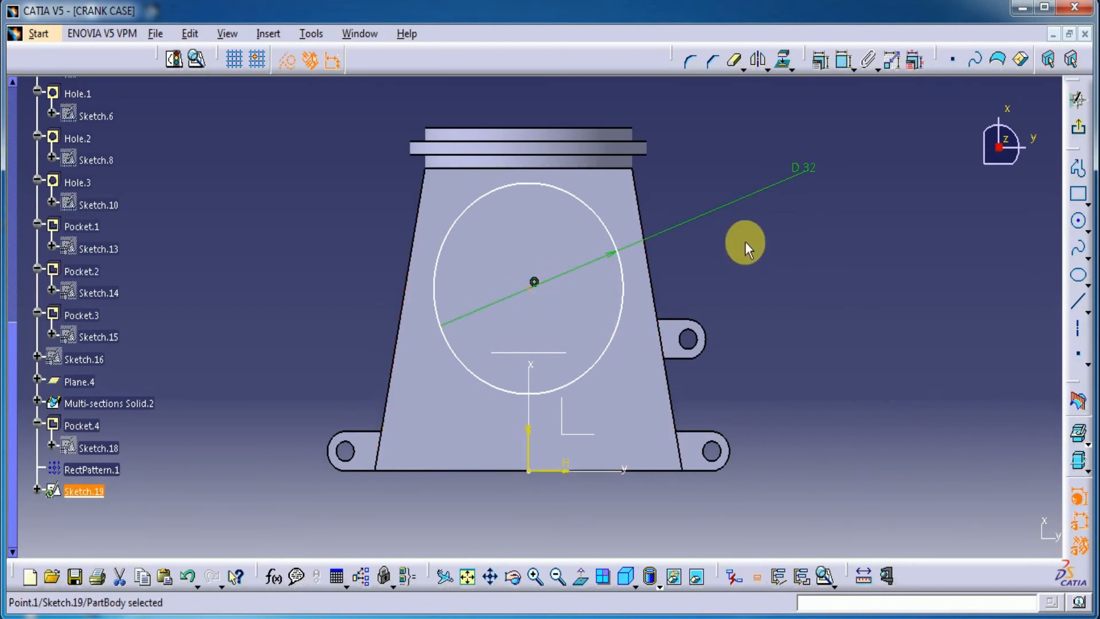
pyautogui.click(847, 67)
pyautogui.click(679, 319)
pyautogui.rightClick(850, 264)
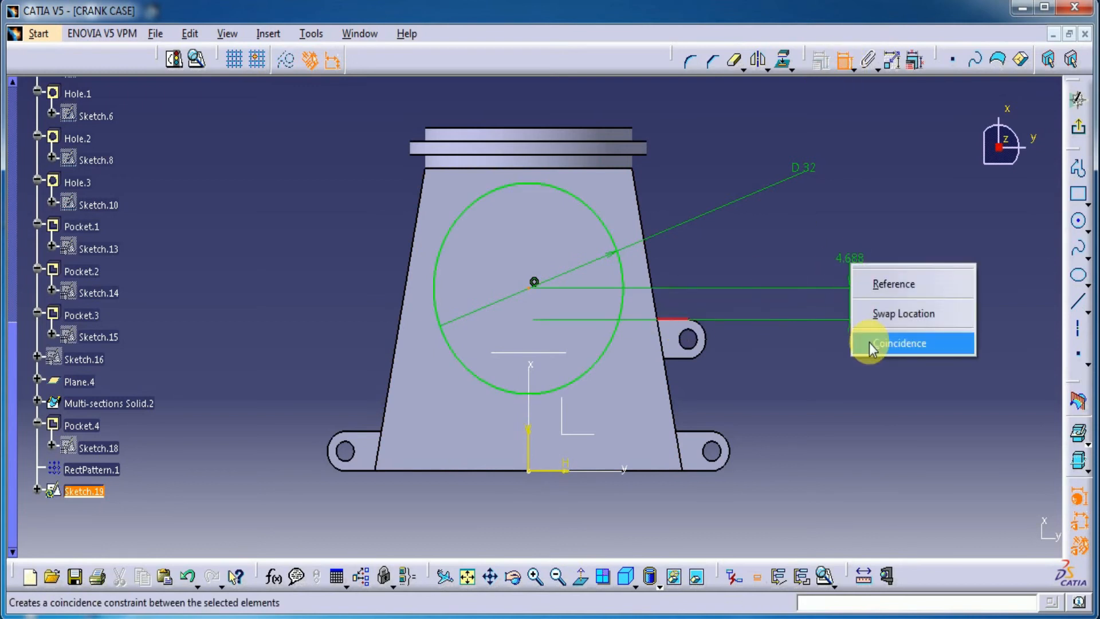
pyautogui.click(870, 346)
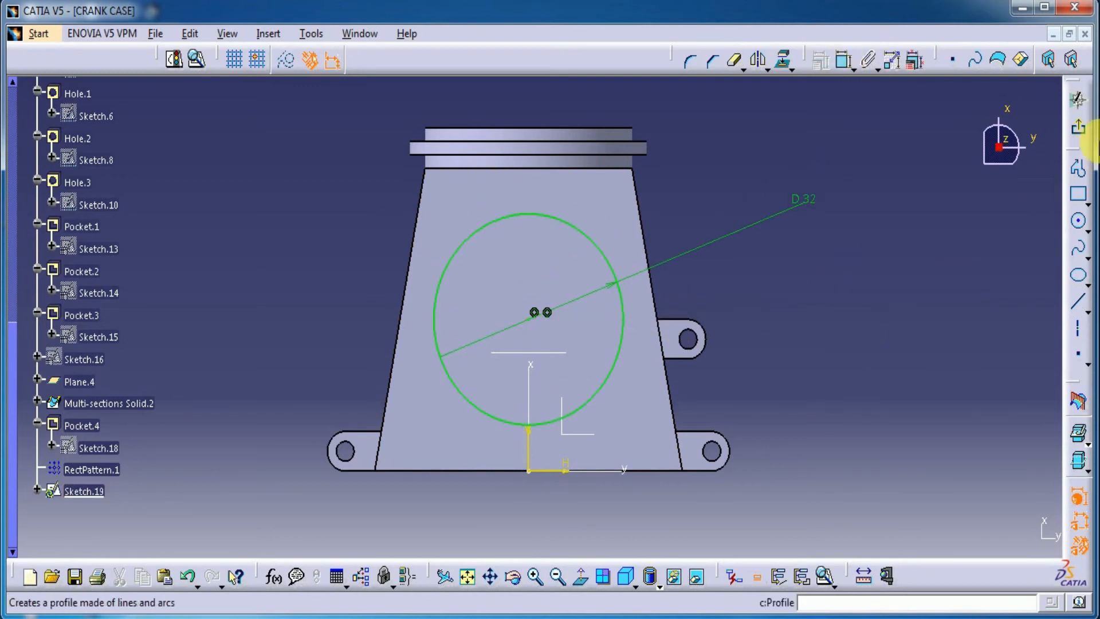
# Finish the sketch and cut its 32 mm circle as a pocket 16 mm deep into the trapezoidal side face
pyautogui.click(1082, 130)
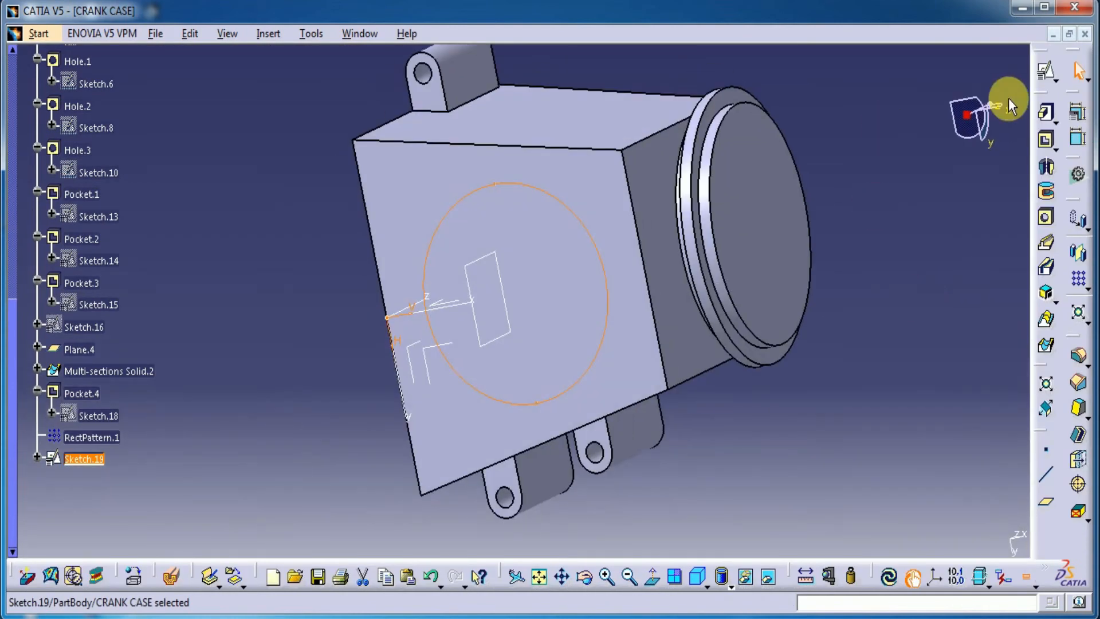
pyautogui.click(1045, 143)
pyautogui.moveTo(388, 387); pyautogui.dragTo(627, 270, button='middle')
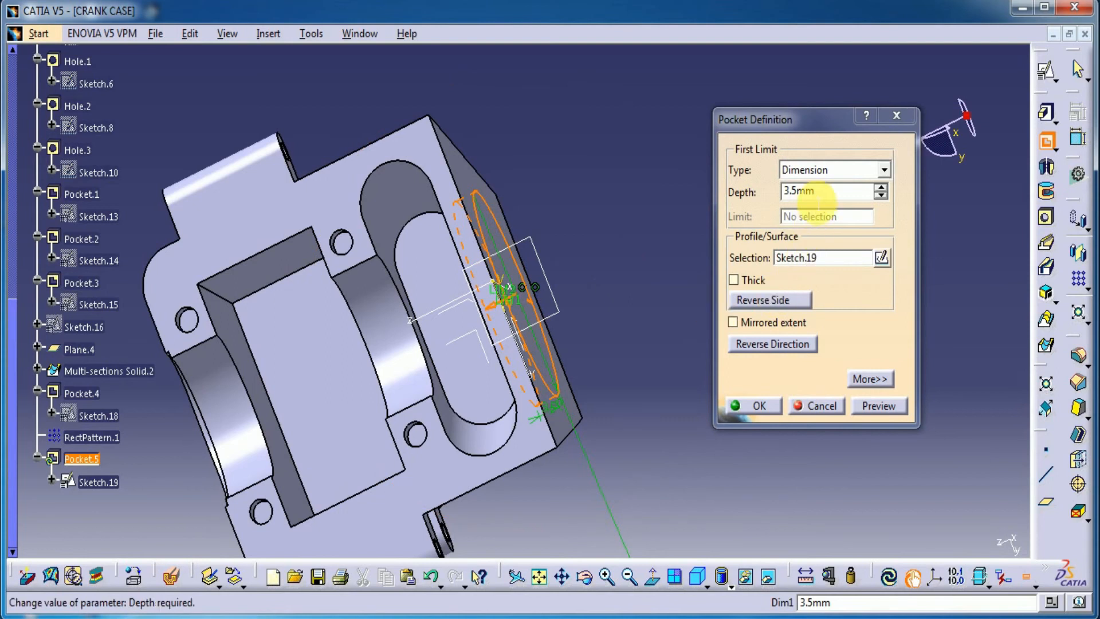
pyautogui.moveTo(820, 191); pyautogui.dragTo(777, 195)
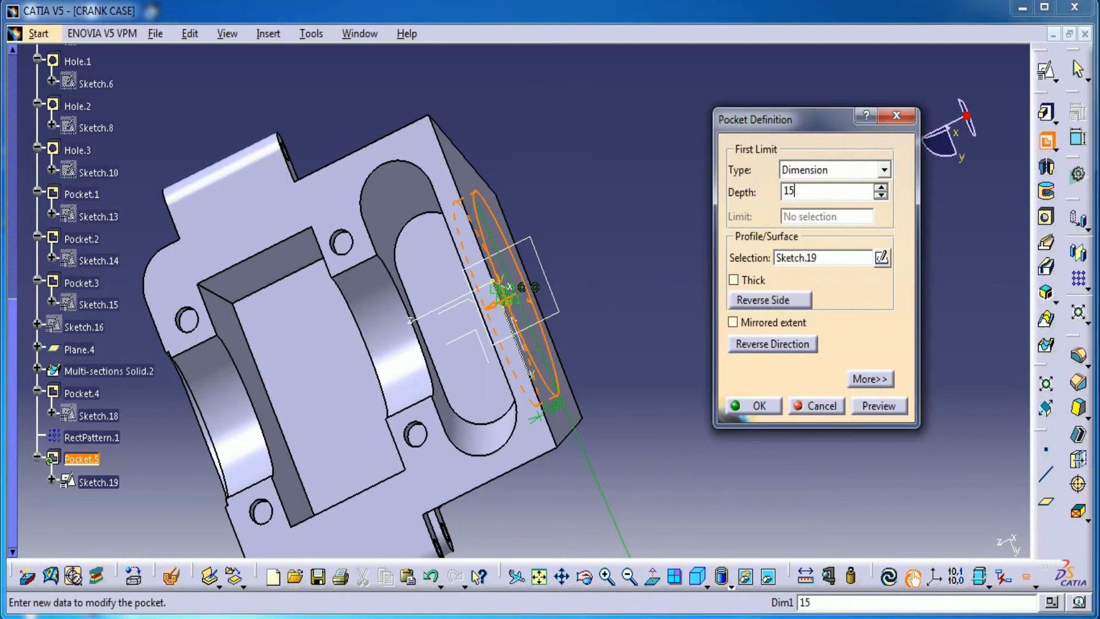
pyautogui.click(878, 406)
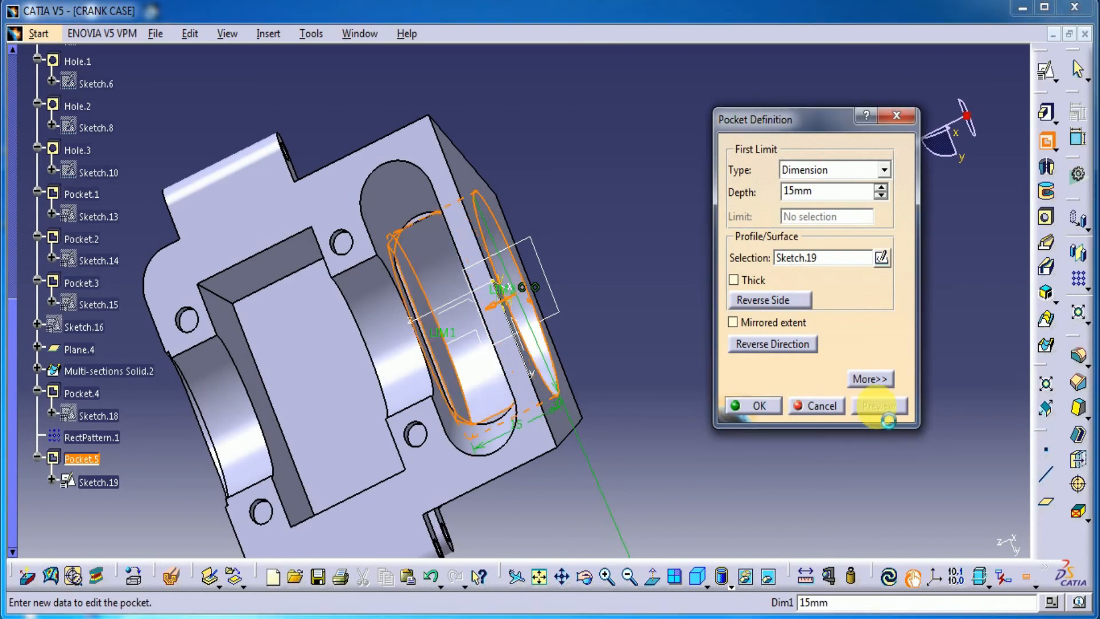
pyautogui.moveTo(531, 403); pyautogui.dragTo(356, 293, button='middle')
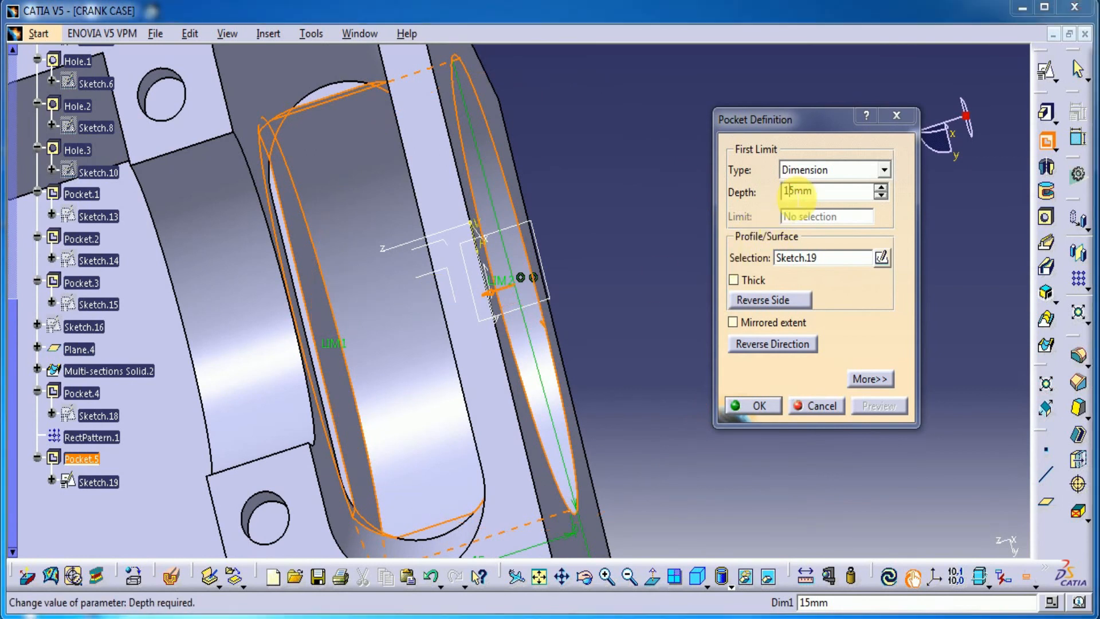
pyautogui.click(774, 406)
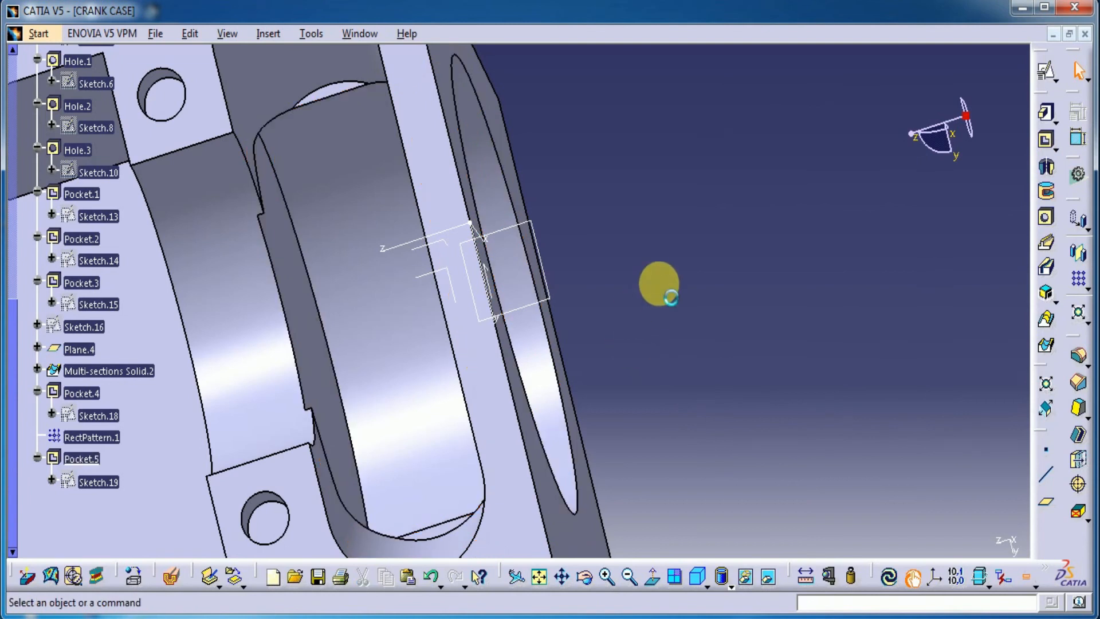
# Edit the round side-face pocket and set its depth to 15.5 mm
pyautogui.doubleClick(86, 458)
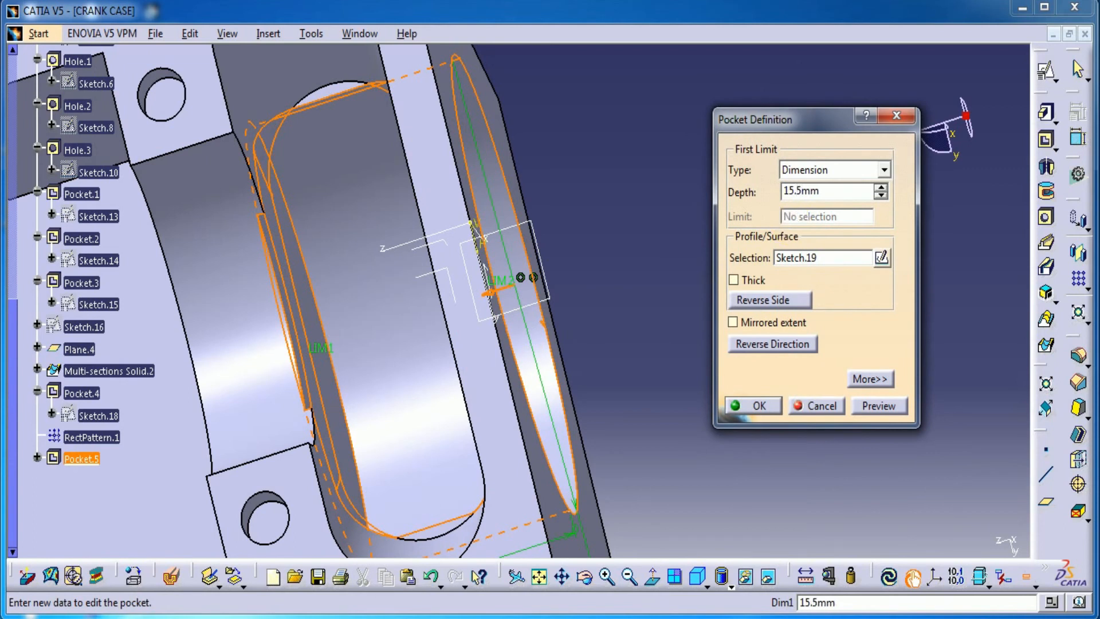
pyautogui.click(869, 406)
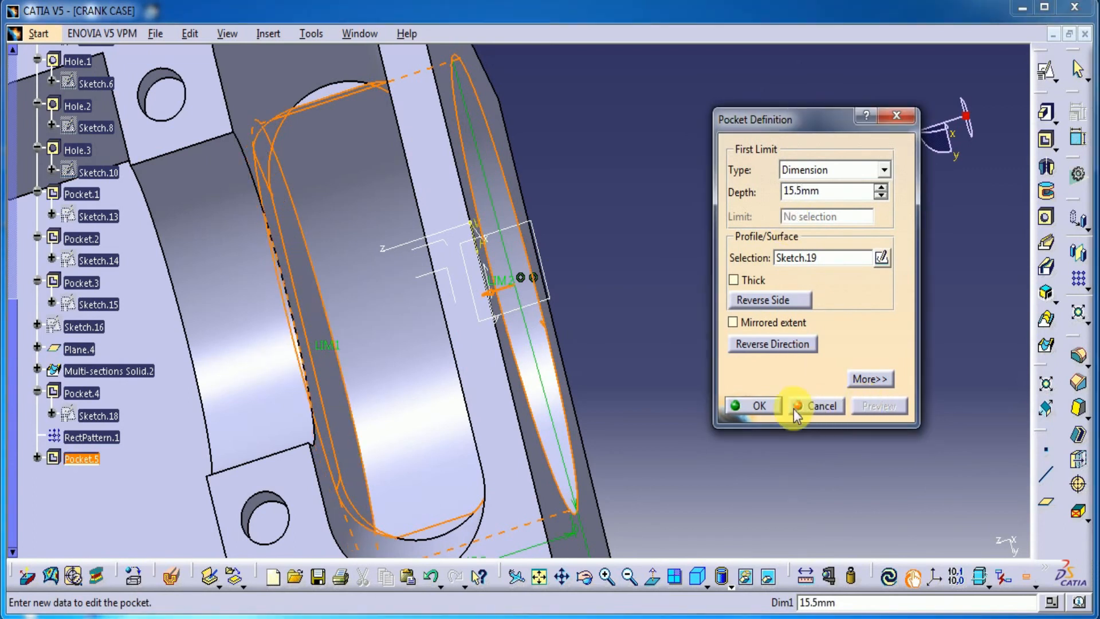
pyautogui.click(770, 407)
# Start a positioned sketch on the trapezoidal side face around the round pocket, with the V direction reversed
pyautogui.moveTo(636, 312); pyautogui.dragTo(651, 400, button='middle')
pyautogui.moveTo(644, 212); pyautogui.dragTo(547, 215, button='middle')
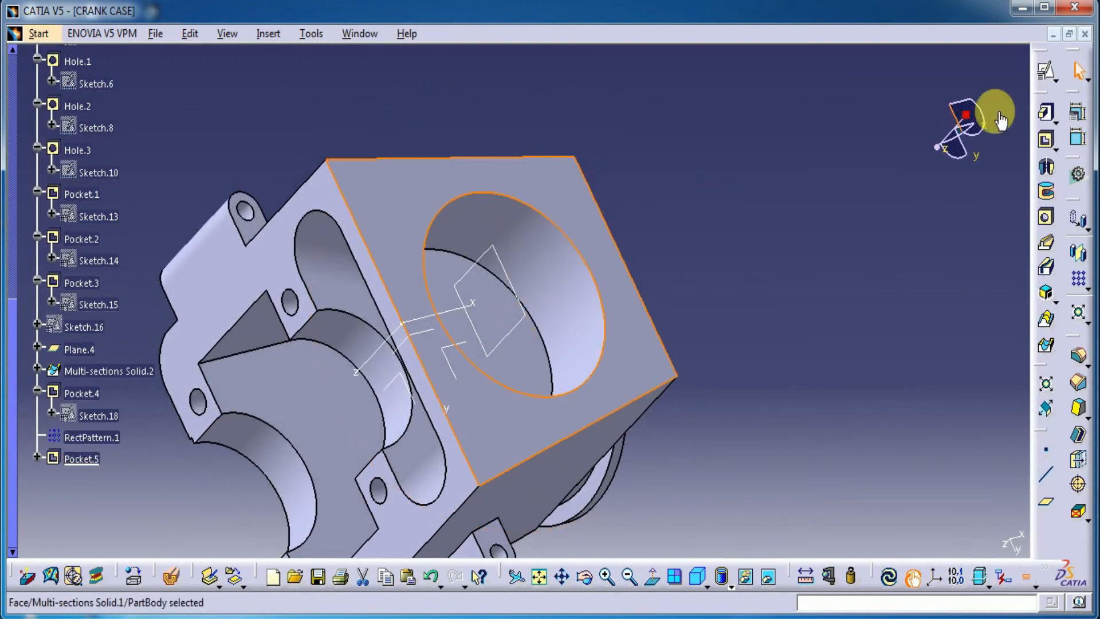
pyautogui.click(1046, 70)
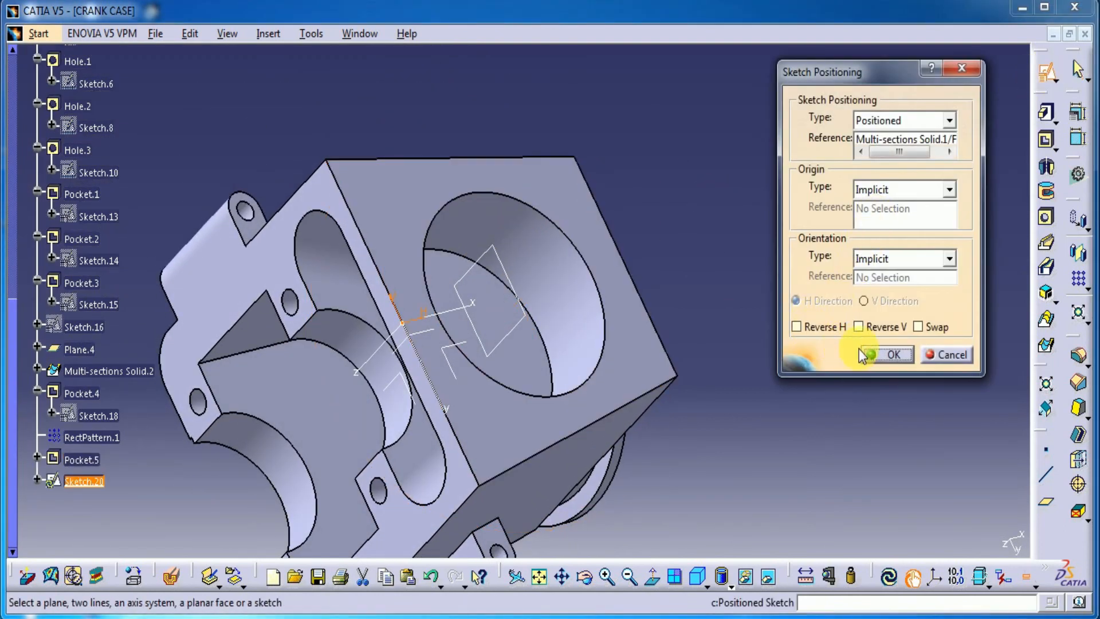
pyautogui.click(871, 327)
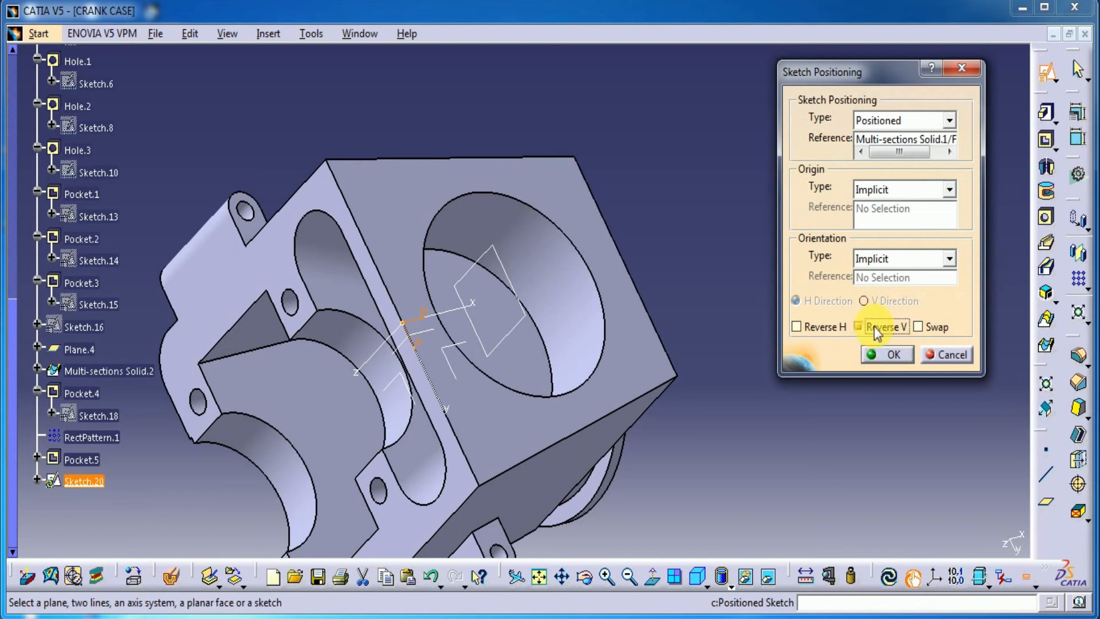
pyautogui.click(886, 353)
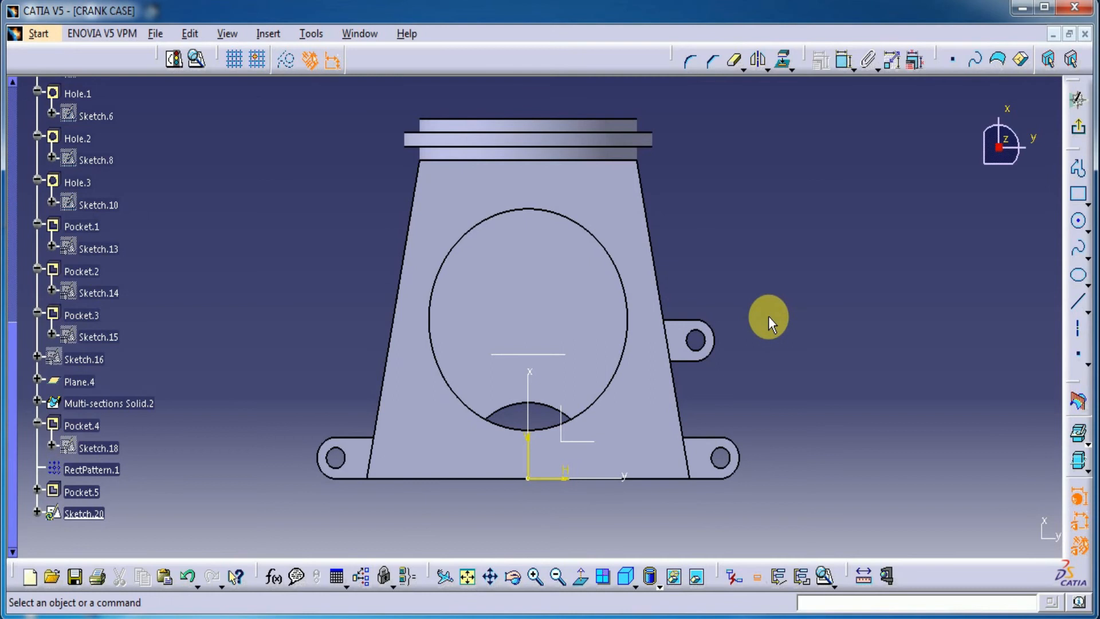
# Project the round pocket's circular edge into the sketch as construction geometry
pyautogui.click(1079, 222)
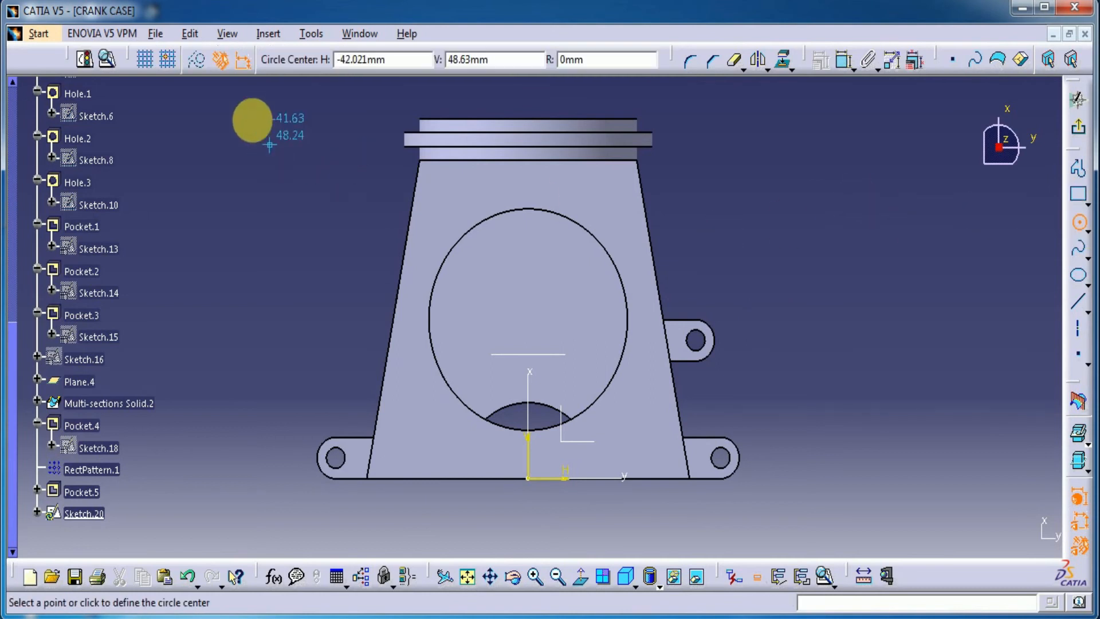
pyautogui.click(1079, 226)
pyautogui.click(782, 60)
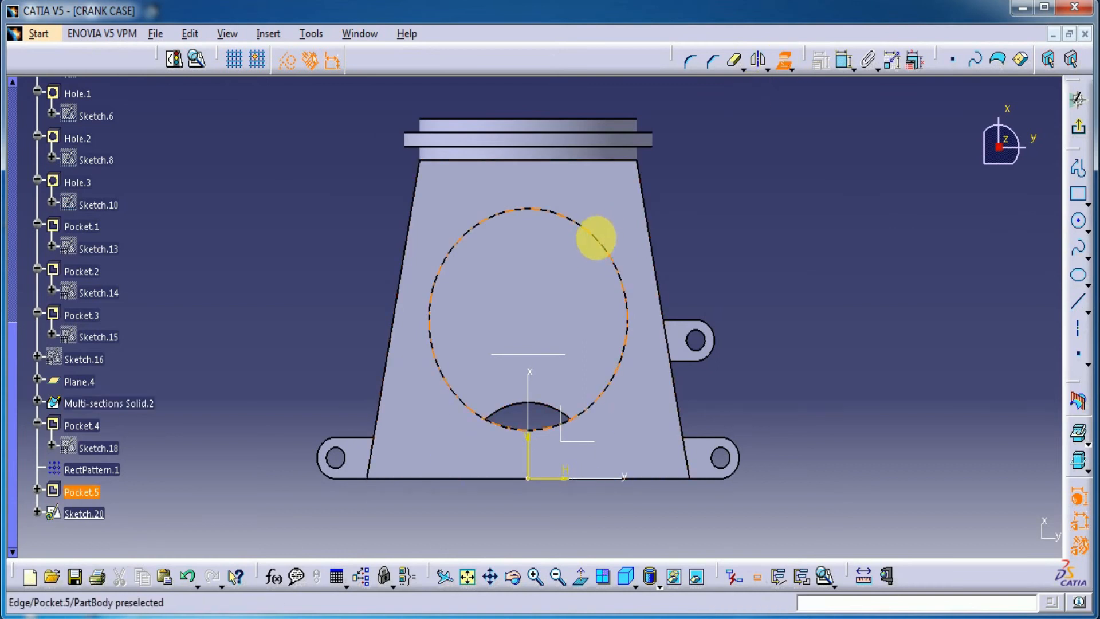
pyautogui.click(596, 238)
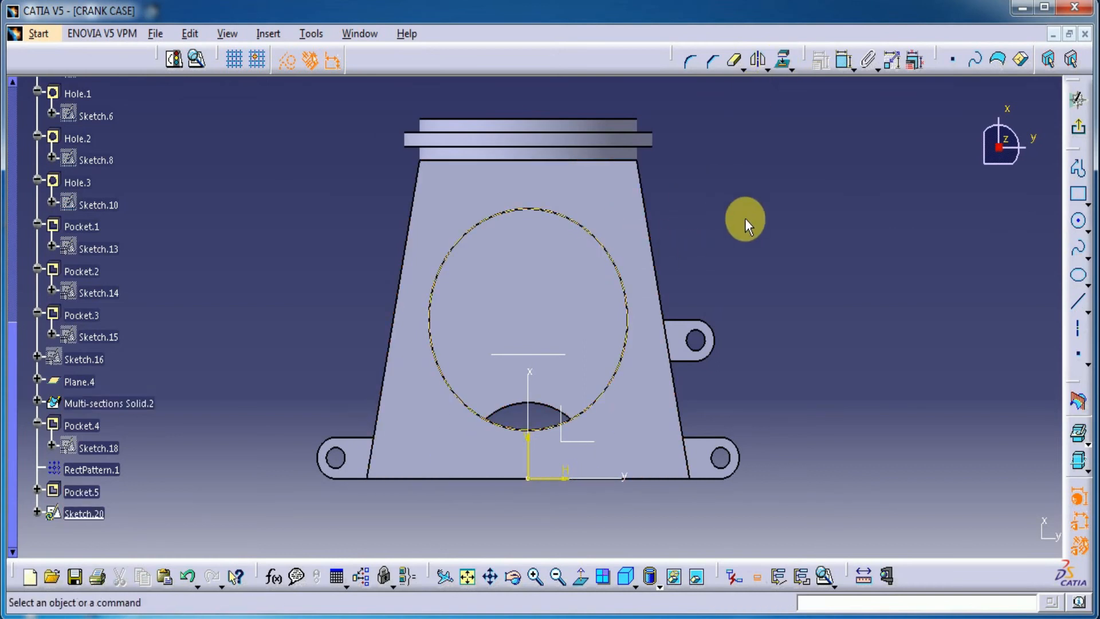
# Draw a construction circle about 42 mm in diameter, concentric with the projected pocket edge
pyautogui.click(1079, 226)
pyautogui.rightClick(610, 261)
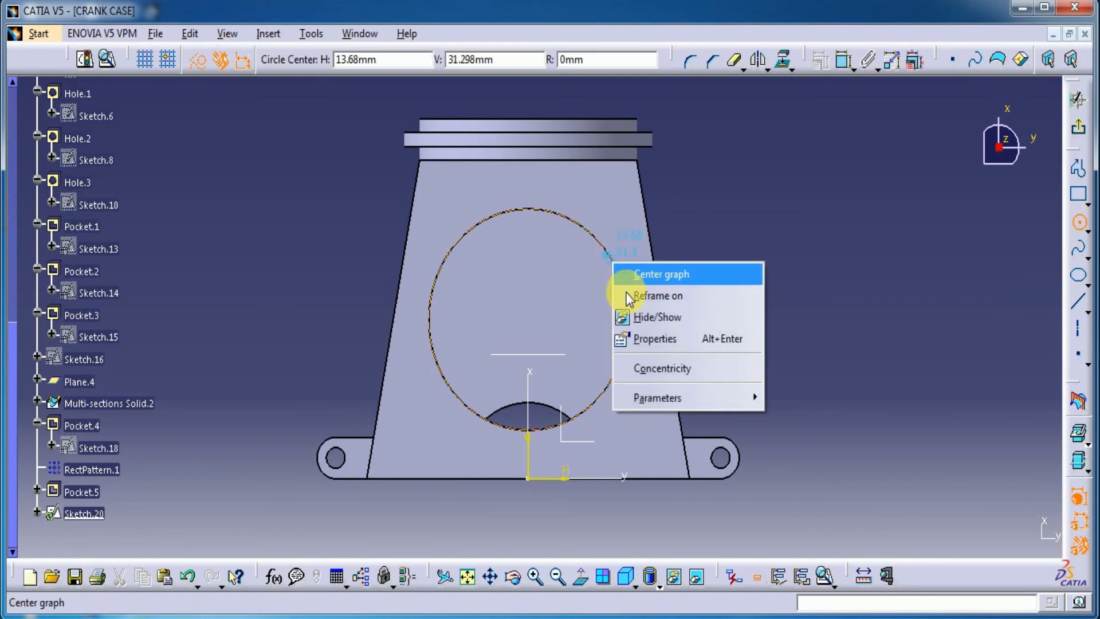
pyautogui.click(643, 368)
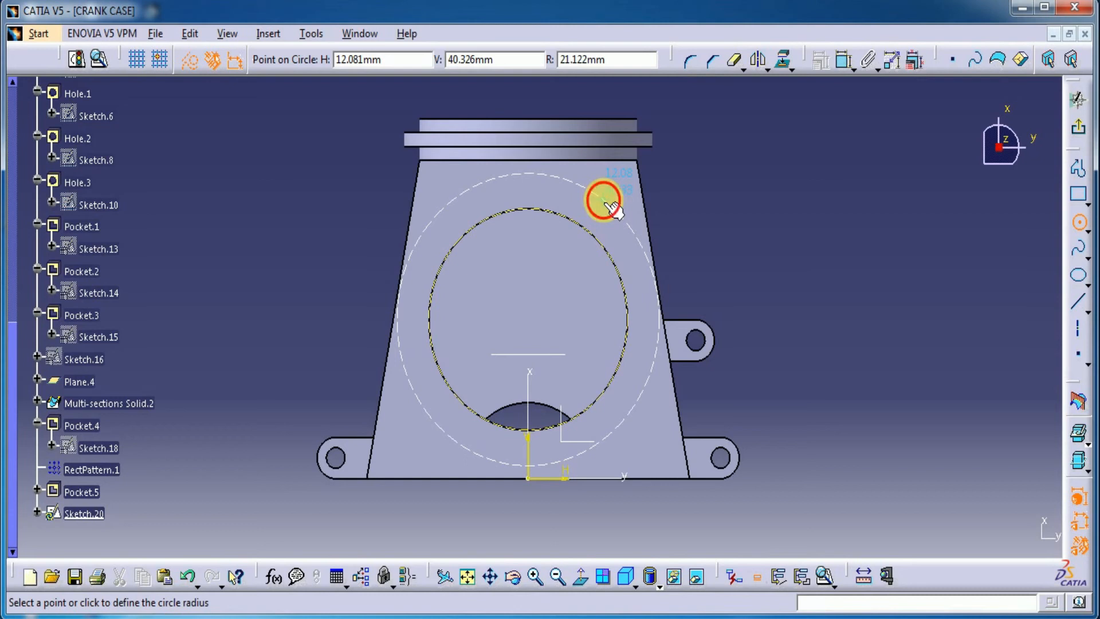
pyautogui.click(611, 207)
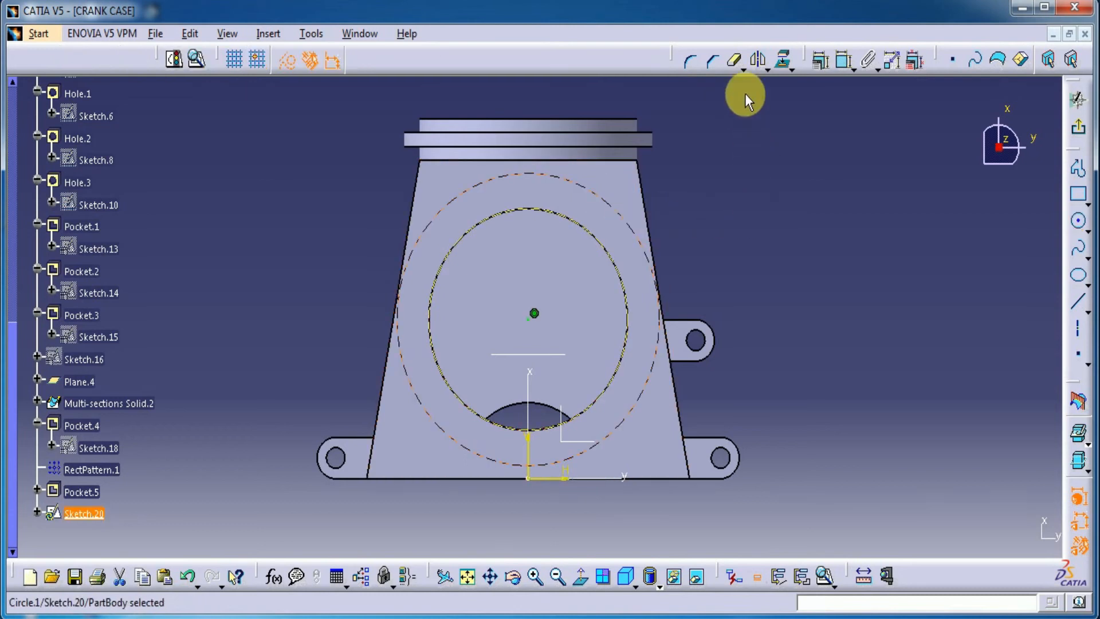
# Dimension the outer construction circle and set its diameter to 38 mm
pyautogui.click(842, 60)
pyautogui.click(757, 200)
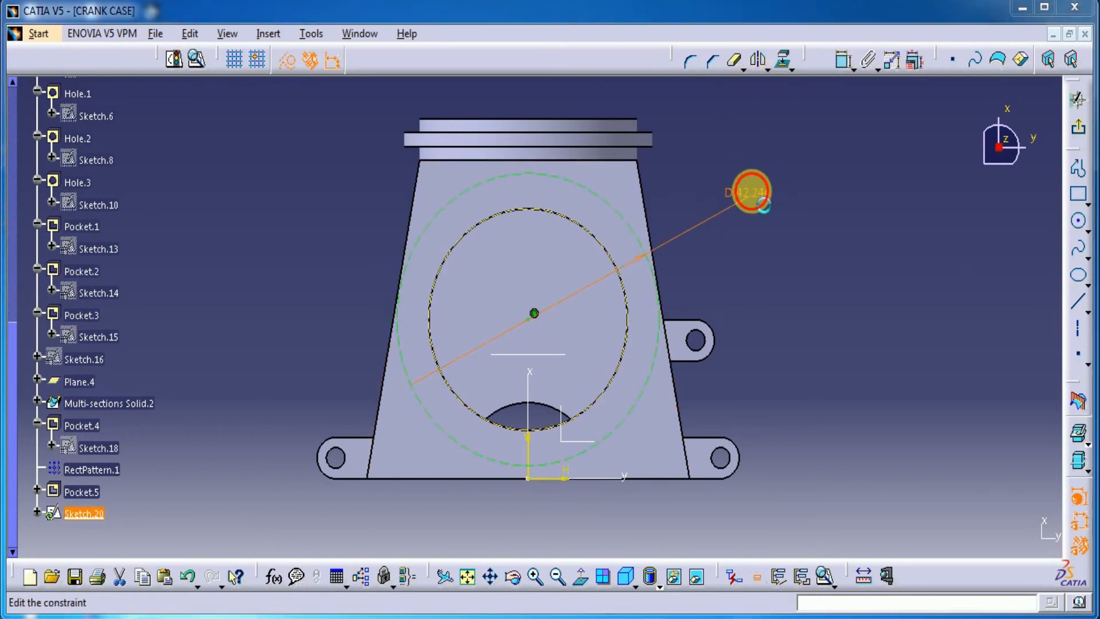
pyautogui.doubleClick(757, 199)
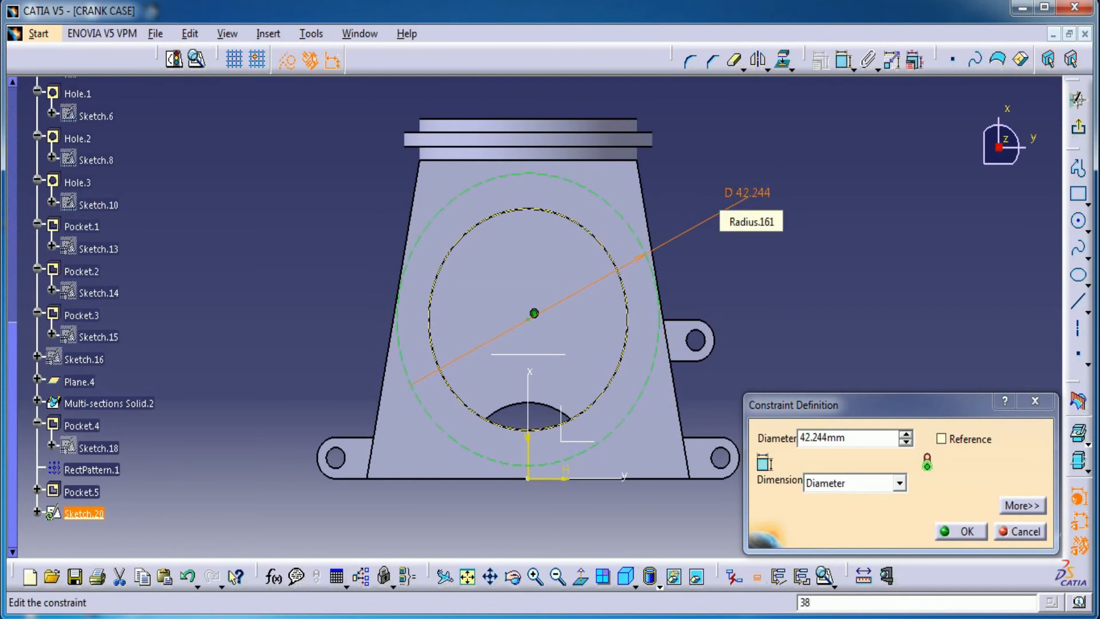
pyautogui.press('Return')
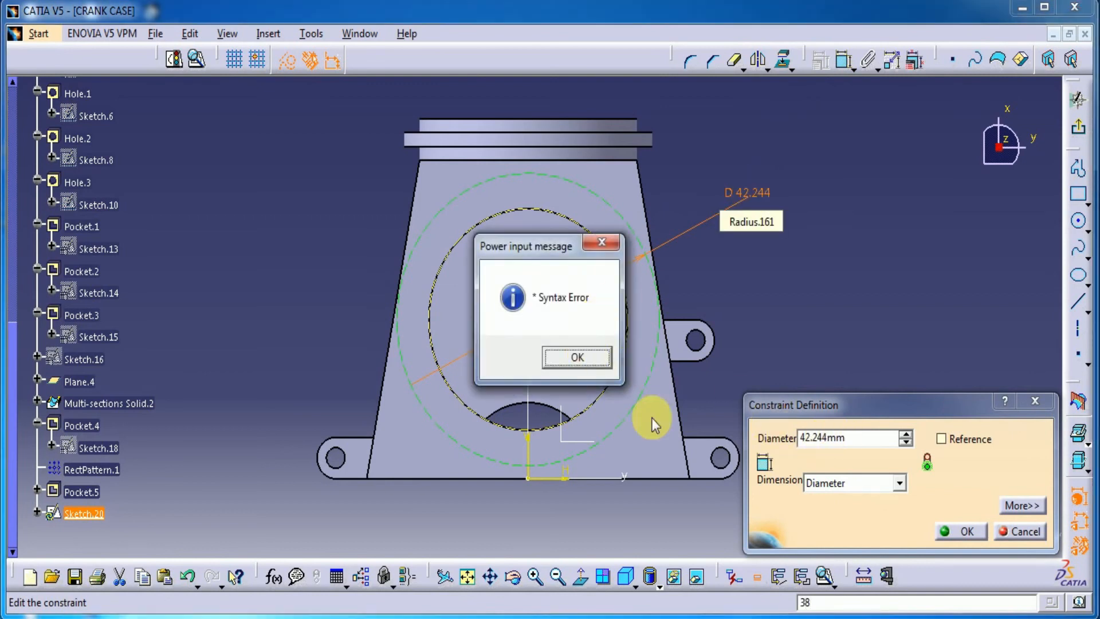
pyautogui.click(578, 358)
pyautogui.write('38')
pyautogui.press('Return')
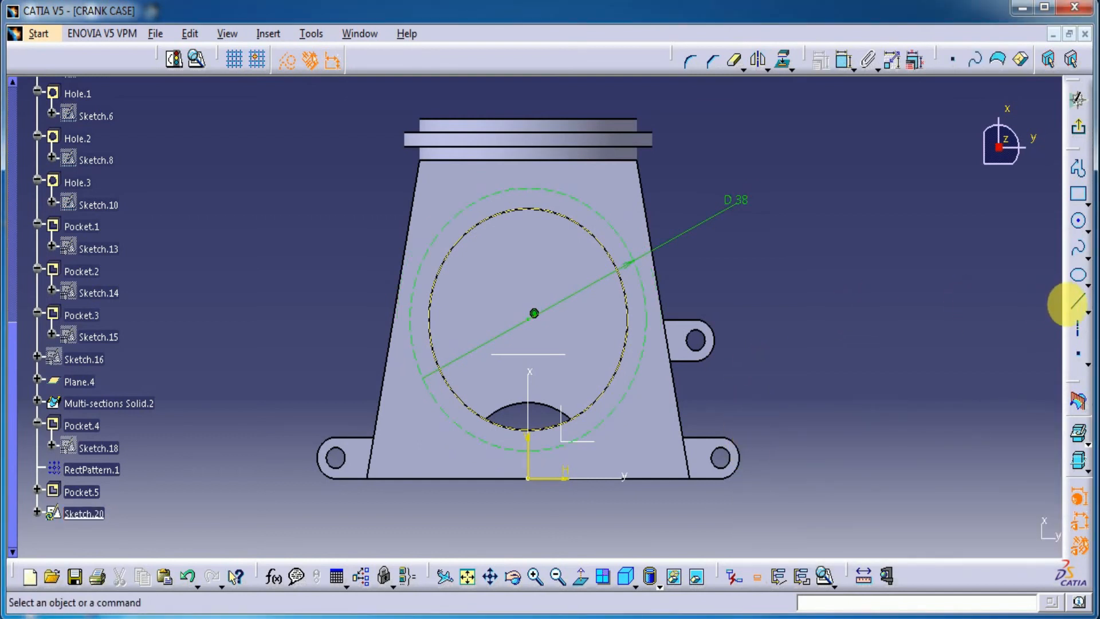
# Draw a construction line about 26 mm long from the circles' centre, slanting up and left past the 38 mm circle
pyautogui.click(1078, 301)
pyautogui.click(534, 321)
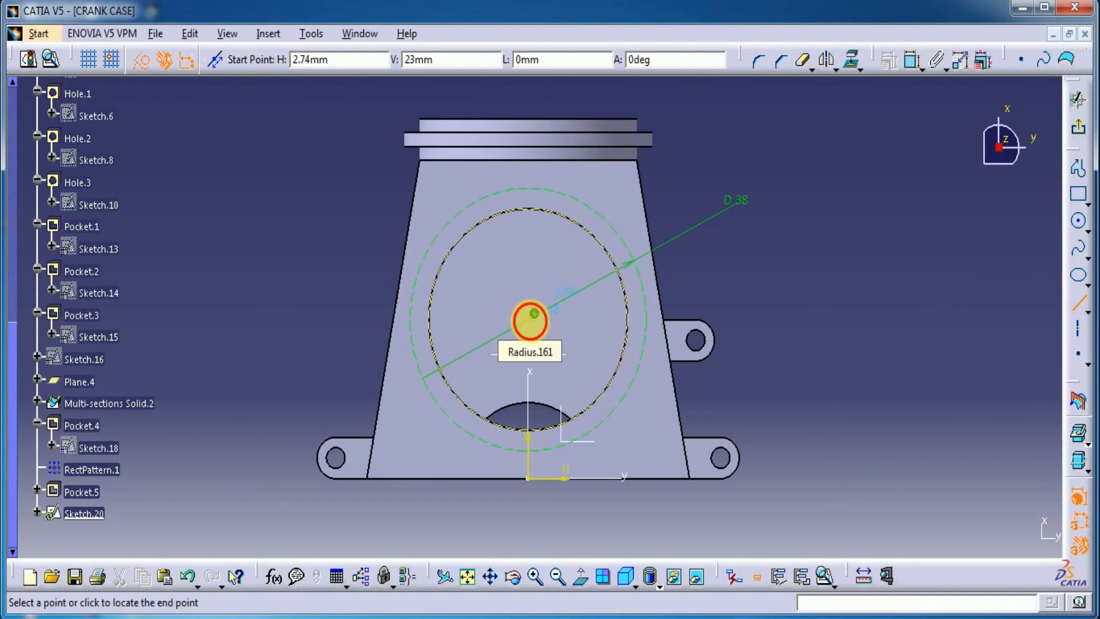
pyautogui.click(459, 165)
# Dimension the angle between the slanted line and the sketch's vertical axis and set it to 12 degrees
pyautogui.click(843, 59)
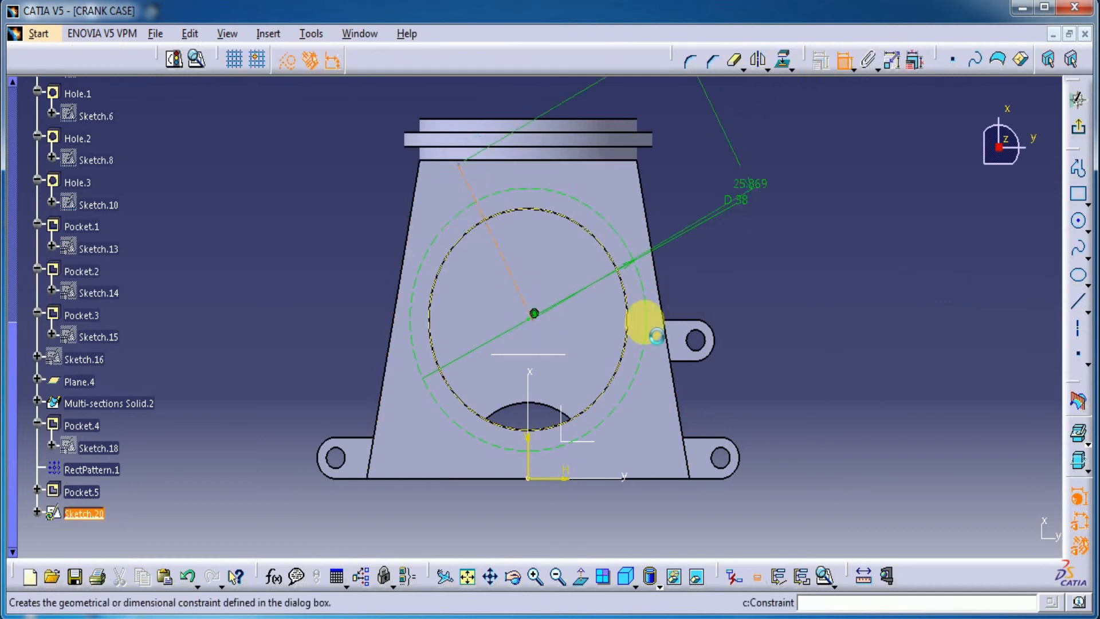
pyautogui.click(530, 401)
pyautogui.click(482, 93)
pyautogui.doubleClick(482, 89)
pyautogui.write('12')
pyautogui.press('Return')
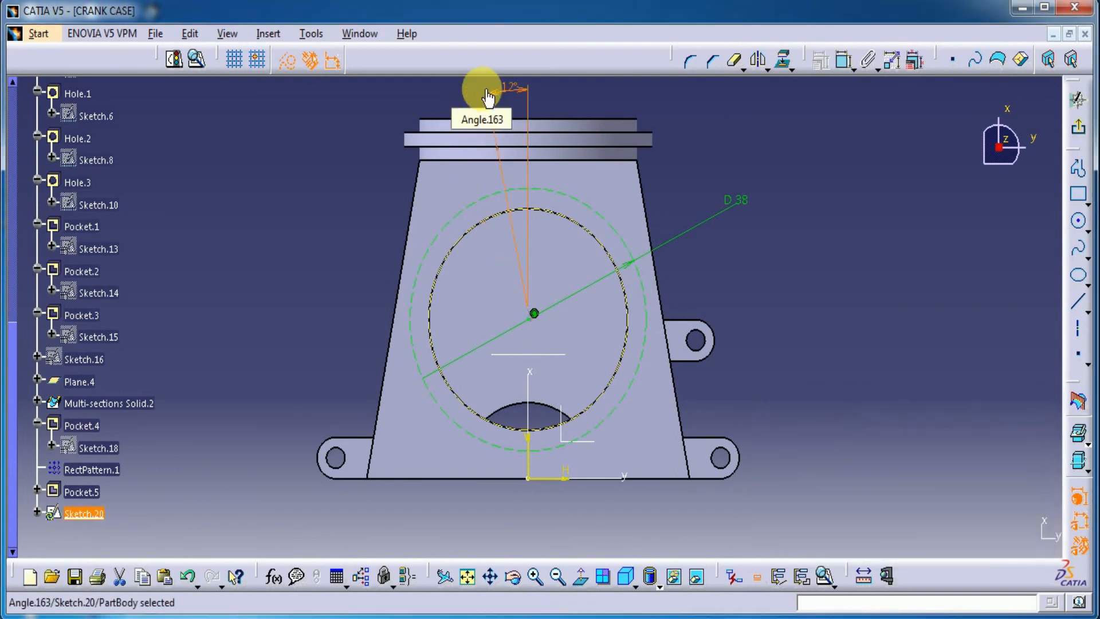
# Change the slanted line's angle from the vertical axis to 13 degrees
pyautogui.moveTo(617, 106); pyautogui.dragTo(610, 125, button='middle')
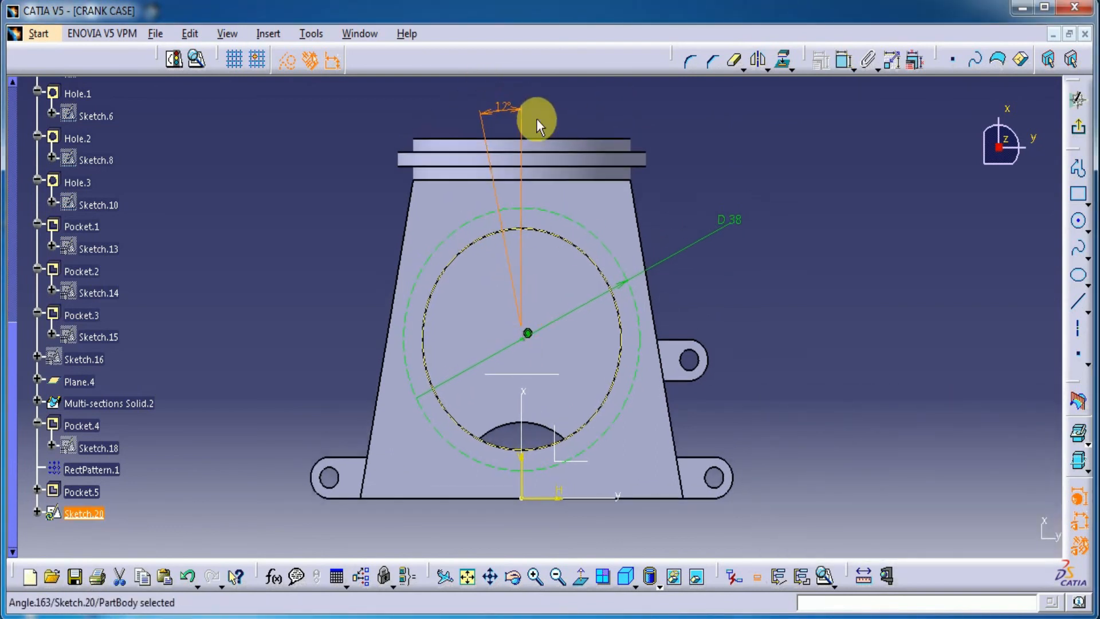
pyautogui.doubleClick(501, 108)
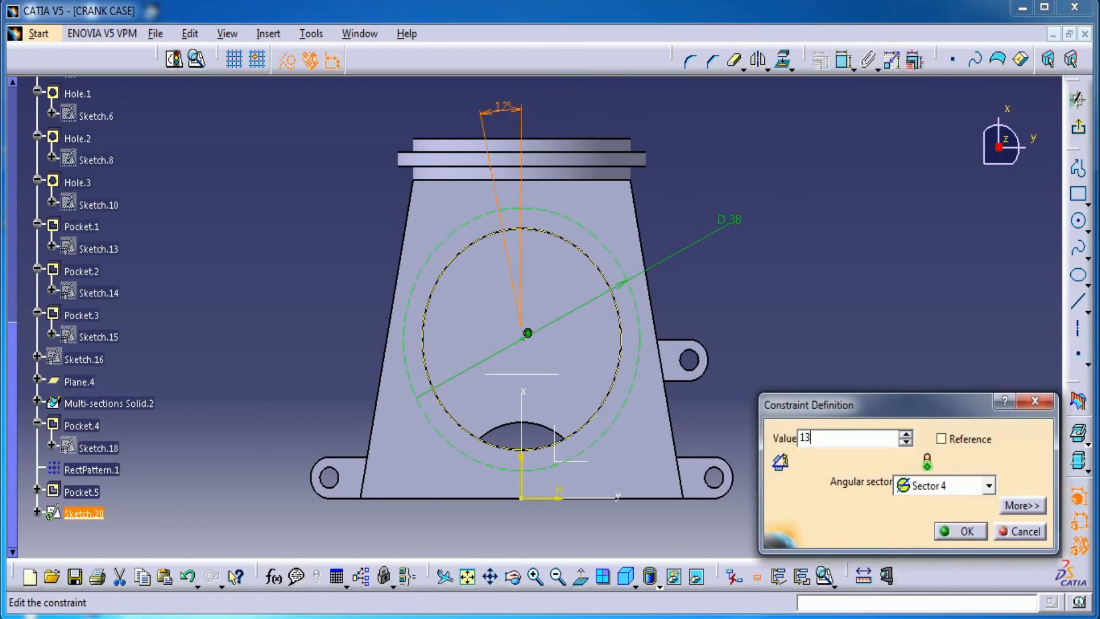
pyautogui.press('Return')
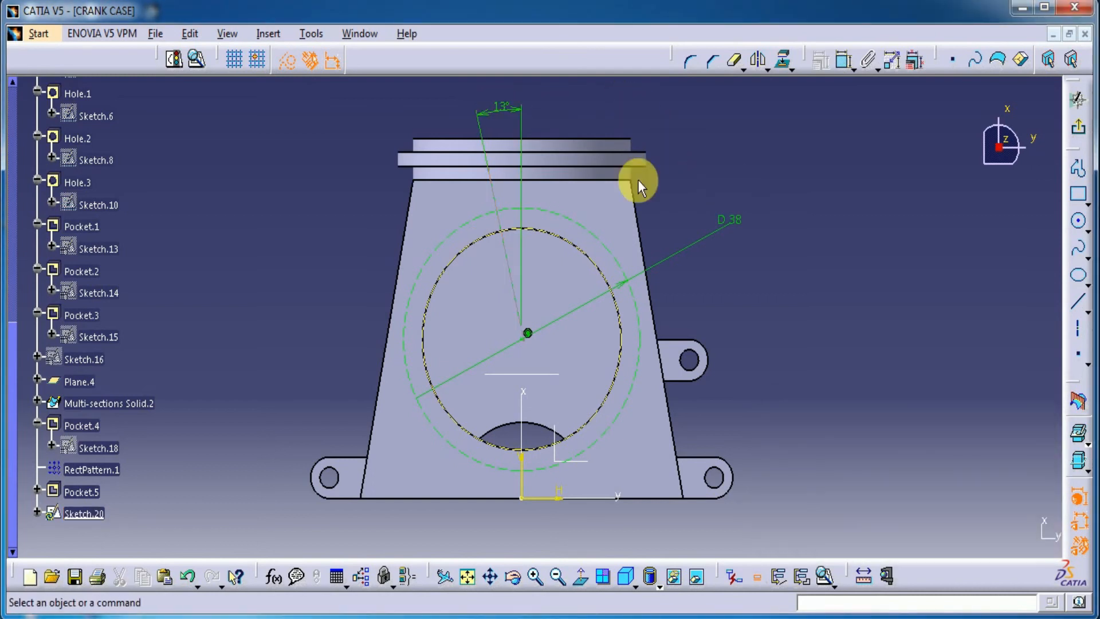
pyautogui.click(1079, 221)
pyautogui.click(507, 219)
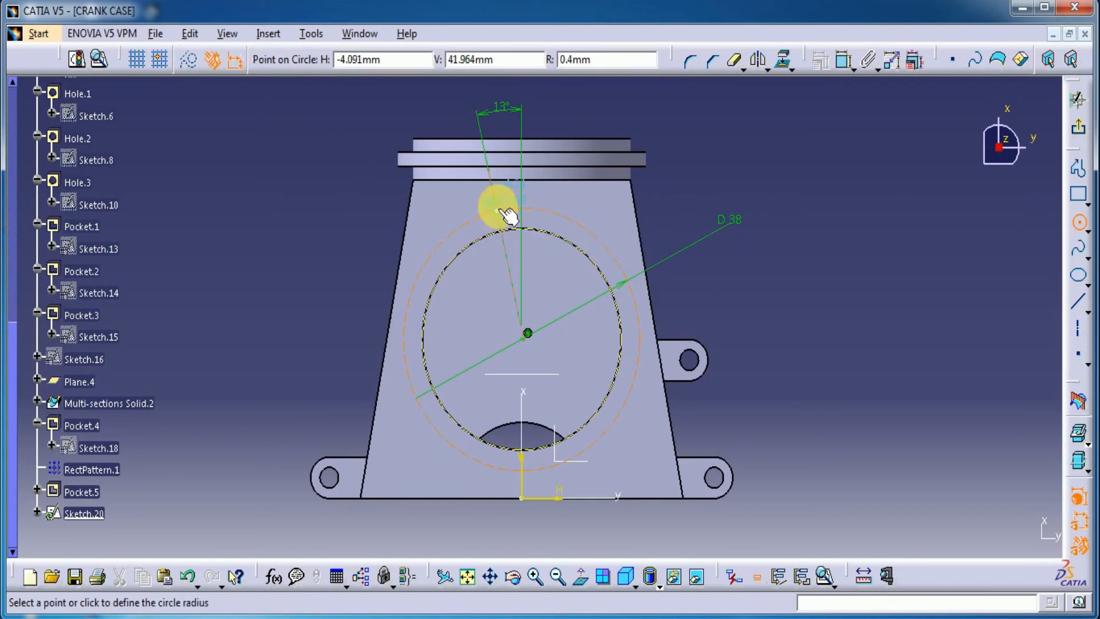
pyautogui.click(508, 205)
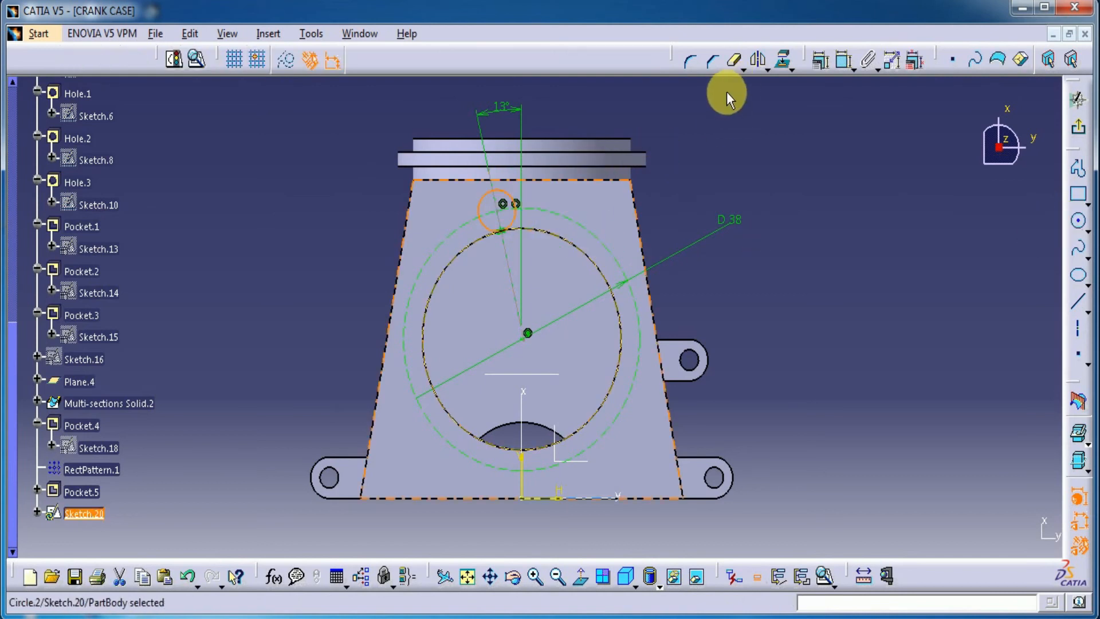
pyautogui.click(843, 59)
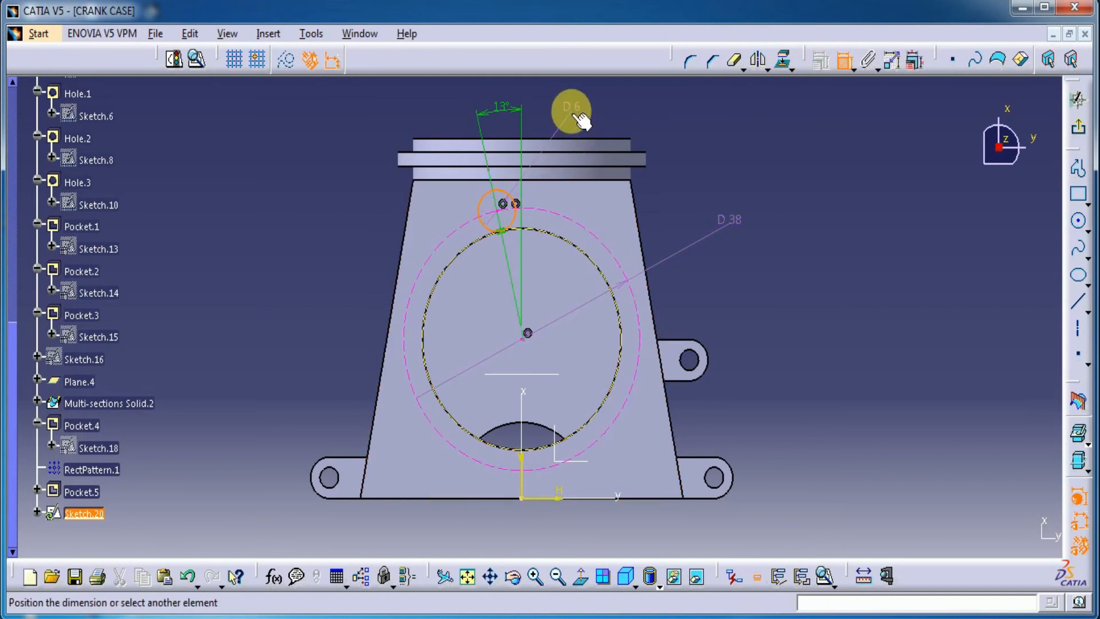
pyautogui.click(576, 114)
pyautogui.click(576, 115)
pyautogui.press('Delete')
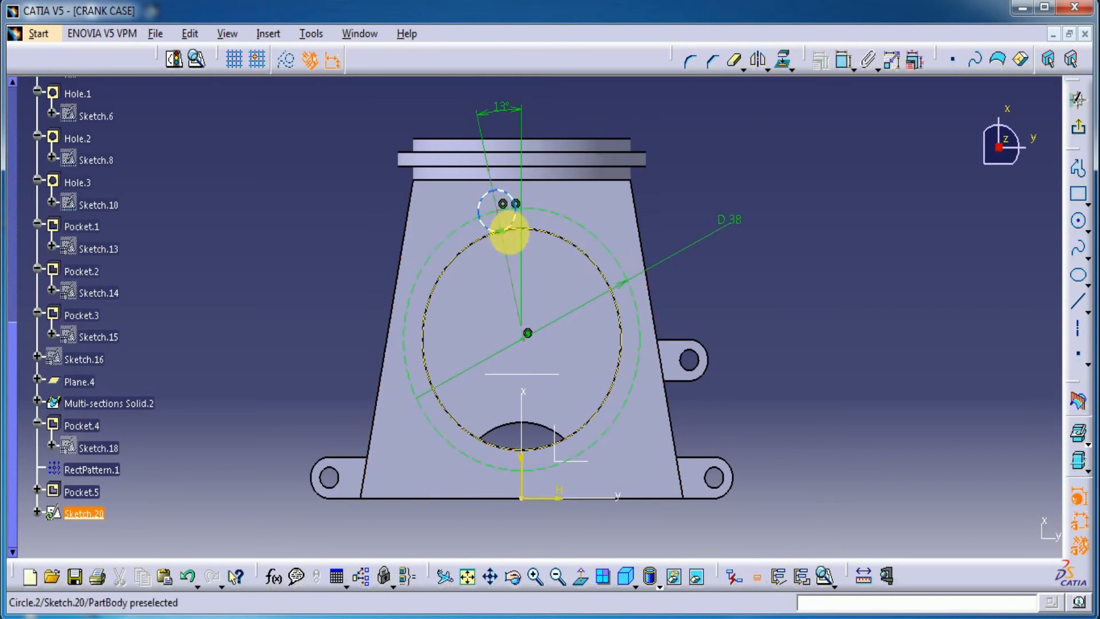
pyautogui.click(502, 231)
pyautogui.click(521, 246)
pyautogui.click(511, 223)
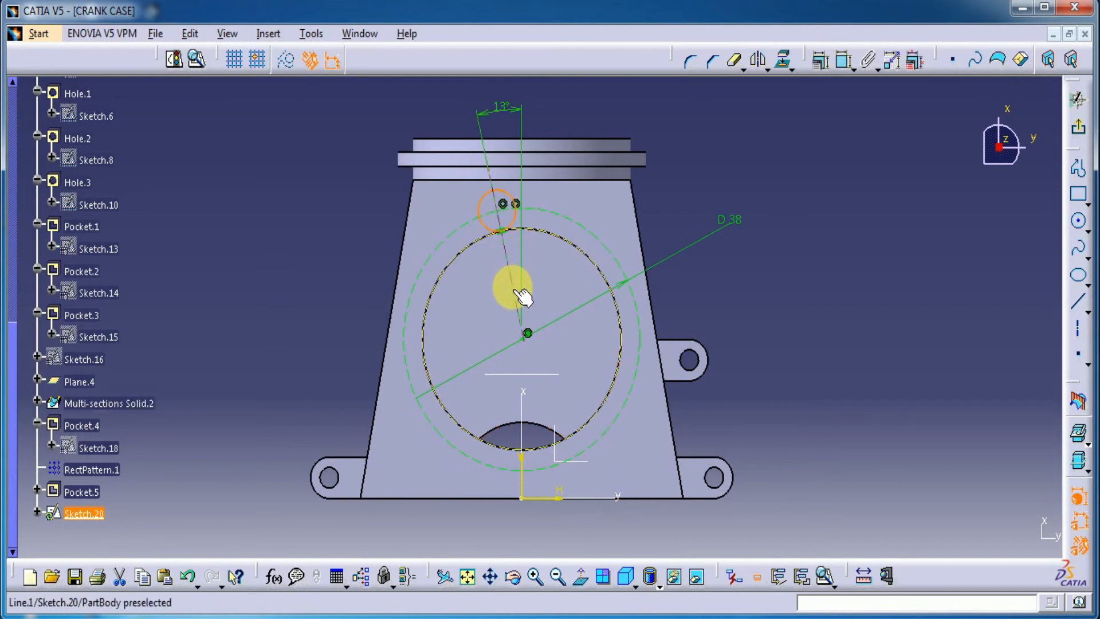
pyautogui.press('Delete')
# Draw a circle about 2.2 mm in diameter centred where the slanted line crosses the 38 mm construction circle
pyautogui.click(1079, 224)
pyautogui.moveTo(503, 238)
pyautogui.mouseDown(button='middle')
pyautogui.moveTo(498, 295)
pyautogui.moveTo(495, 220)
pyautogui.moveTo(418, 234)
pyautogui.mouseUp(button='middle')
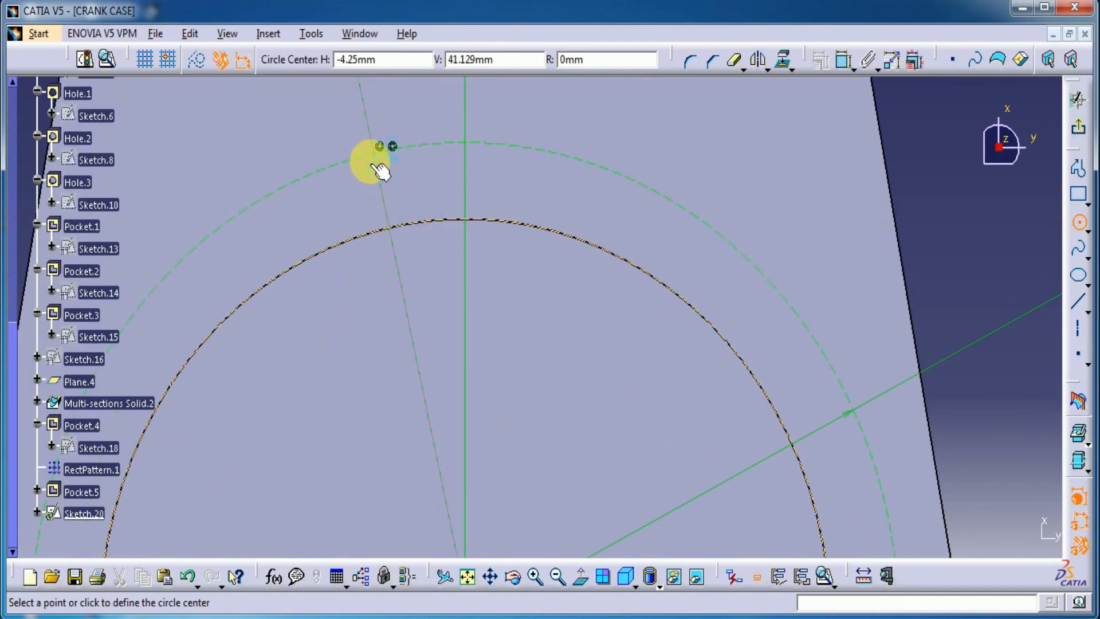
pyautogui.click(379, 147)
pyautogui.click(376, 127)
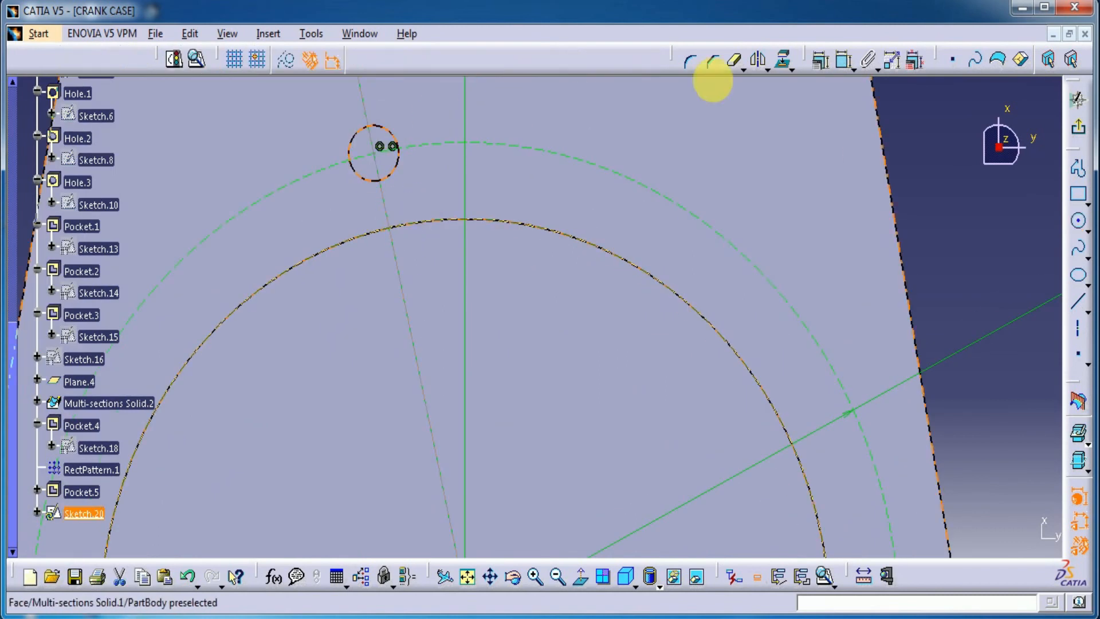
# Dimension the small circle's diameter and set it to 1.8 mm
pyautogui.click(845, 63)
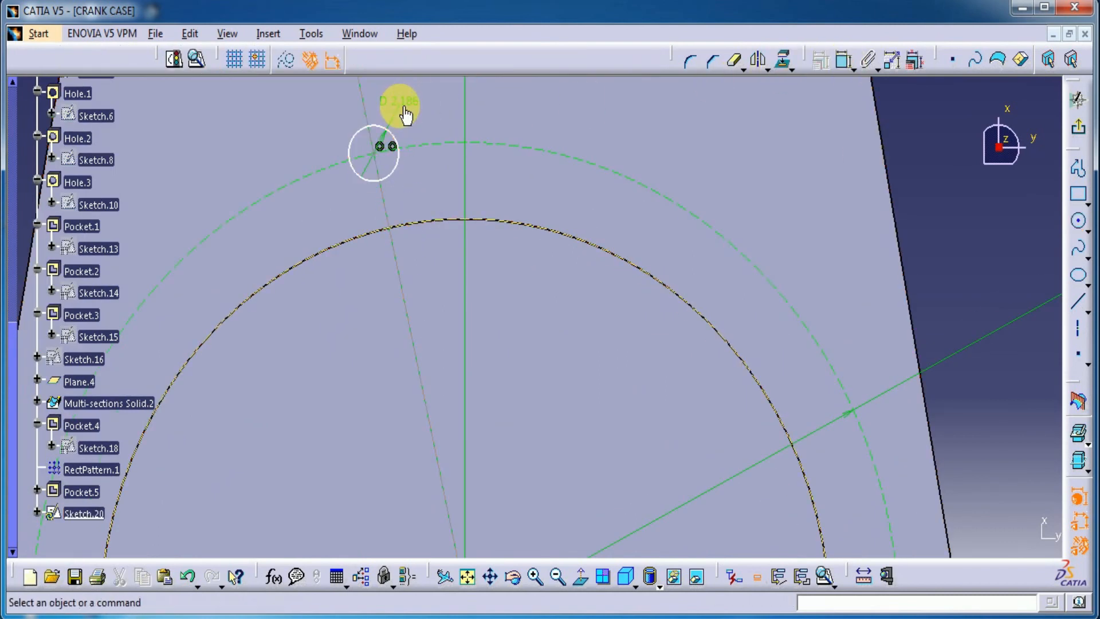
pyautogui.doubleClick(410, 111)
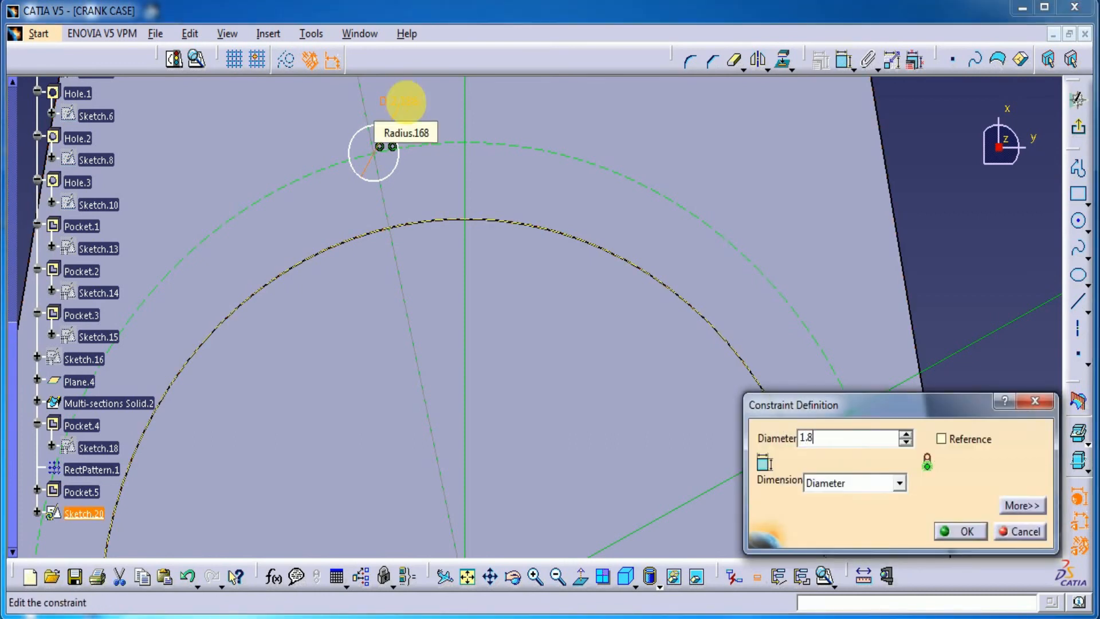
pyautogui.press('Return')
# Make the slanted construction line's lower endpoint coincident with the centre of the 38 mm construction circle
pyautogui.moveTo(768, 221); pyautogui.dragTo(781, 336, button='middle')
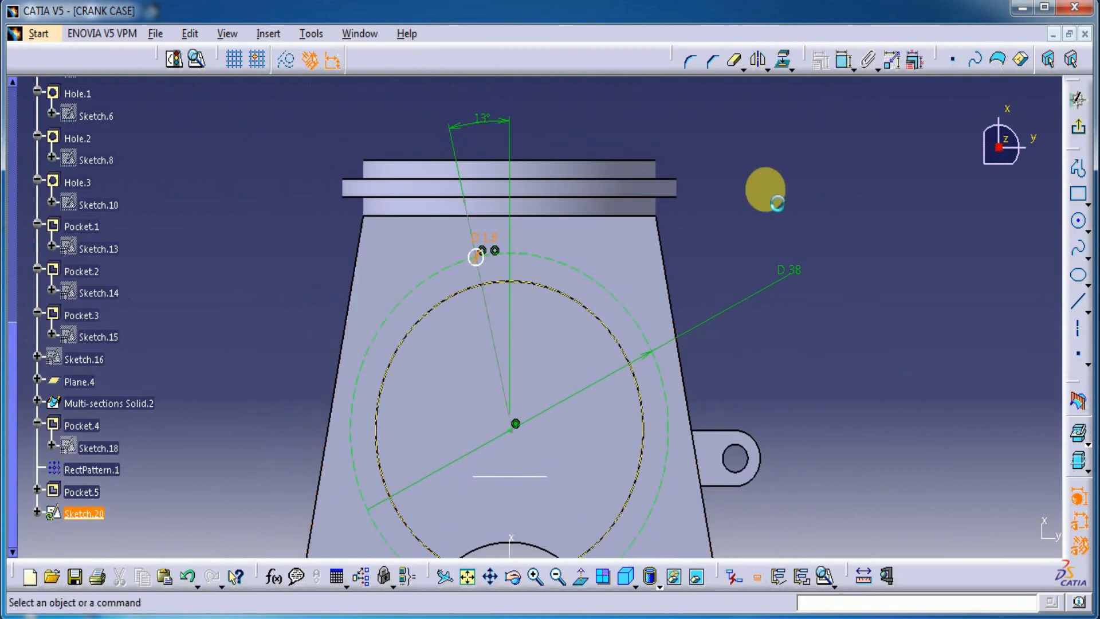
pyautogui.keyDown('ctrl'); pyautogui.moveTo(525, 295); pyautogui.dragTo(509, 115, button='middle'); pyautogui.keyUp('ctrl')
pyautogui.moveTo(370, 177); pyautogui.dragTo(447, 326, button='middle')
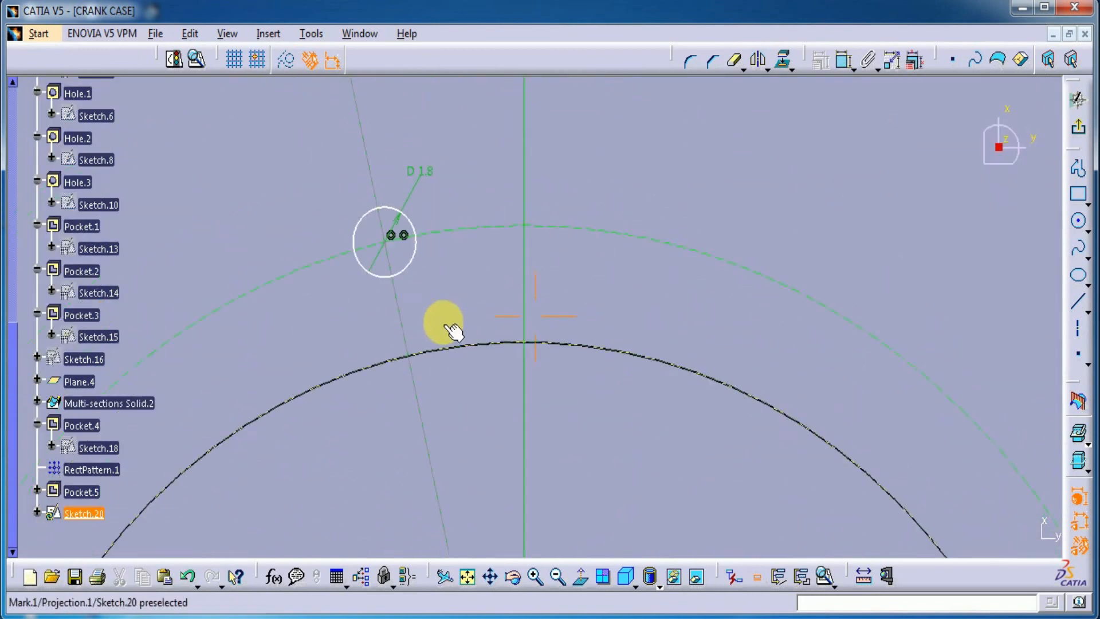
pyautogui.moveTo(468, 261)
pyautogui.keyDown('ctrl'); pyautogui.mouseDown(button='middle')
pyautogui.moveTo(485, 437)
pyautogui.moveTo(494, 323)
pyautogui.mouseUp(button='middle'); pyautogui.keyUp('ctrl')
pyautogui.moveTo(495, 304); pyautogui.dragTo(450, 326)
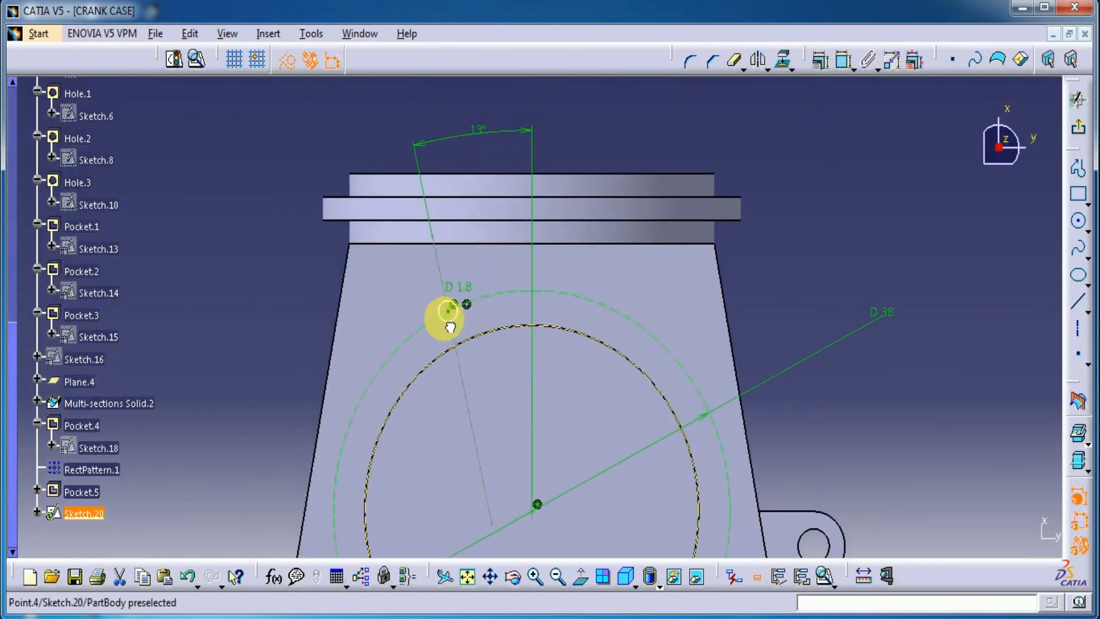
pyautogui.middleClick(608, 393)
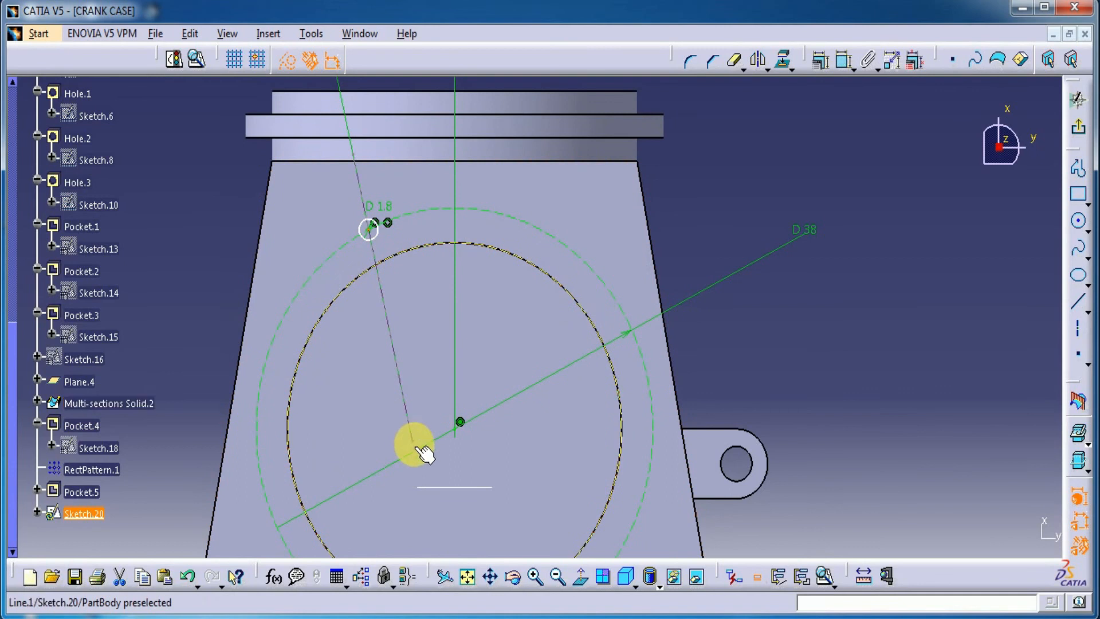
pyautogui.click(503, 385)
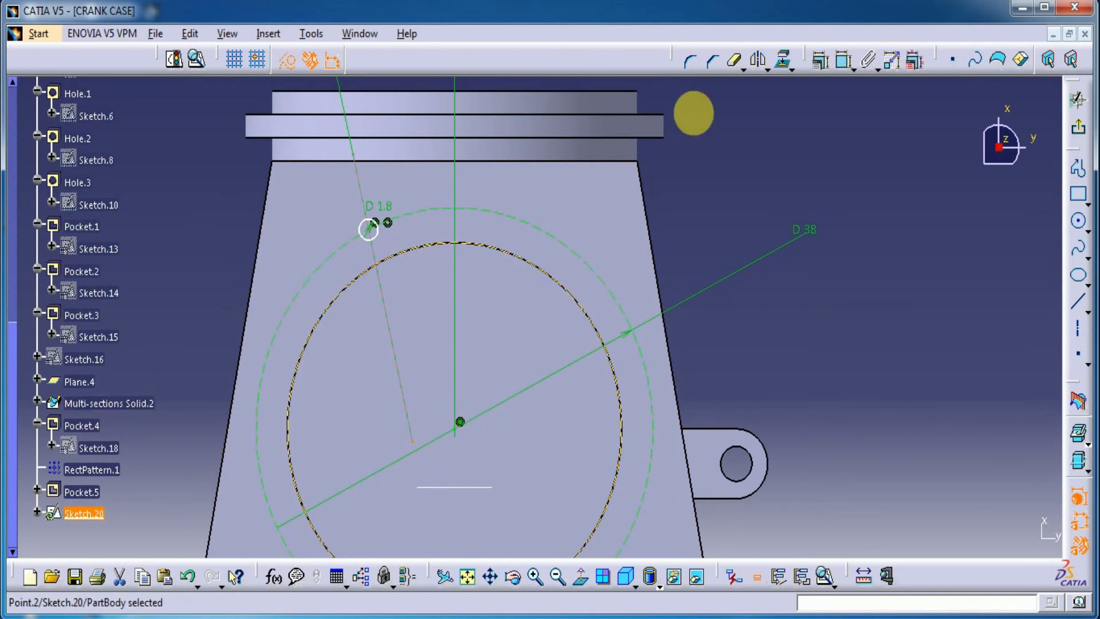
pyautogui.click(841, 61)
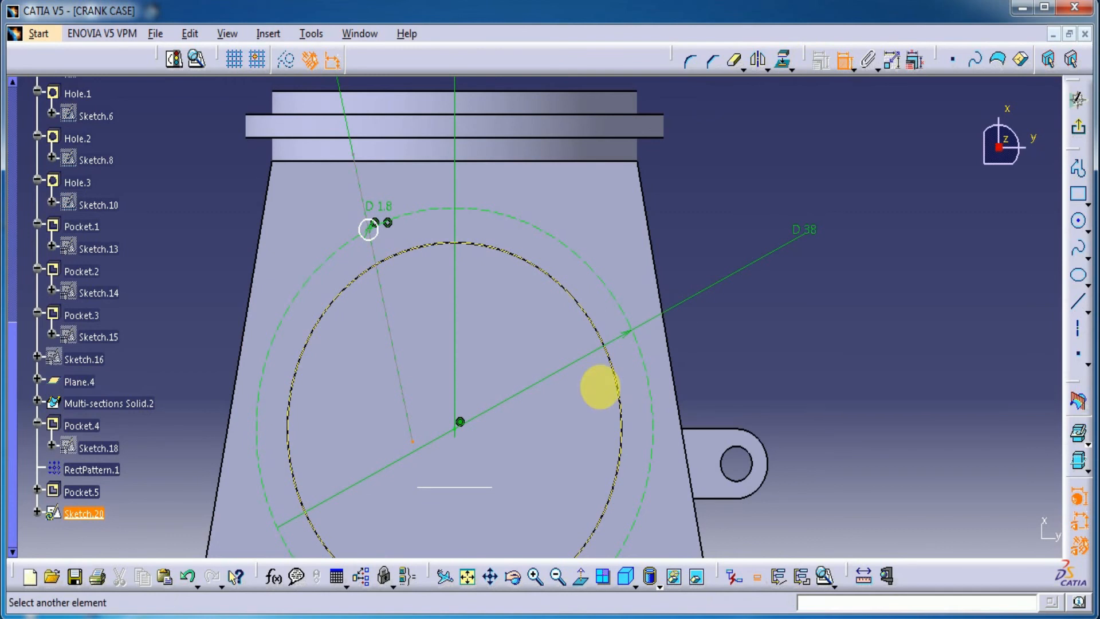
pyautogui.click(461, 435)
pyautogui.rightClick(752, 346)
pyautogui.click(800, 475)
# Leave the sketch, start a pocket from the 1.8 mm circle and preview it at a depth of 4.5 mm
pyautogui.moveTo(626, 257); pyautogui.dragTo(648, 388, button='middle')
pyautogui.moveTo(737, 270); pyautogui.dragTo(746, 395, button='middle')
pyautogui.moveTo(722, 260); pyautogui.dragTo(739, 172, button='middle')
pyautogui.click(1077, 98)
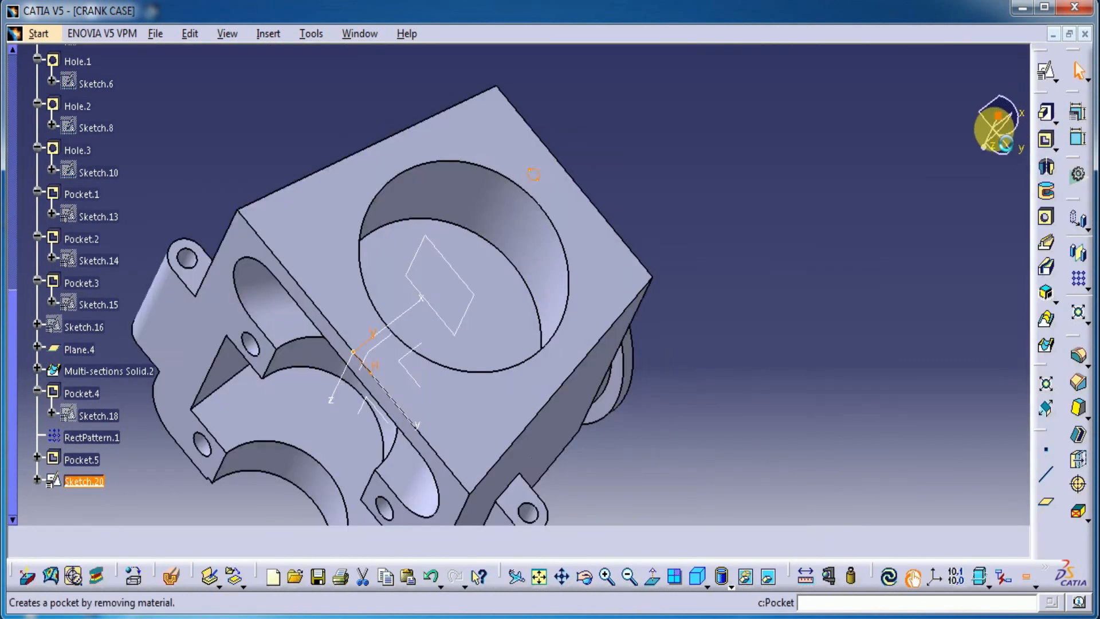
pyautogui.click(1044, 145)
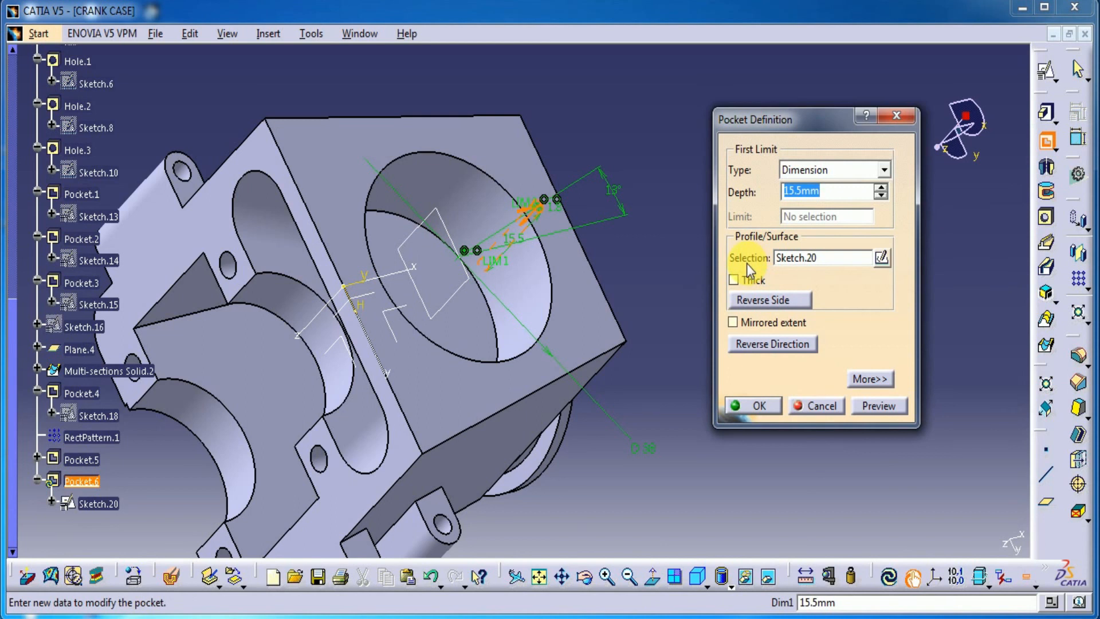
pyautogui.write('4.5')
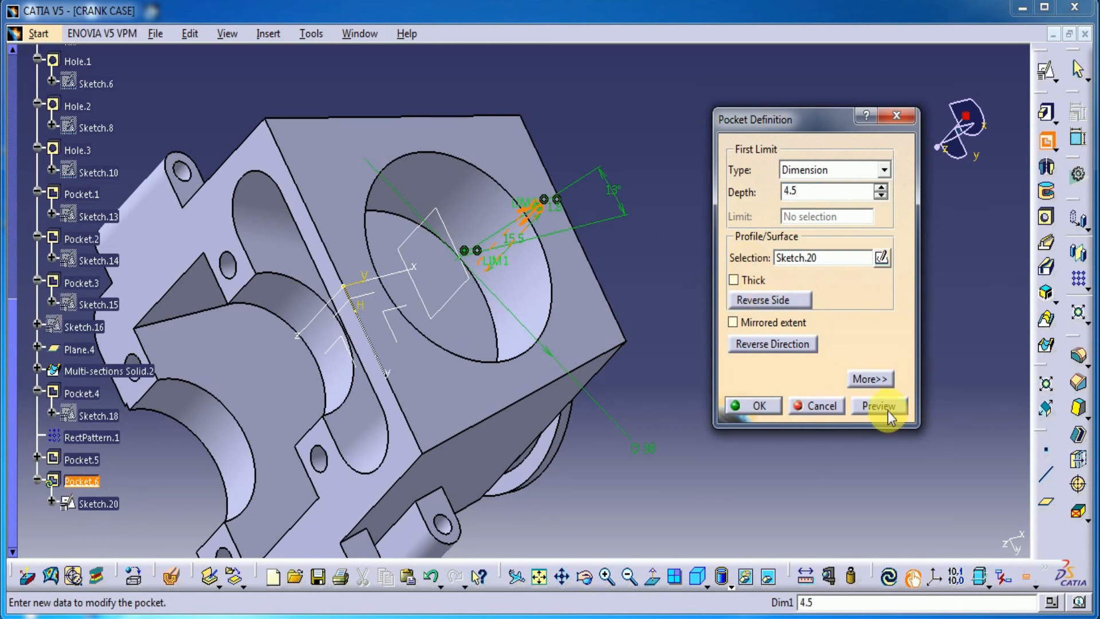
pyautogui.click(888, 409)
# Set the small hole's pocket depth to 5.5 mm and create the pocket
pyautogui.doubleClick(800, 191)
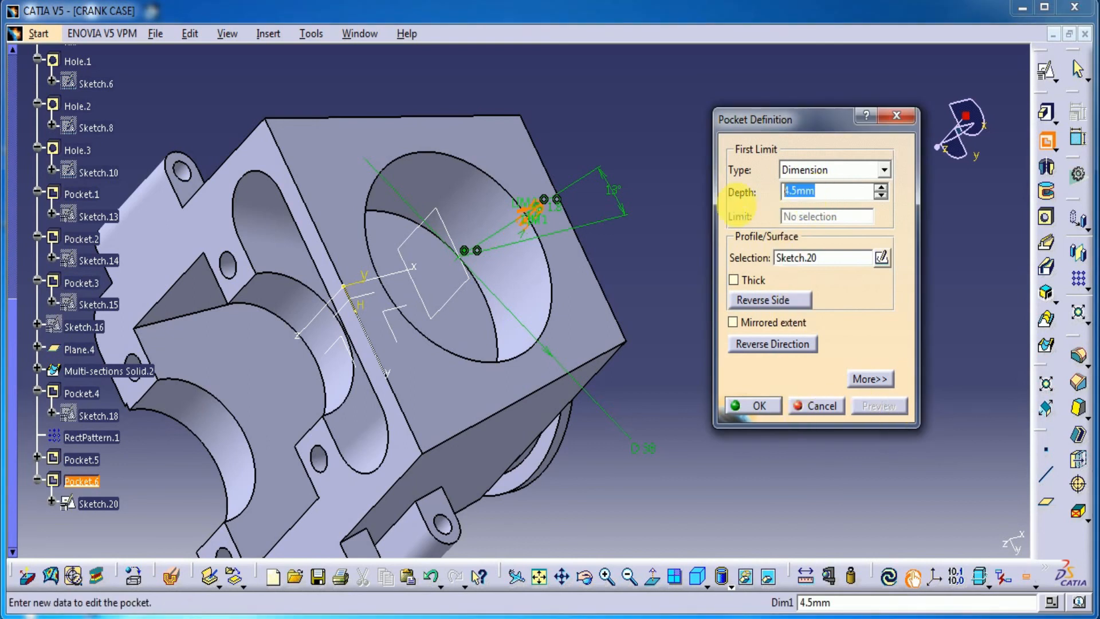
pyautogui.write('5.5')
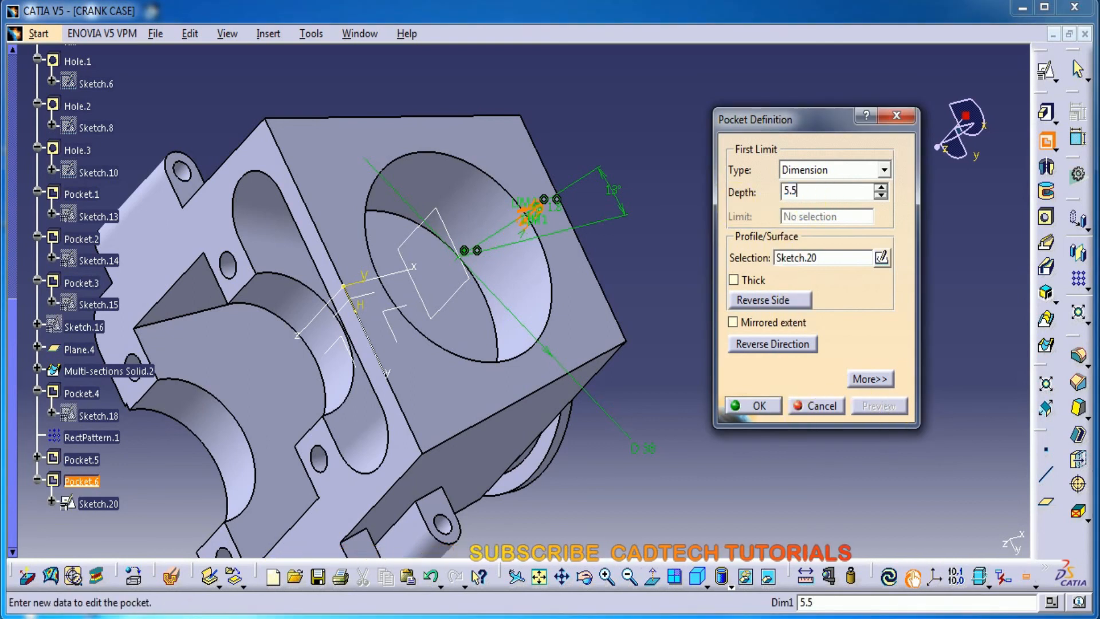
pyautogui.click(750, 403)
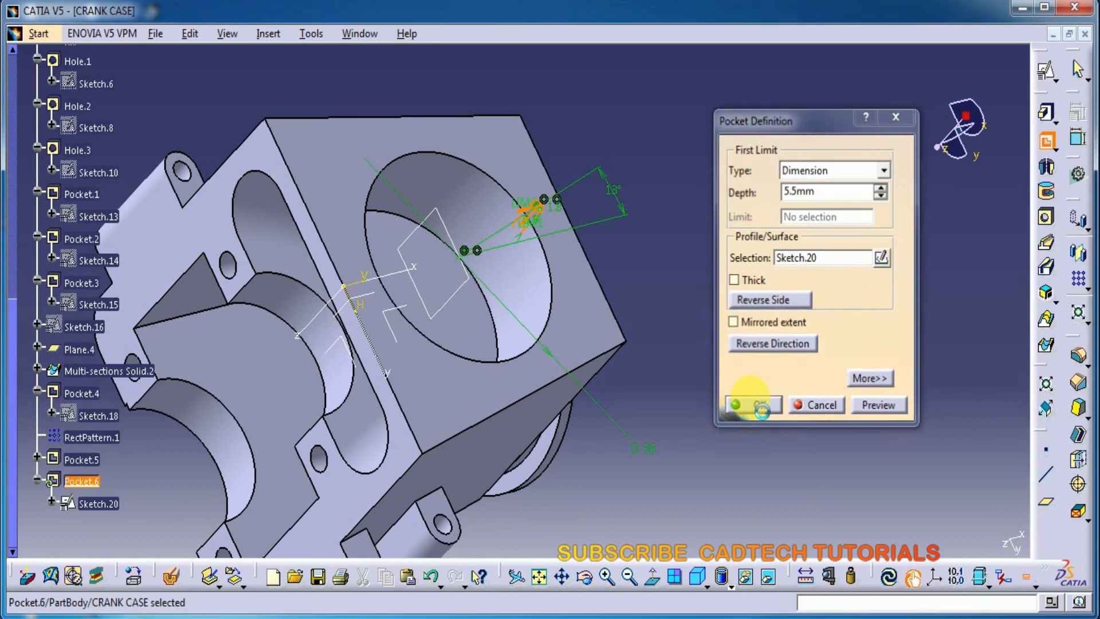
# Start a circular pattern of the small hole with 5 instances, using the round side pocket's cylindrical face as reference
pyautogui.moveTo(326, 72); pyautogui.dragTo(486, 321, button='middle')
pyautogui.click(82, 481)
pyautogui.click(1087, 289)
pyautogui.click(1063, 303)
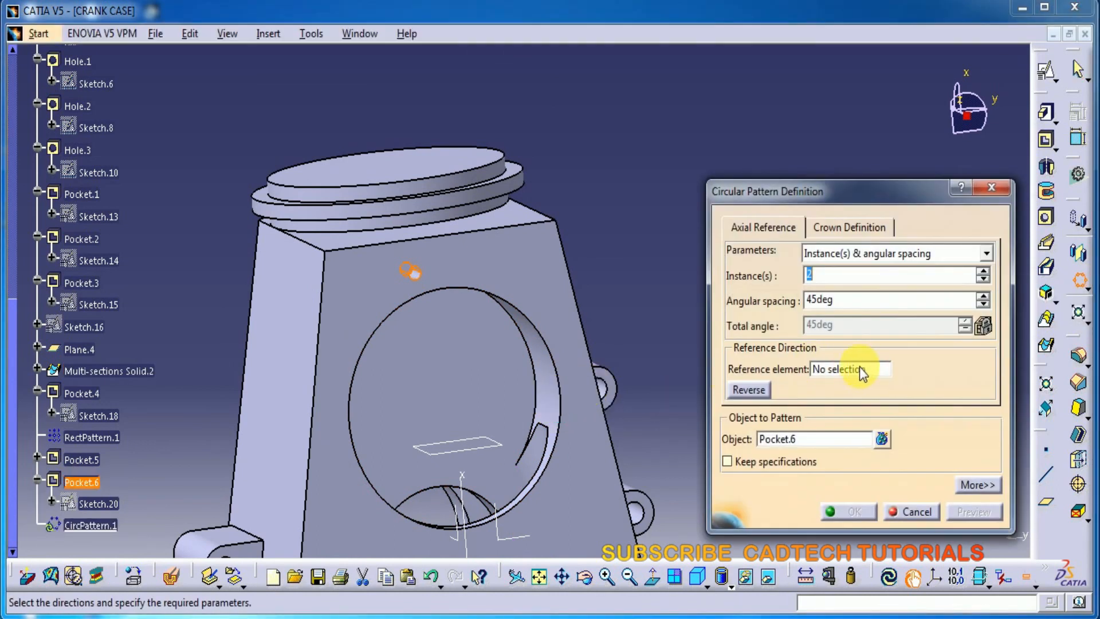
pyautogui.click(854, 369)
pyautogui.click(552, 395)
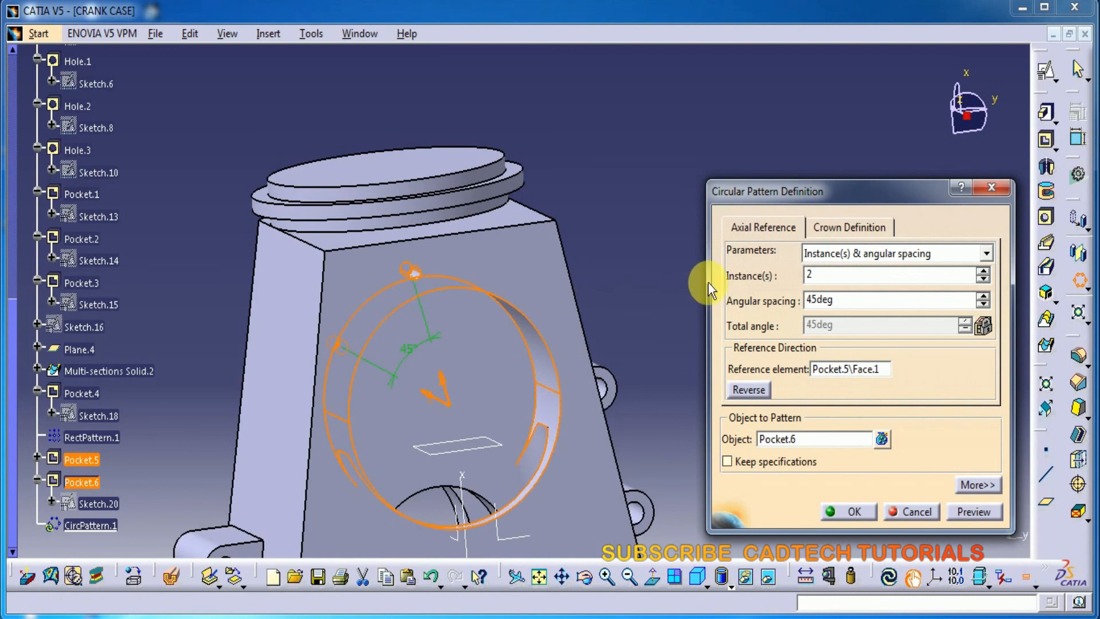
pyautogui.doubleClick(813, 275)
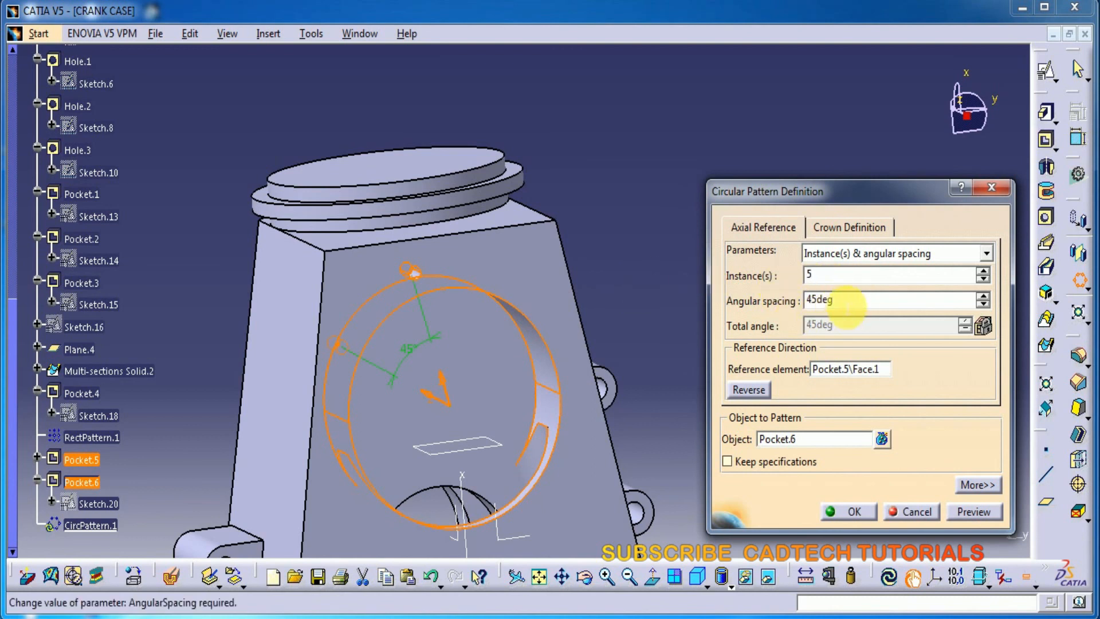
# Define the pattern by instances and total angle, reverse its direction, and create it over 240 degrees
pyautogui.click(898, 254)
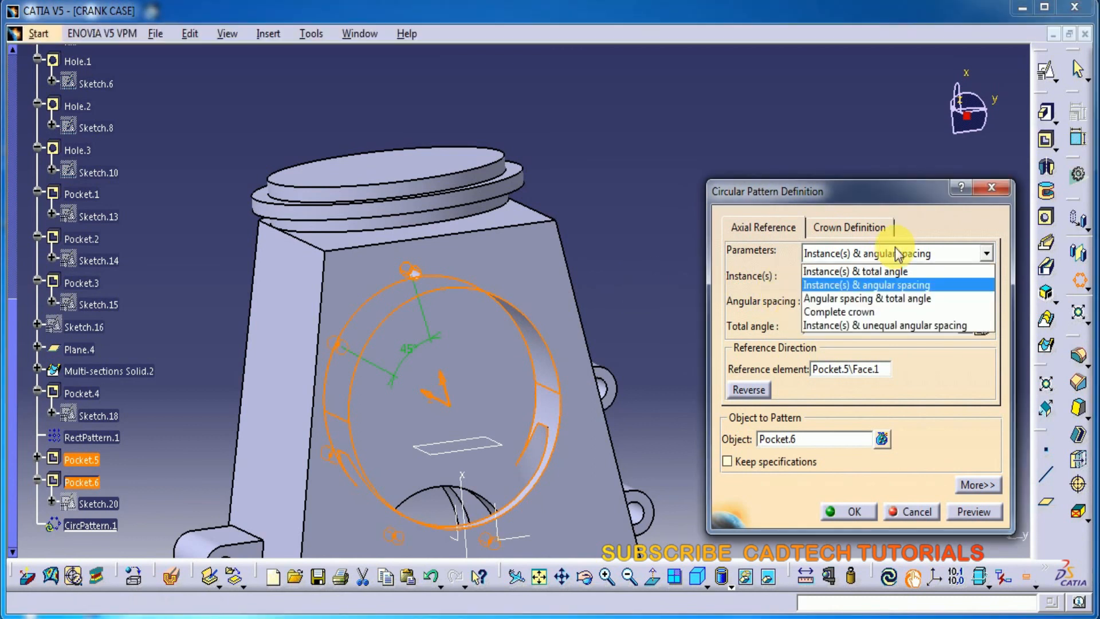
pyautogui.click(868, 274)
pyautogui.click(755, 390)
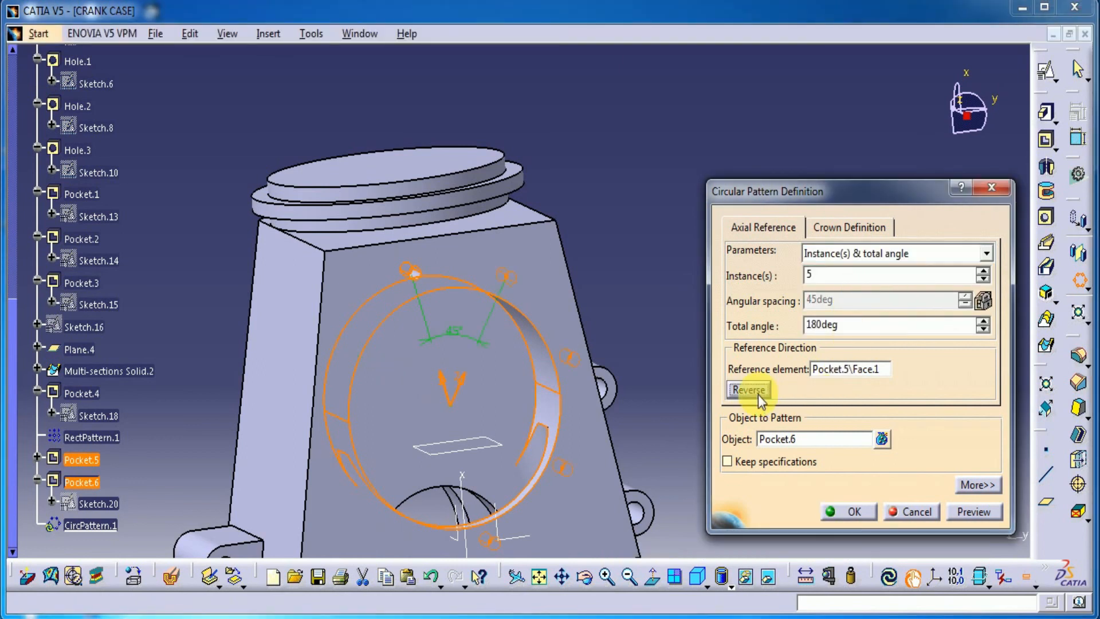
pyautogui.moveTo(638, 396)
pyautogui.mouseDown(button='middle')
pyautogui.moveTo(658, 373)
pyautogui.moveTo(640, 380)
pyautogui.mouseUp(button='middle')
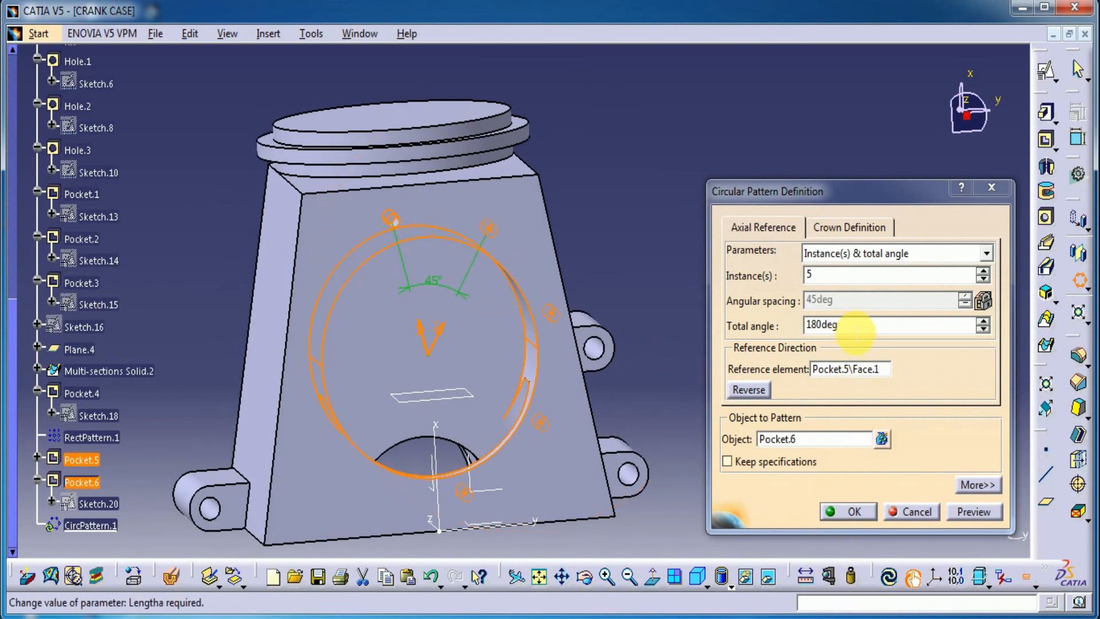
pyautogui.moveTo(855, 331); pyautogui.dragTo(773, 338)
pyautogui.write('24')
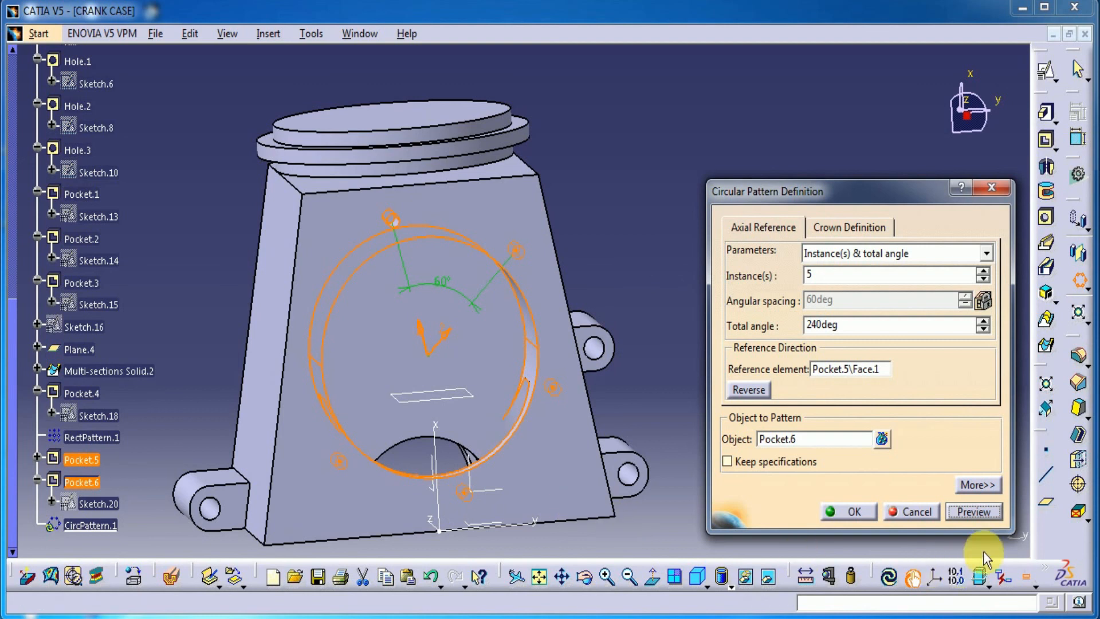
pyautogui.click(980, 513)
pyautogui.click(848, 511)
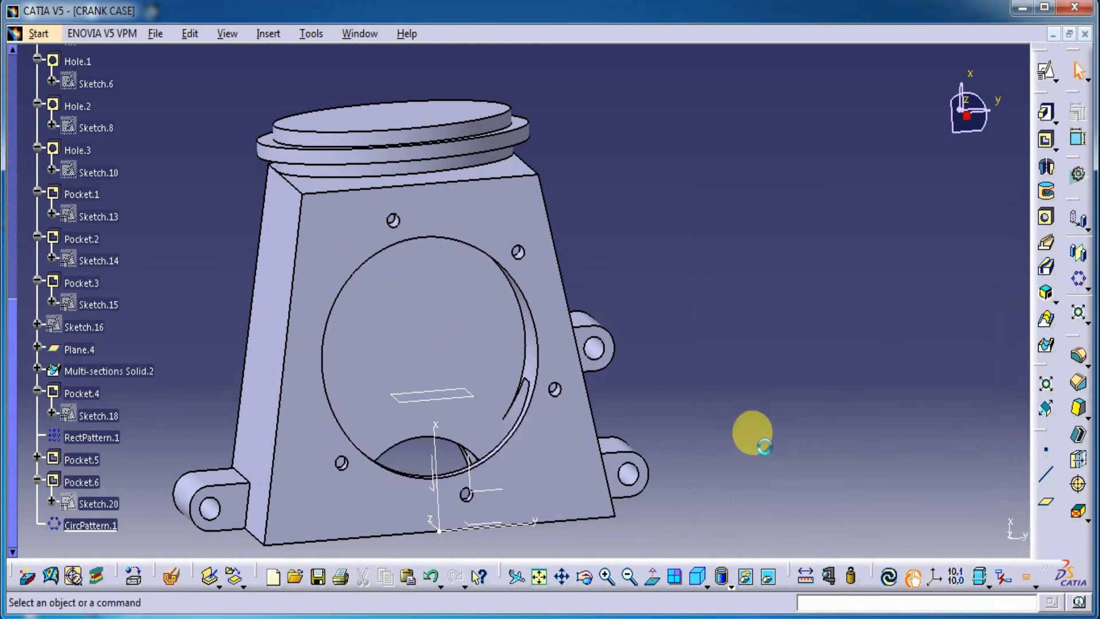
# Create a positioned sketch on the side face around the round pocket and draw a circle about 20 mm in diameter on the vertical axis
pyautogui.moveTo(707, 358); pyautogui.dragTo(773, 324, button='middle')
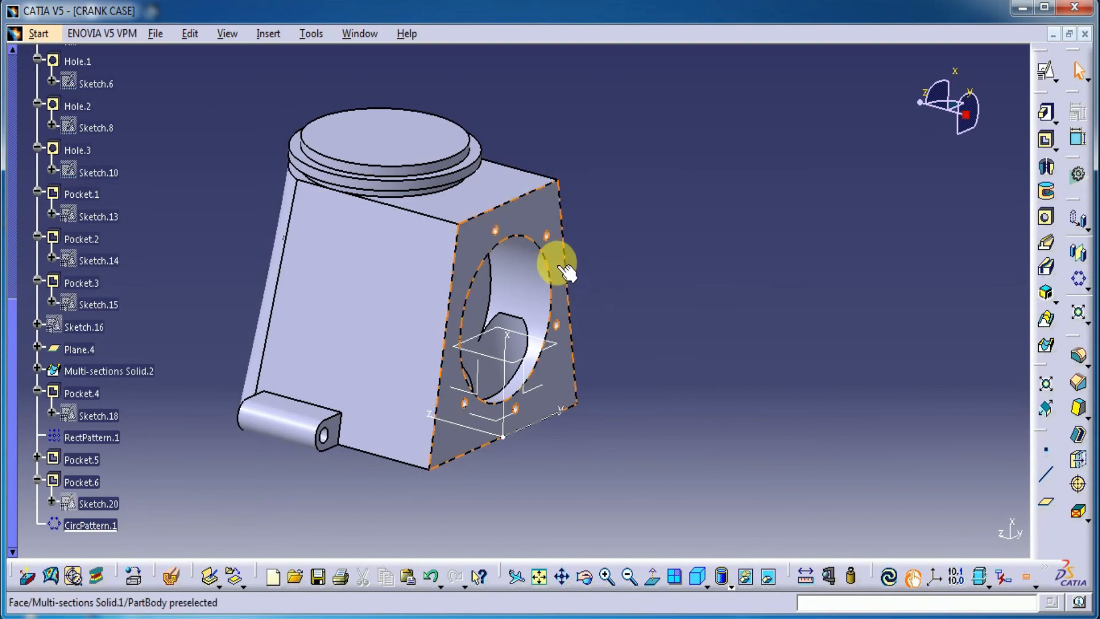
pyautogui.click(553, 260)
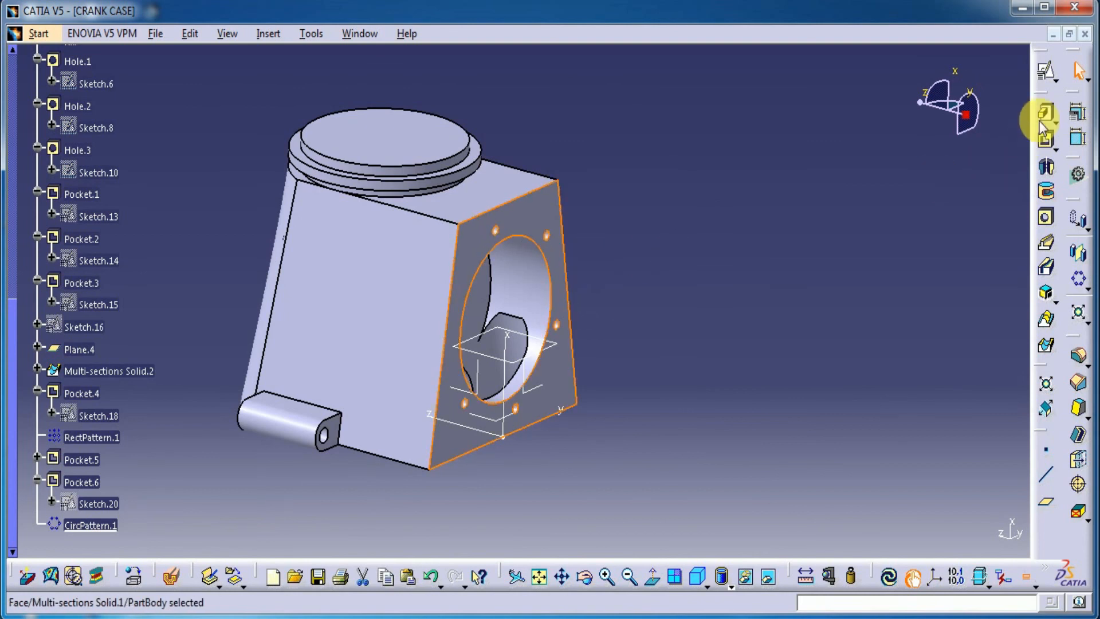
pyautogui.click(1045, 72)
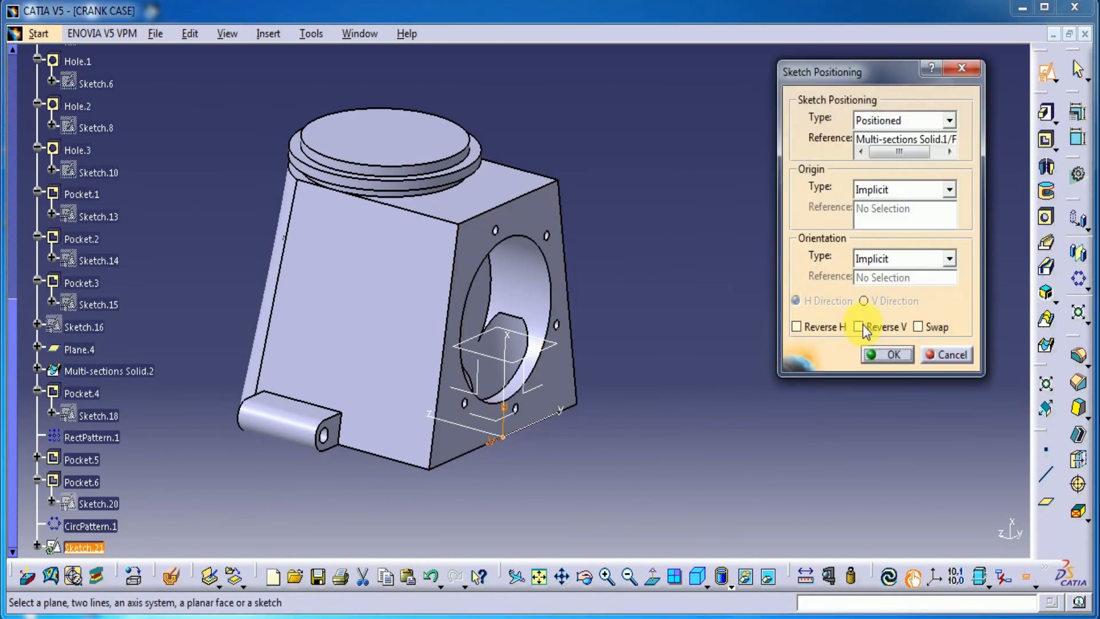
pyautogui.click(909, 352)
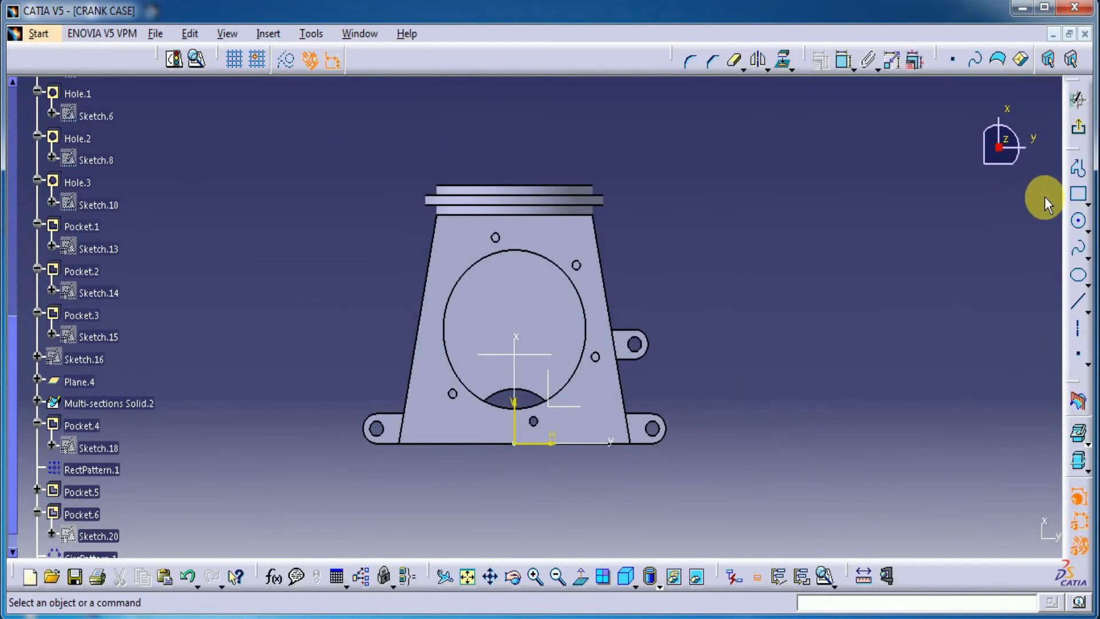
pyautogui.click(1078, 221)
pyautogui.click(517, 296)
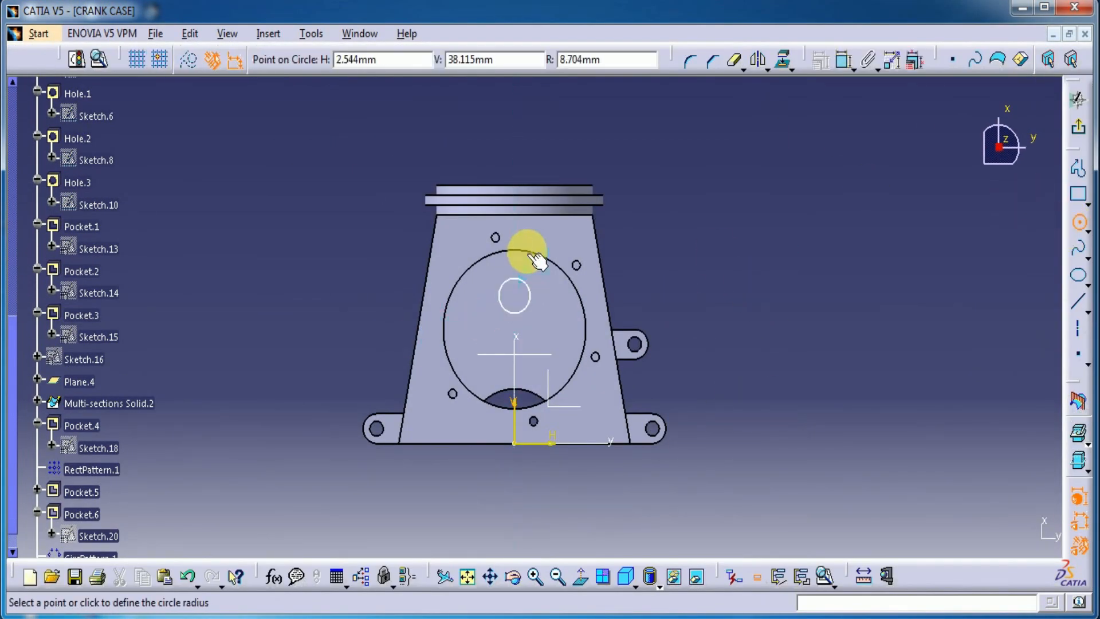
pyautogui.click(520, 248)
# Dimension the new circle's diameter and set it to 25 mm
pyautogui.click(664, 163)
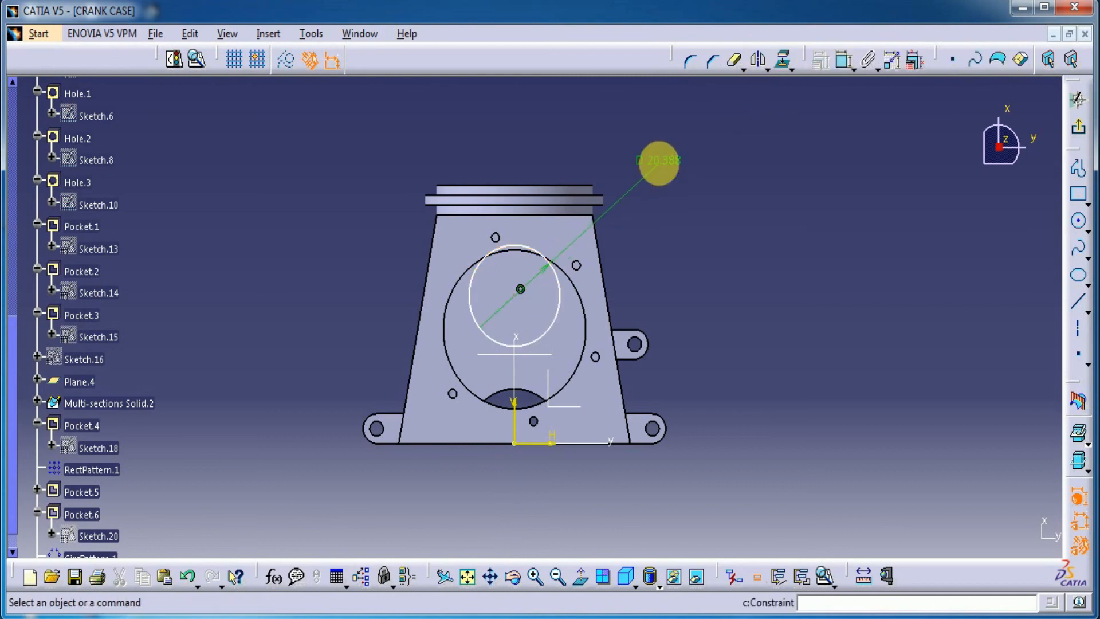
pyautogui.doubleClick(658, 161)
pyautogui.write('25')
pyautogui.press('Return')
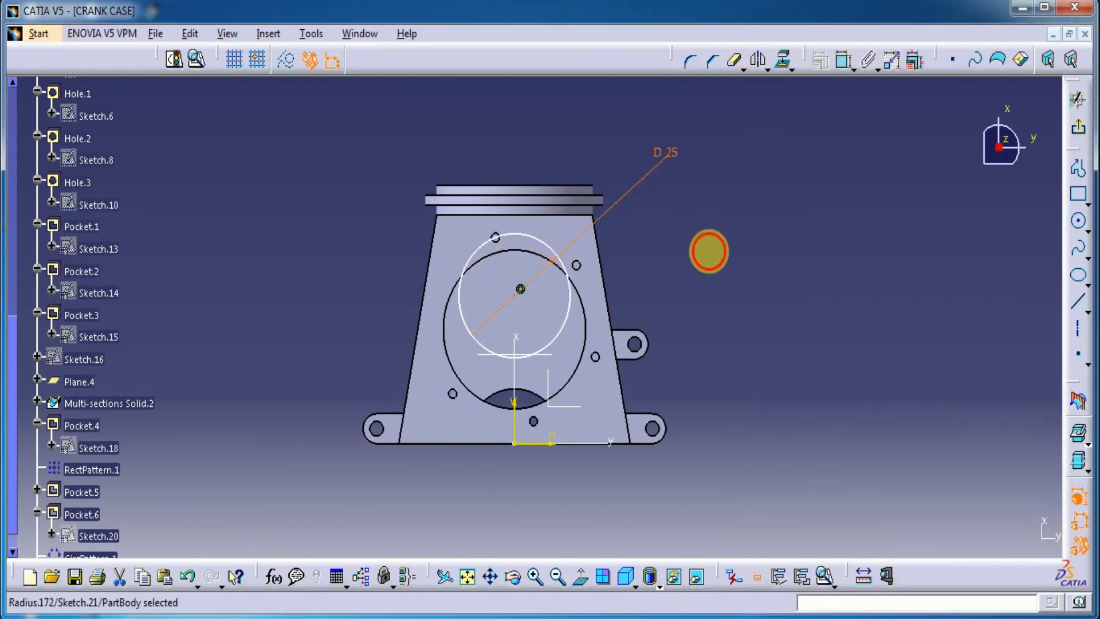
# Move the circle lower and dimension its centre 25 mm above the sketch's horizontal axis
pyautogui.moveTo(520, 289); pyautogui.dragTo(520, 311)
pyautogui.click(840, 63)
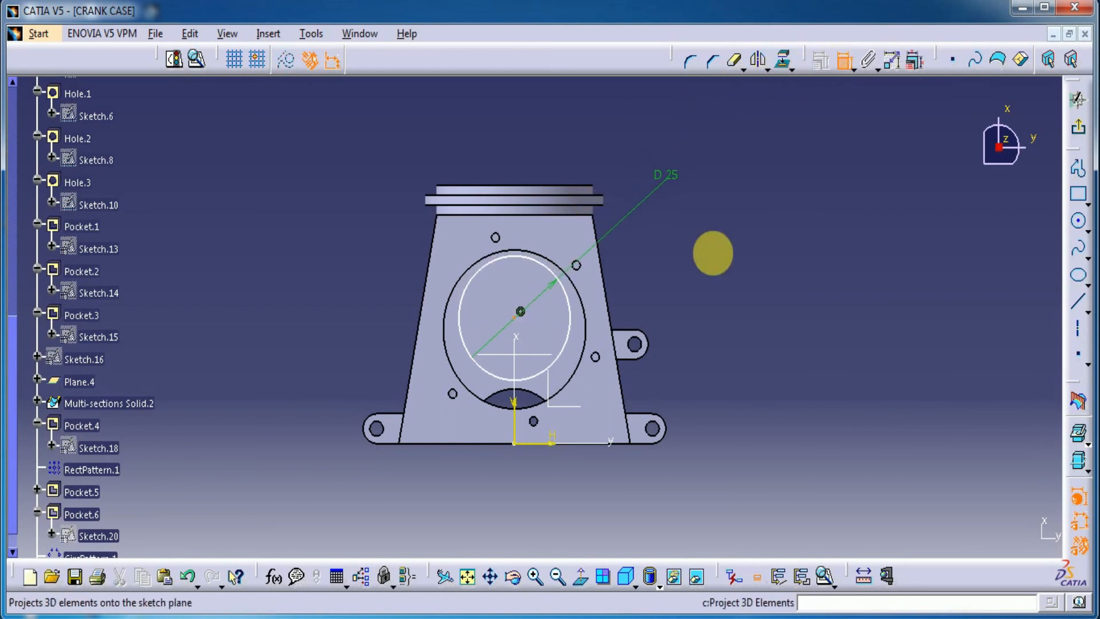
pyautogui.click(543, 444)
pyautogui.click(707, 350)
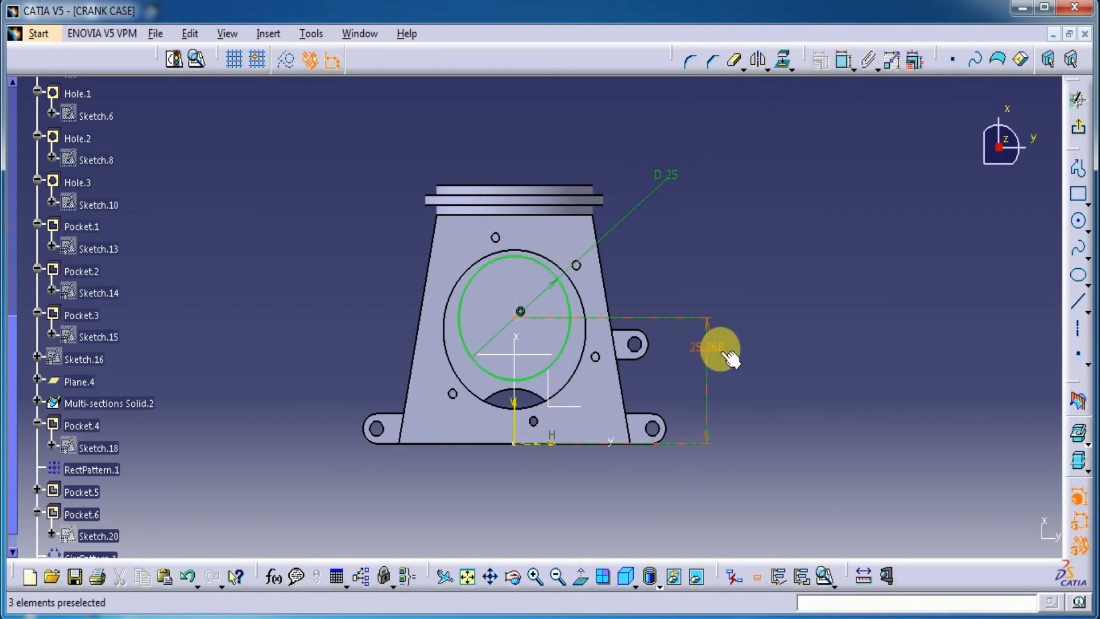
pyautogui.doubleClick(710, 347)
pyautogui.write('25')
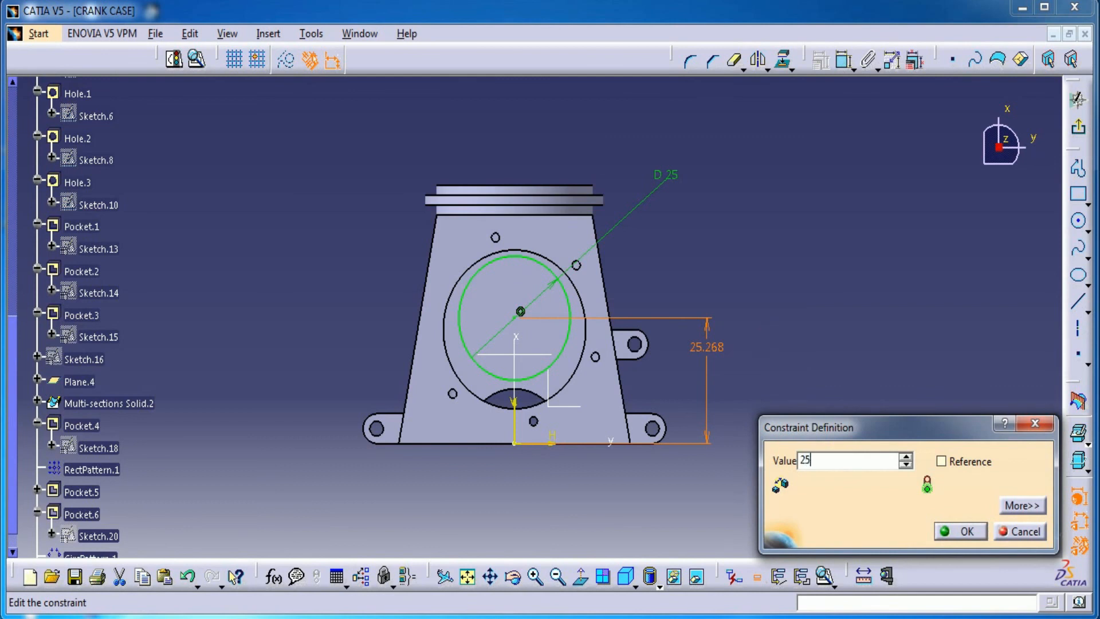
pyautogui.press('Return')
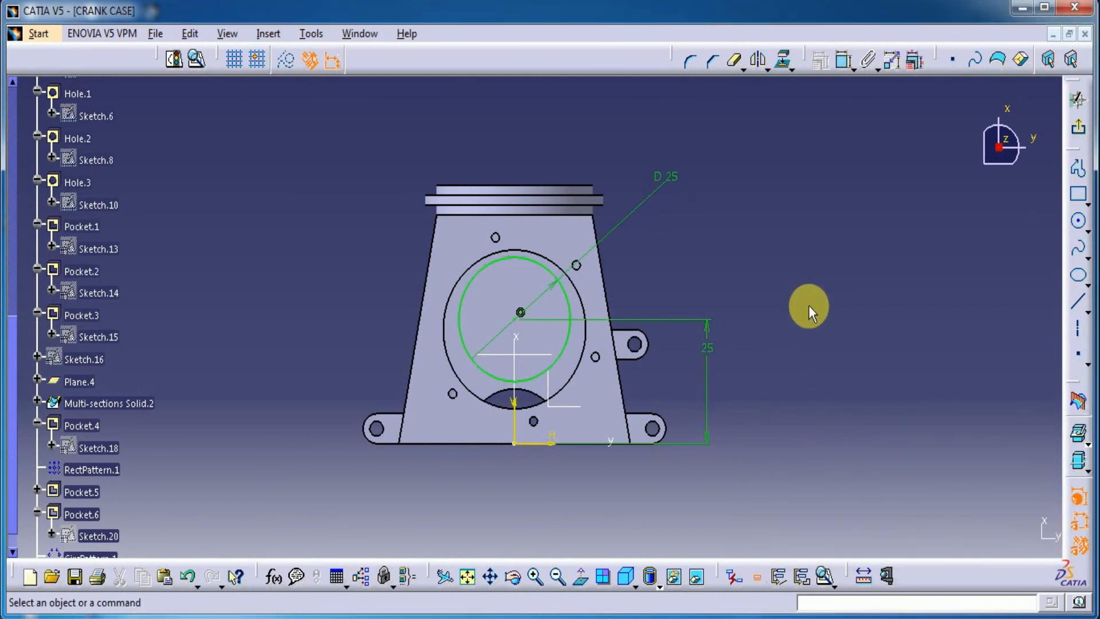
# Finish the sketch and cut the 25 mm circle as a pocket 48 mm deep inside the round side opening
pyautogui.click(1080, 129)
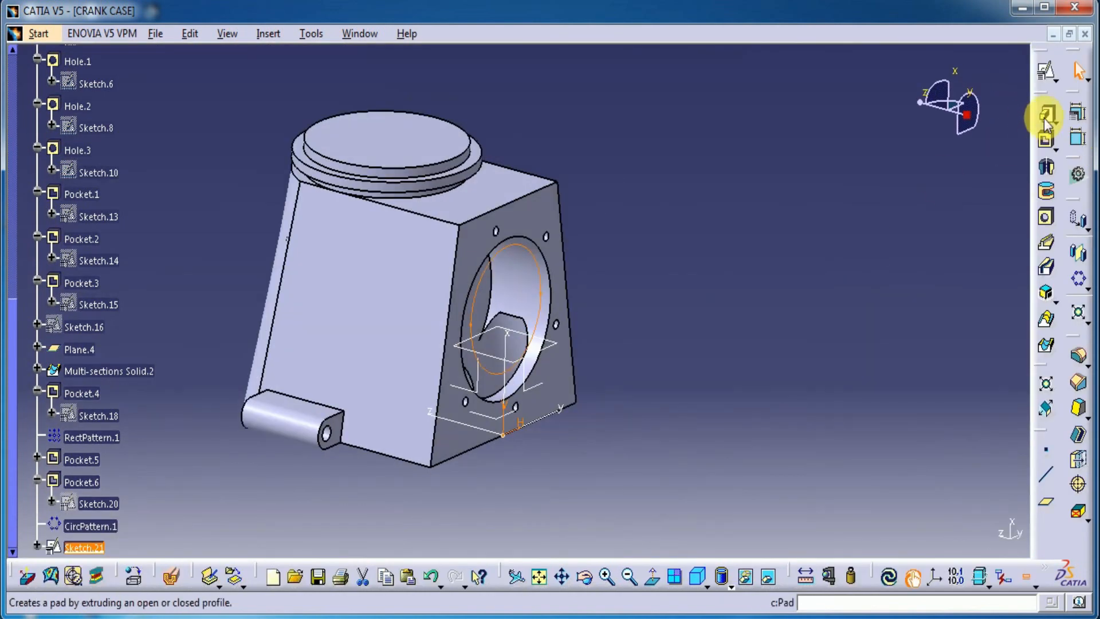
pyautogui.click(1044, 144)
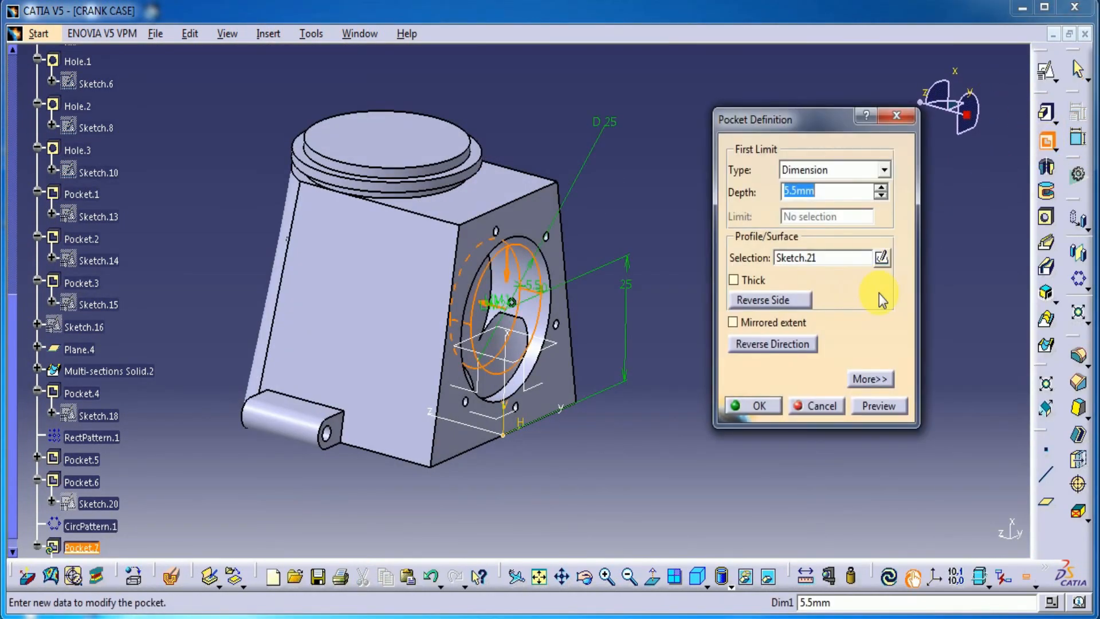
pyautogui.write('48')
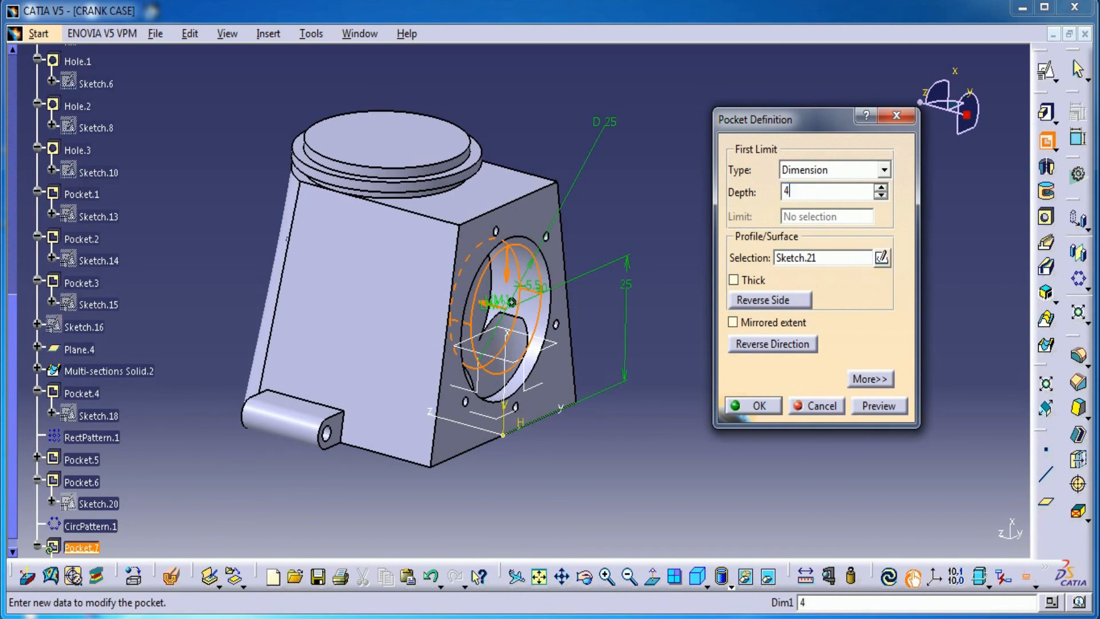
pyautogui.click(888, 405)
pyautogui.click(759, 405)
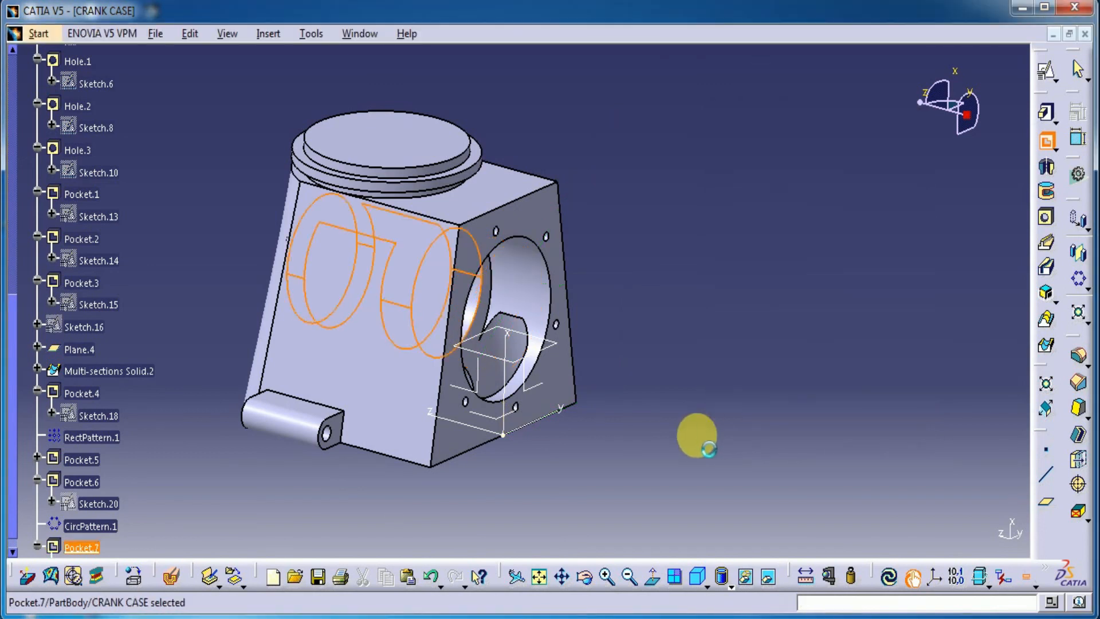
# Create a blind, flat-bottomed hole 30 mm in diameter and 20 mm deep, concentric with the round flange's end face
pyautogui.moveTo(538, 503); pyautogui.dragTo(716, 393, button='middle')
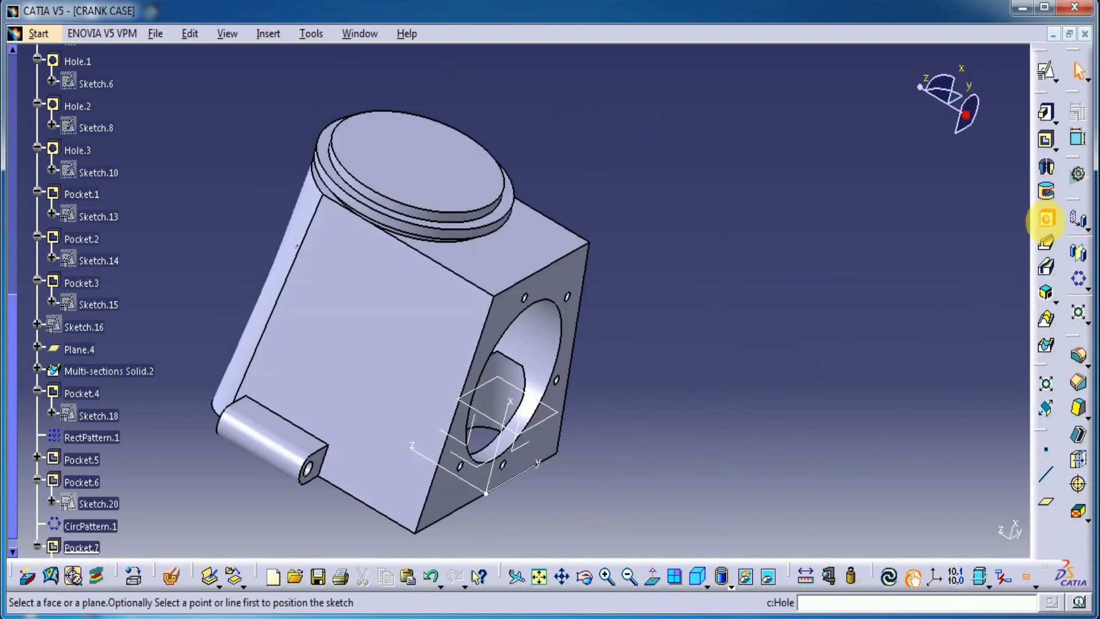
pyautogui.click(467, 192)
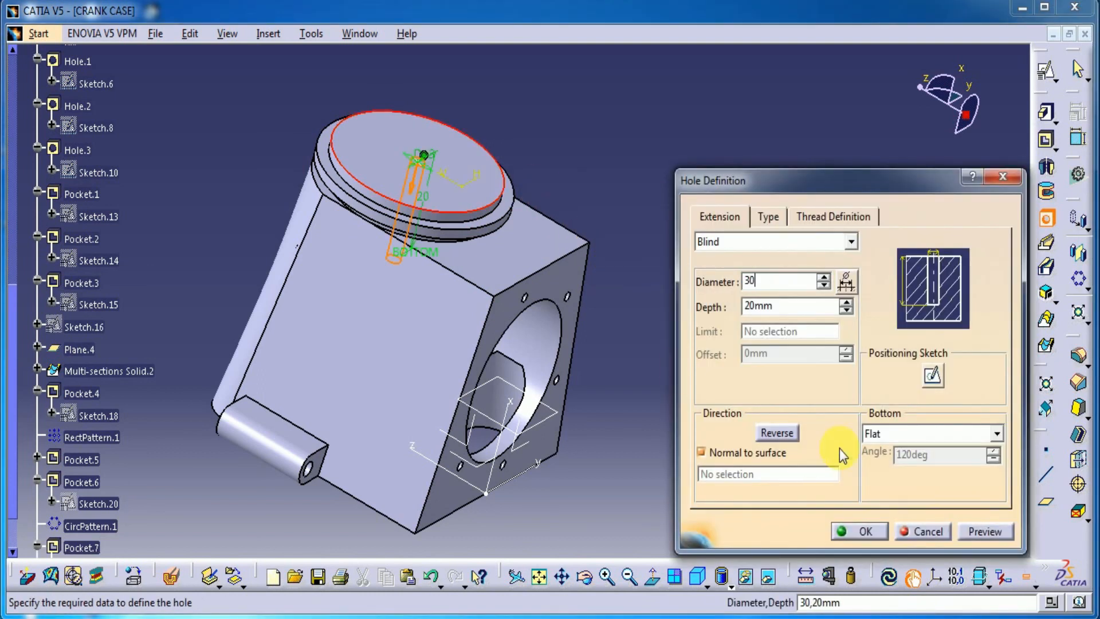
pyautogui.click(985, 532)
pyautogui.moveTo(599, 449); pyautogui.dragTo(491, 297, button='middle')
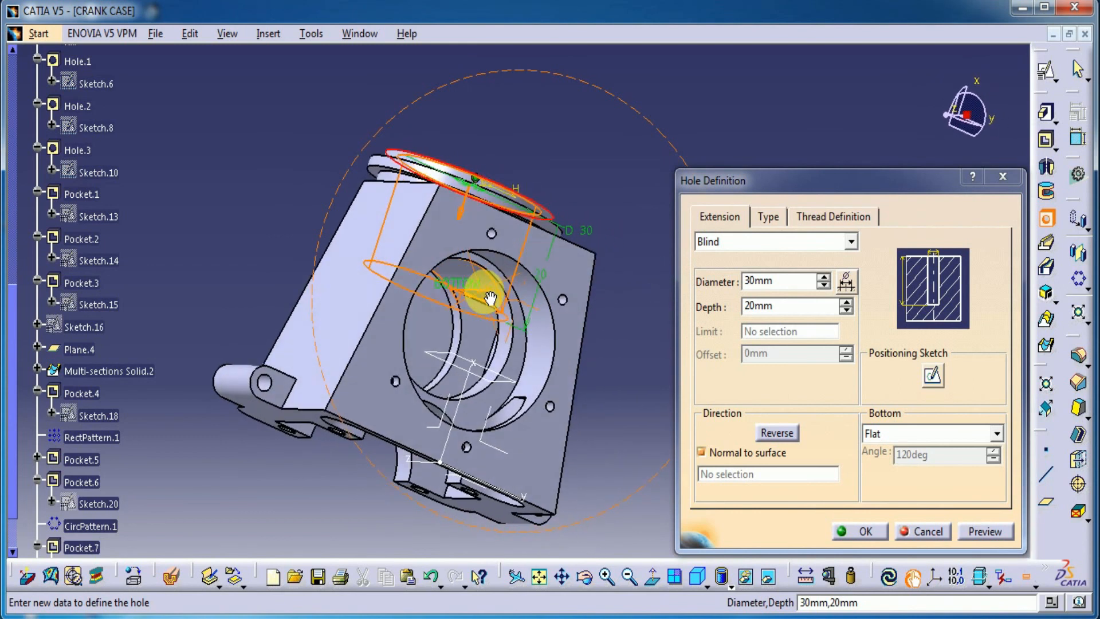
pyautogui.moveTo(392, 290); pyautogui.dragTo(487, 286, button='middle')
pyautogui.click(864, 531)
# Examine the crank case and its new flange bore from several sides and set the standard isometric view
pyautogui.moveTo(562, 441); pyautogui.dragTo(910, 376, button='middle')
pyautogui.moveTo(347, 457); pyautogui.dragTo(658, 541, button='middle')
pyautogui.moveTo(274, 266); pyautogui.dragTo(441, 215, button='middle')
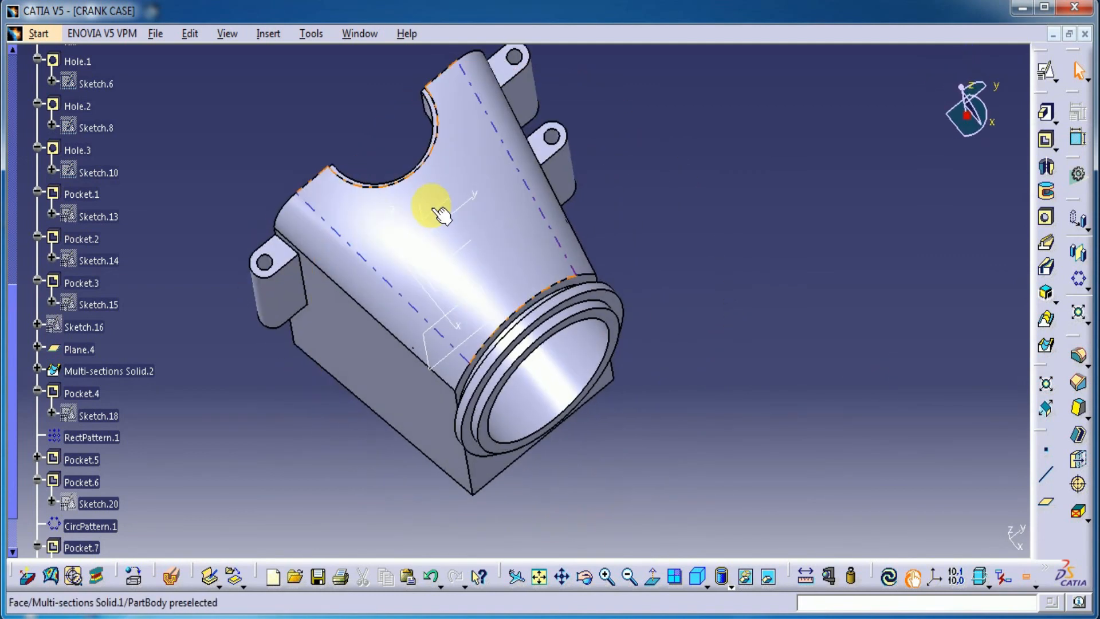
pyautogui.click(698, 577)
pyautogui.moveTo(749, 408); pyautogui.dragTo(746, 441, button='middle')
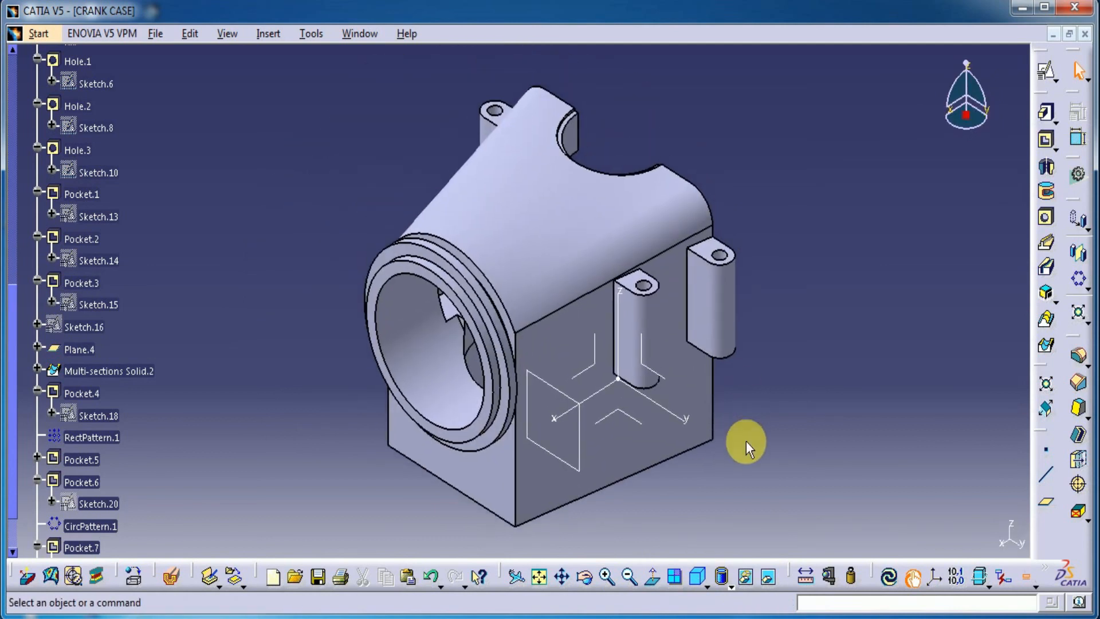